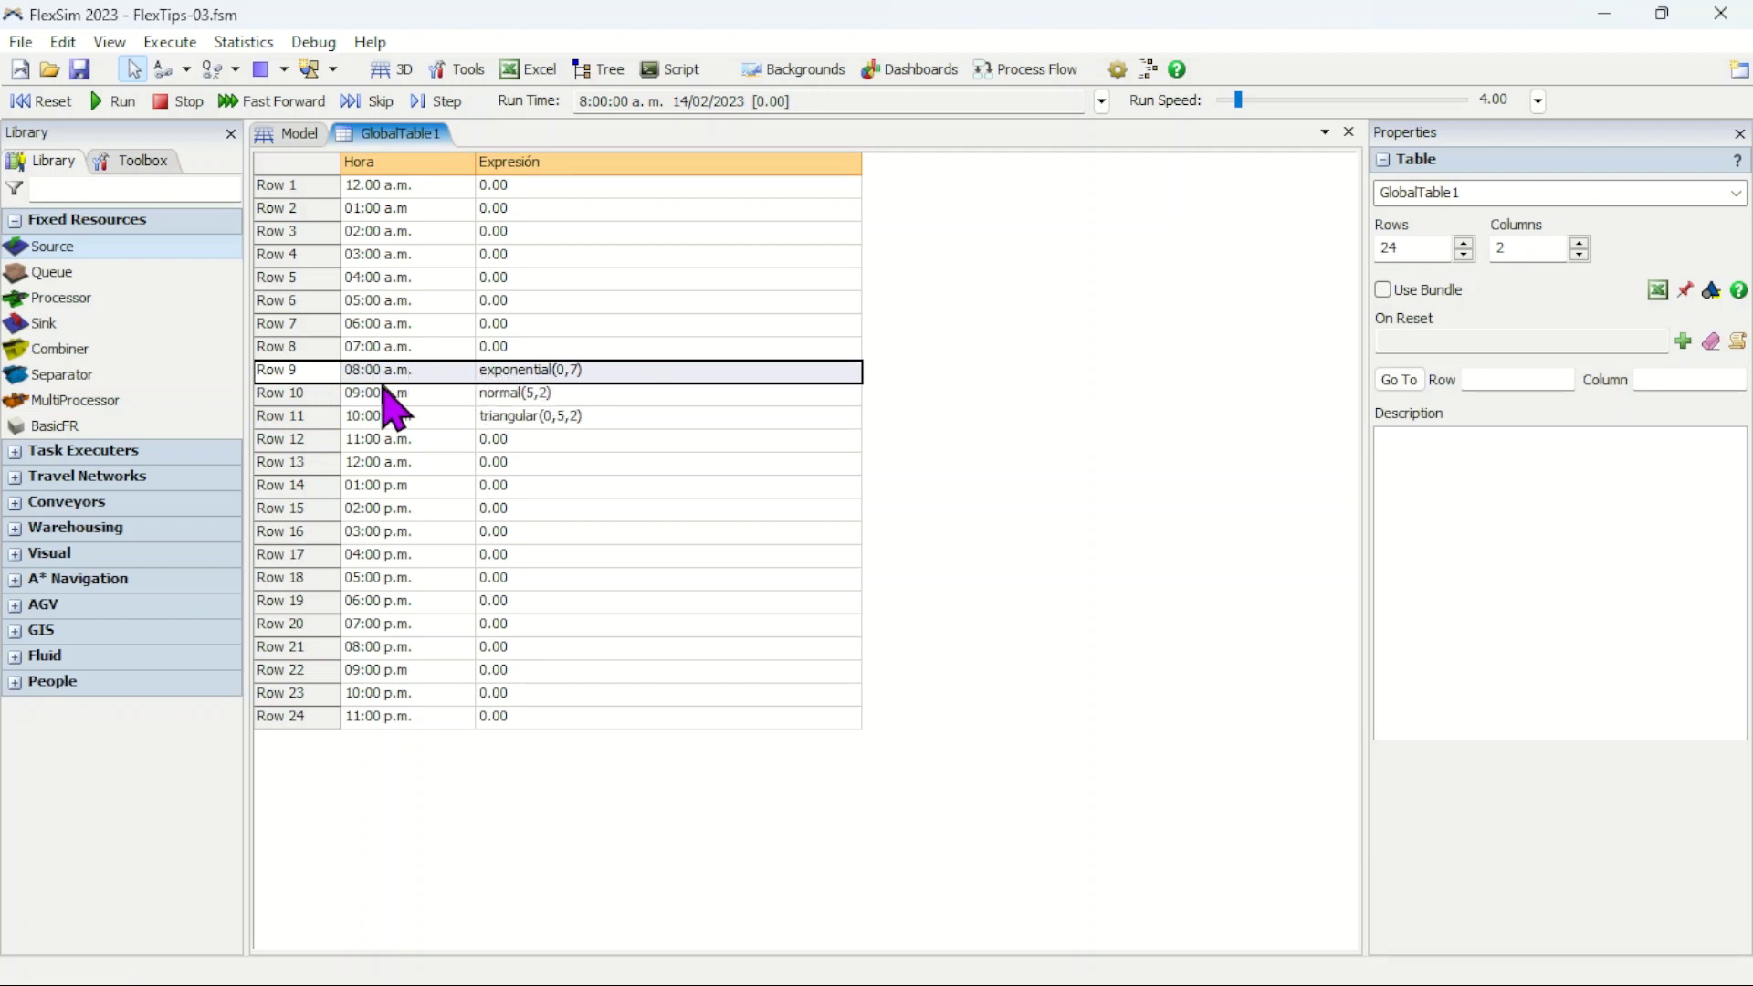
Step: Review the expressions for 09:00 and 10:00 a.m. in GlobalTable1 and return to the model view
click(310, 399)
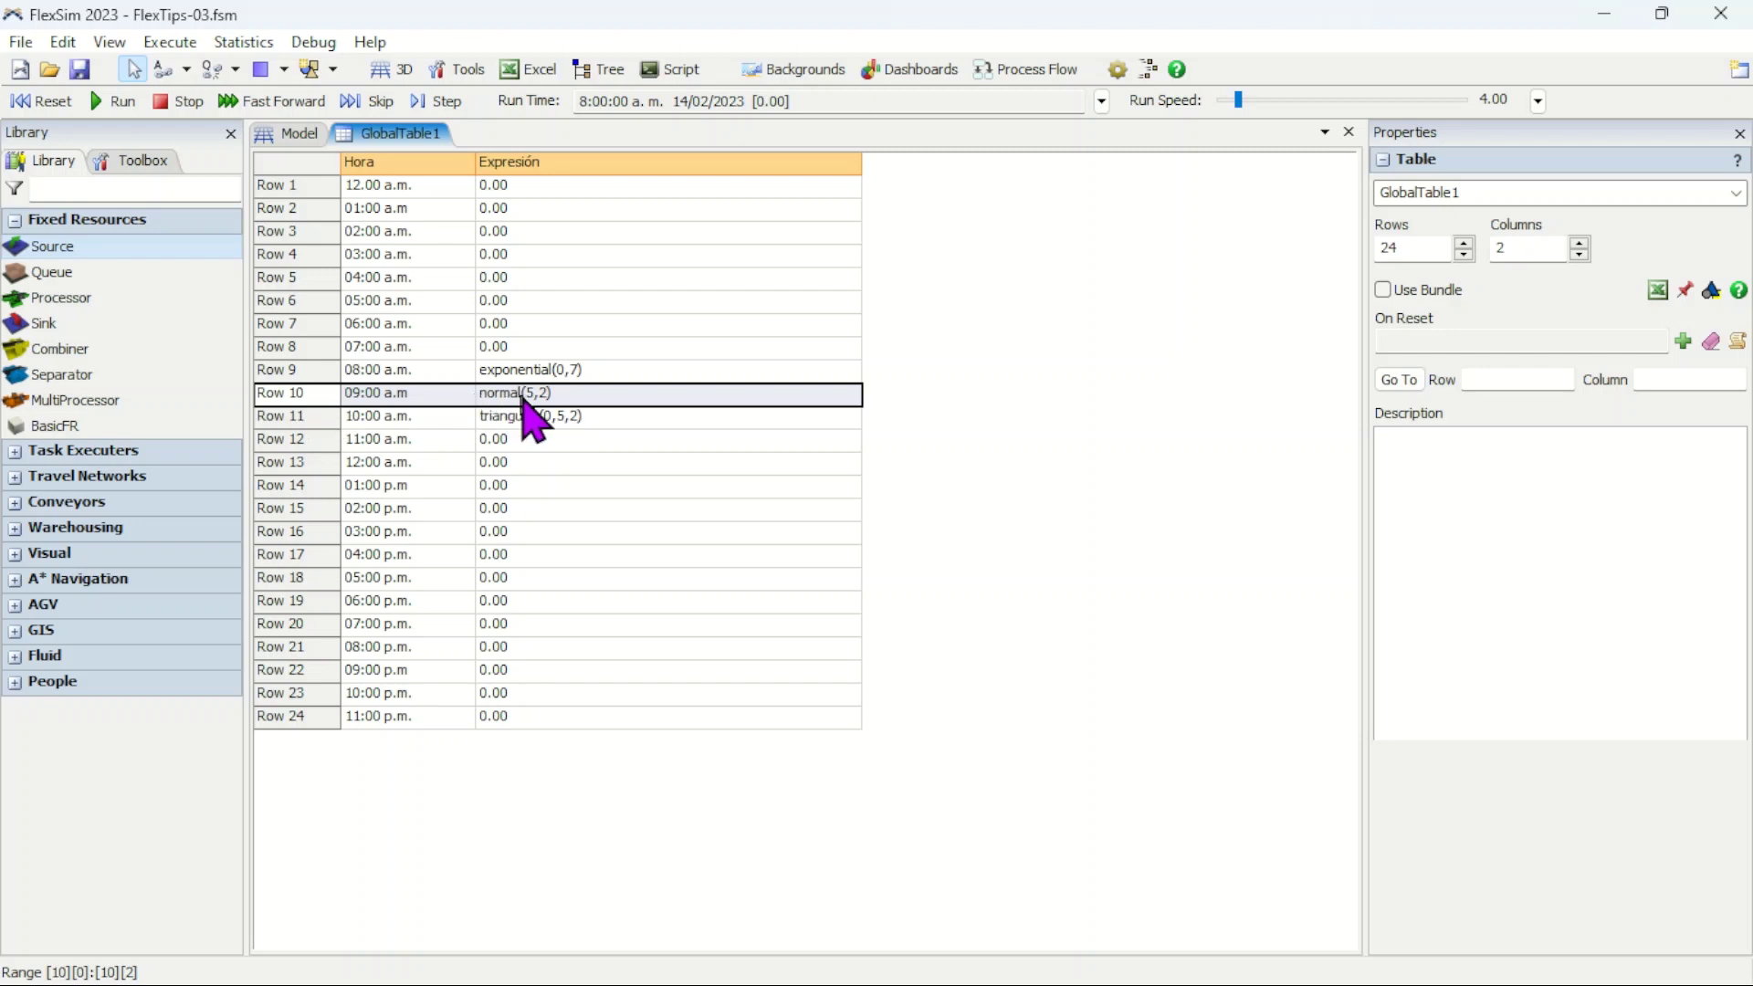
click(323, 422)
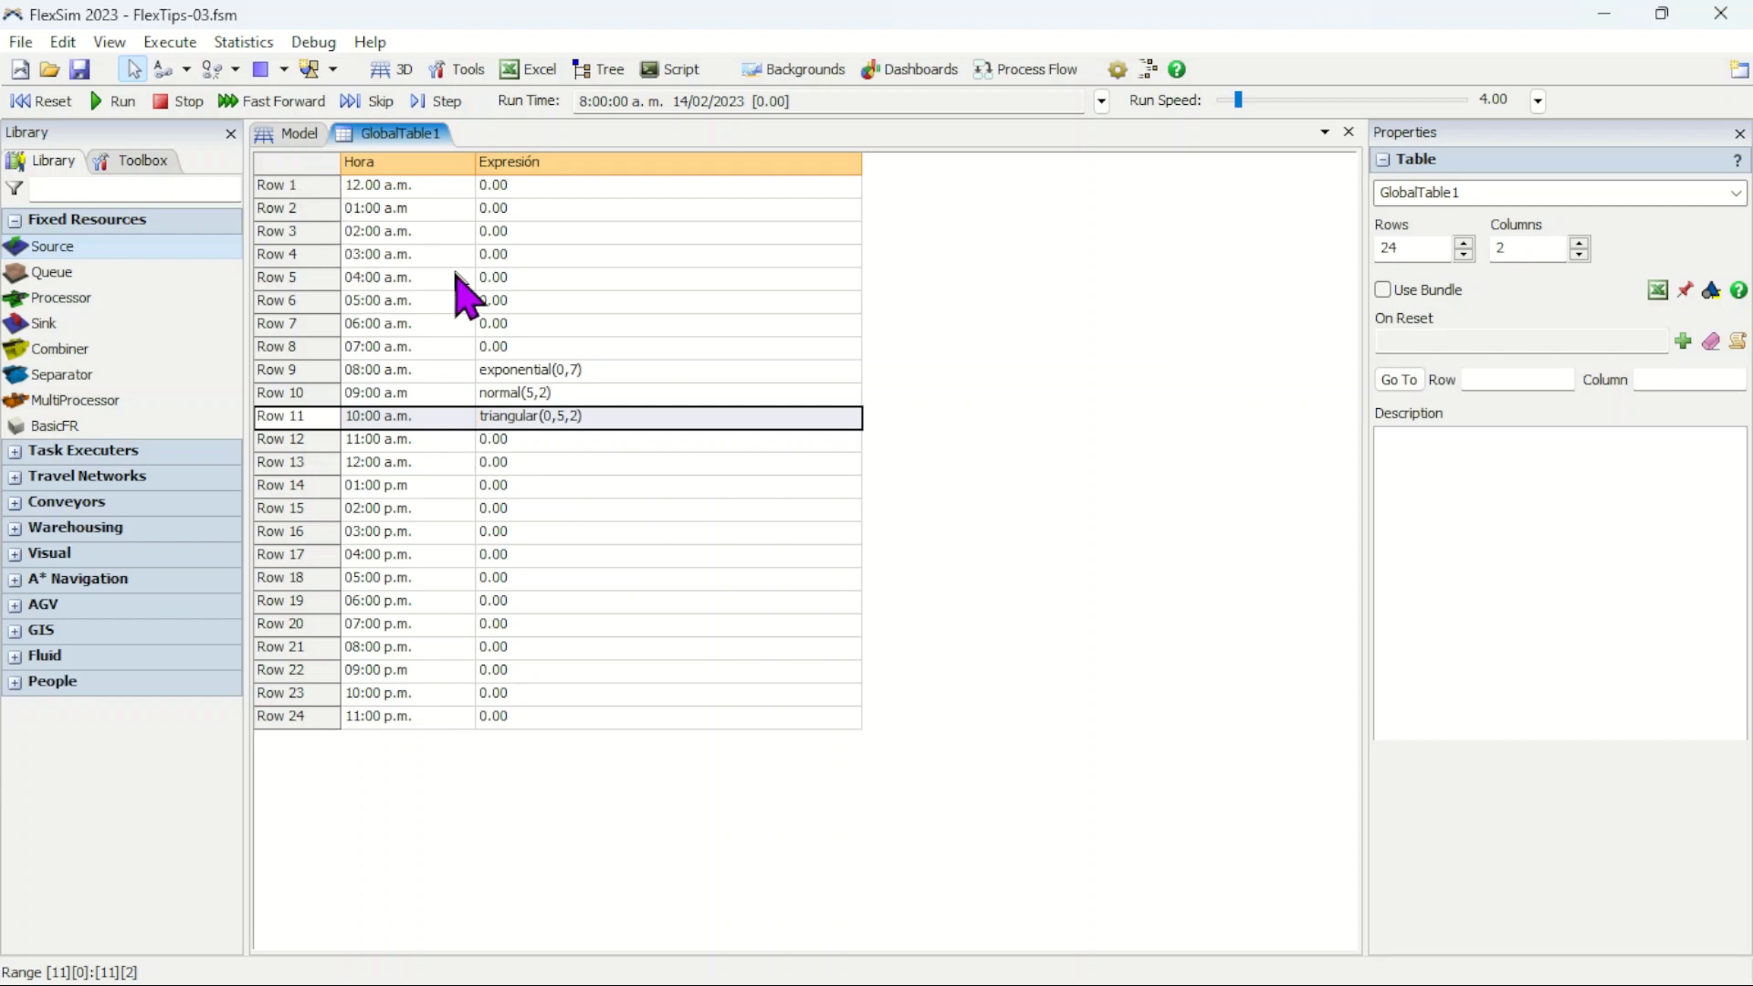
click(291, 134)
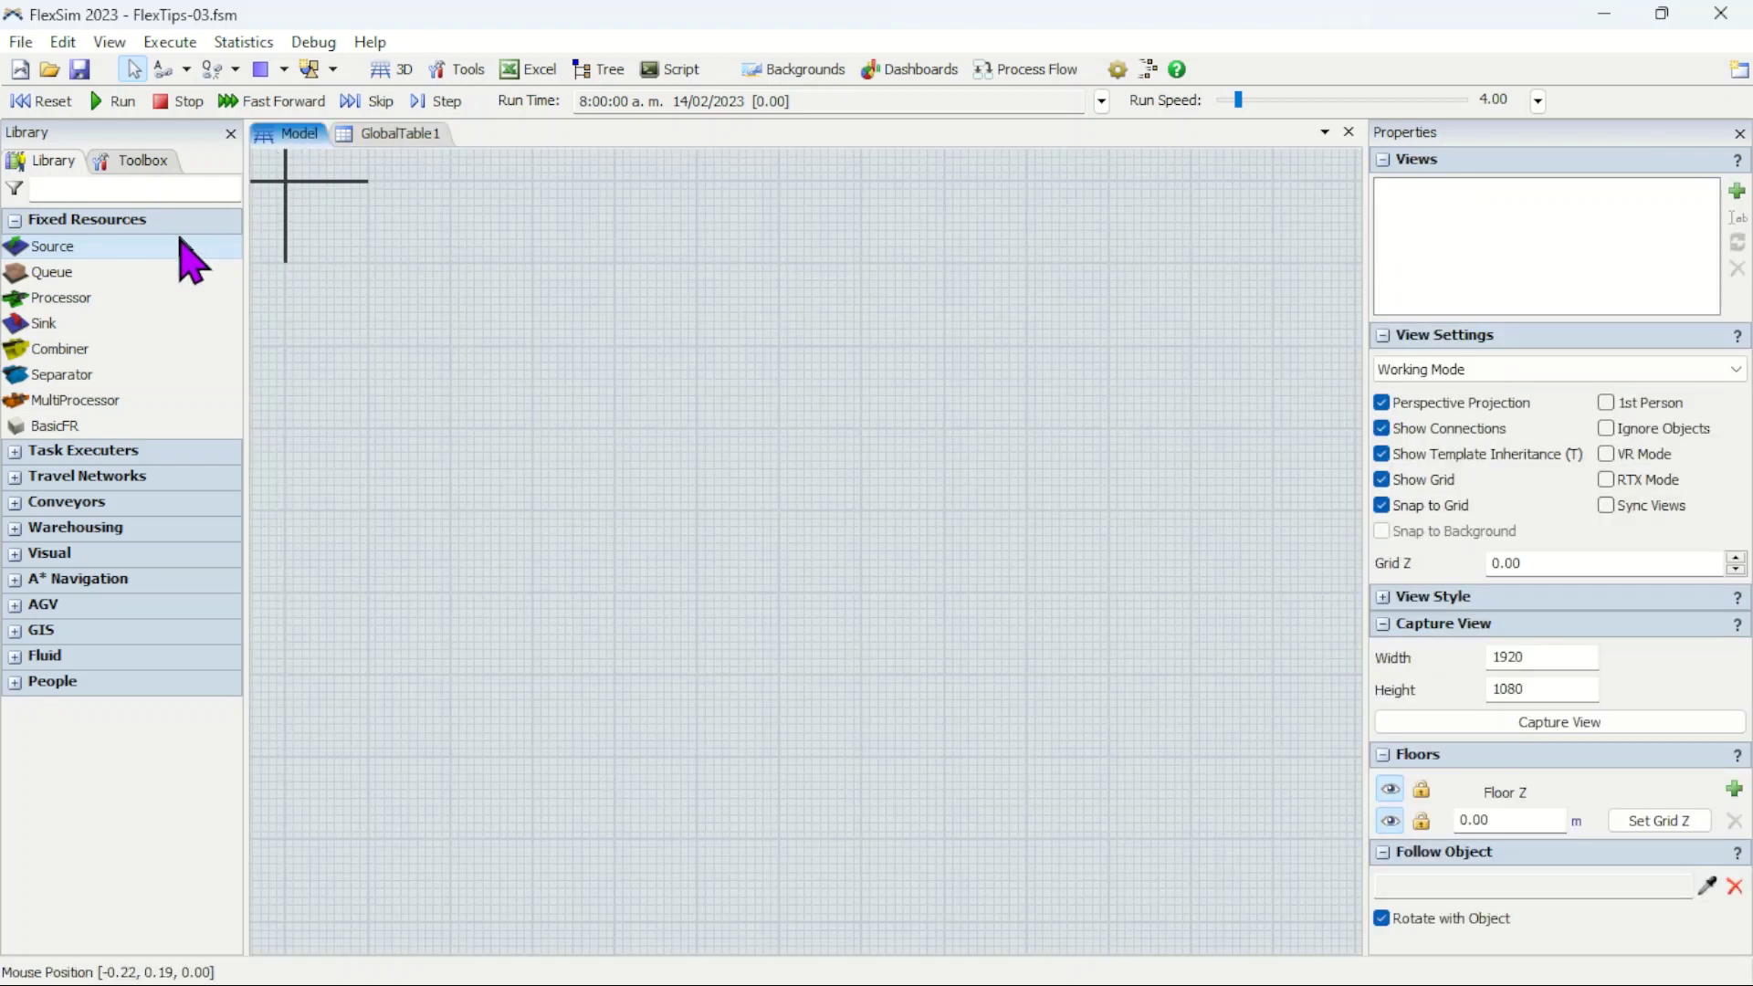
Step: Add a Source to the model and keep its arrival style as Inter-Arrival Time
drag(129, 234, 381, 331)
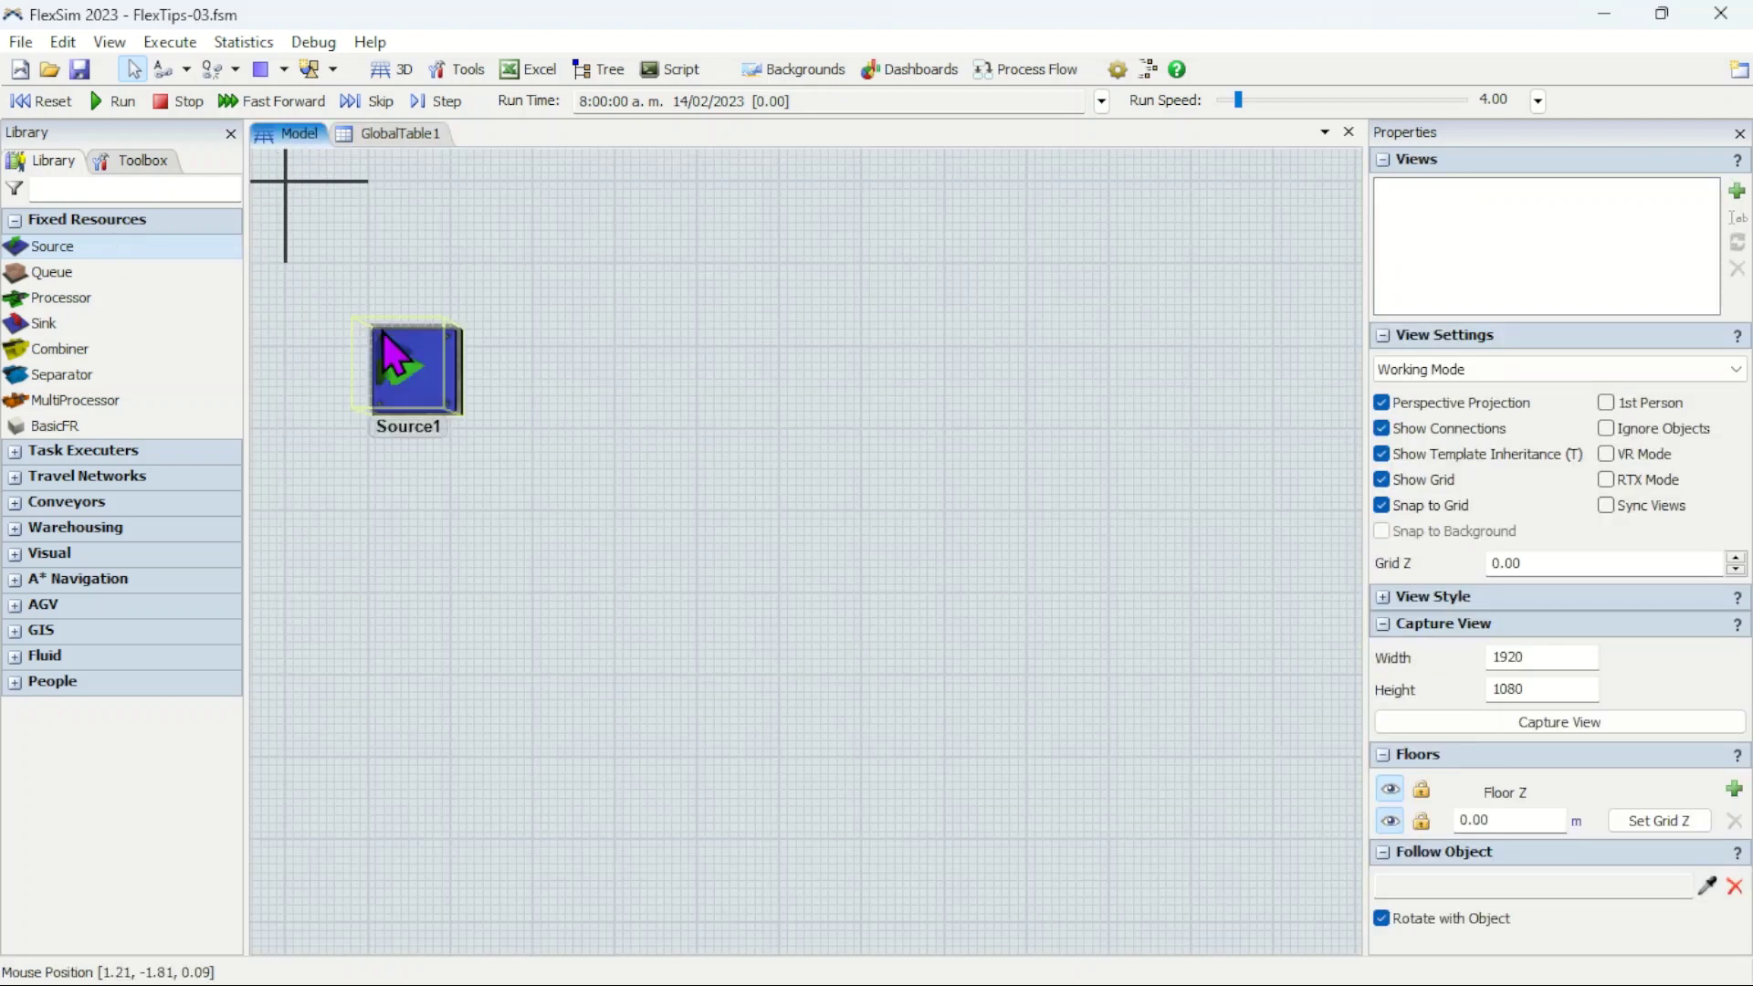
mouse_move(488, 395)
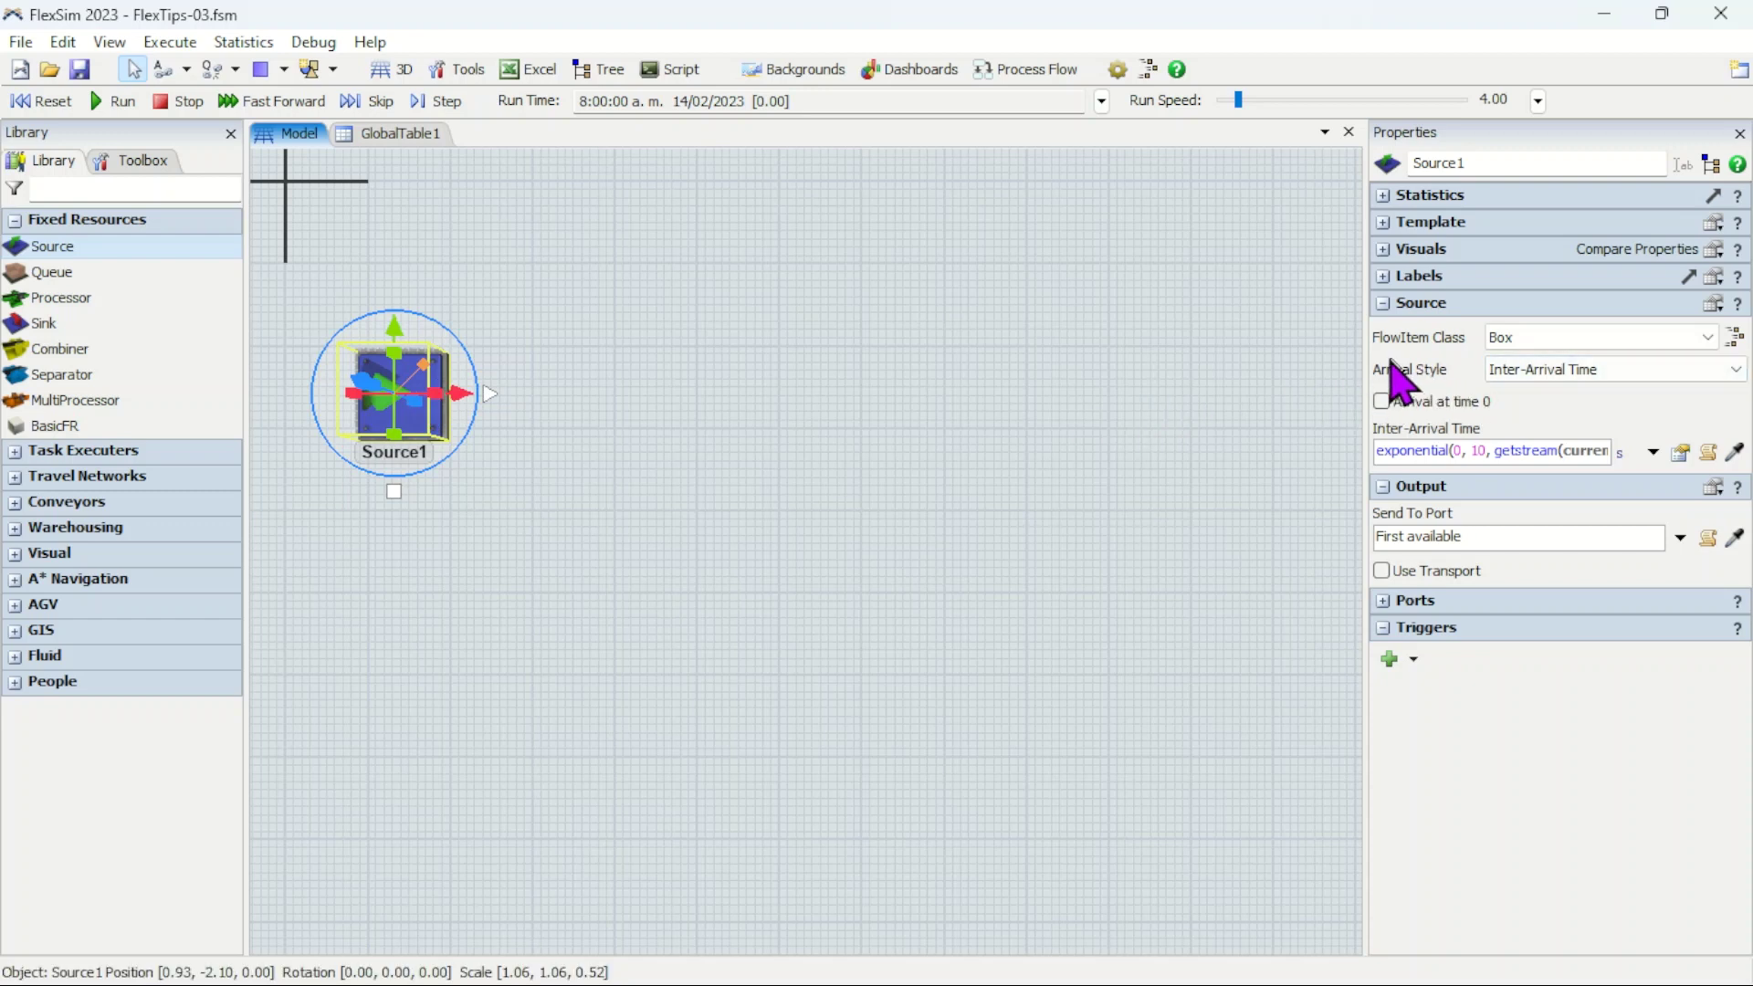
click(1571, 372)
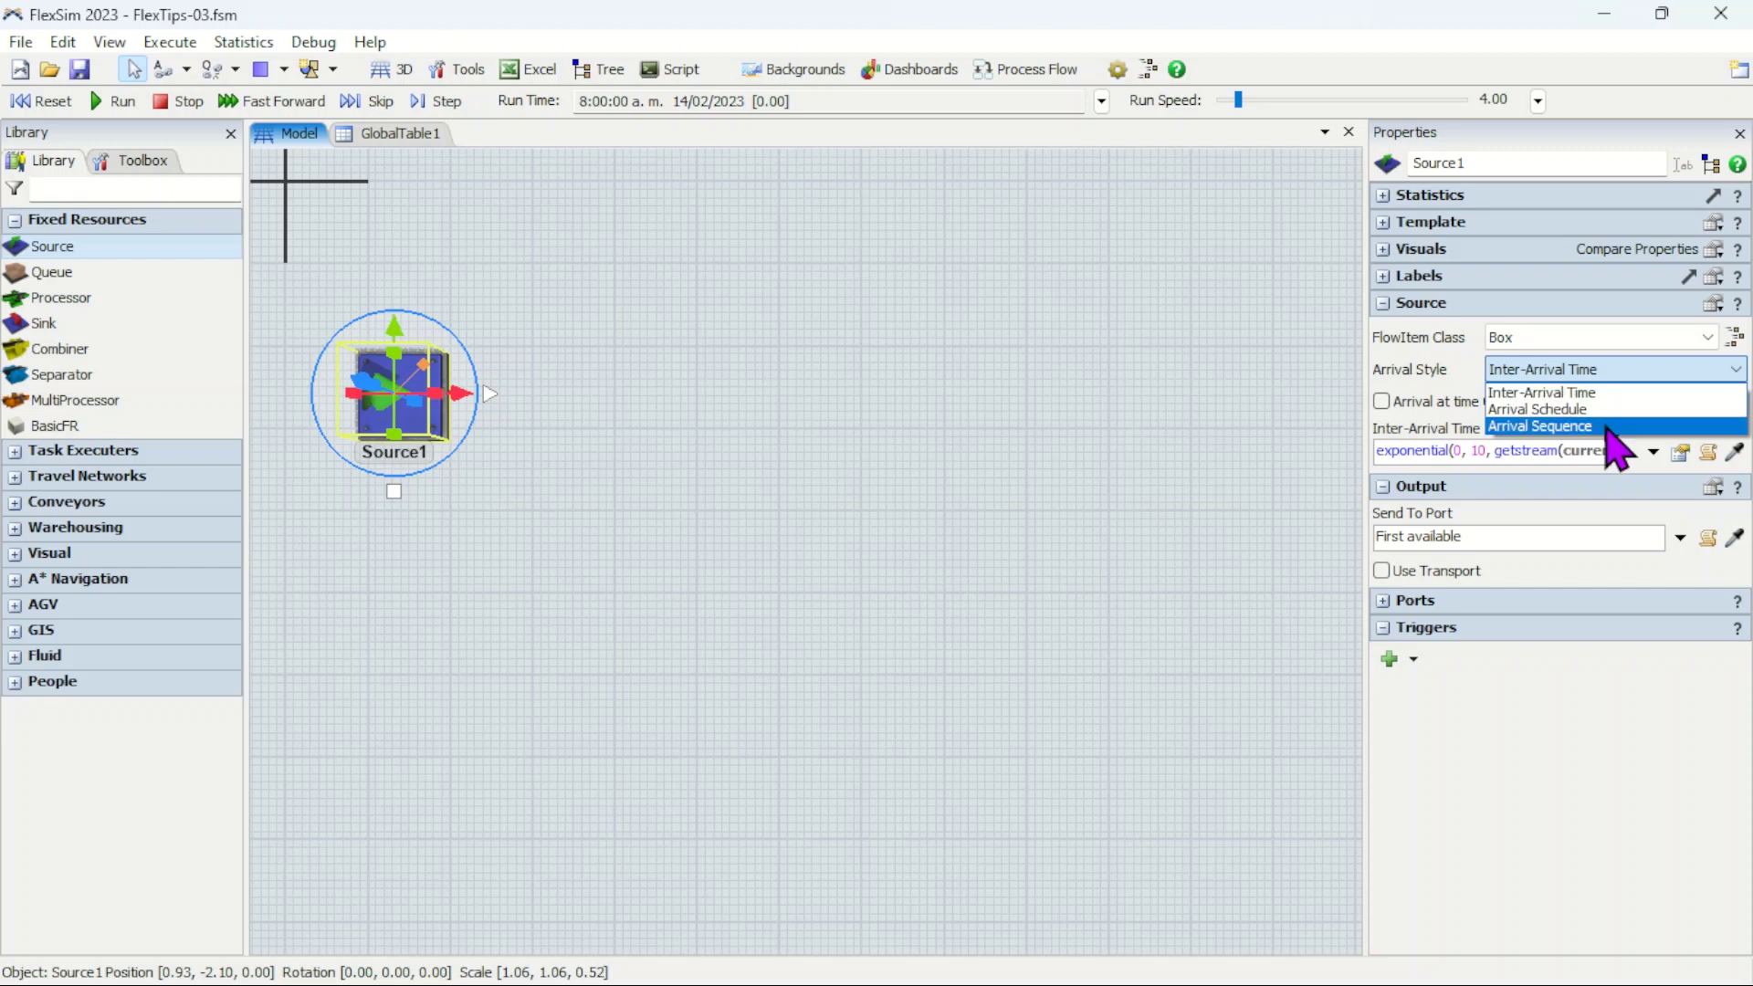
click(1607, 393)
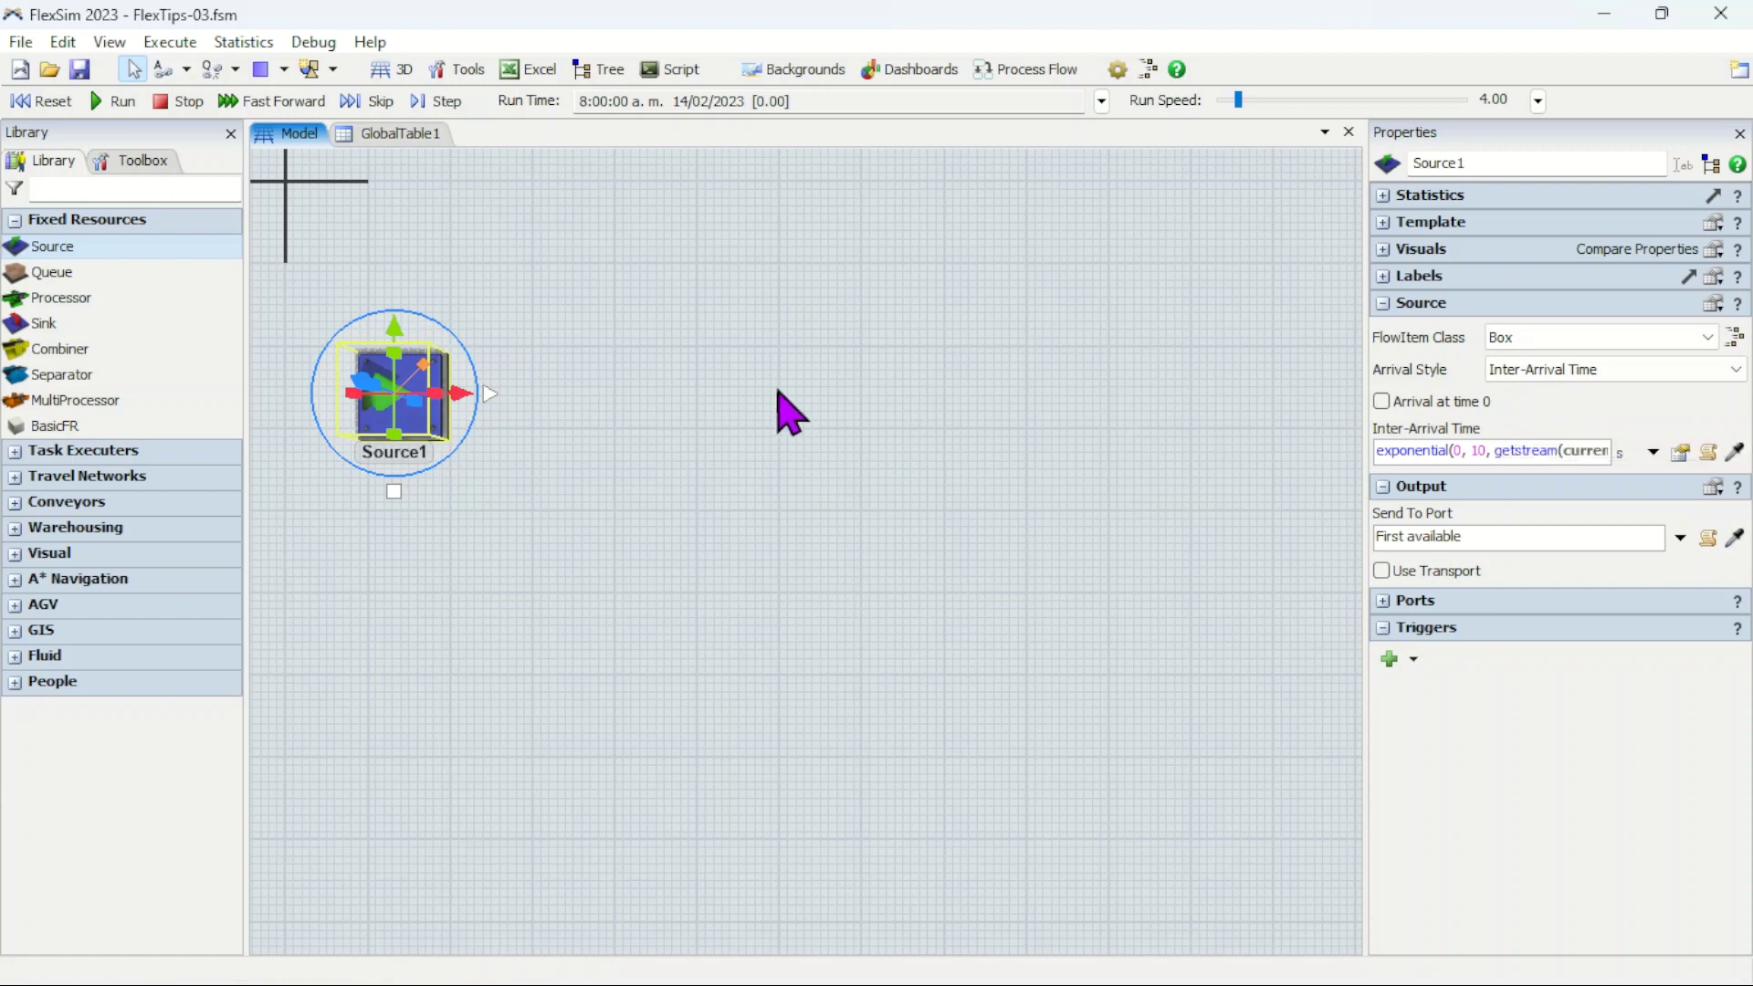
click(577, 358)
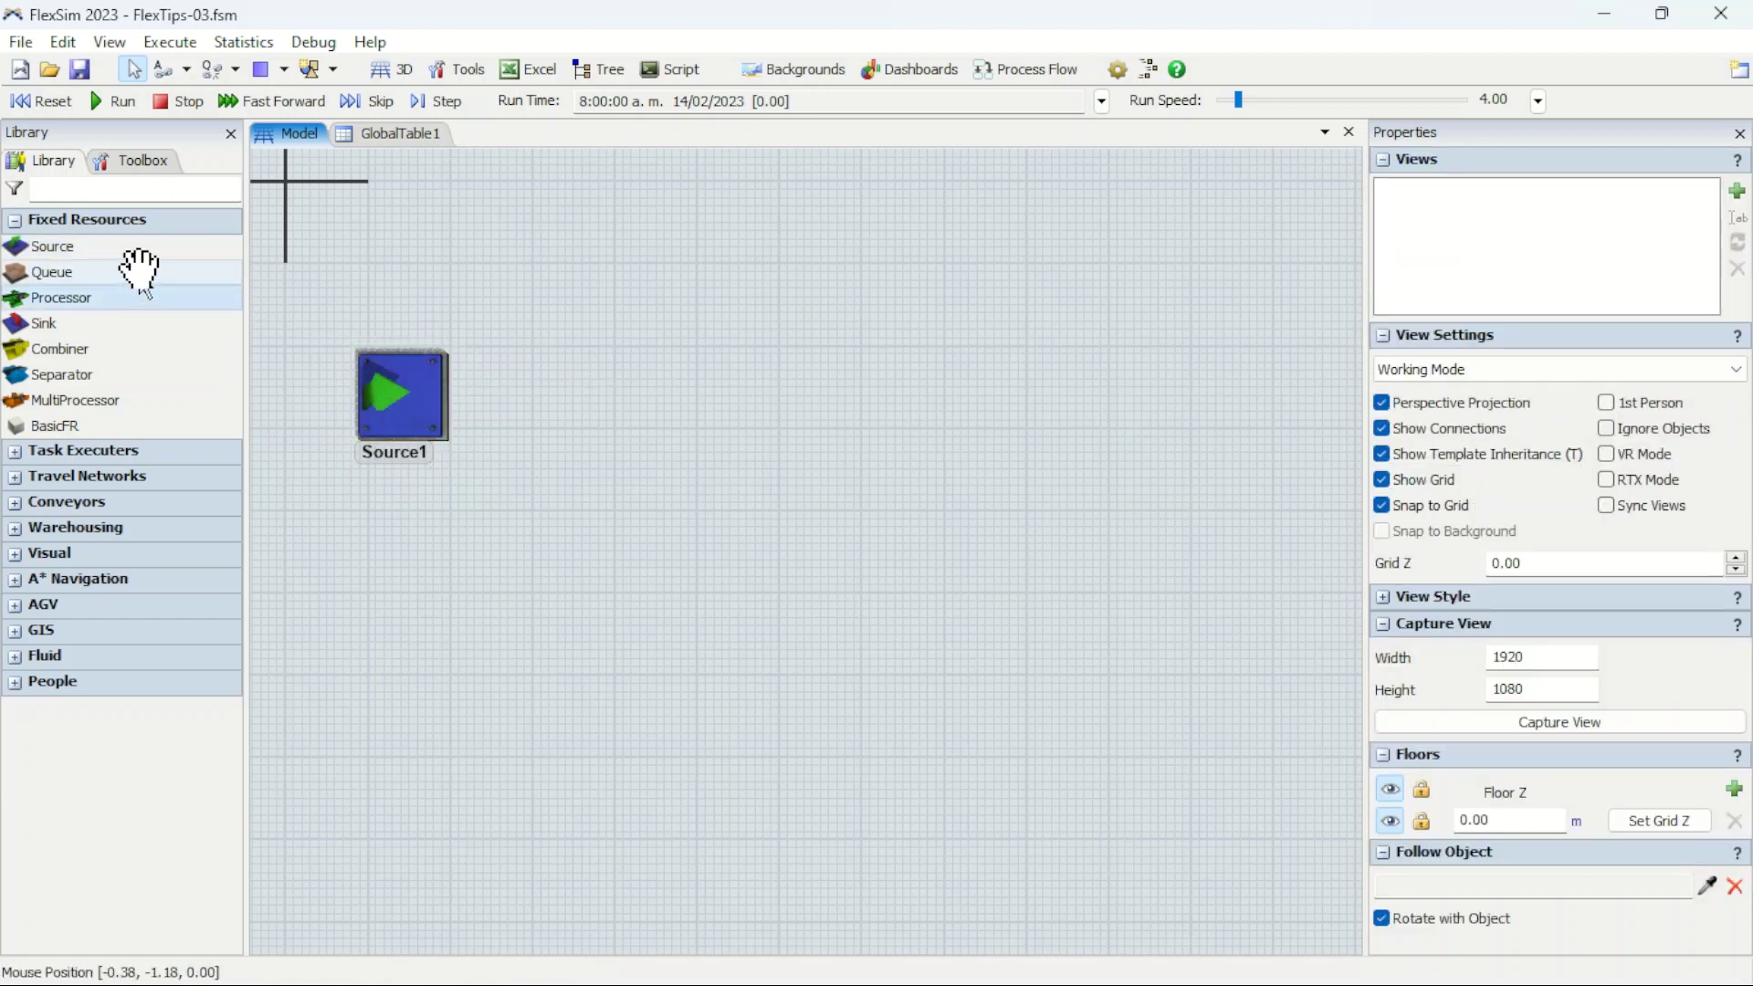
Step: Add a Queue beside the Source and connect the Source's output to the Queue
drag(139, 276, 594, 376)
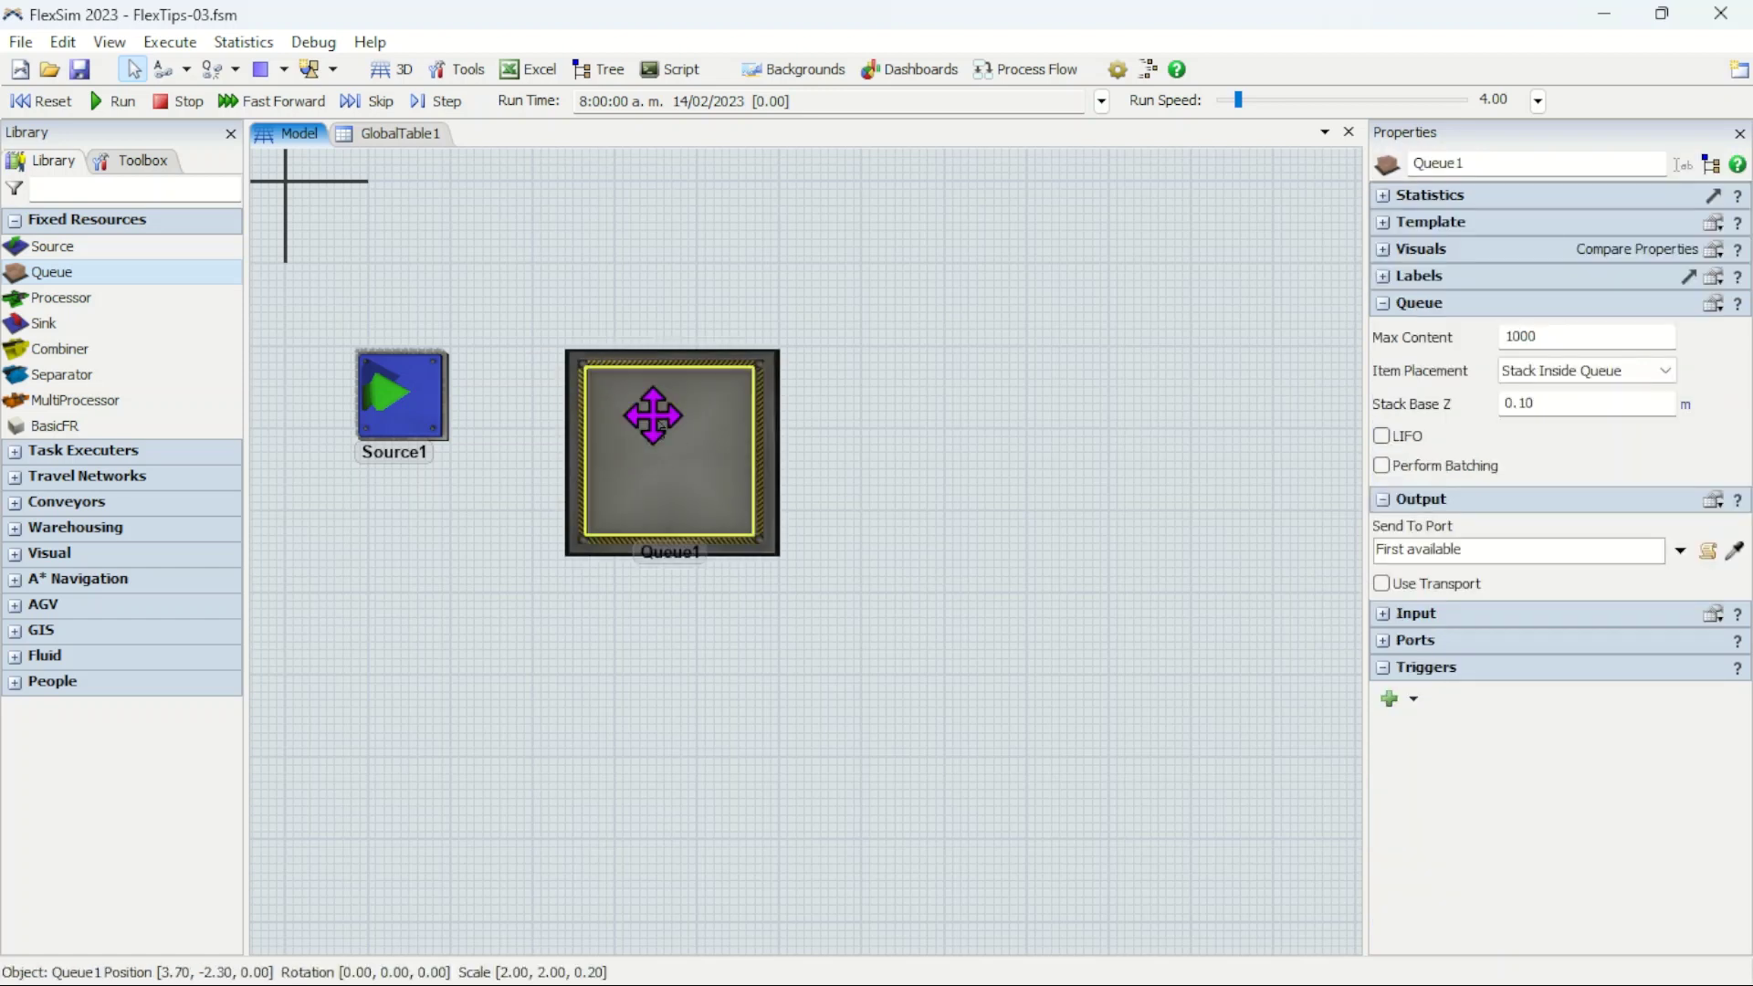
click(455, 392)
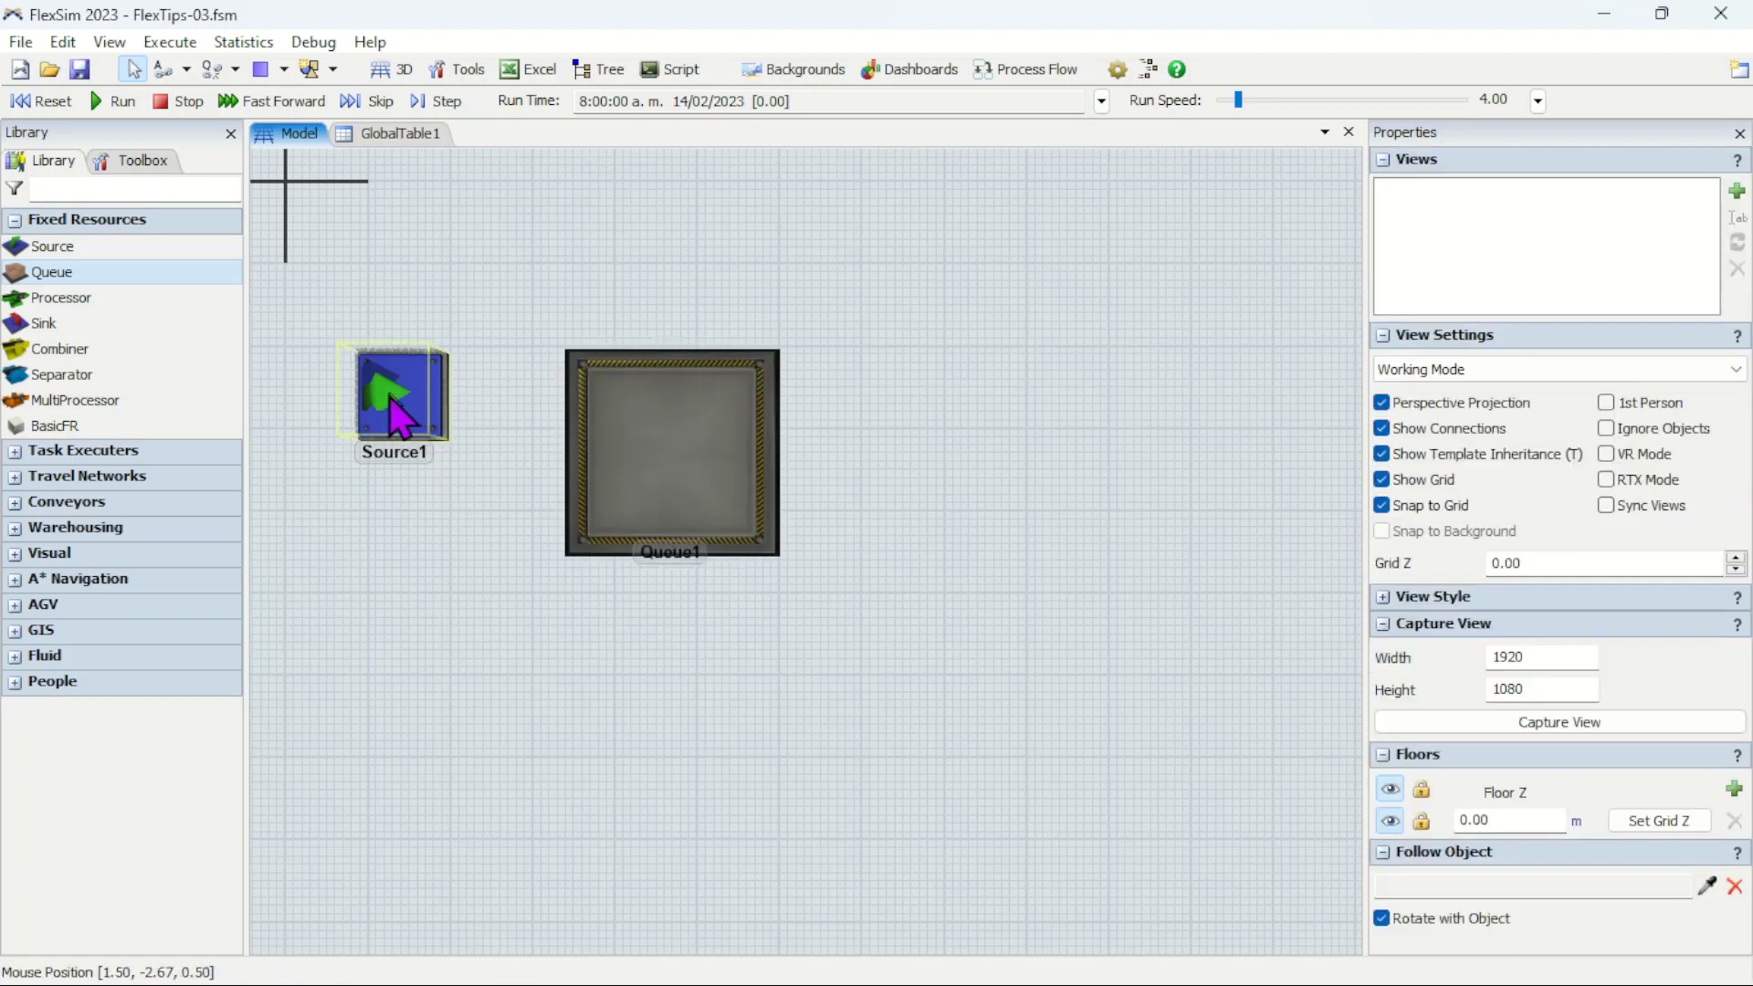
drag(393, 402, 611, 389)
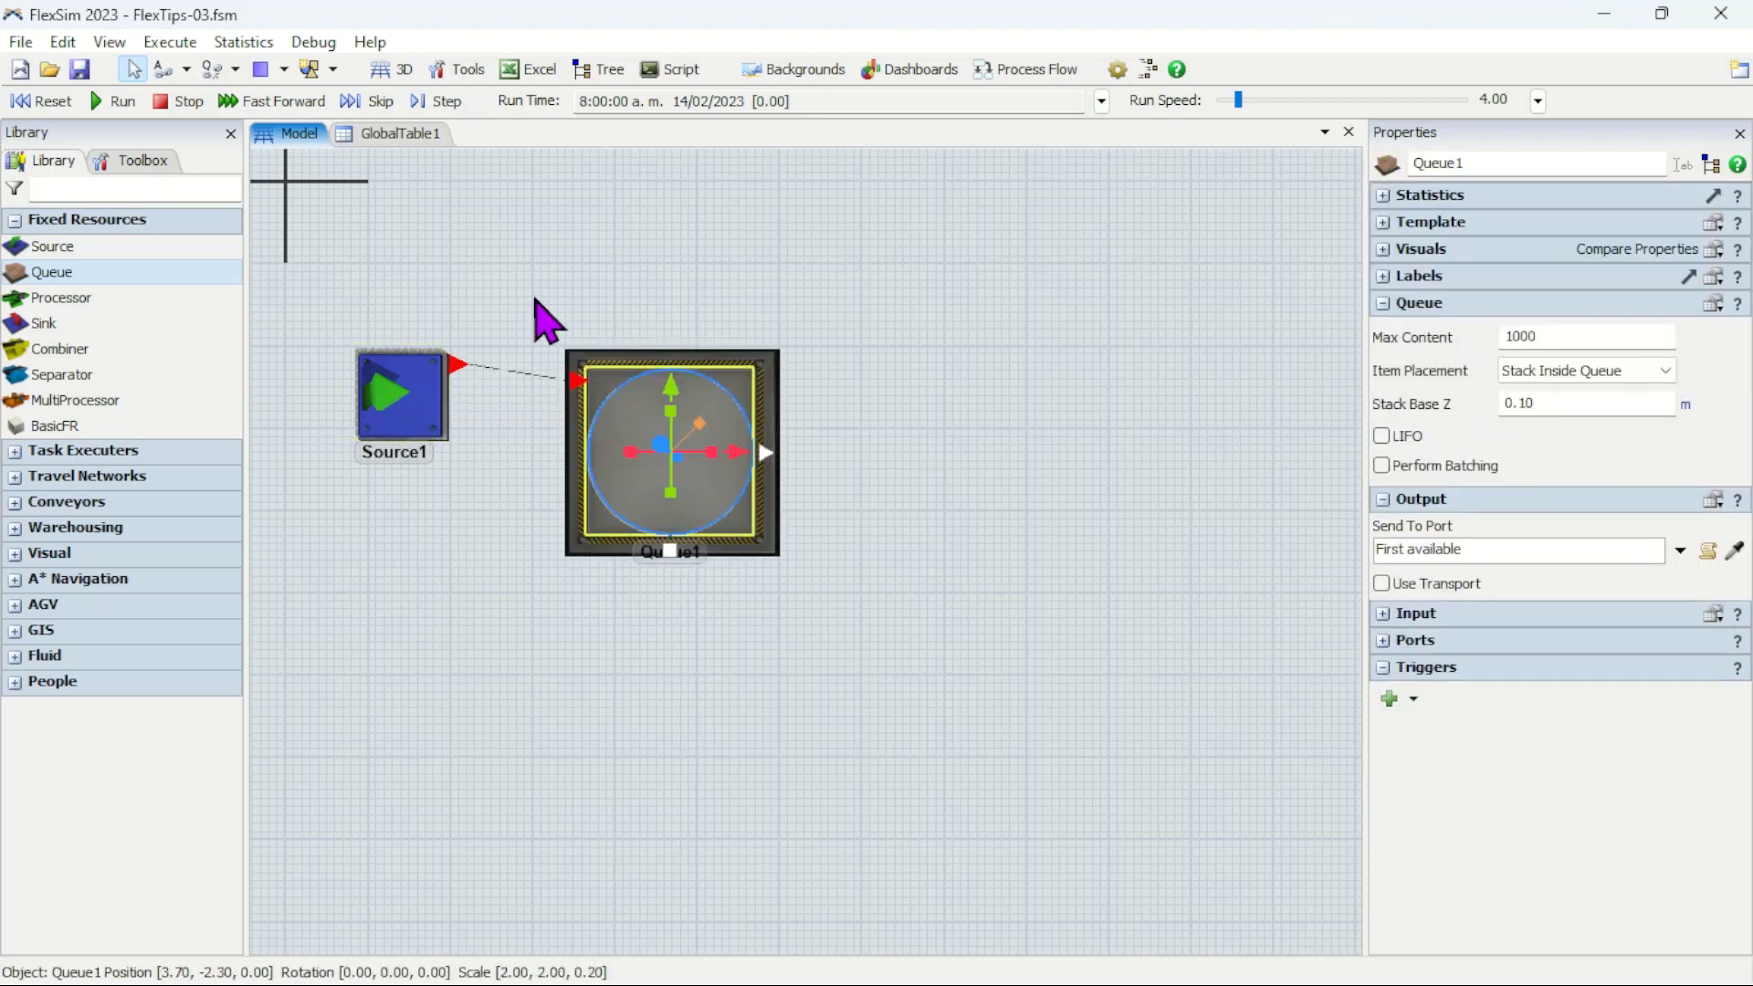
click(546, 320)
Step: Reset the simulation, skip ahead to the first arrival, and shift the Source slightly to line up with the Queue's input port
click(38, 102)
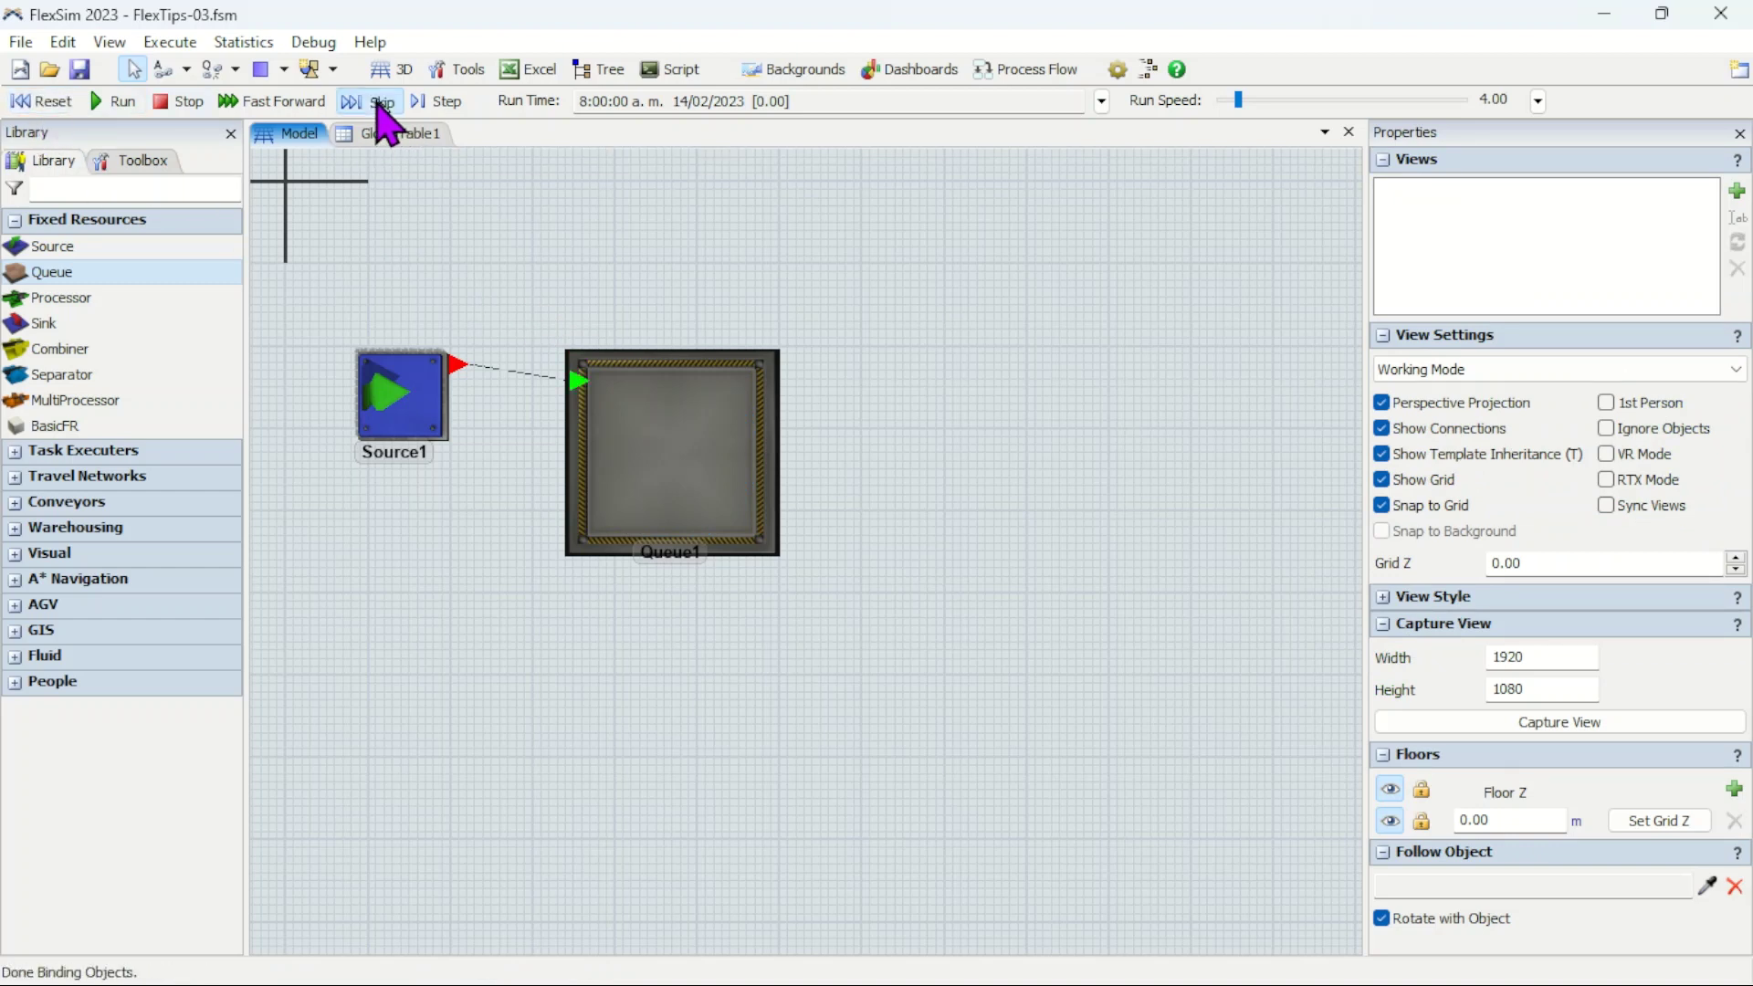
click(377, 103)
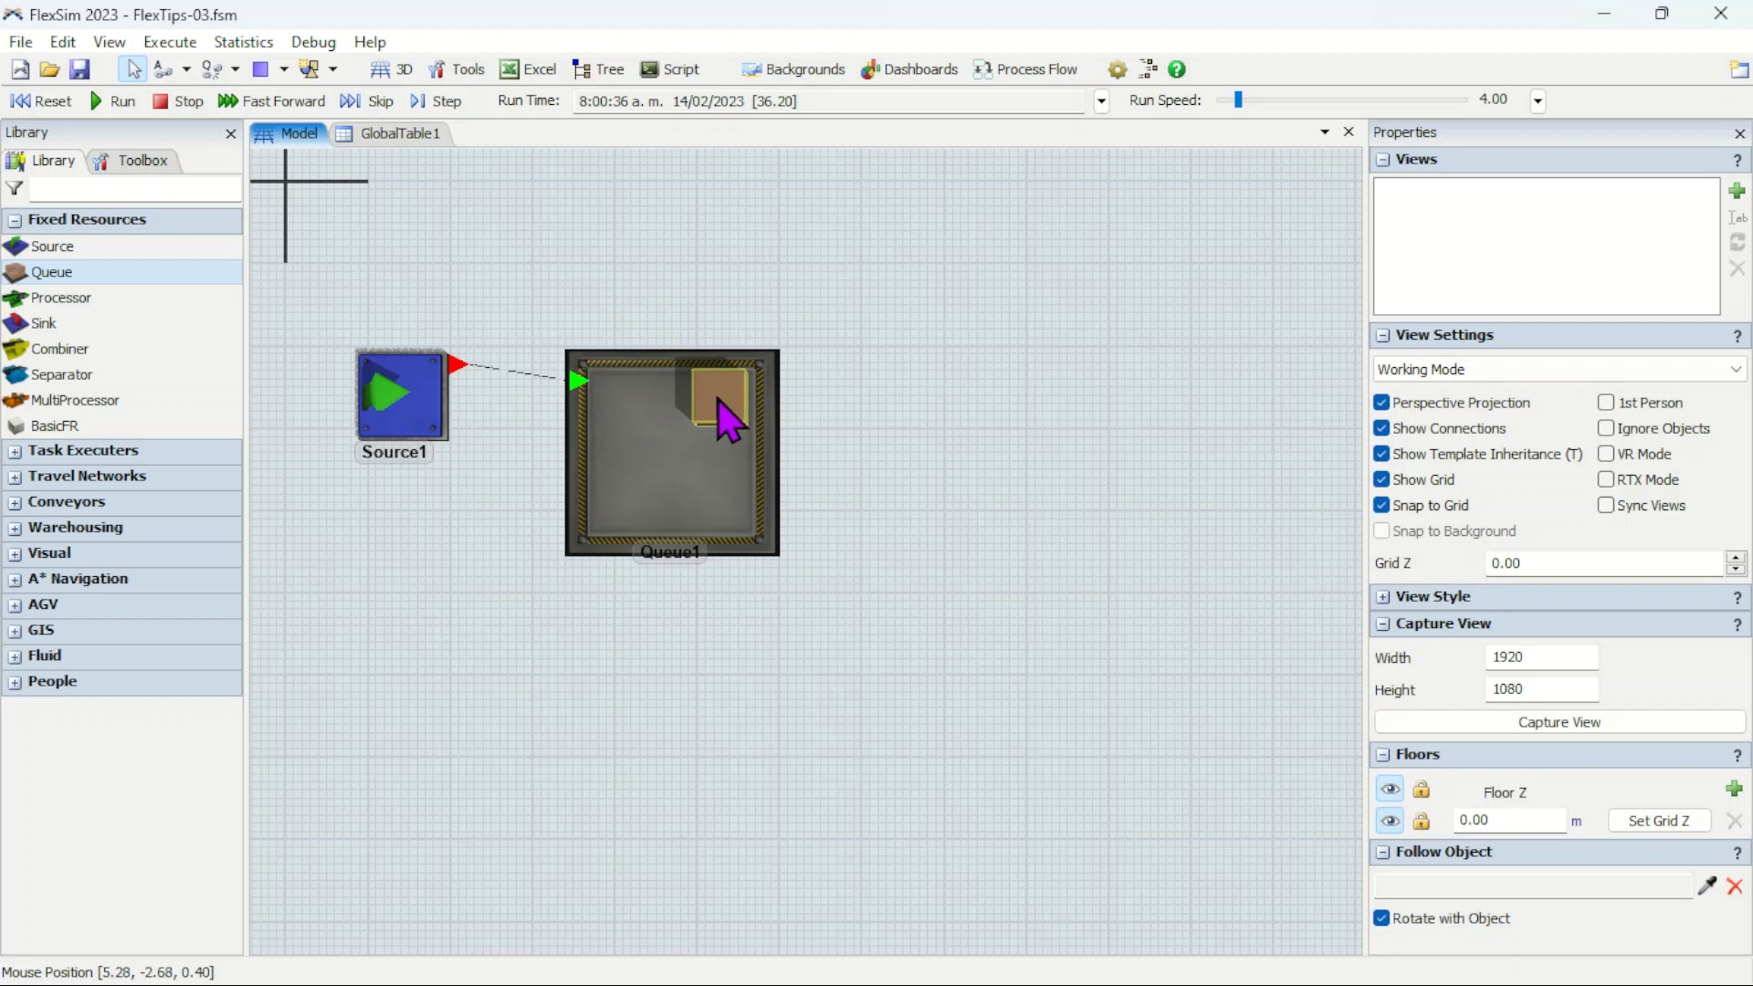
drag(398, 393, 402, 416)
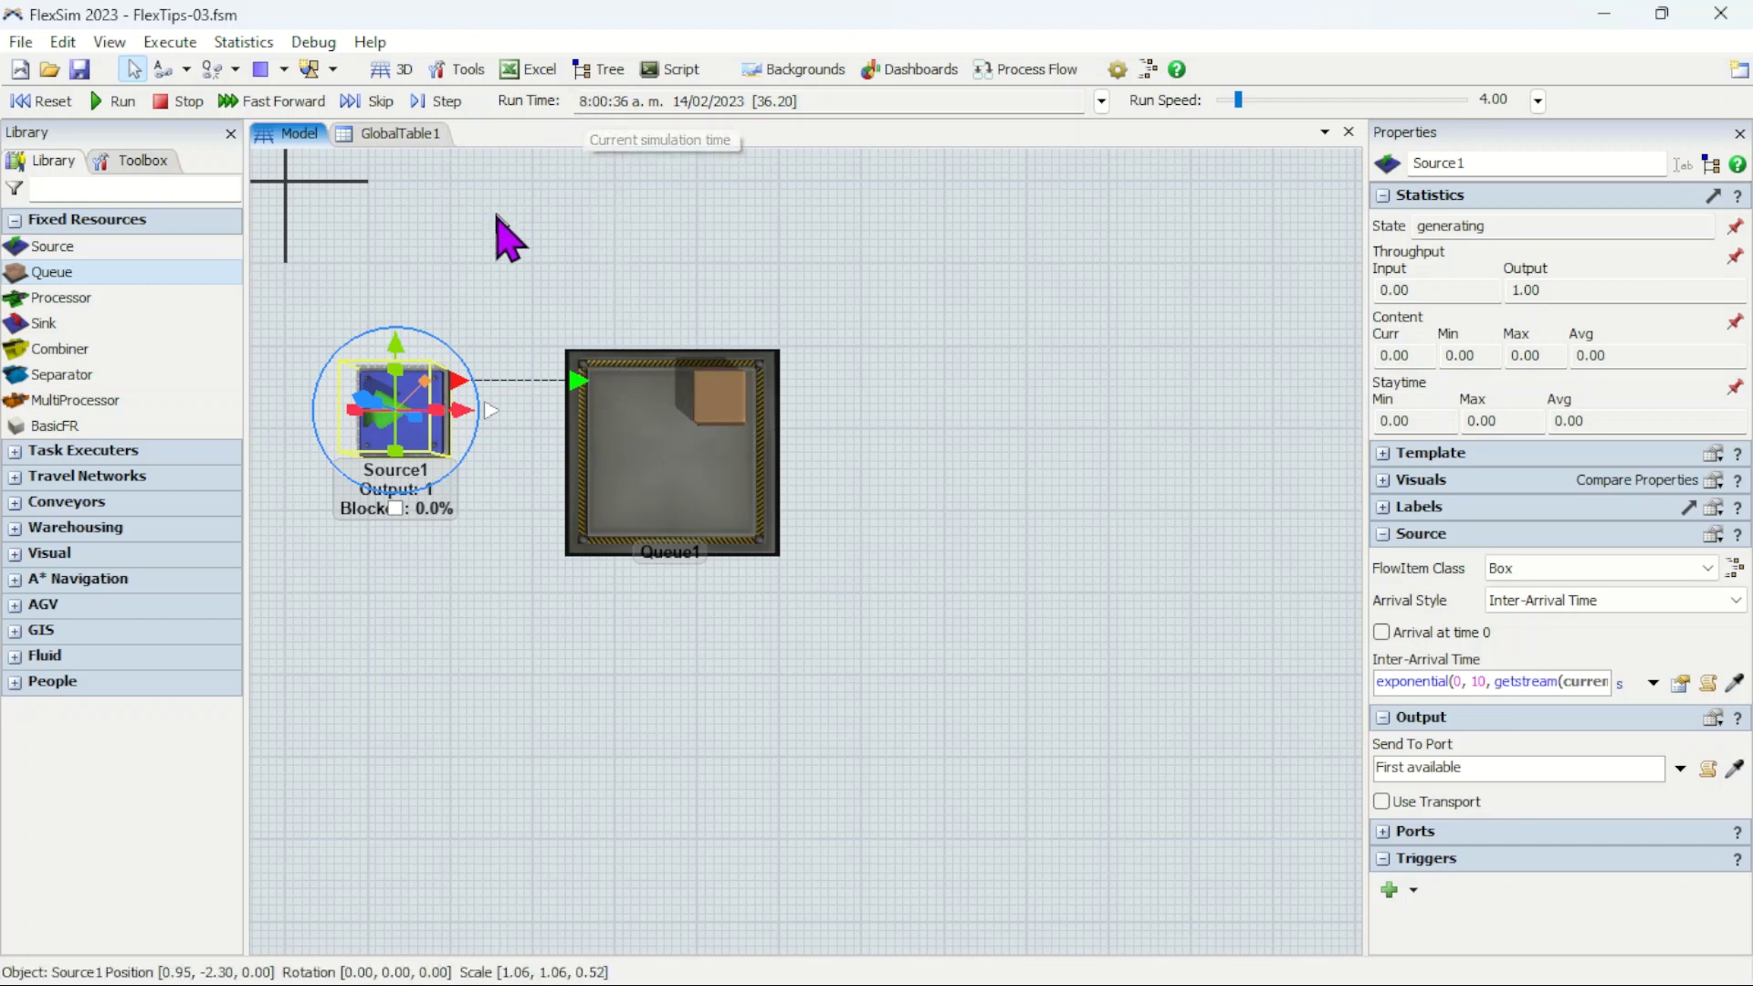
click(502, 235)
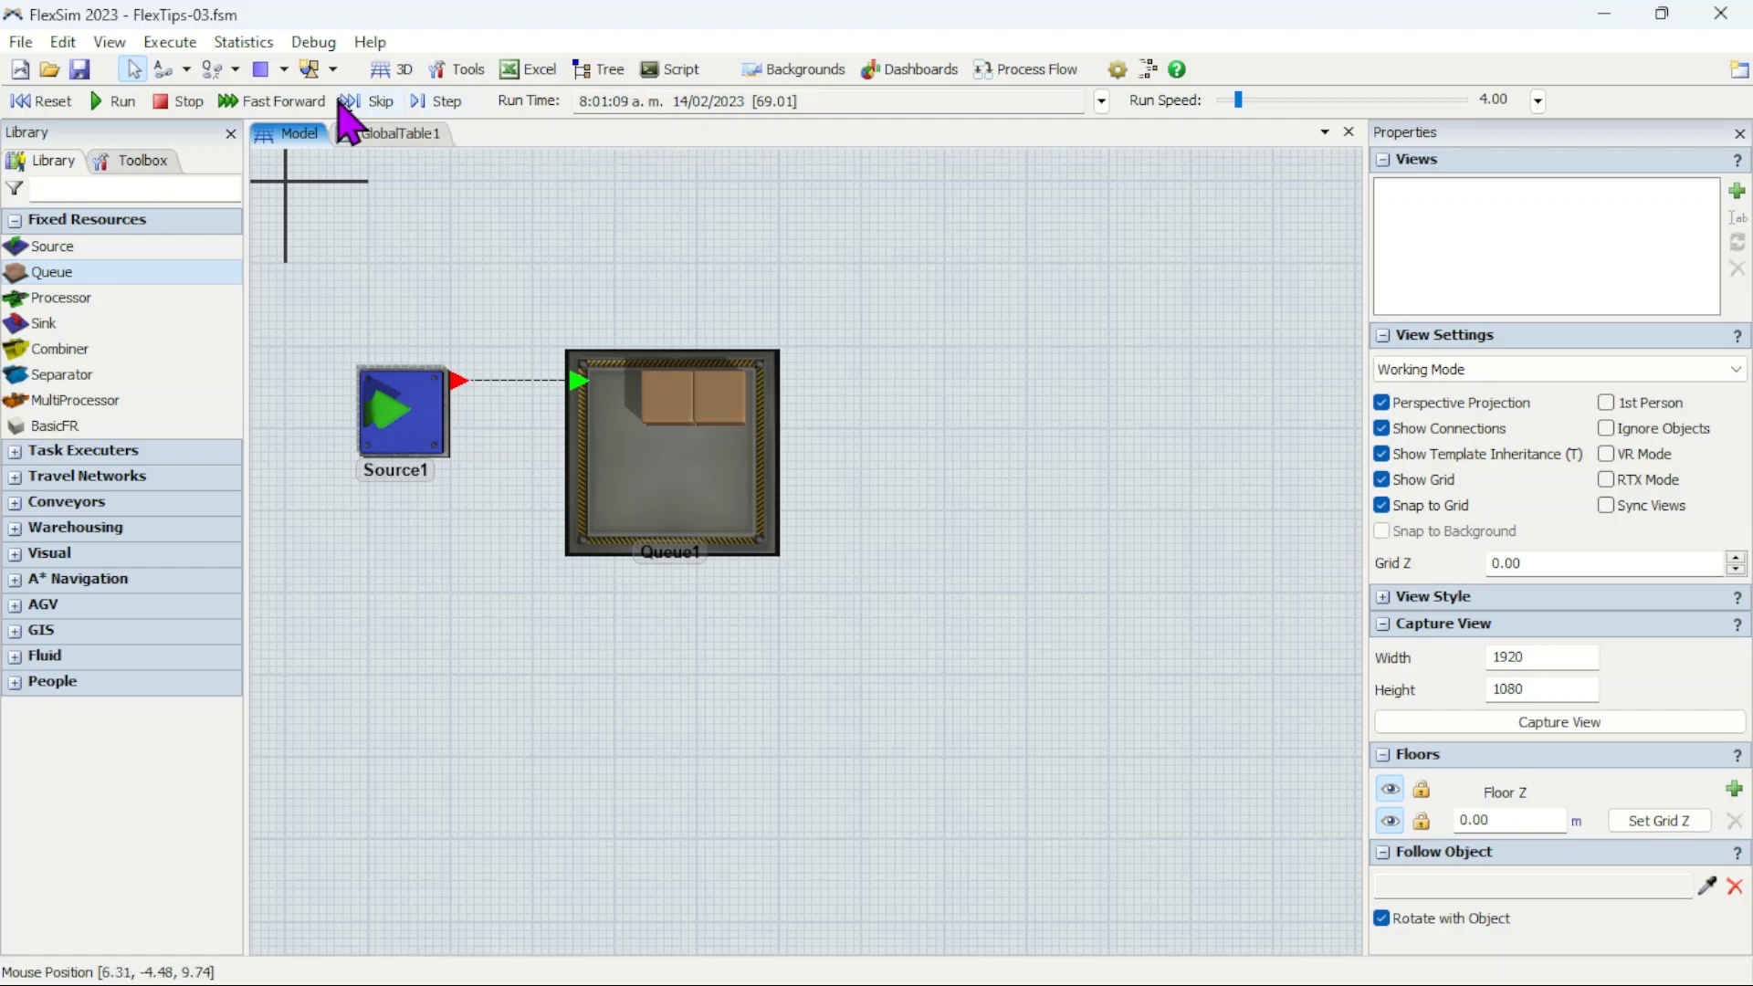
Step: Skip the simulation forward event by event to watch more boxes arrive in the Queue
click(370, 101)
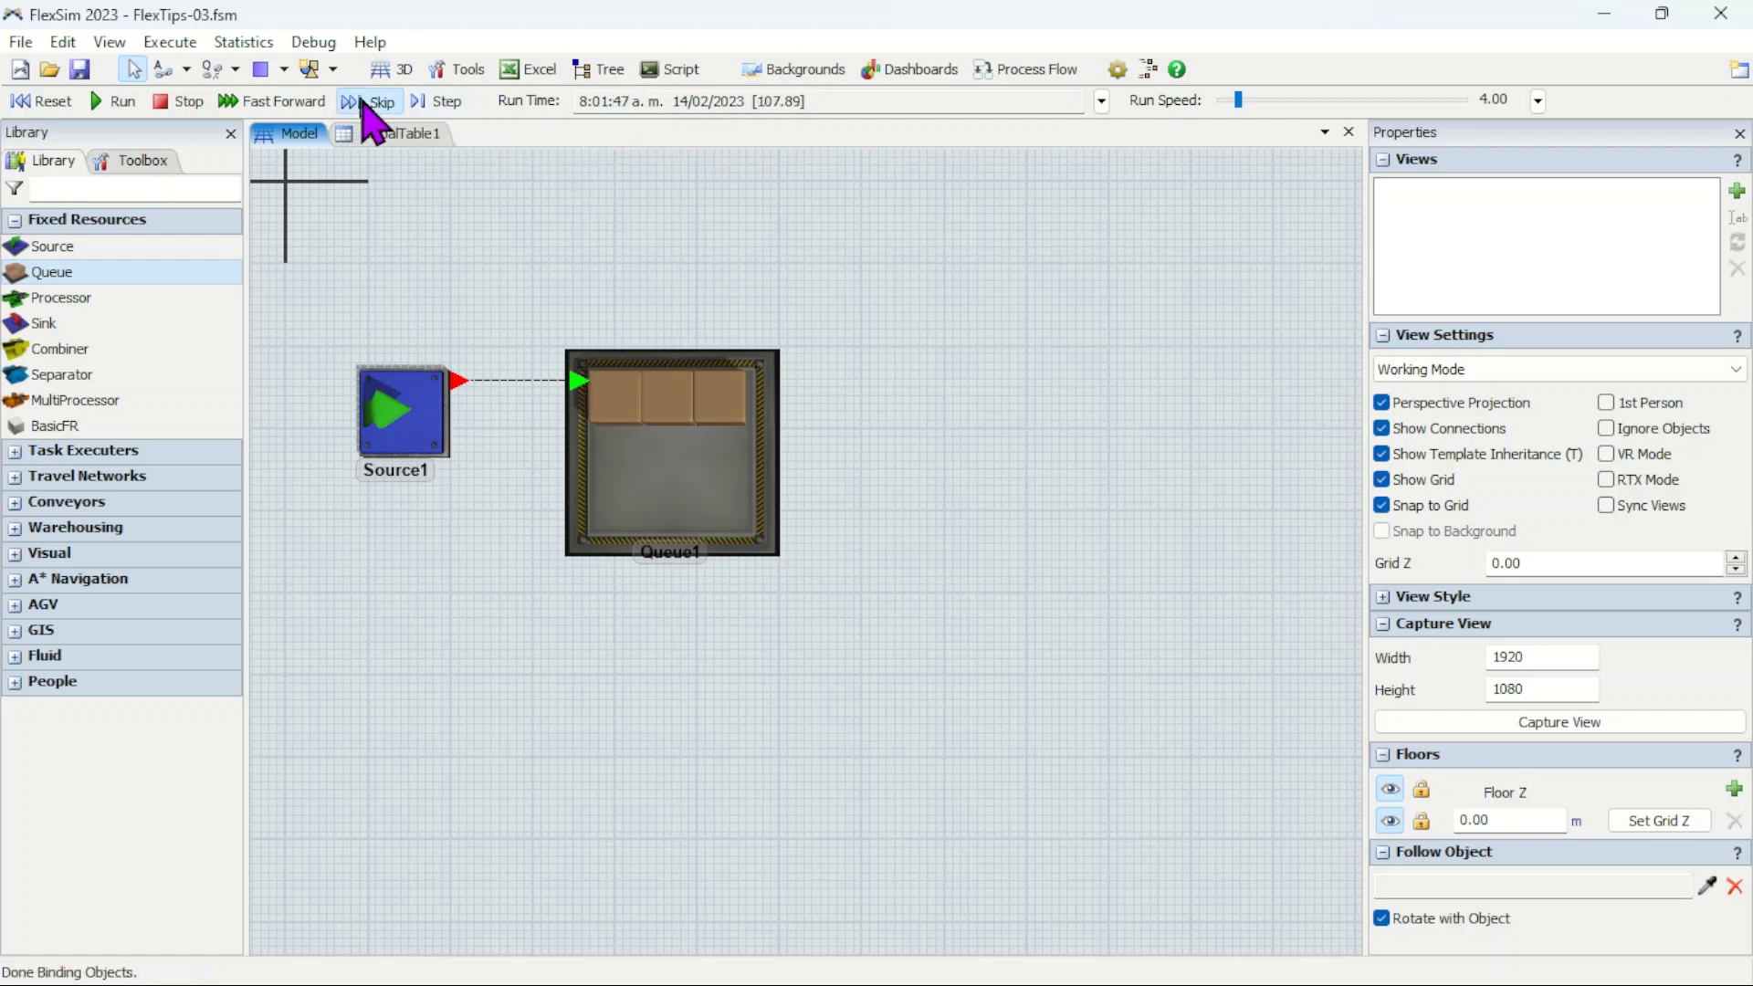
click(370, 101)
click(370, 101)
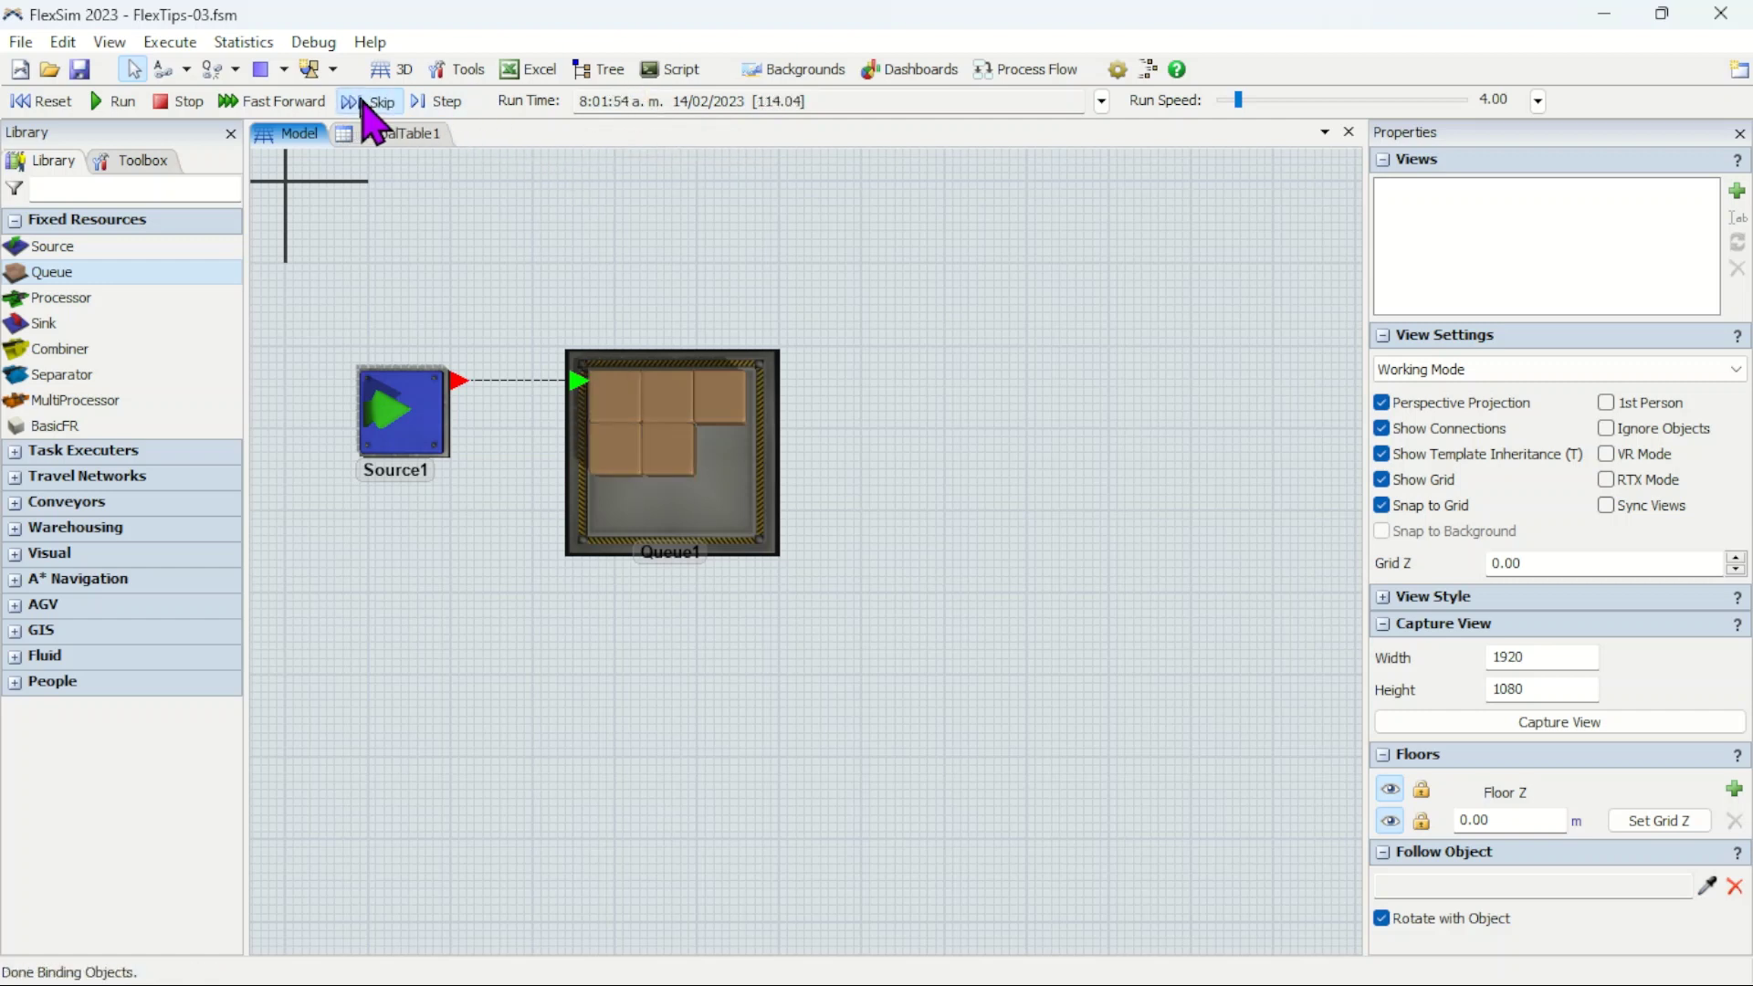
click(365, 101)
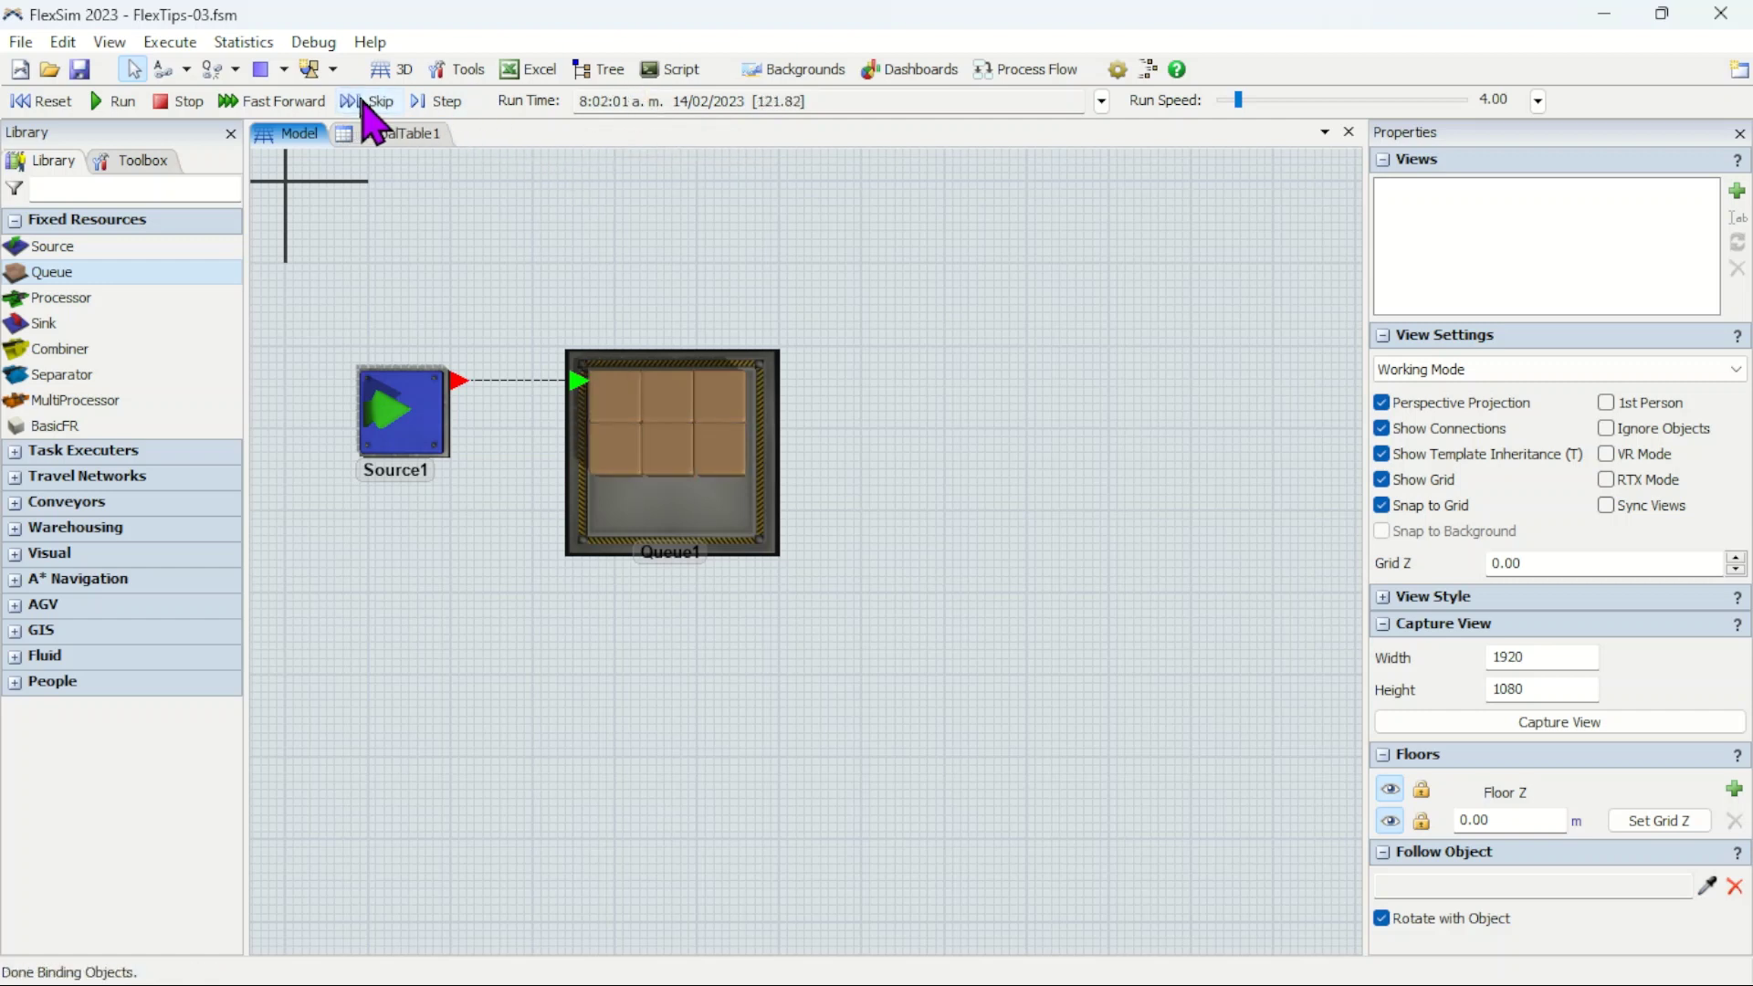
click(365, 101)
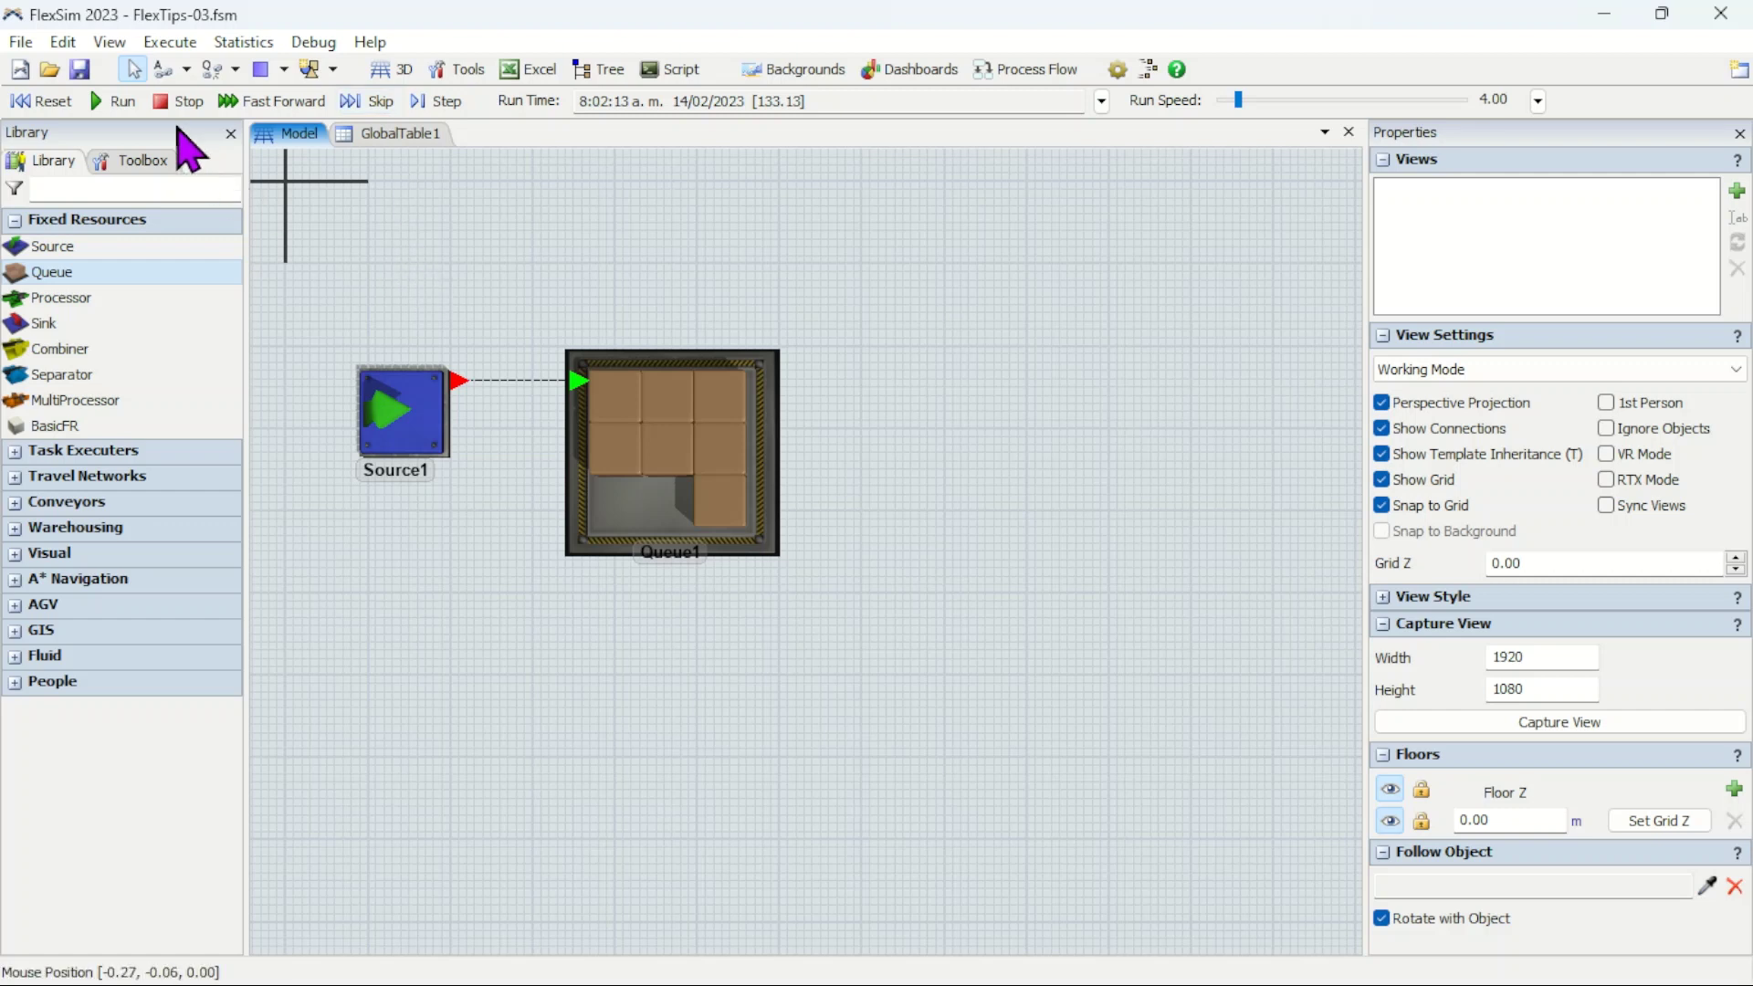
Step: Examine the location and scale parameters of the Source's exponential inter-arrival time distribution
click(404, 406)
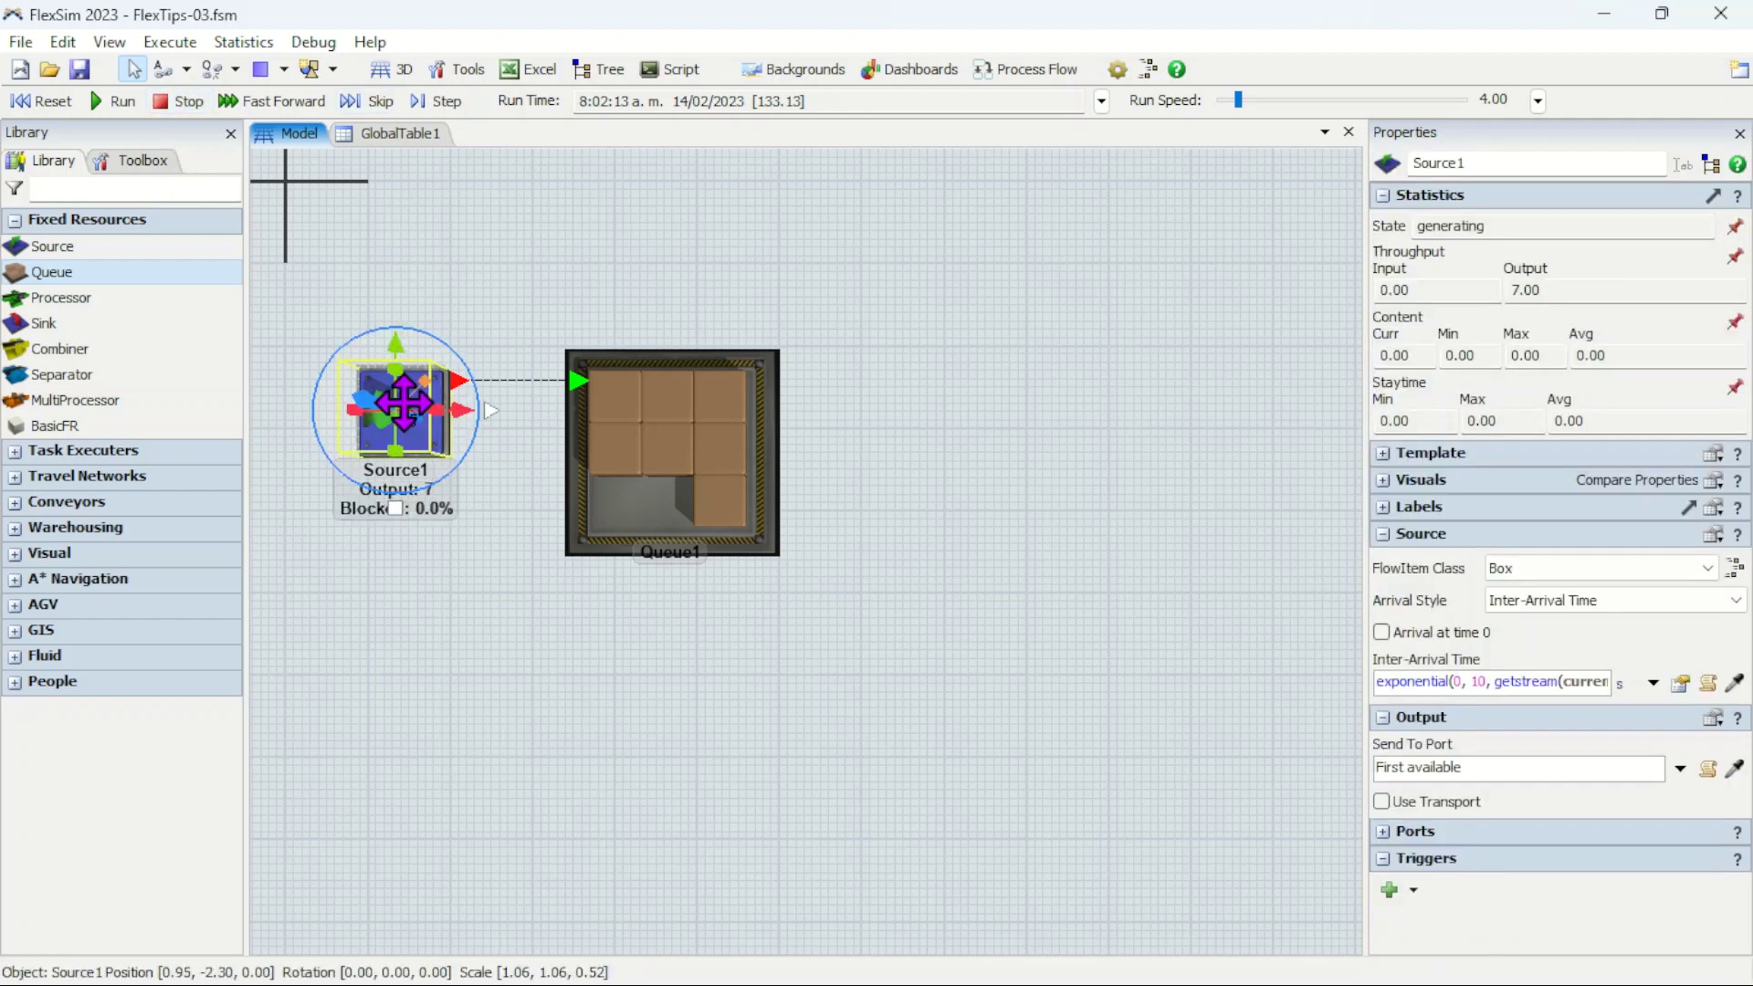
click(1384, 196)
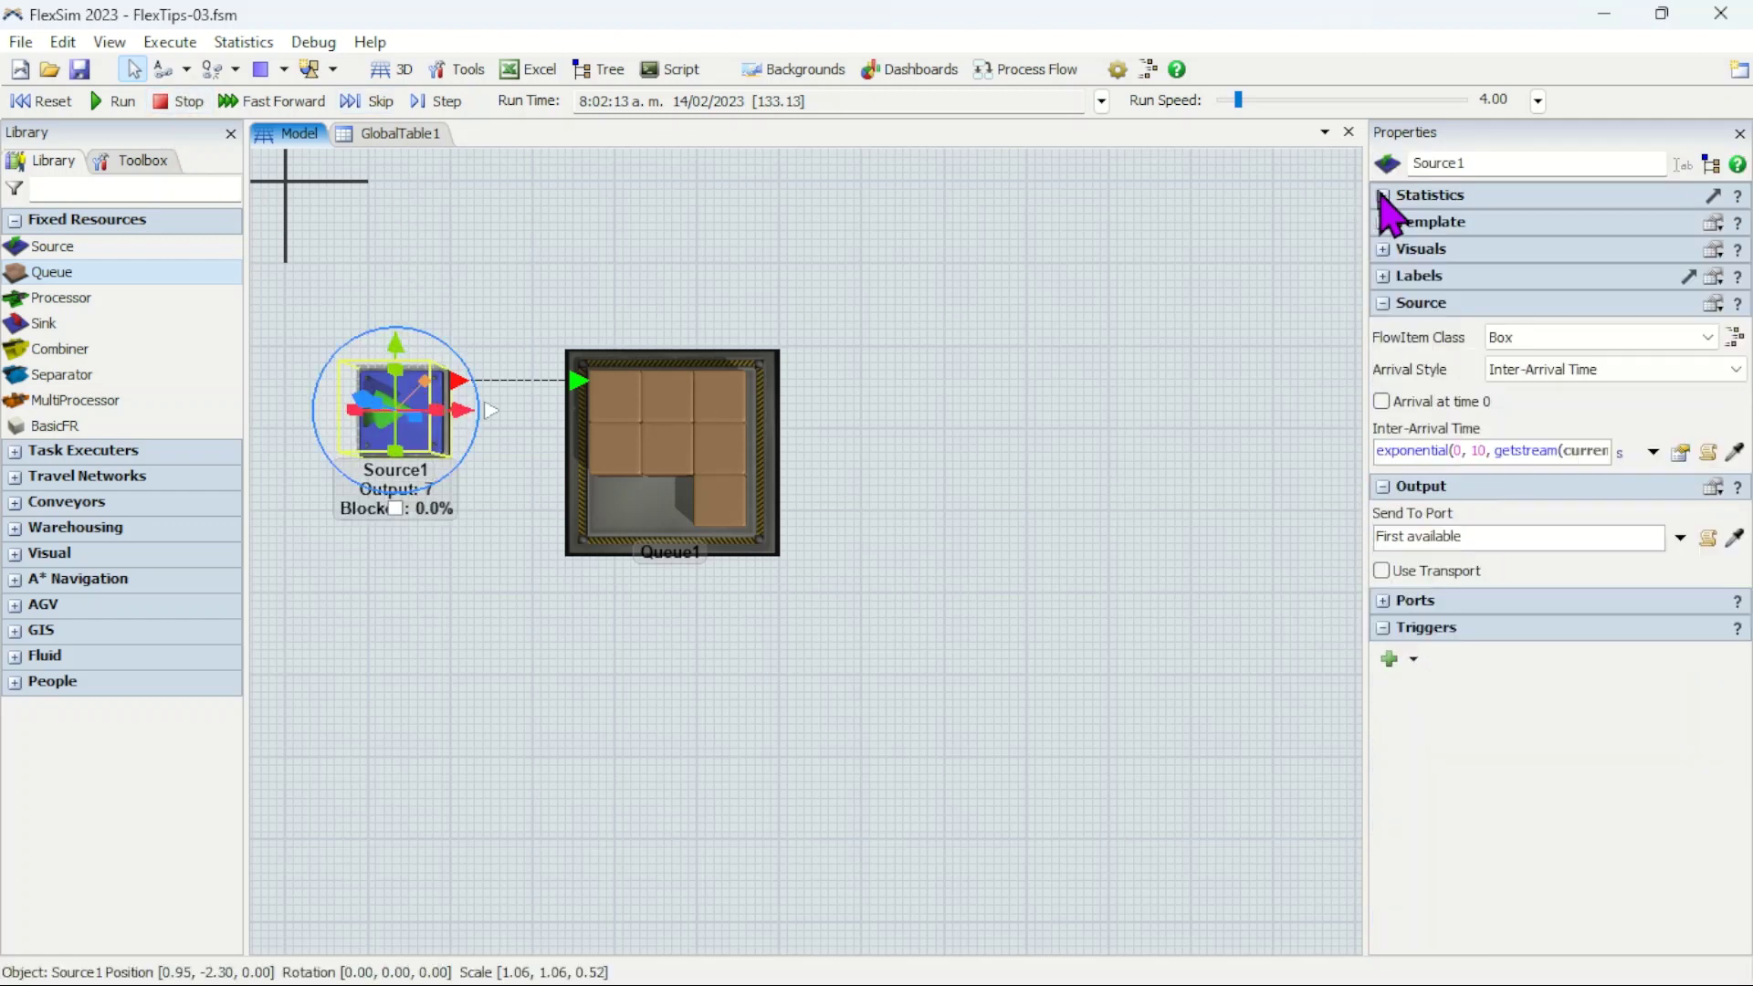
click(1678, 451)
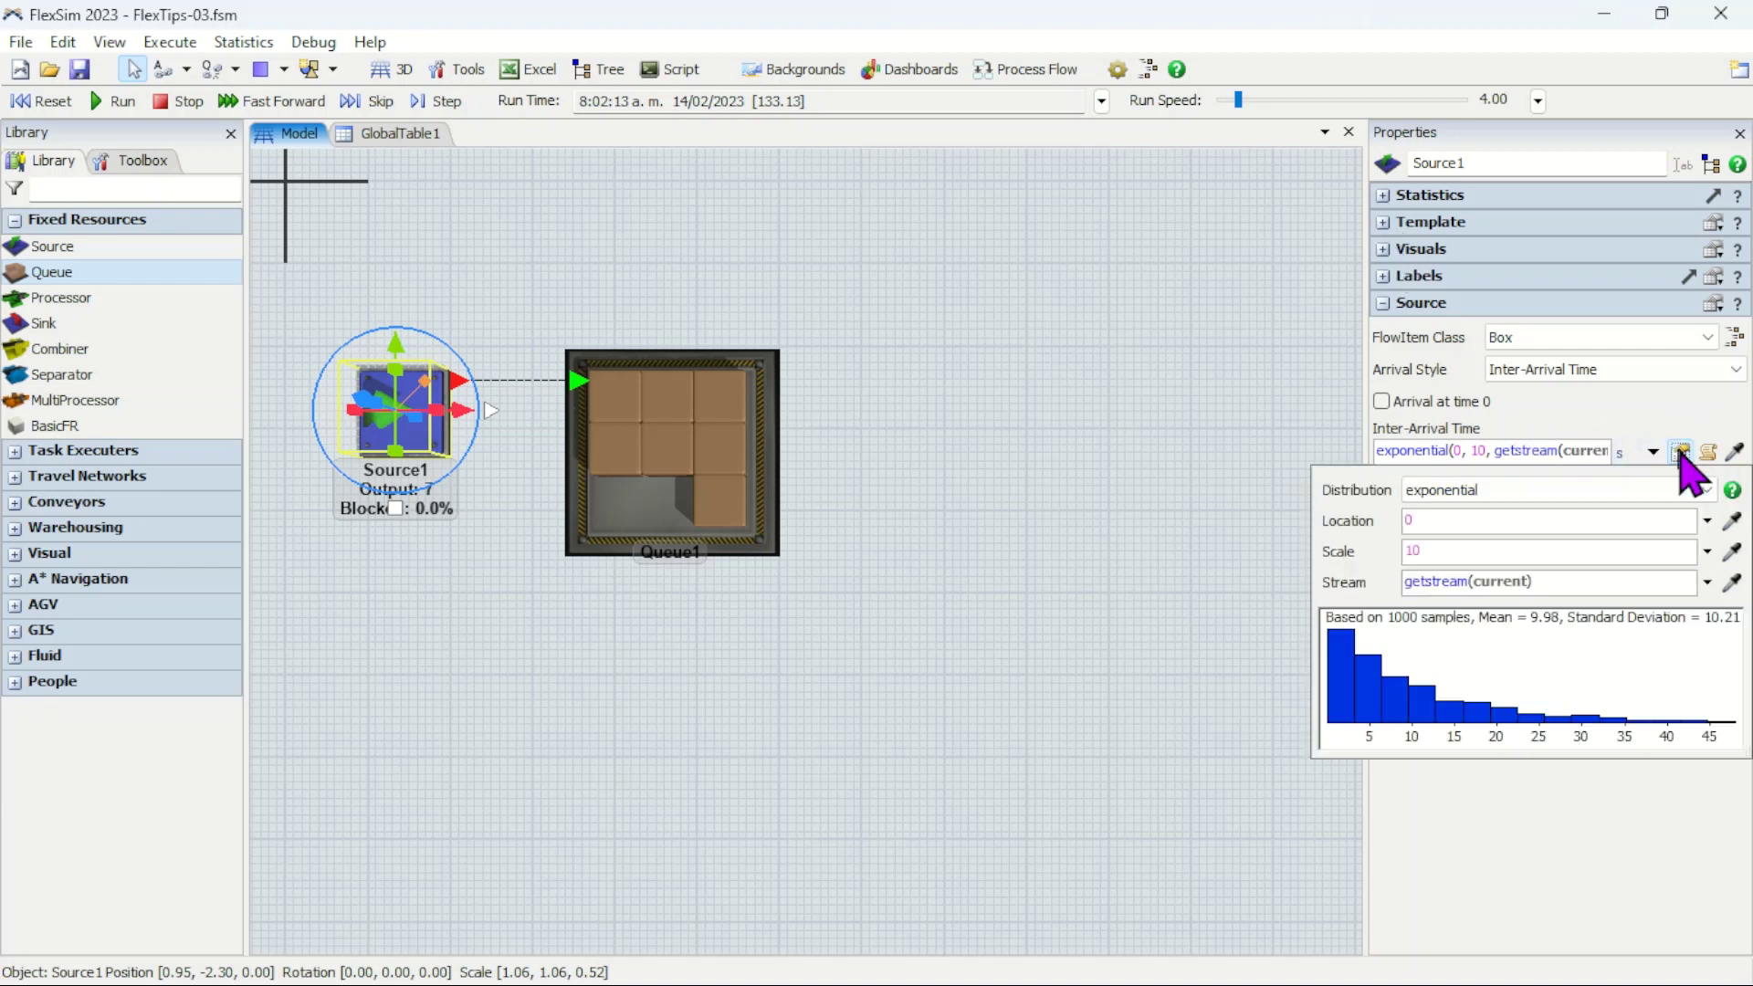
click(1433, 527)
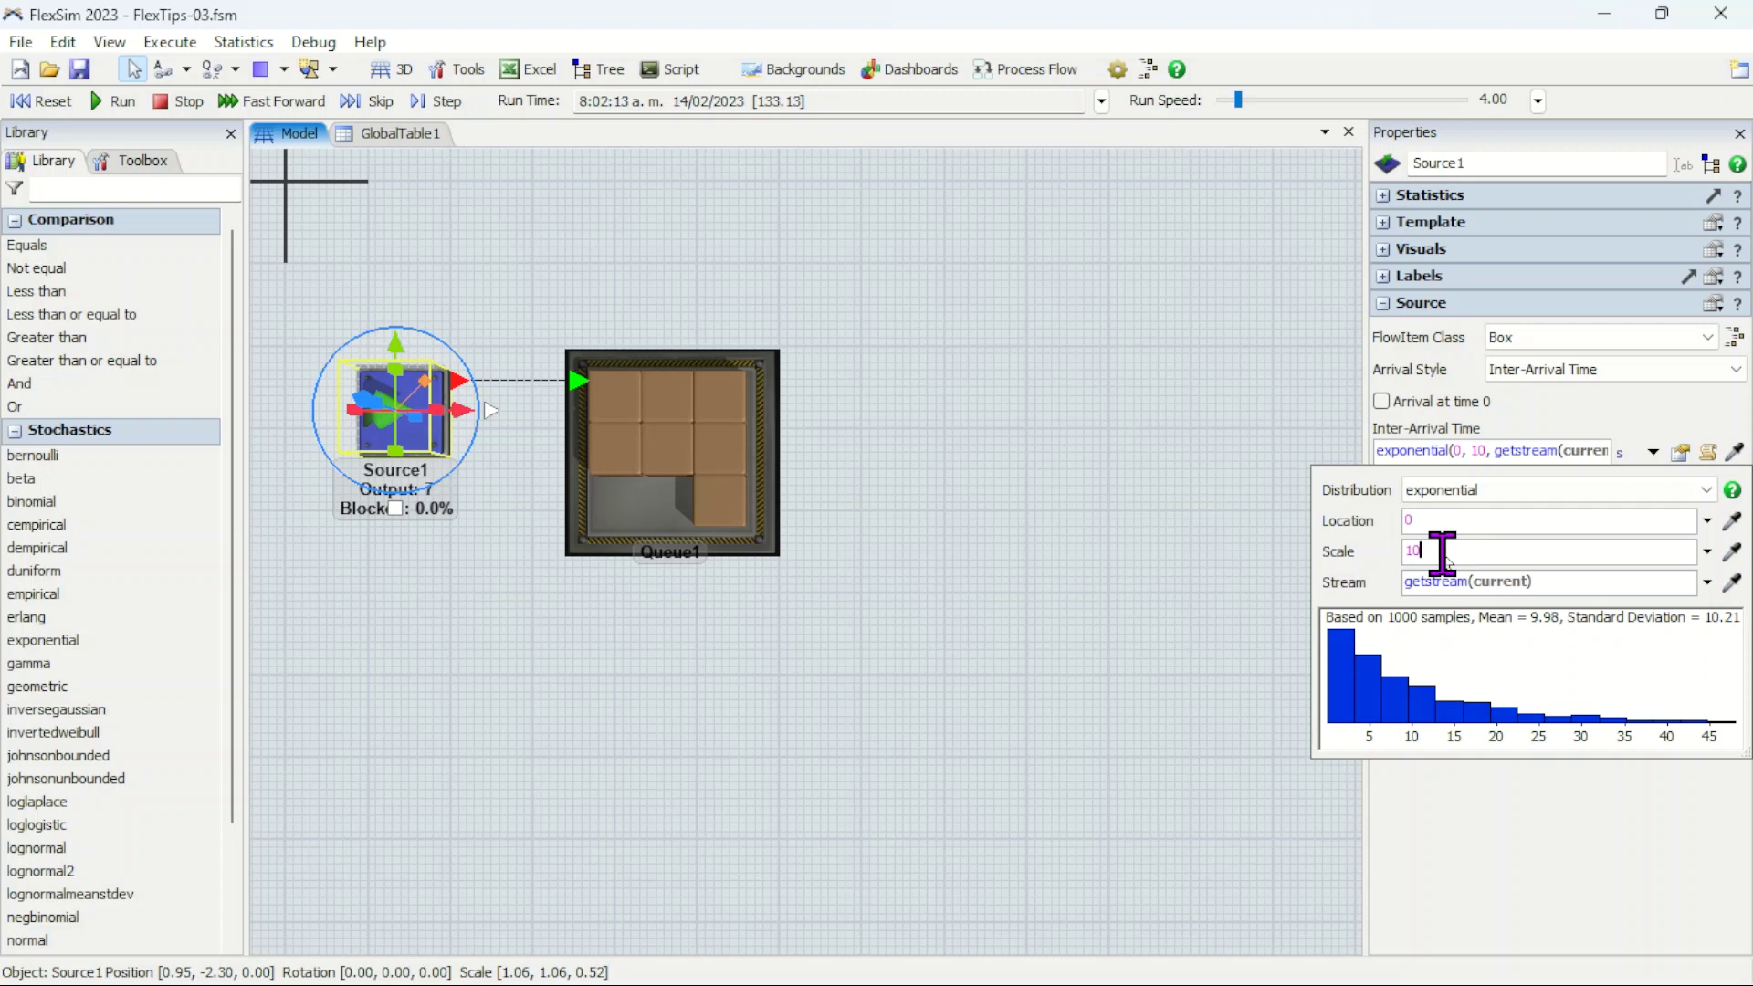
click(1449, 551)
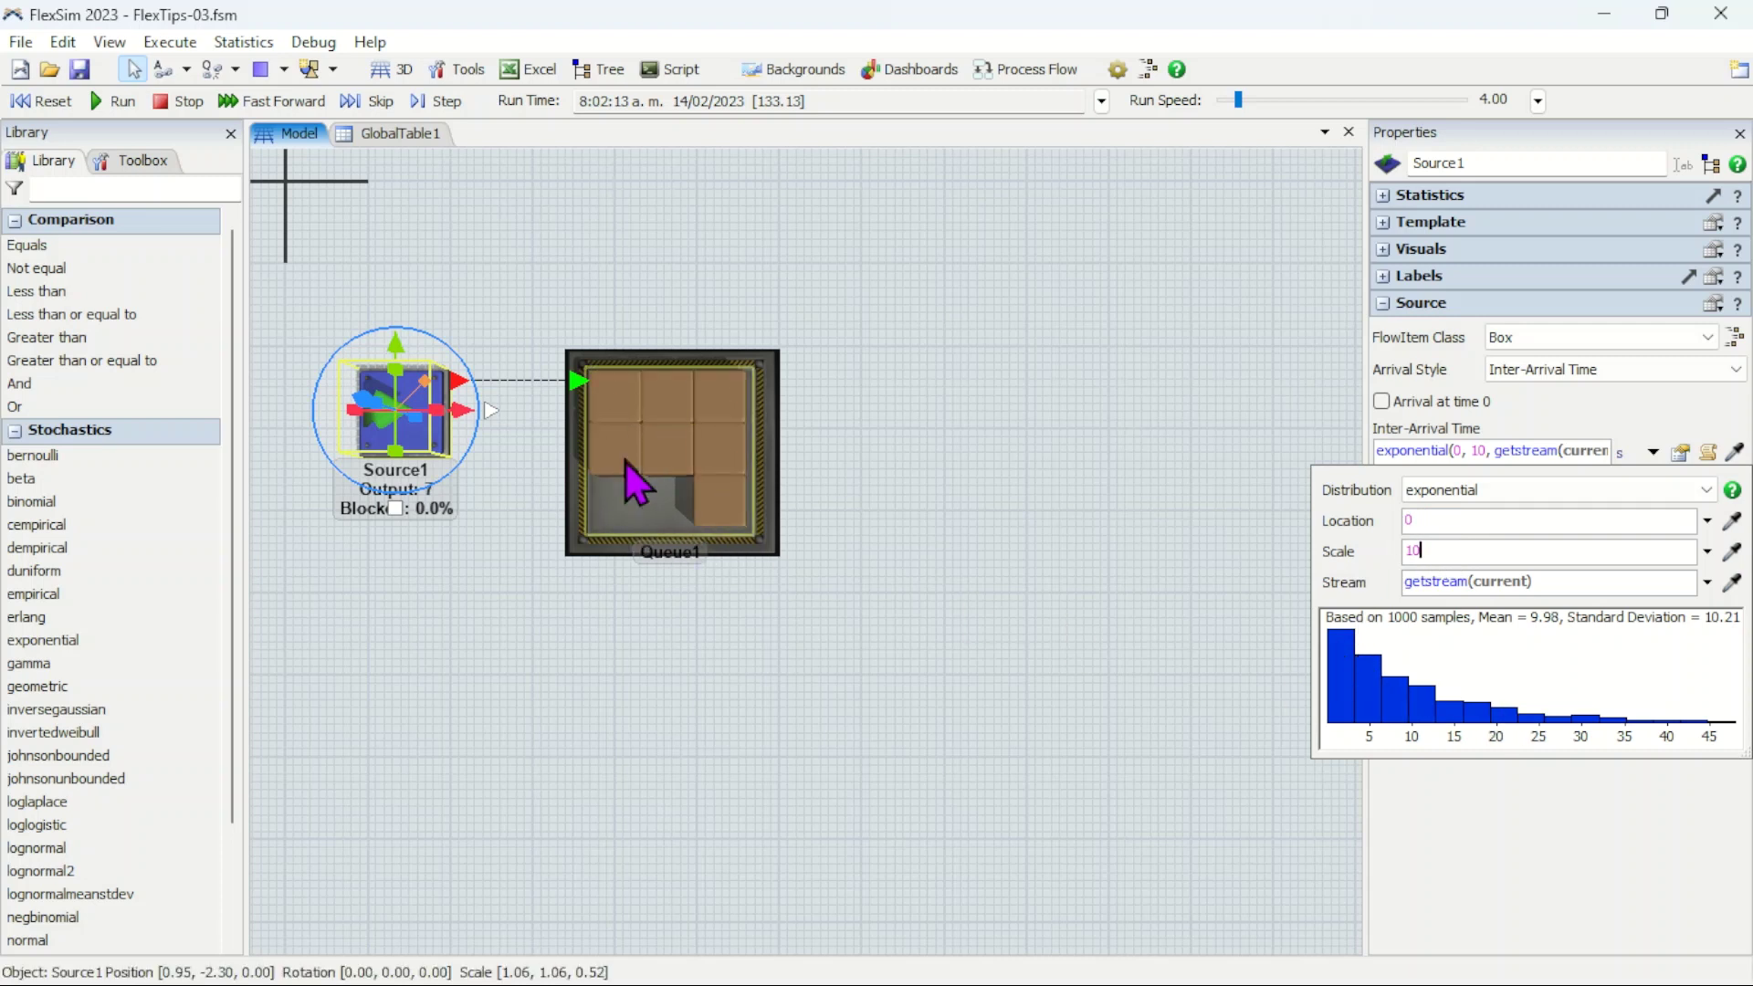
click(849, 437)
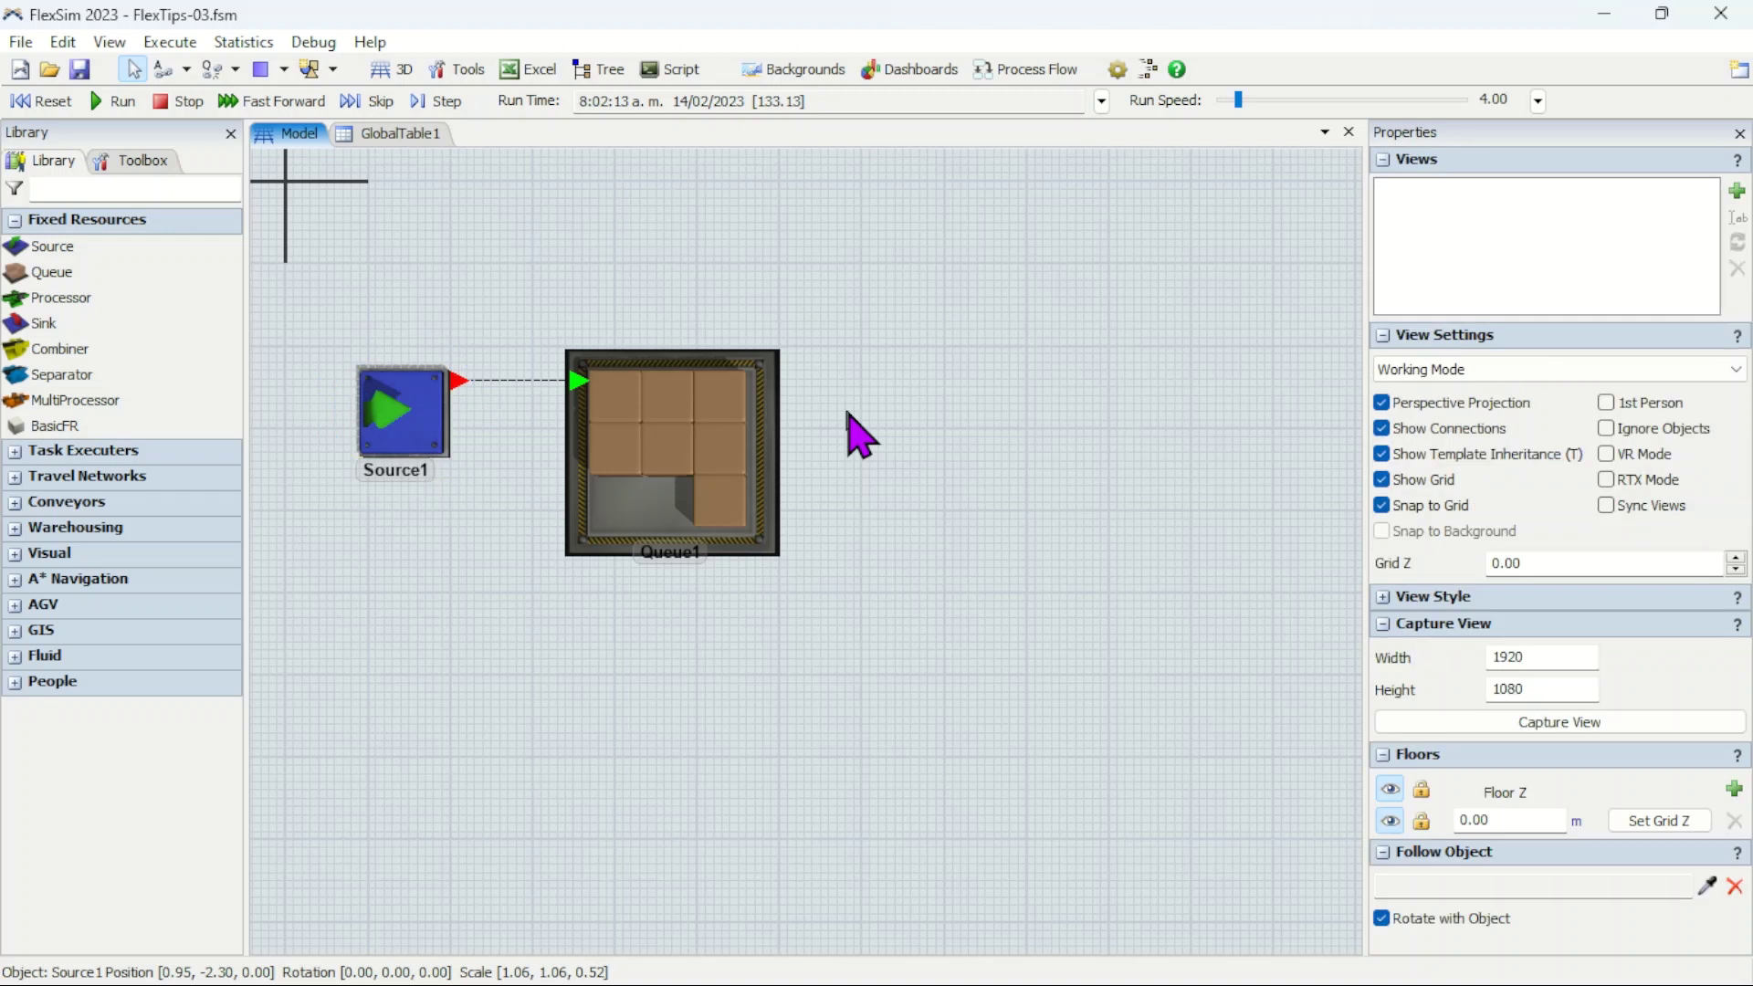
Step: Reset the simulation, choose By Time of Day for the Source's inter-arrival time, and widen its hourly values chart
click(41, 102)
scroll(505, 439, up, 1)
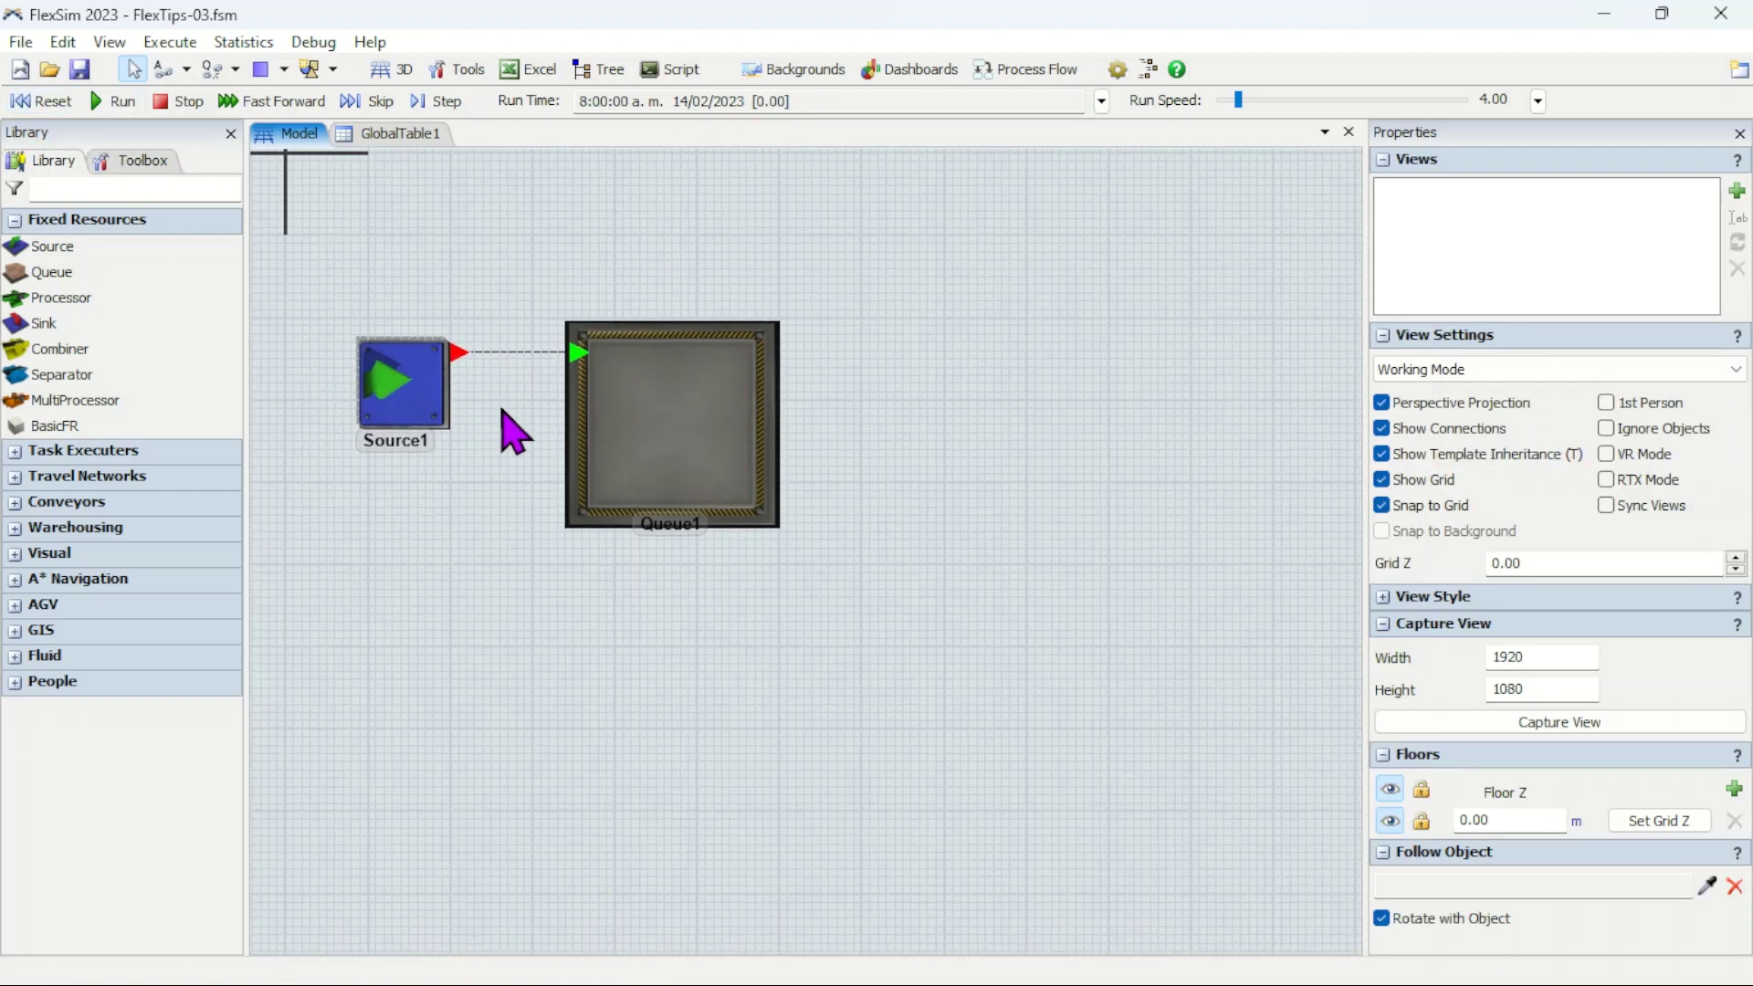
scroll(519, 460, up, 1)
click(432, 415)
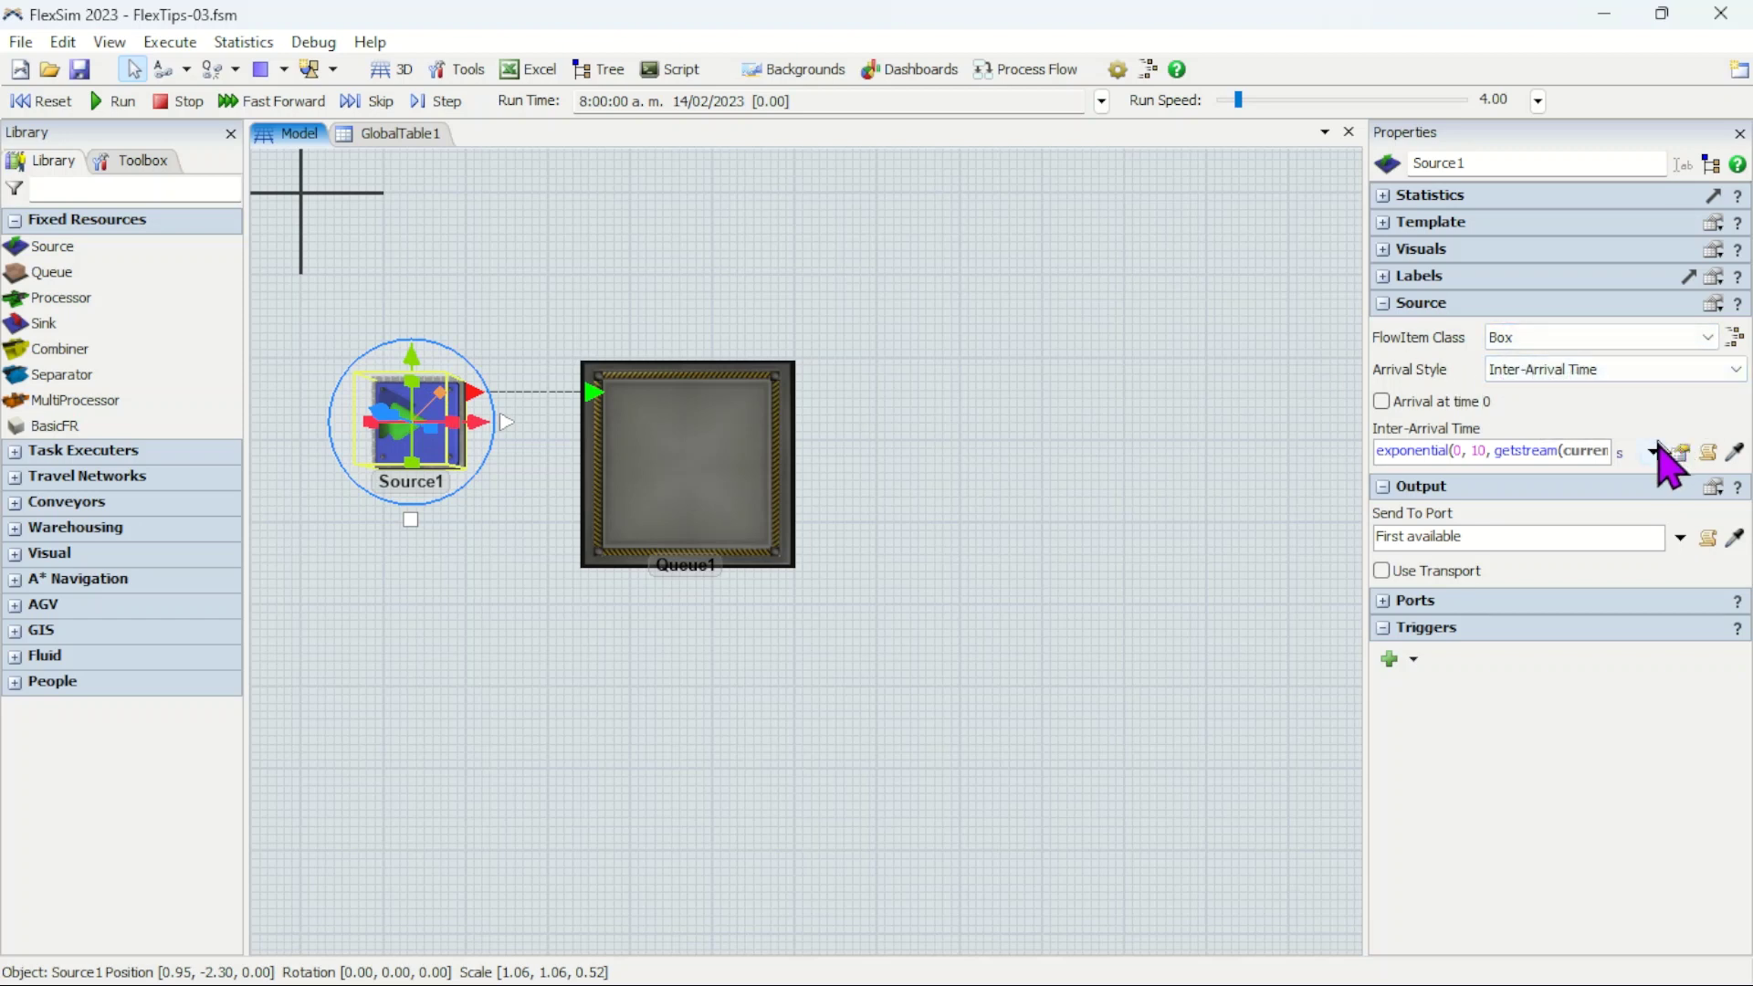
click(1654, 452)
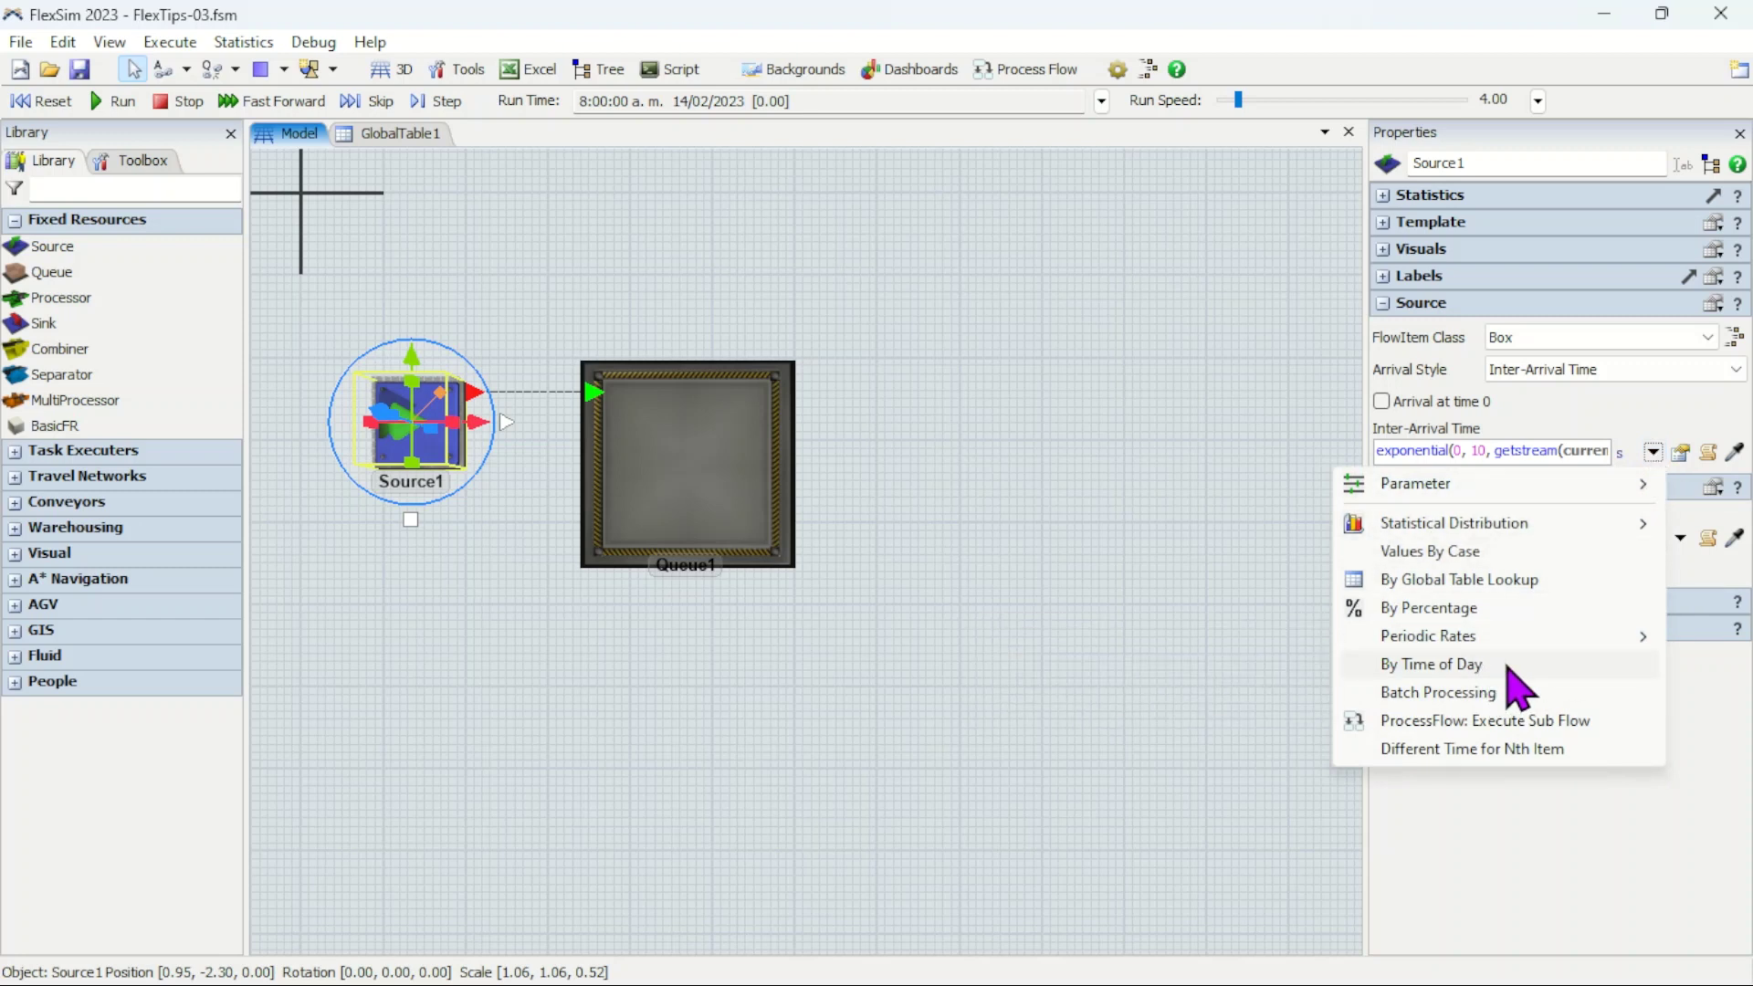
click(1509, 666)
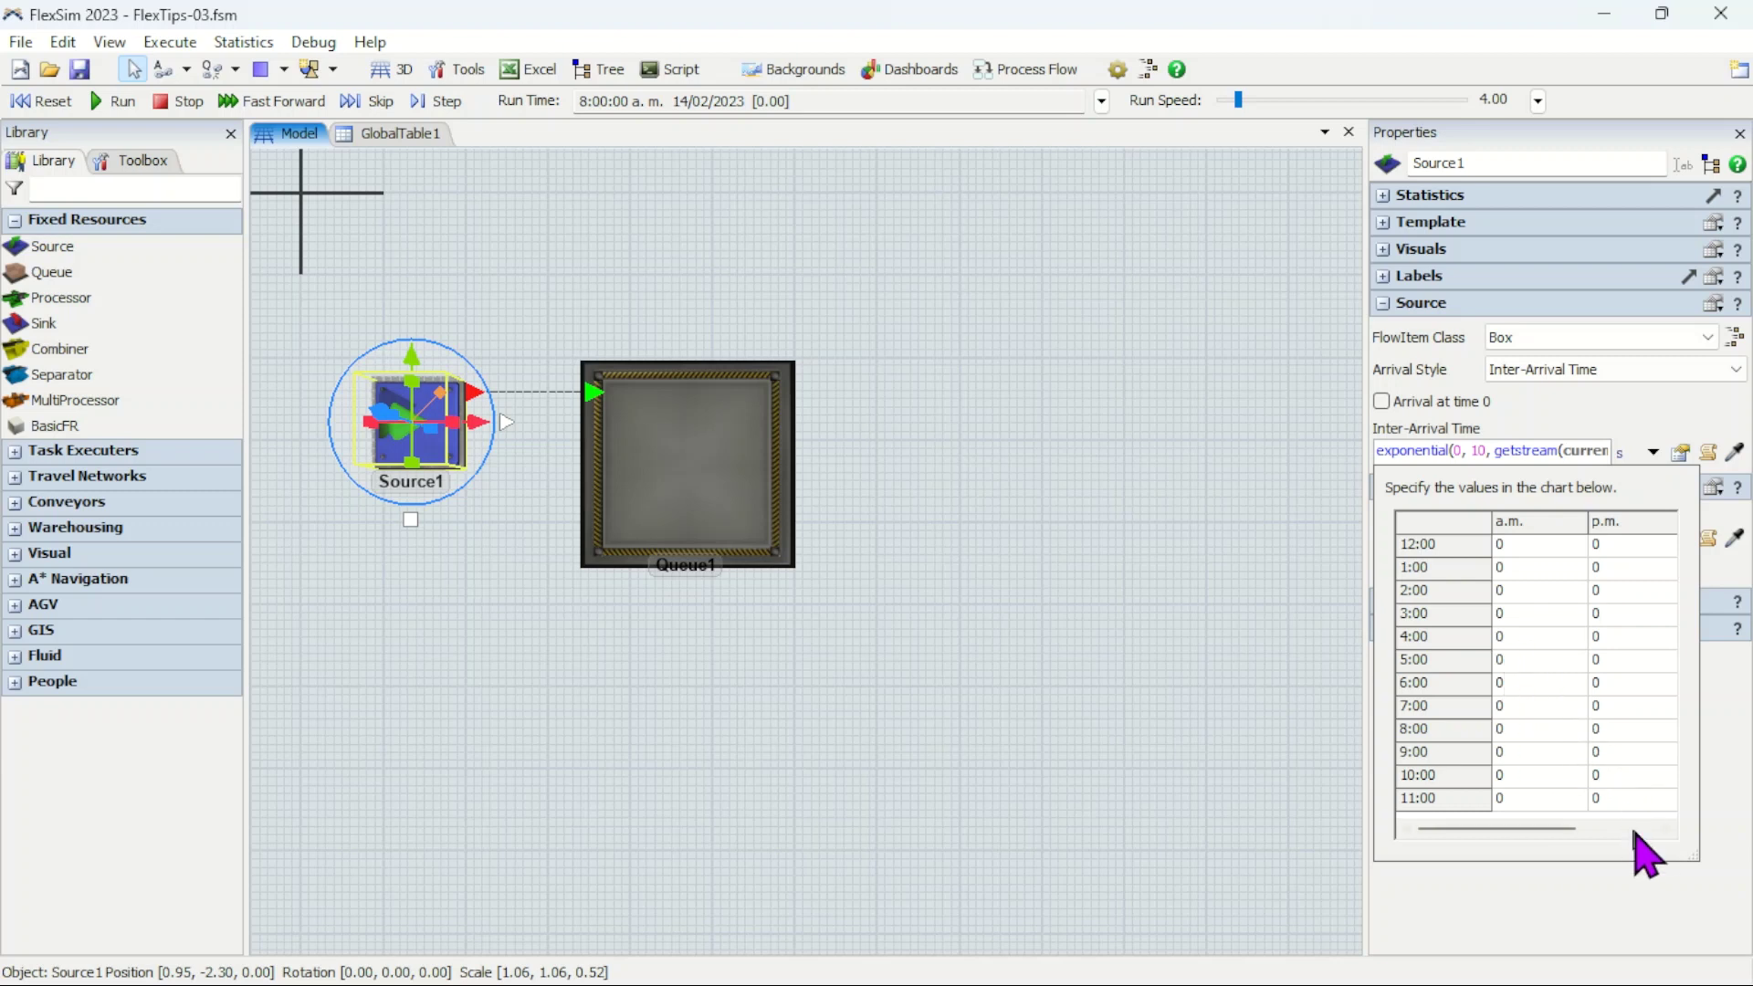
drag(1690, 851, 1733, 846)
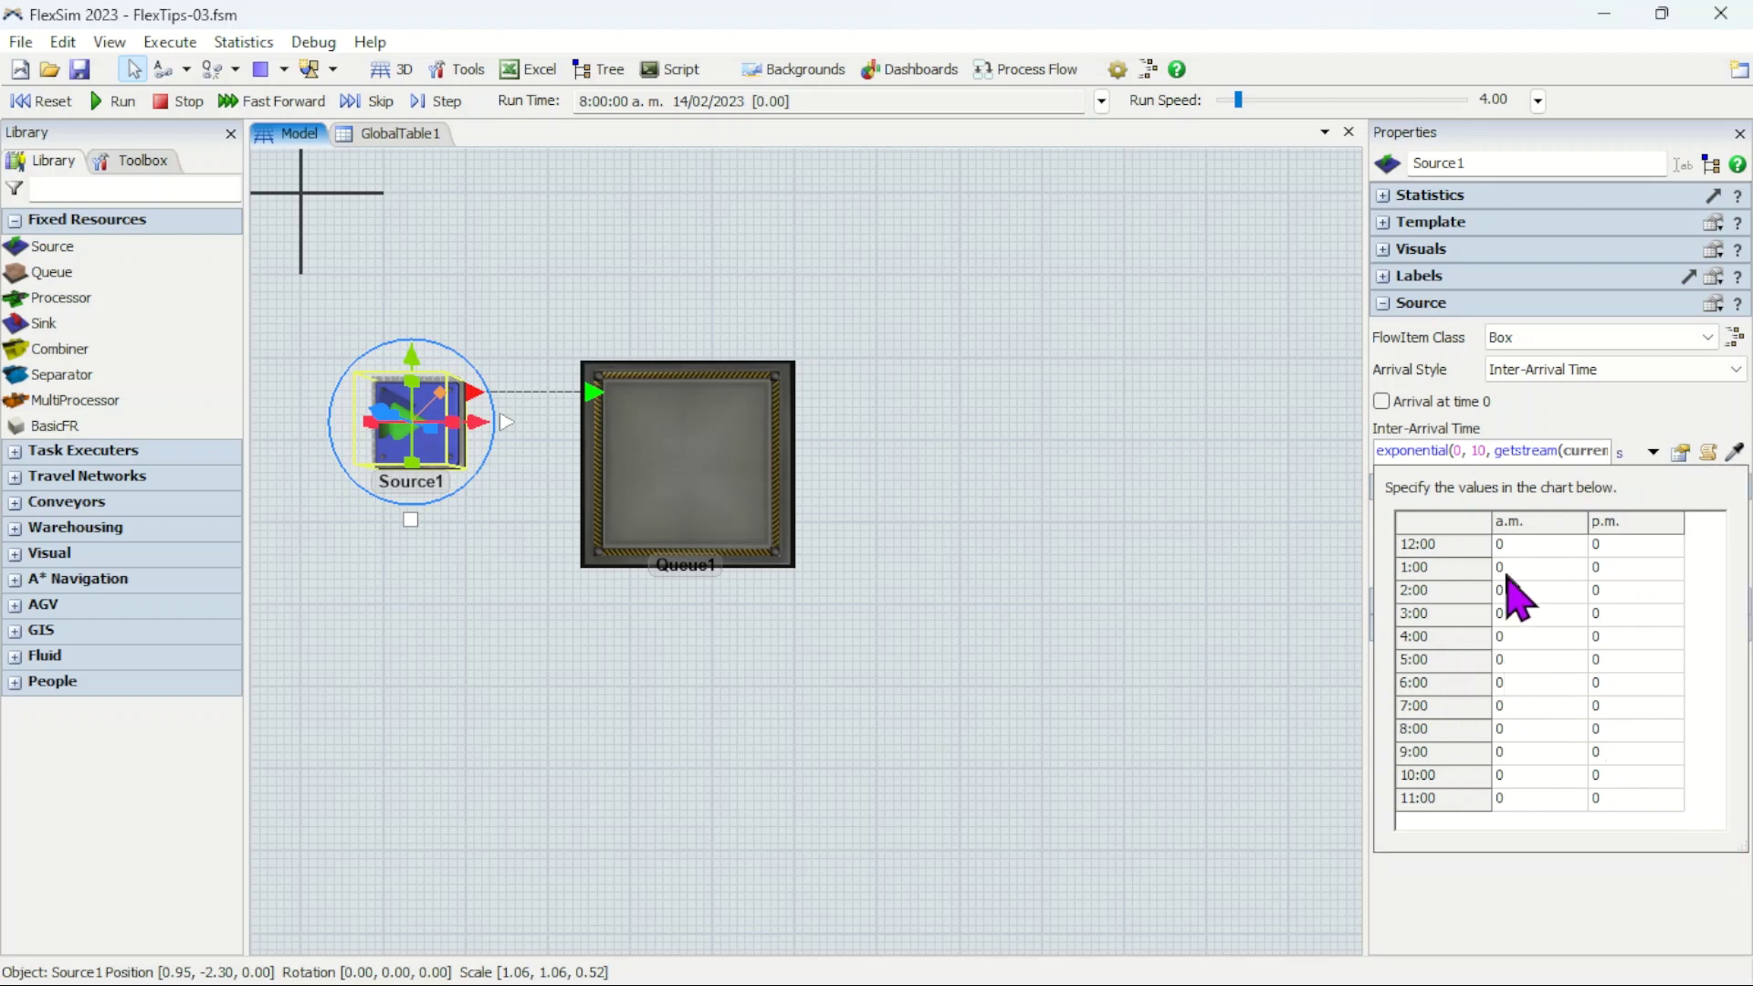
Step: Look through the a.m. cells from 6:00 to 9:00 in the By Time of Day chart
click(1526, 691)
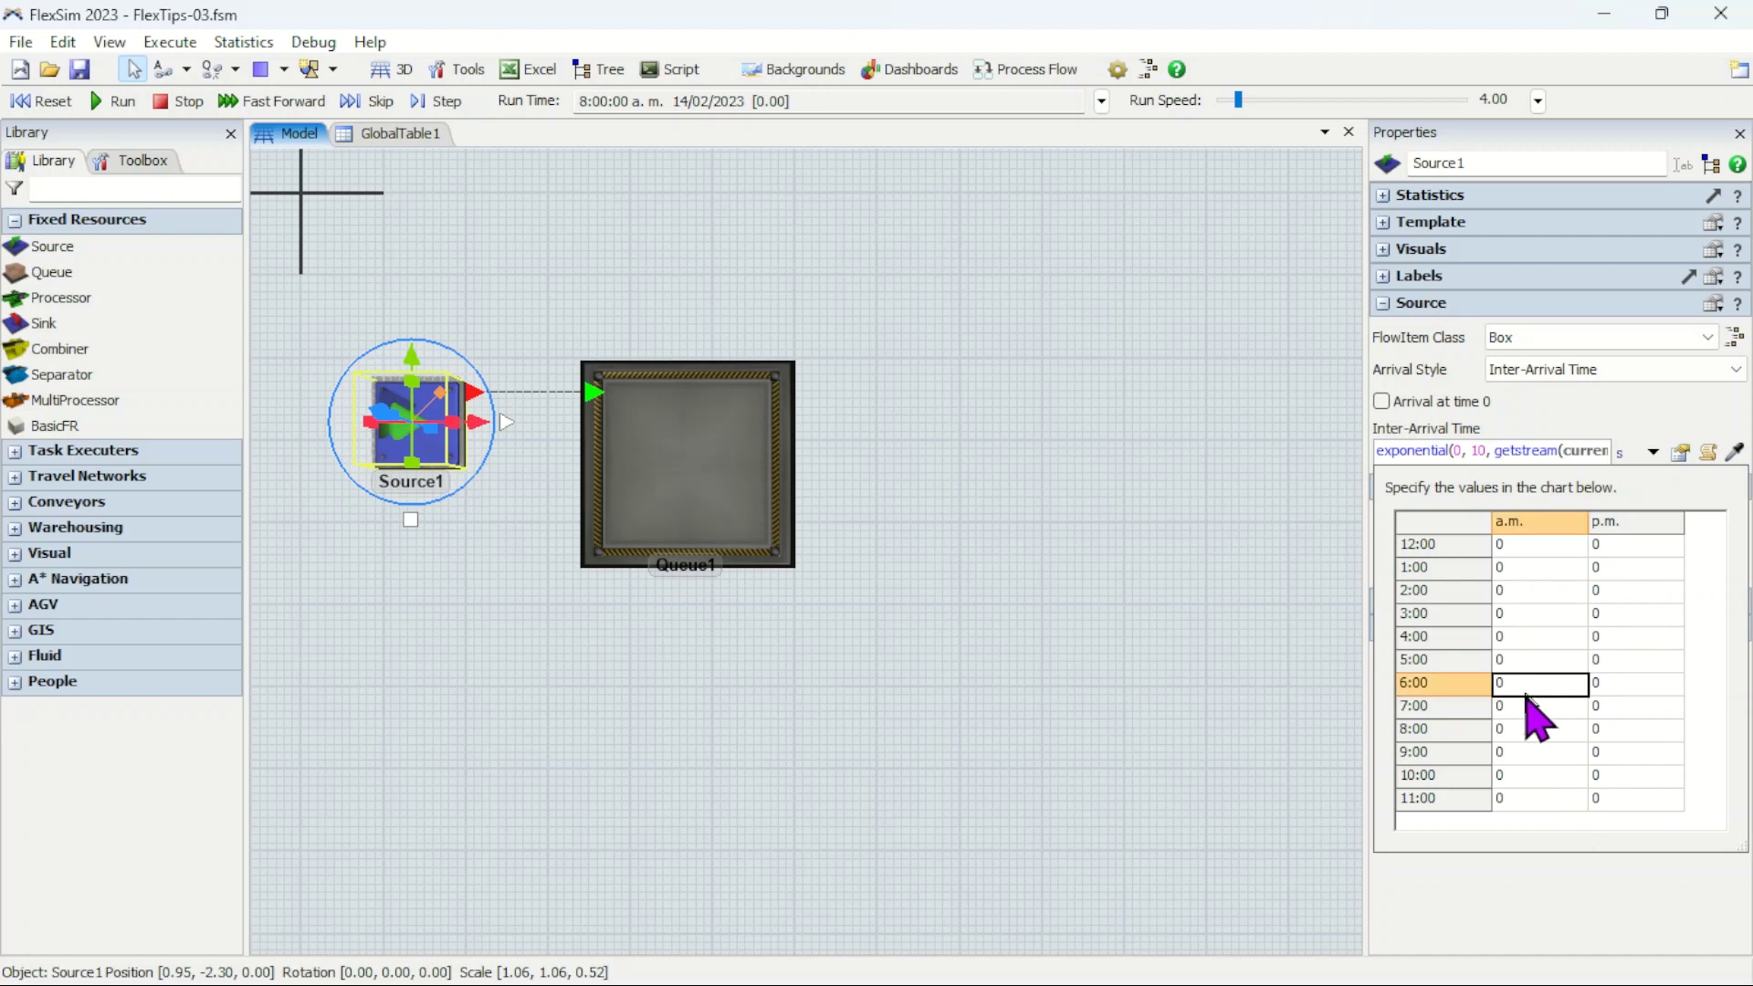
click(1529, 710)
click(1531, 731)
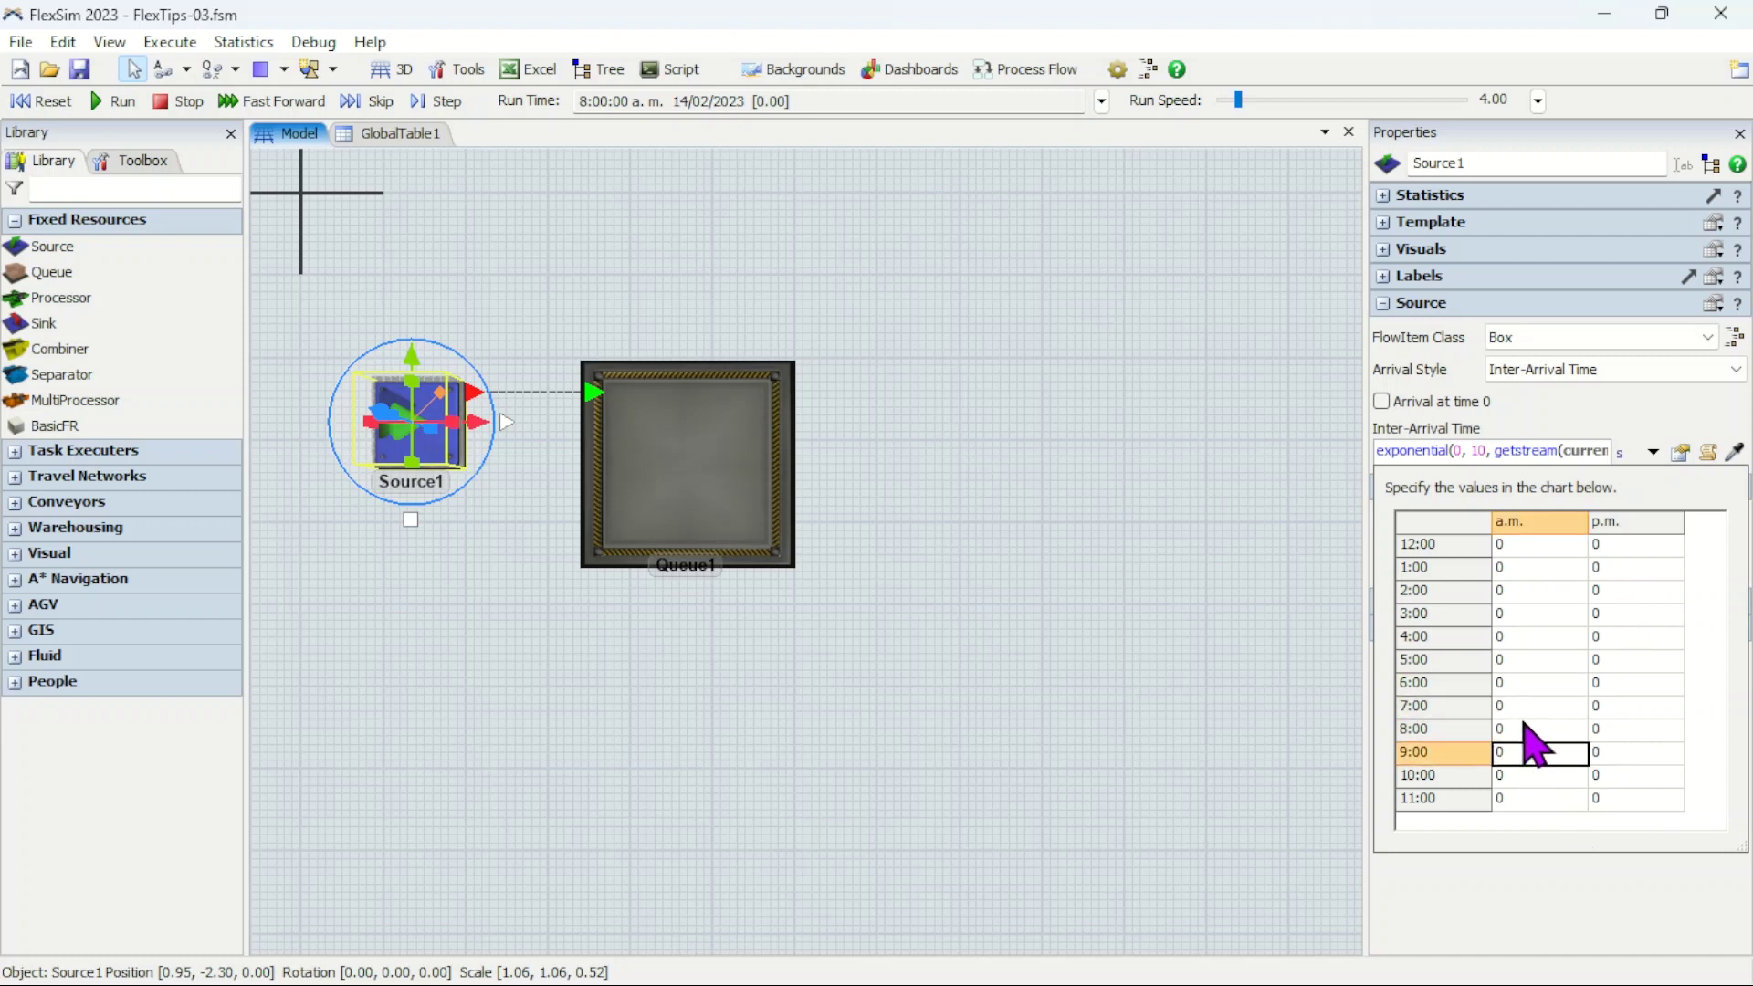
click(1527, 709)
click(1526, 691)
click(1529, 711)
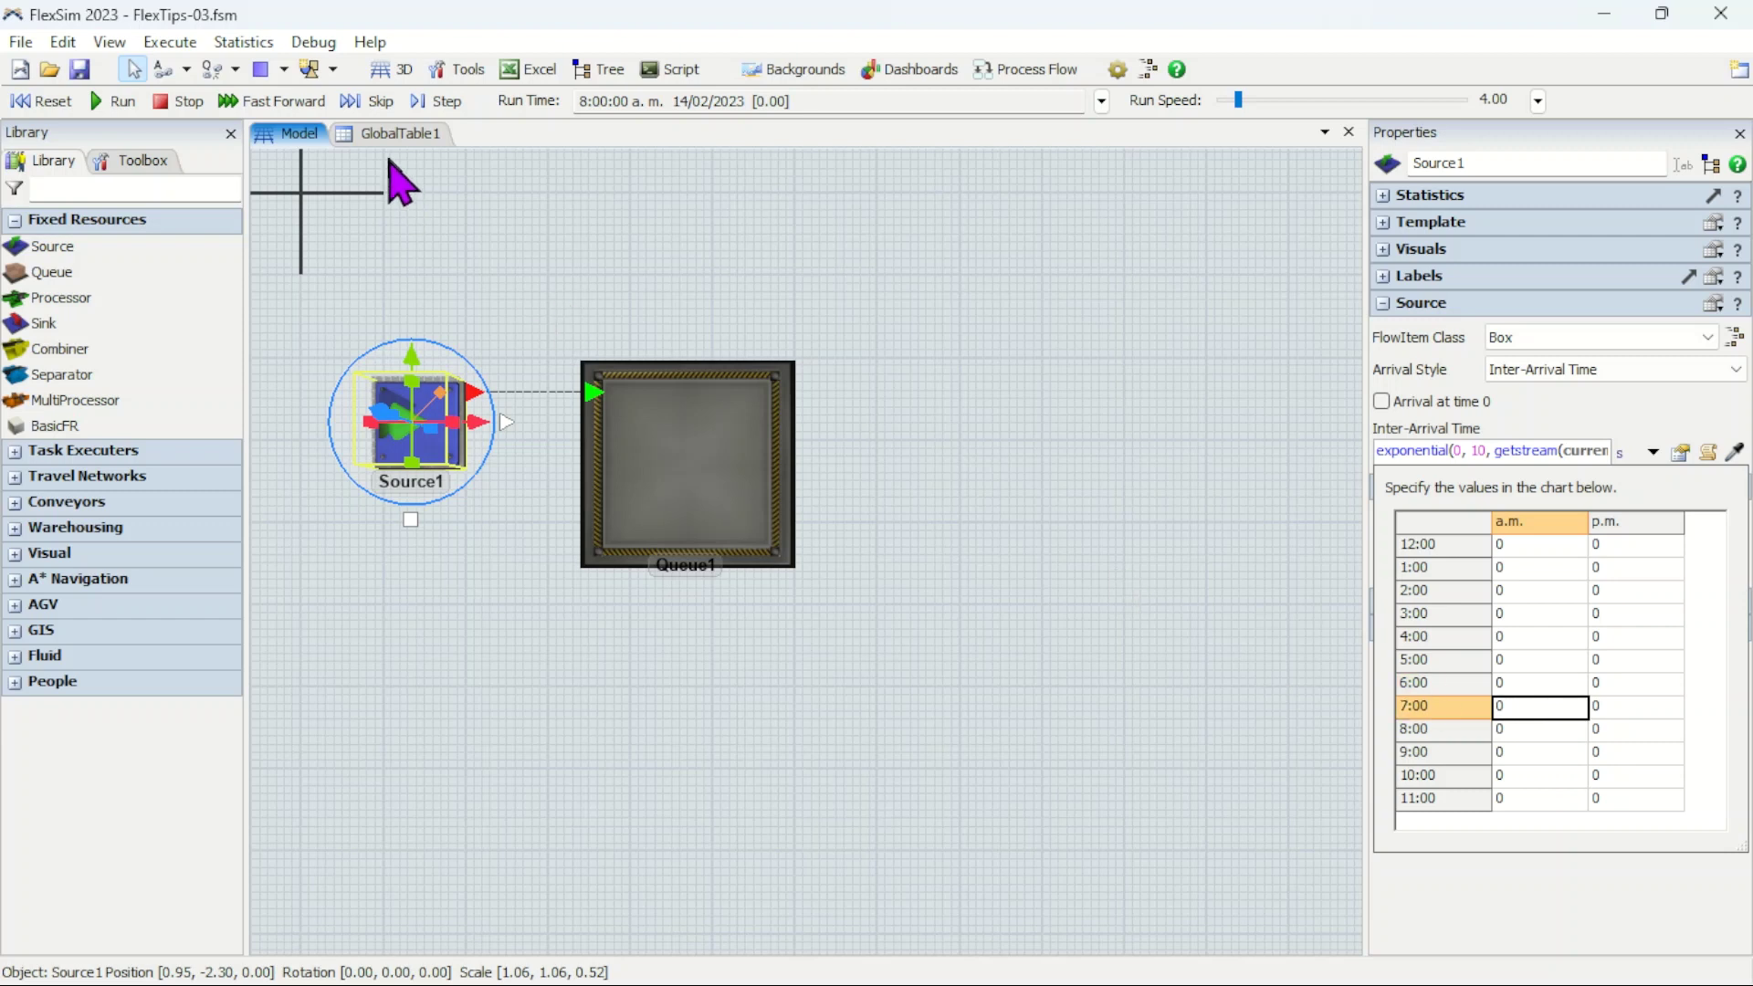
Step: Check the hourly distribution expressions in GlobalTable1 and return to the model view
click(385, 135)
click(620, 371)
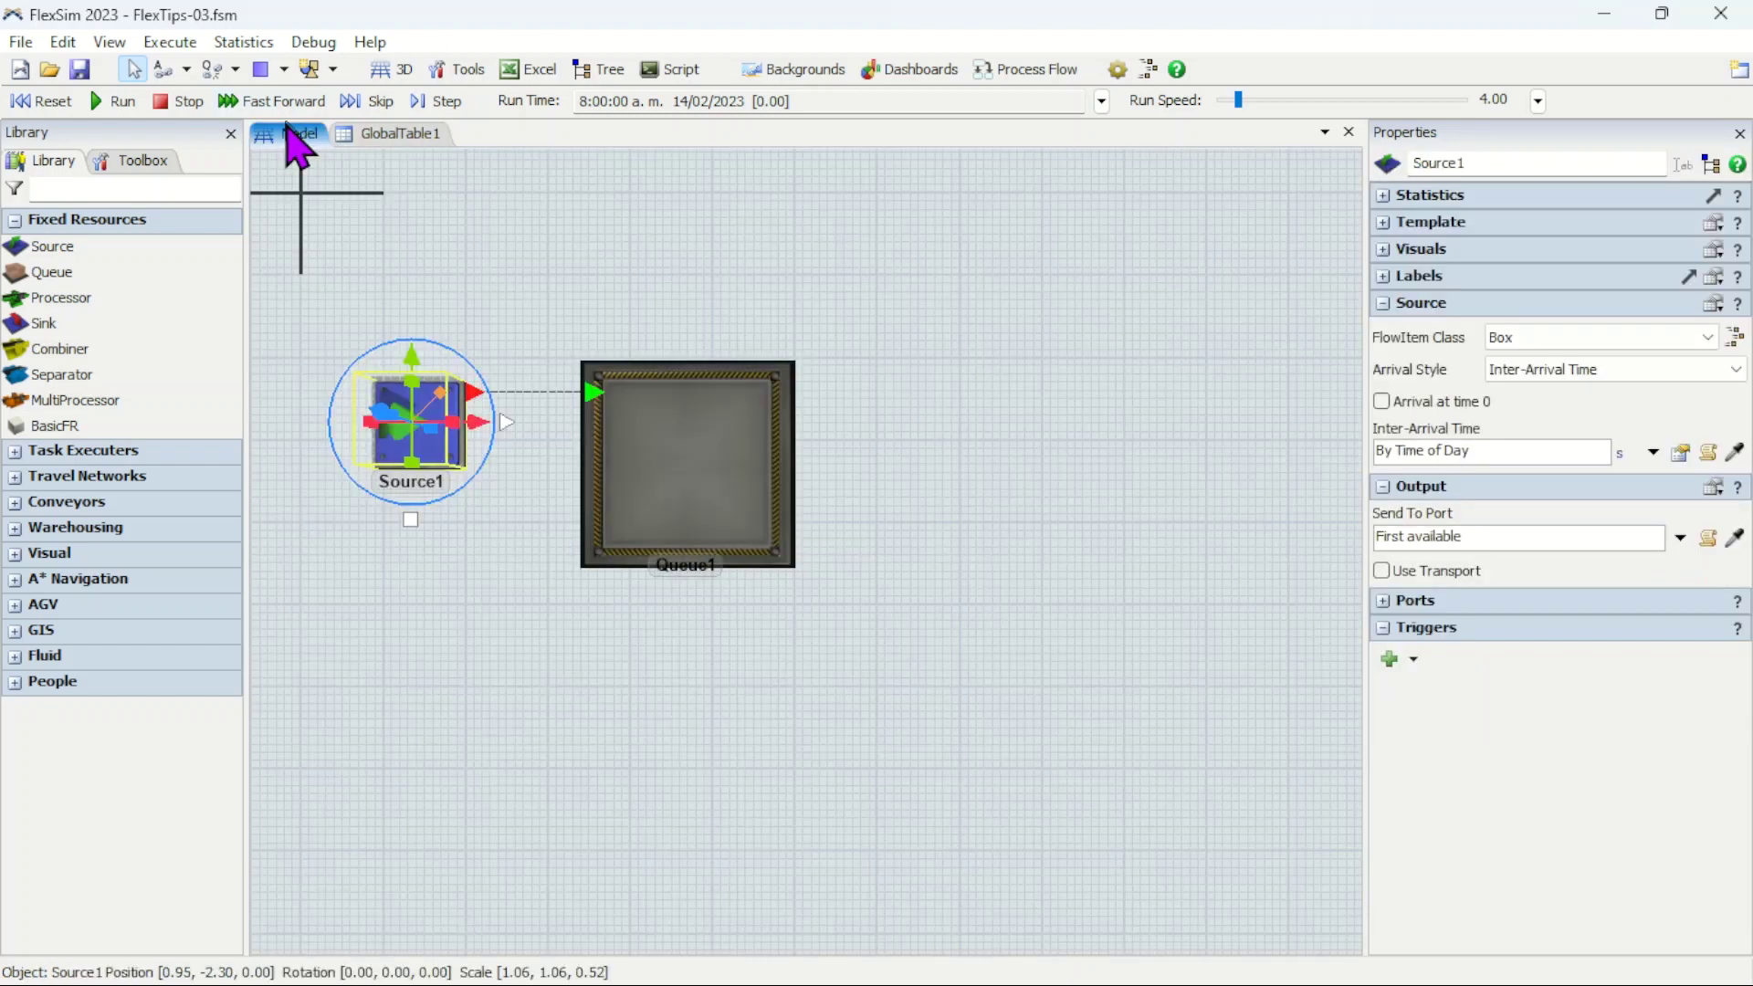
click(293, 137)
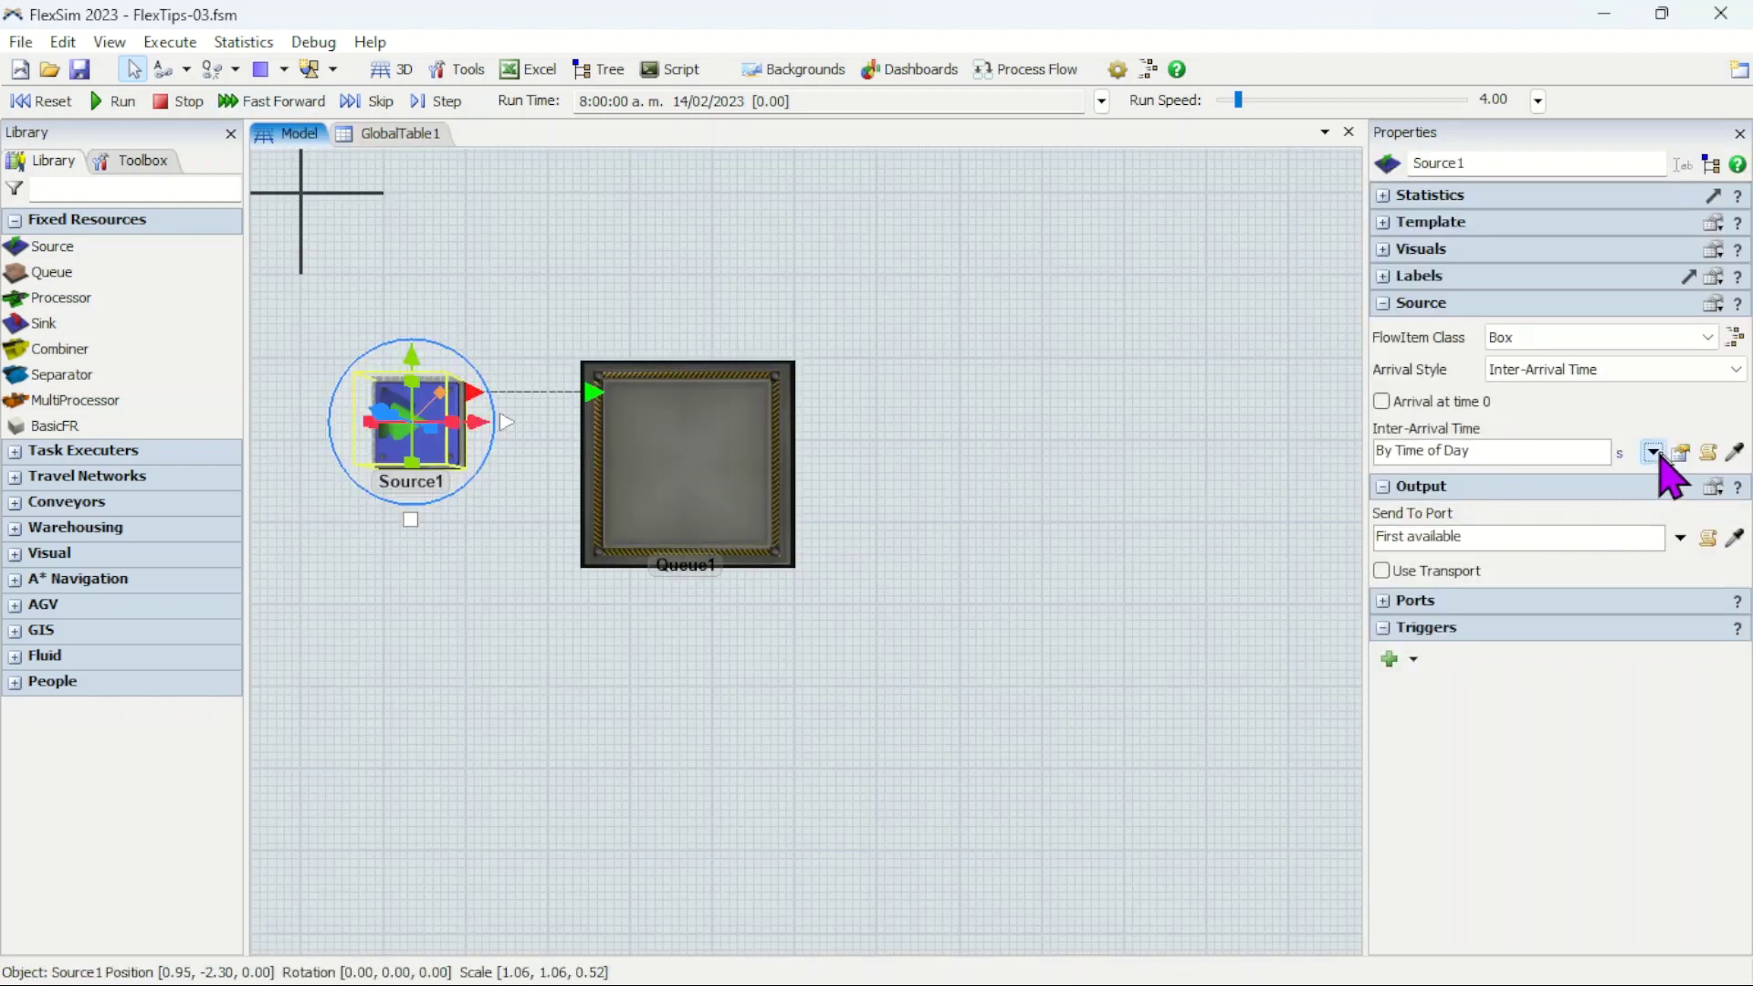
Step: Paste exponential(0,7) into the 8:00 a.m. cell of the Source's By Time of Day chart, widening the a.m. column and the chart
click(1654, 453)
click(1678, 453)
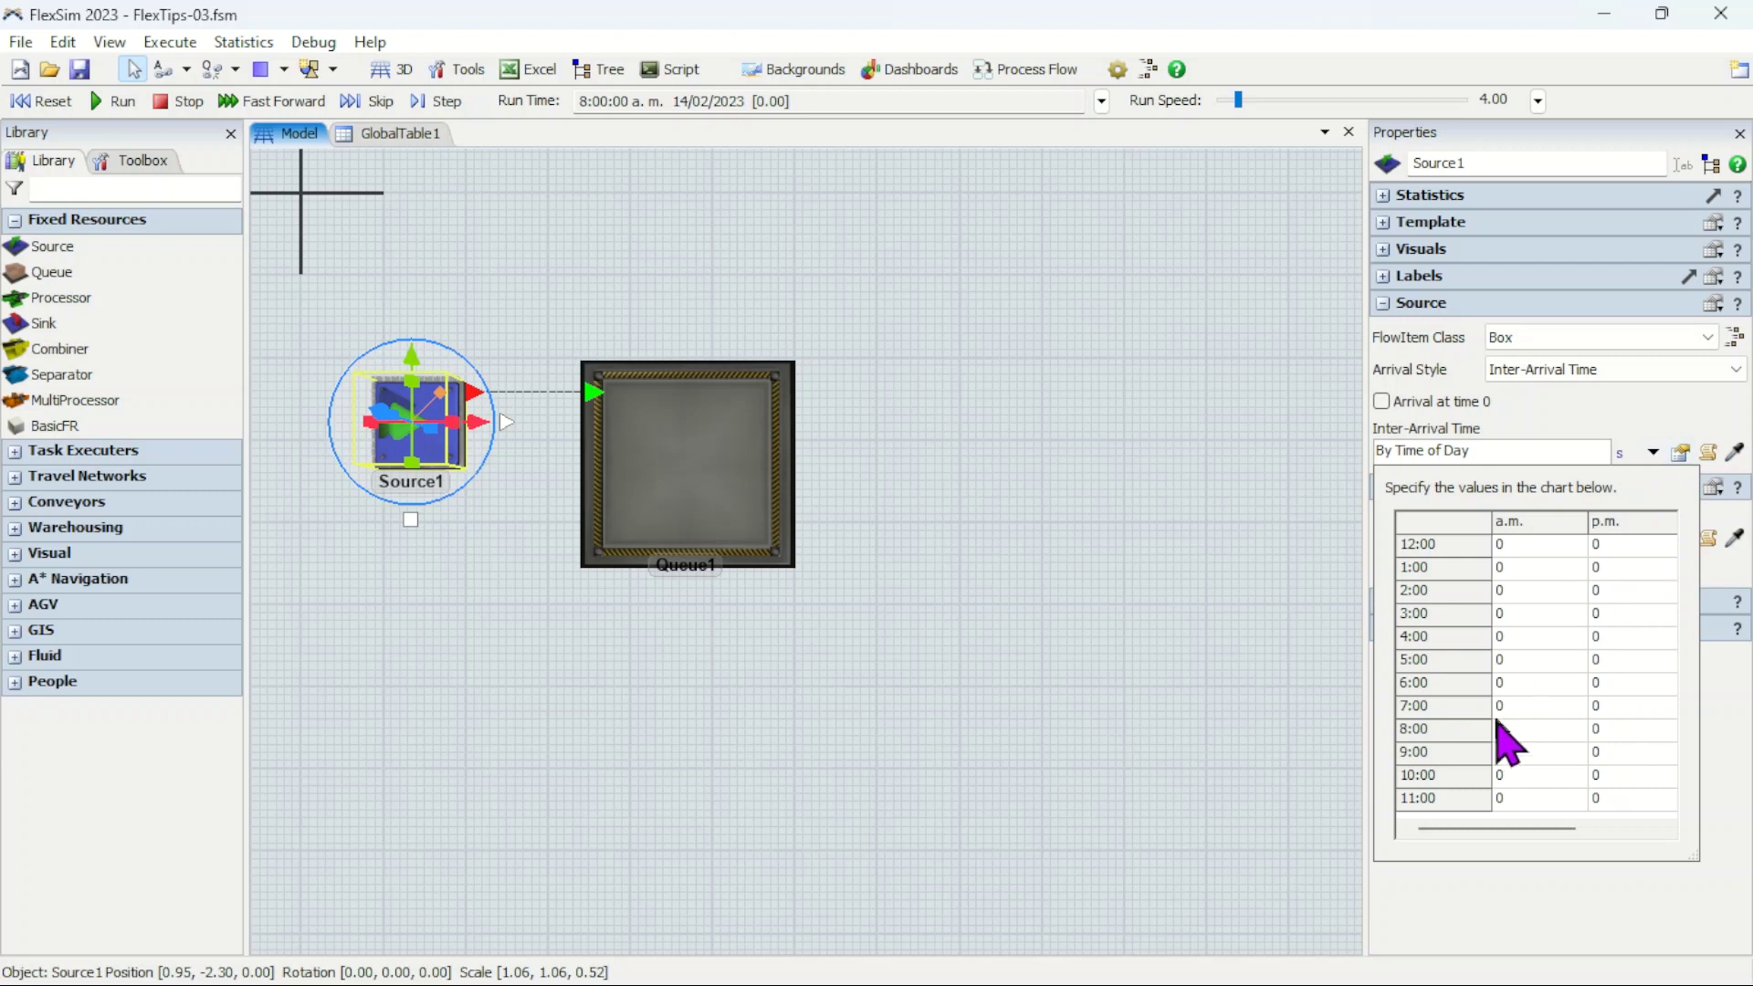
click(1513, 733)
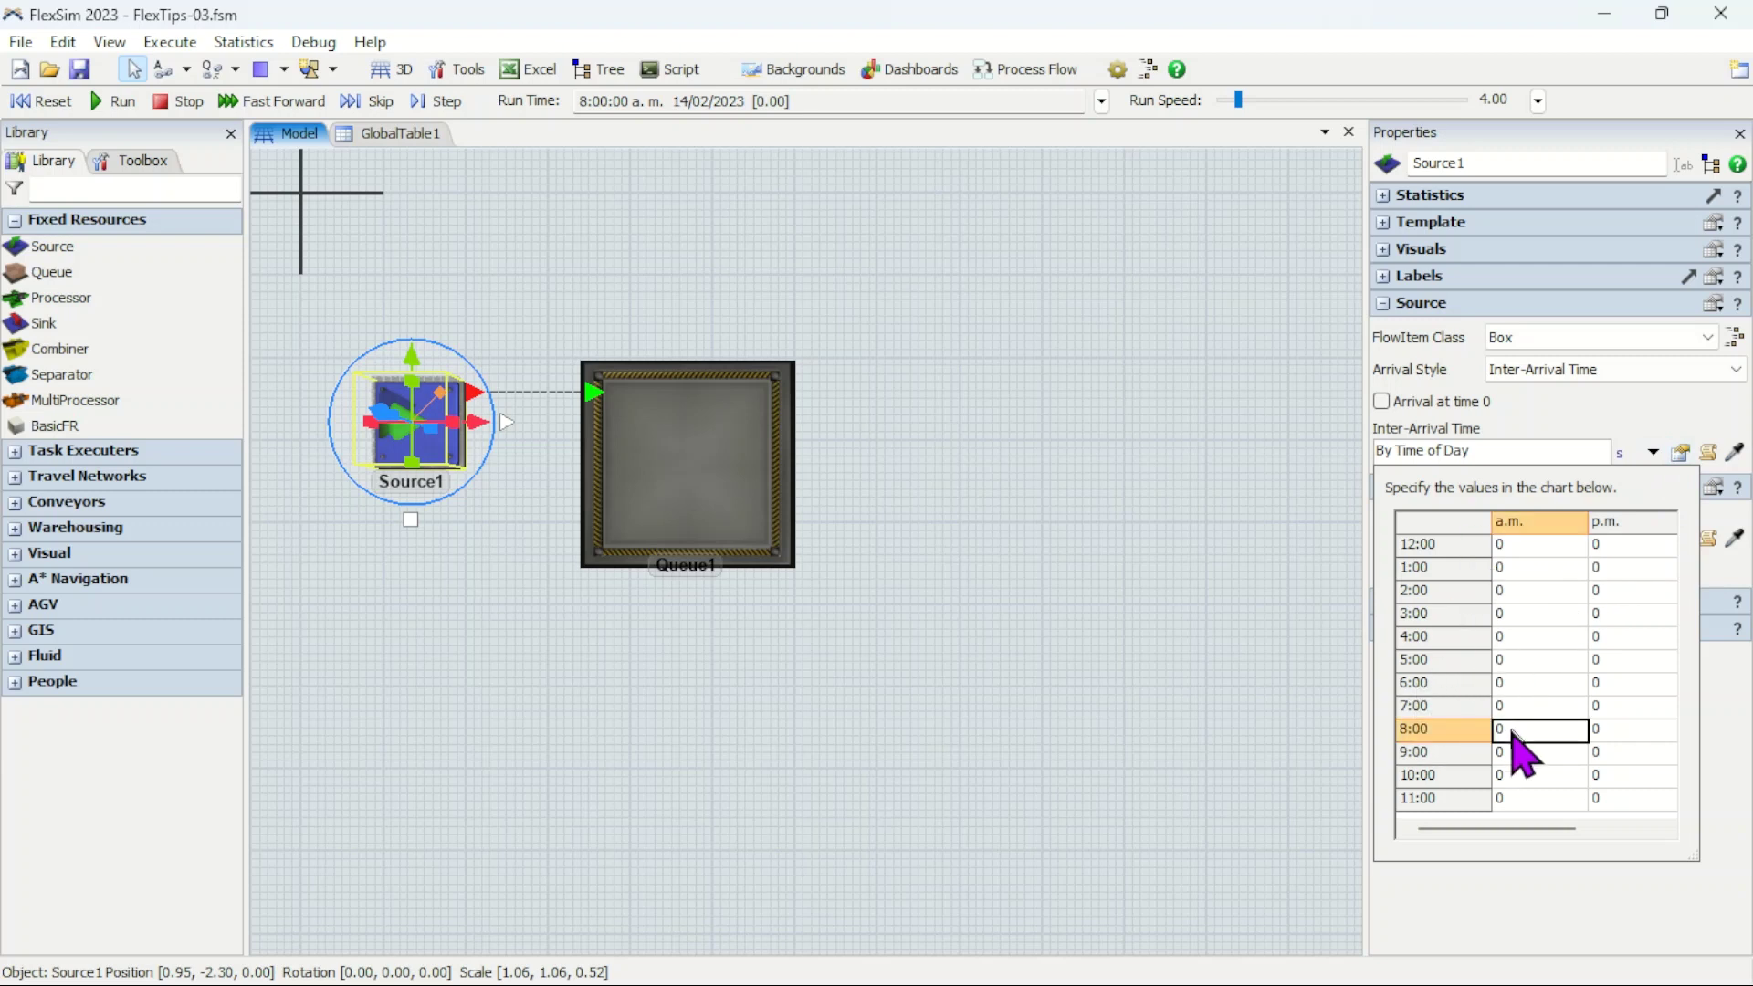
key(ctrl+v)
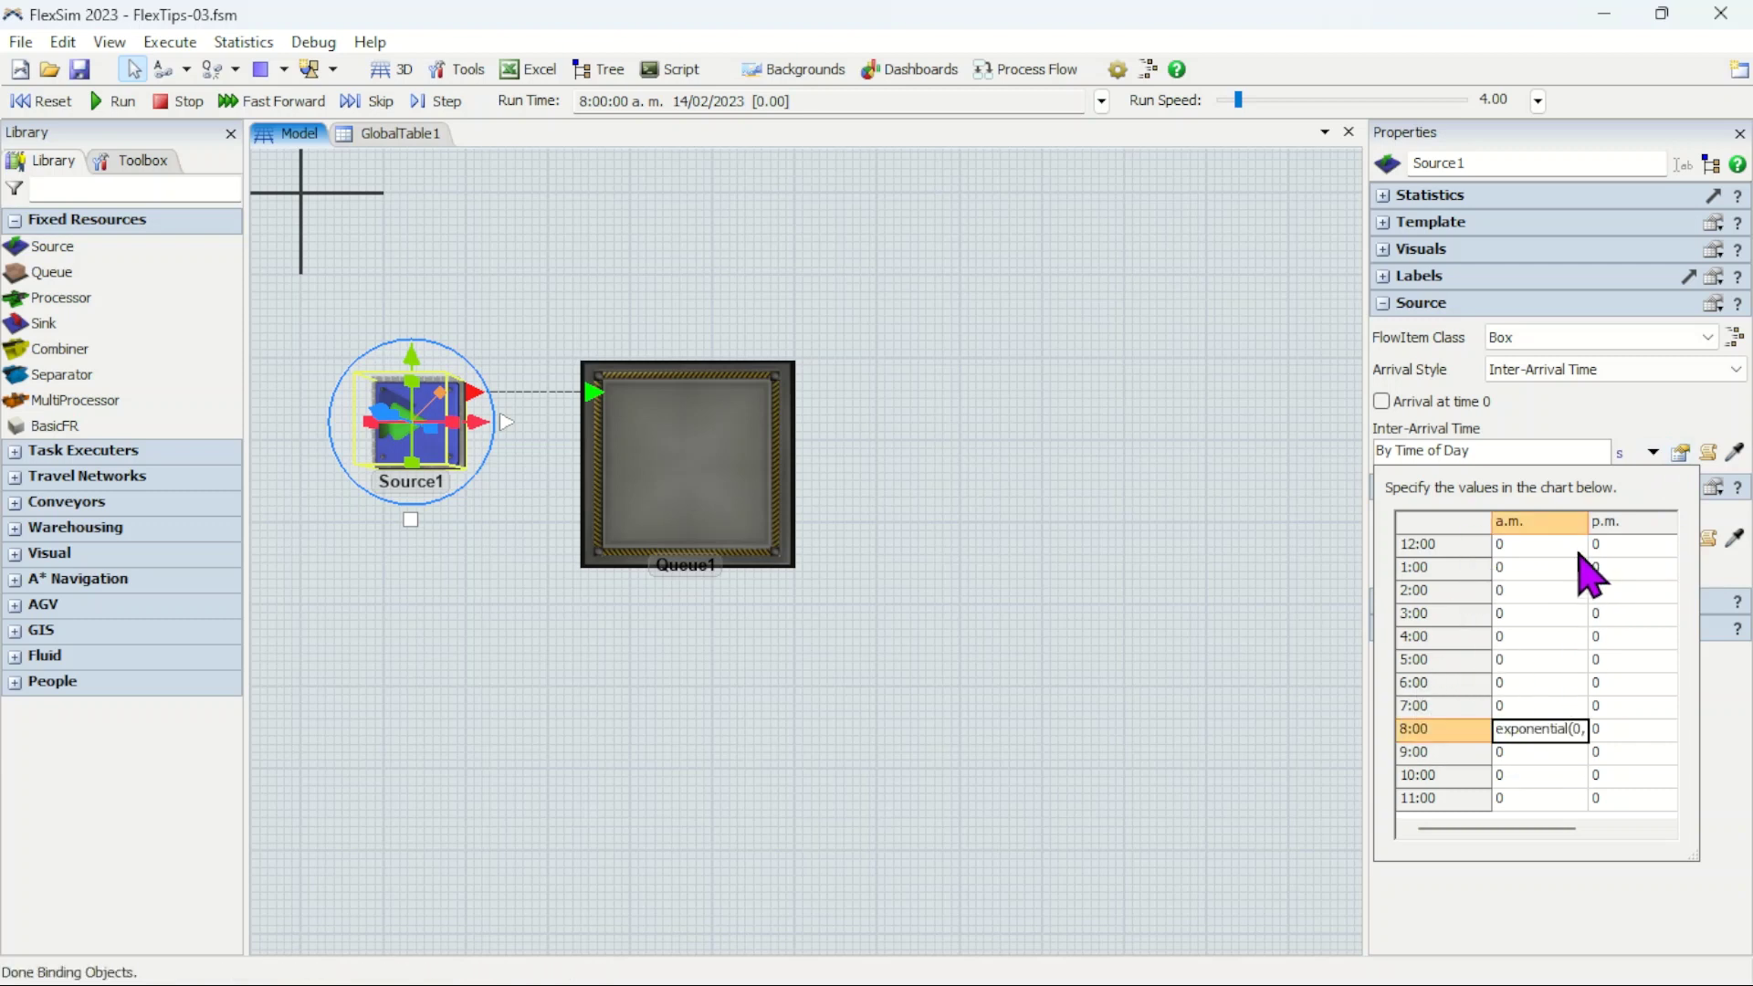
mouse_move(1588, 524)
mouse_down()
mouse_move(1634, 532)
mouse_move(1618, 531)
mouse_up()
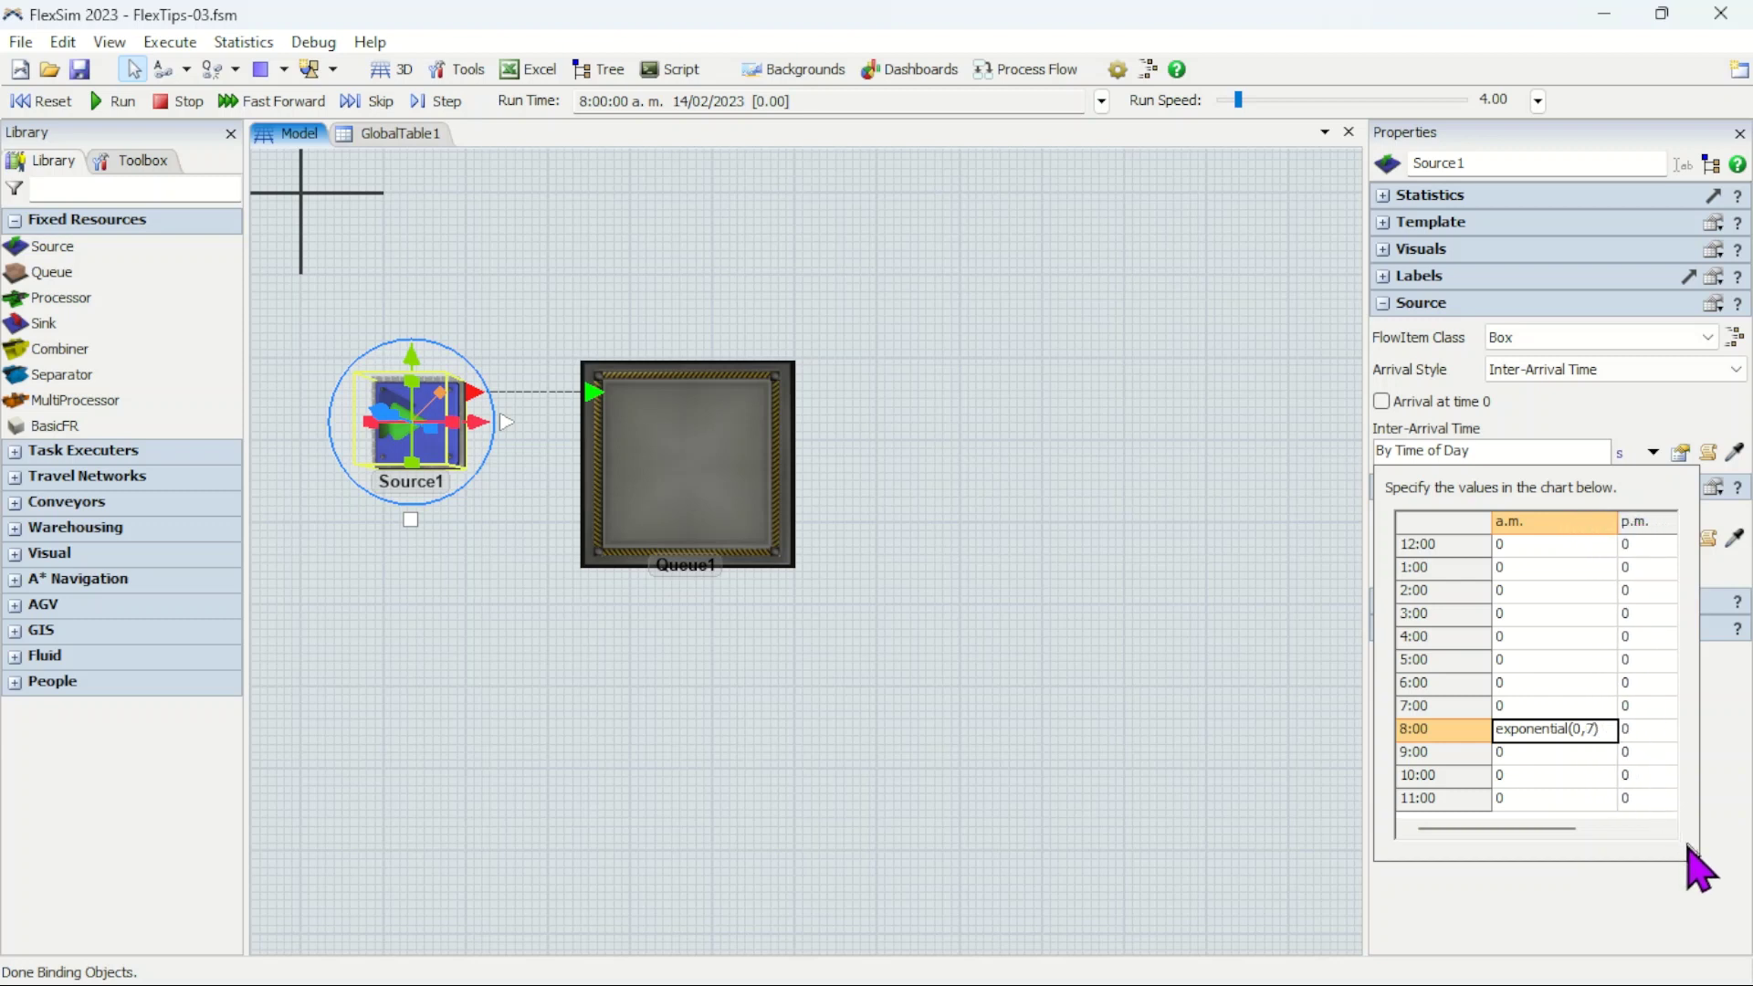
drag(1689, 860, 1734, 845)
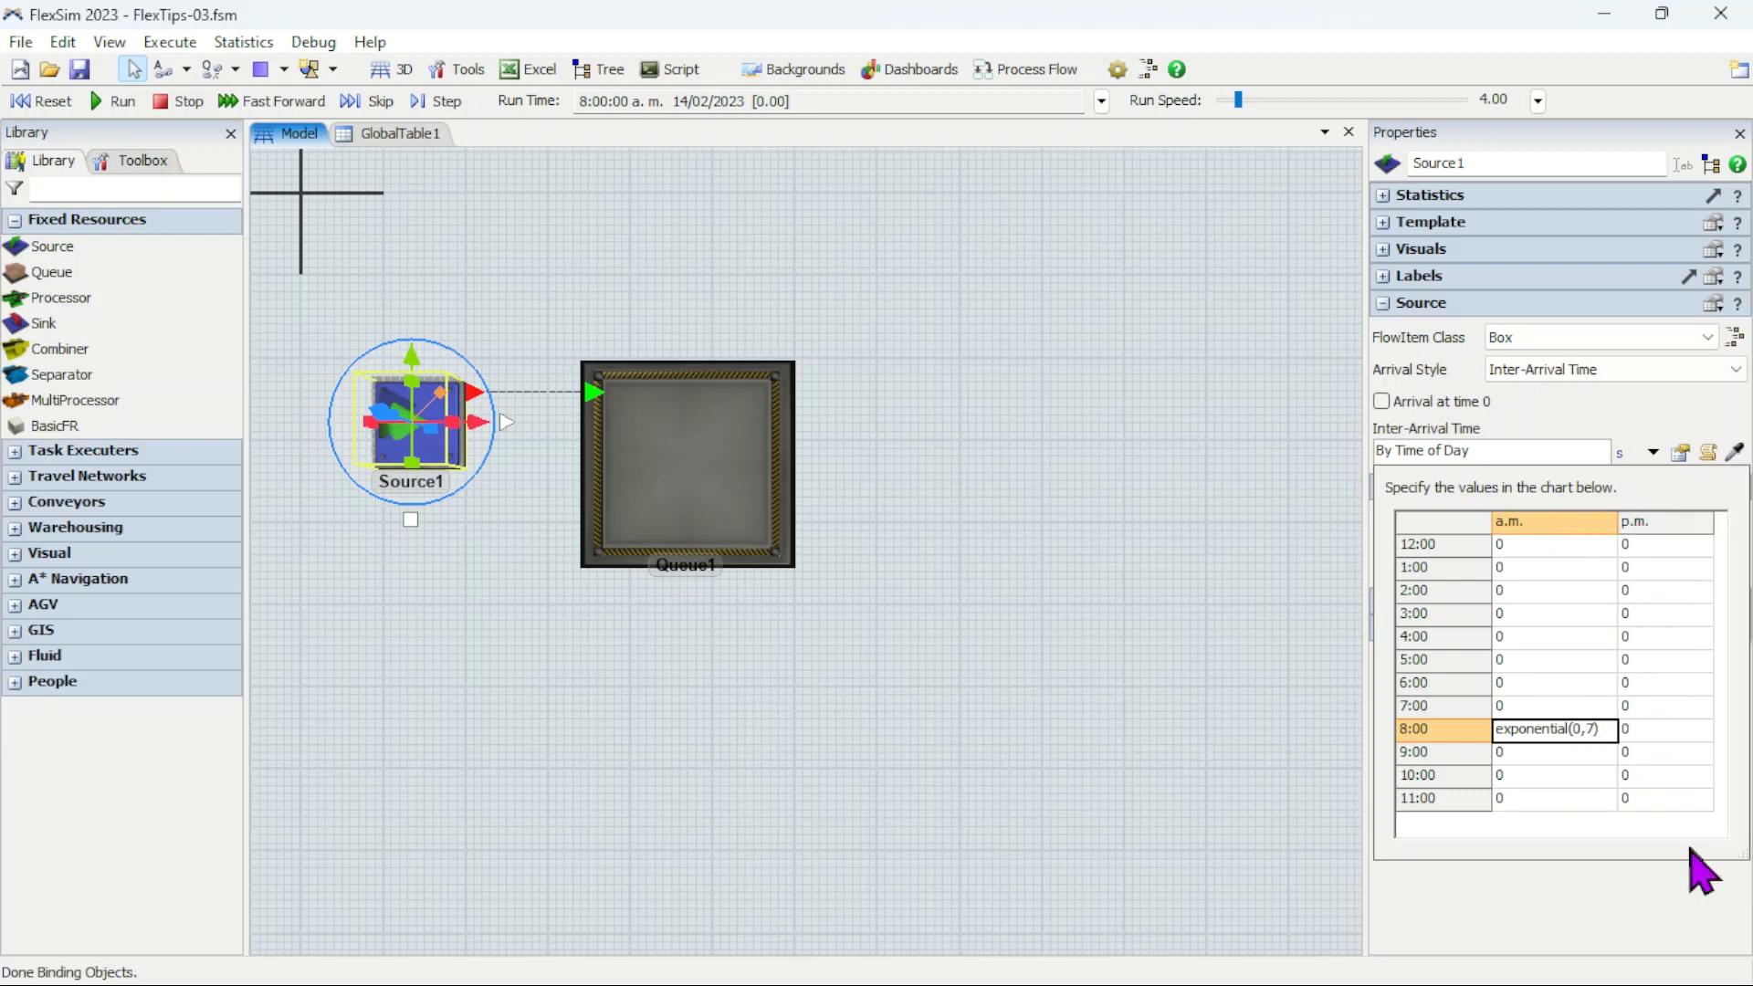
Step: Check the 09:00 a.m. expression in GlobalTable1 and return to the model view
click(1519, 759)
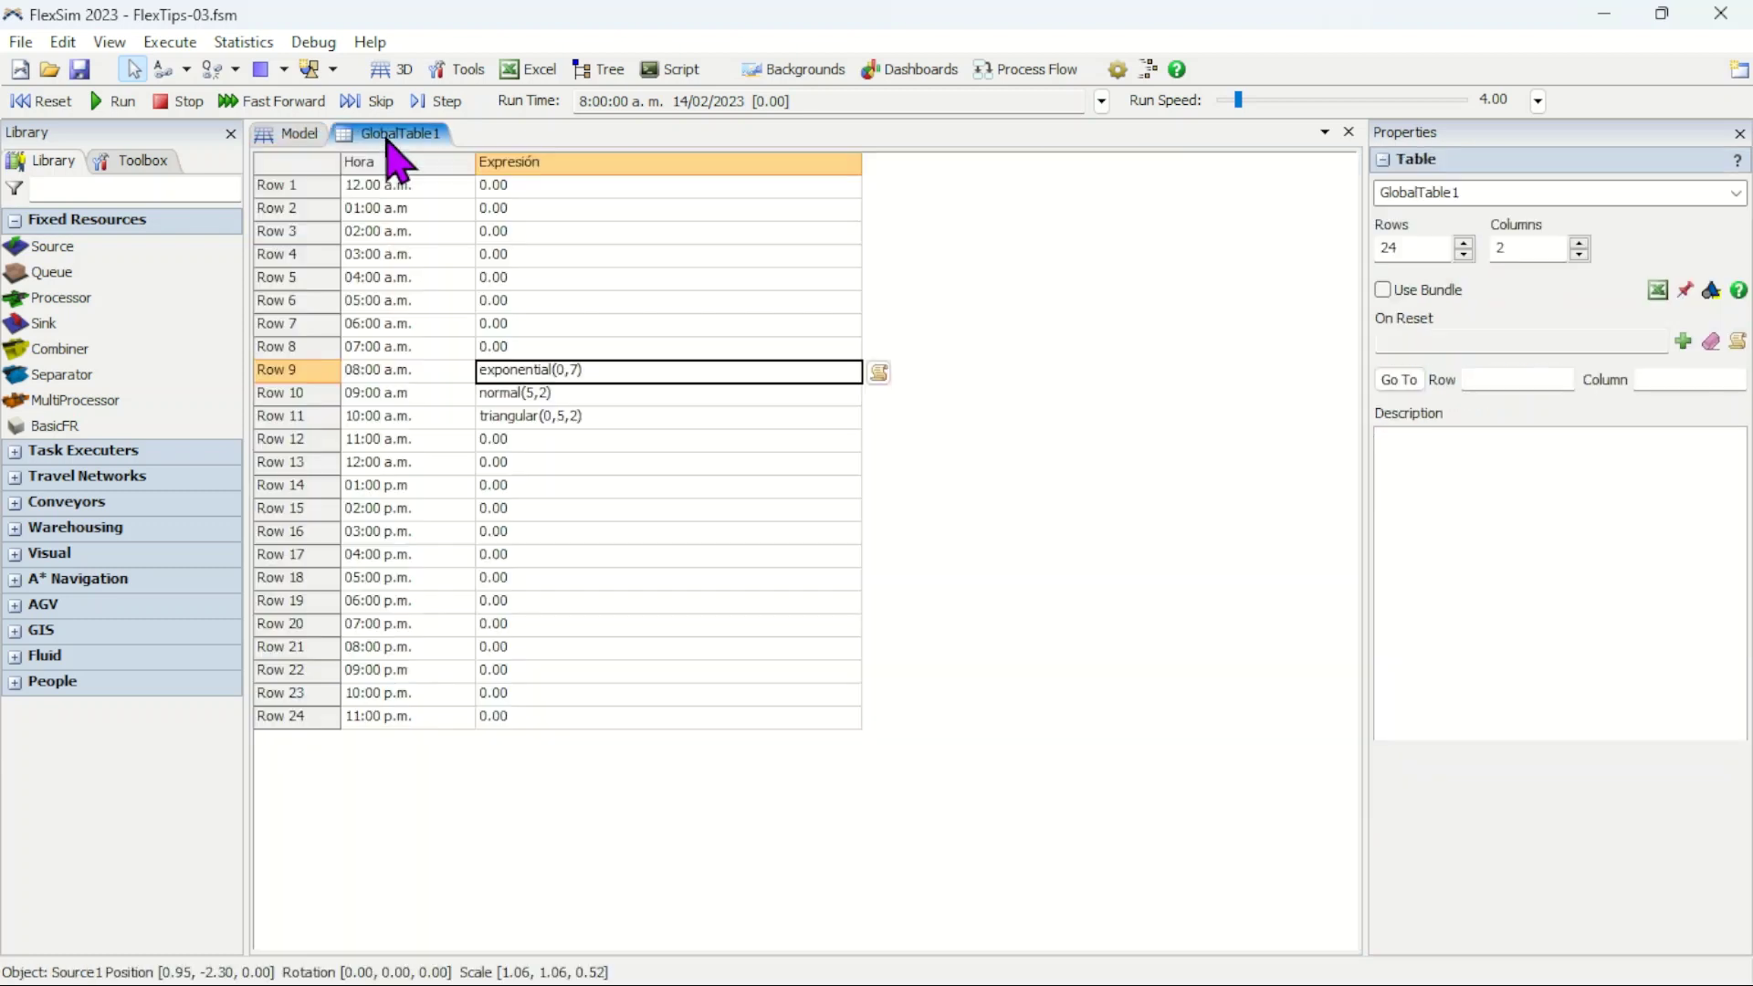
click(392, 135)
click(590, 396)
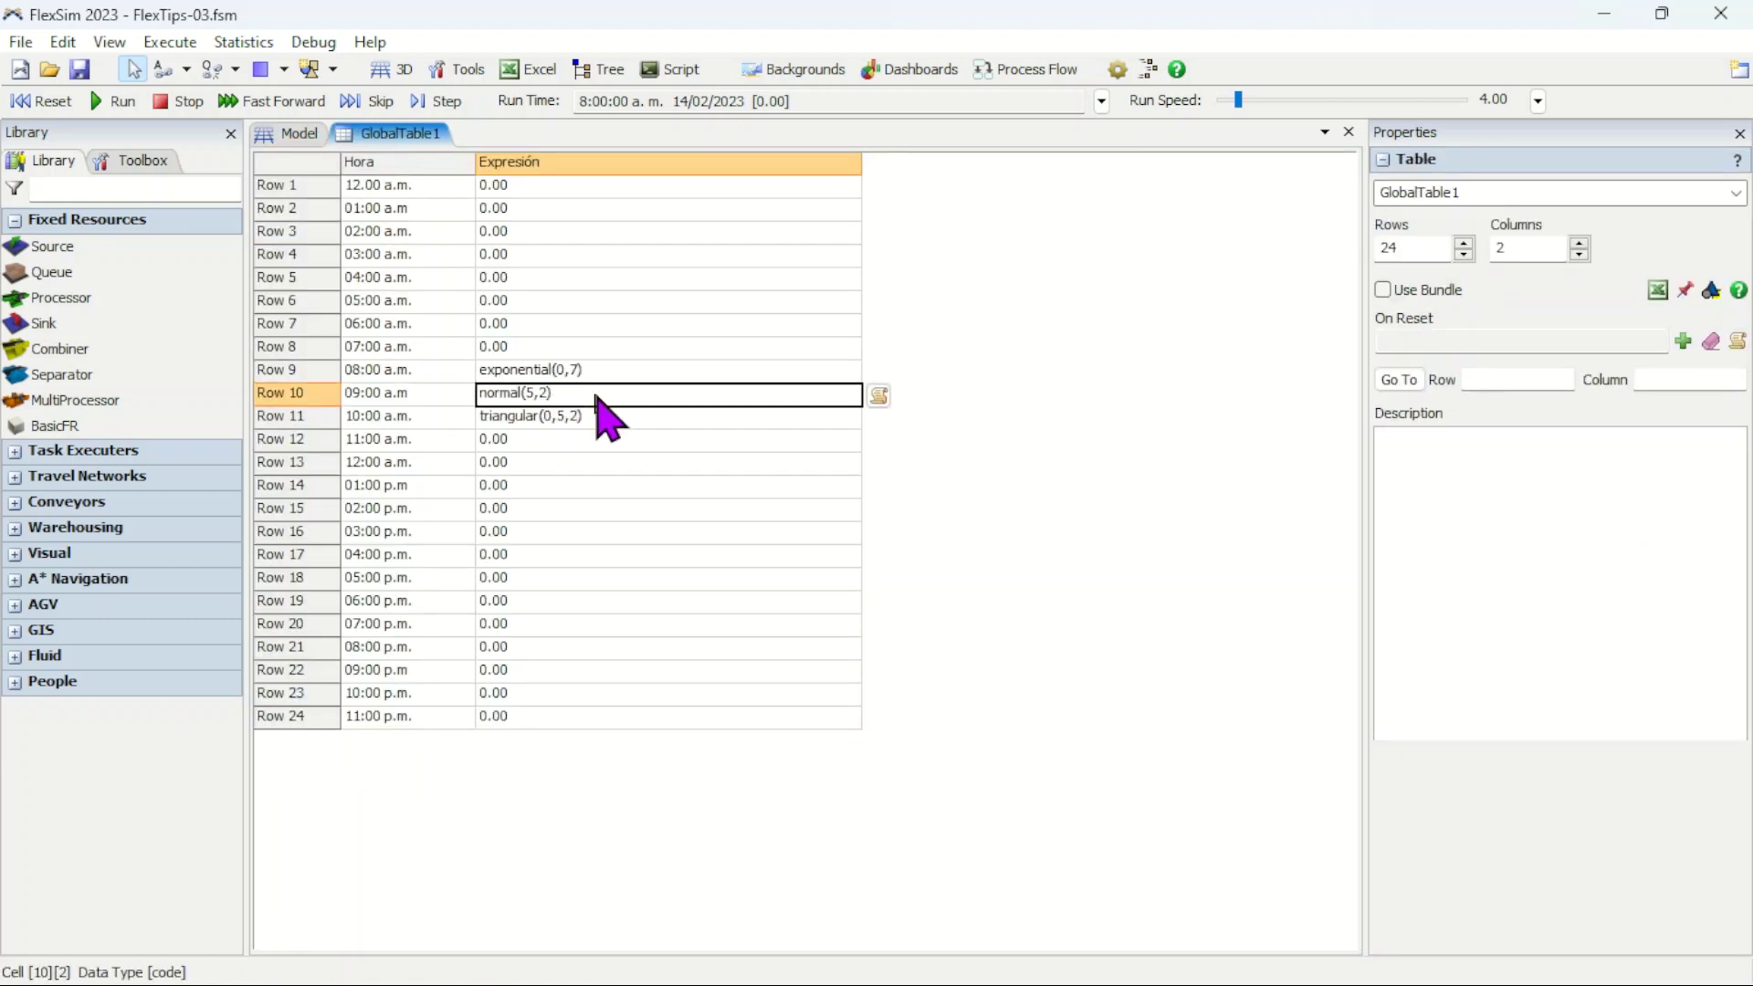
click(299, 138)
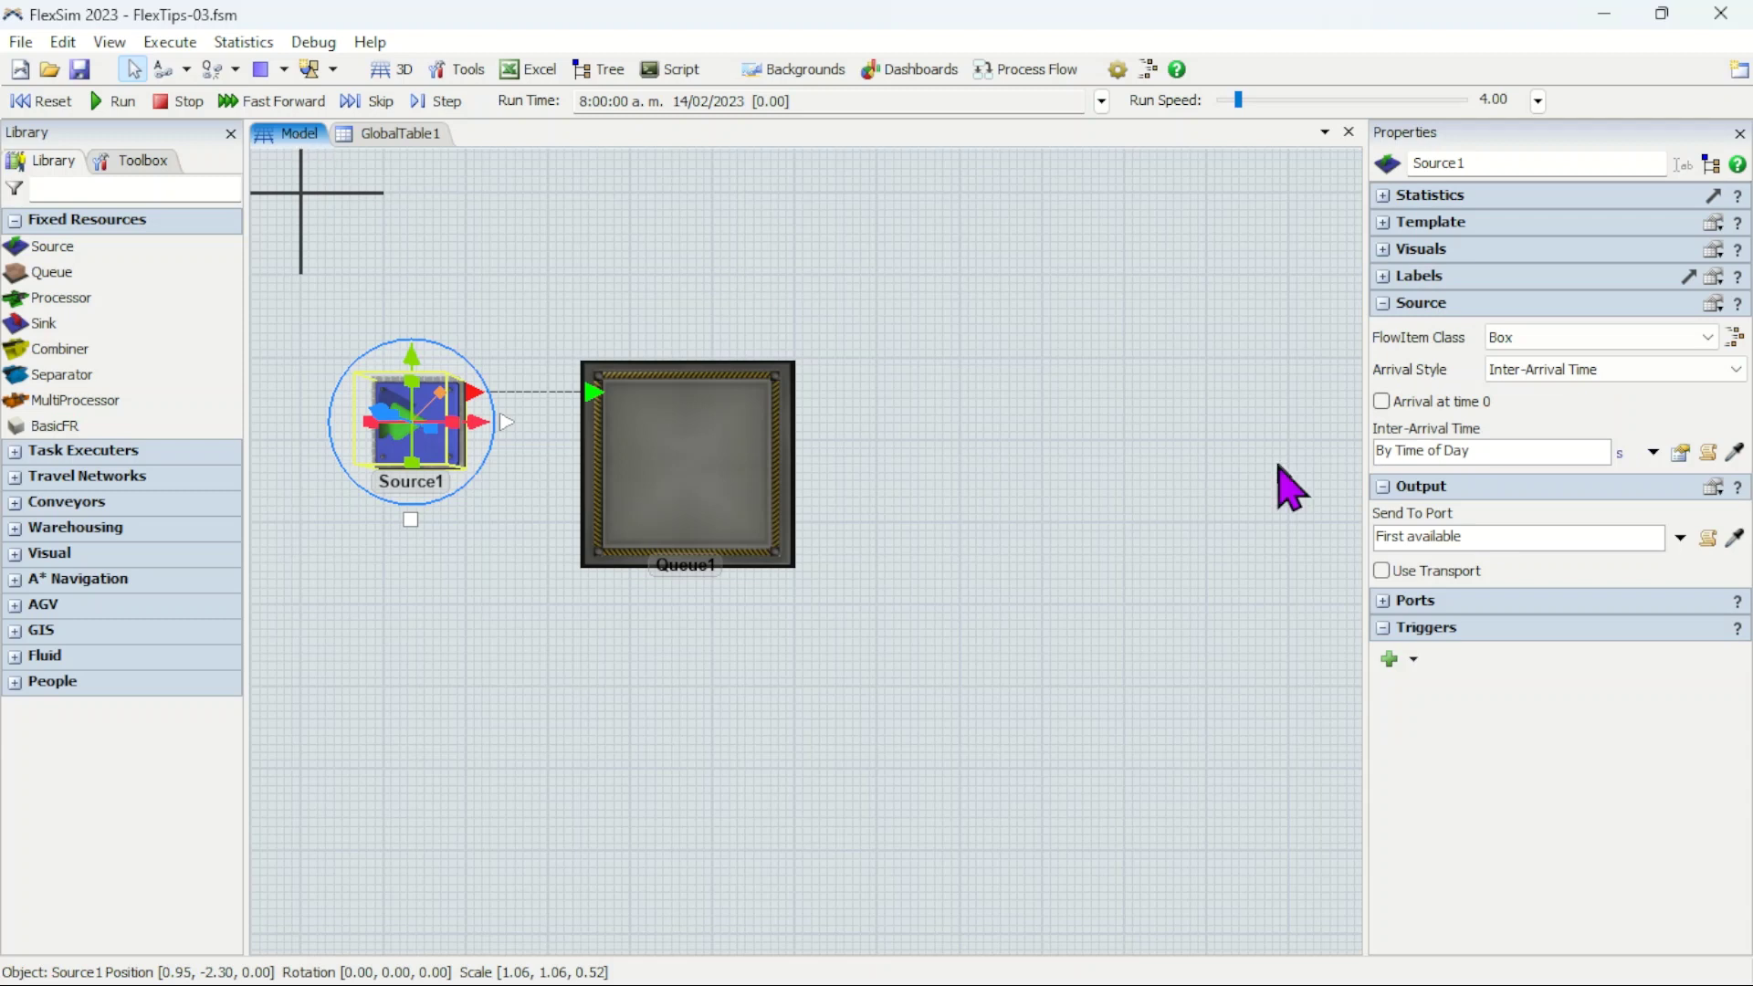
Step: Explore the 9:00 a.m. cell of the By Time of Day chart as code, enter normal(5,2), and apply it
click(1680, 452)
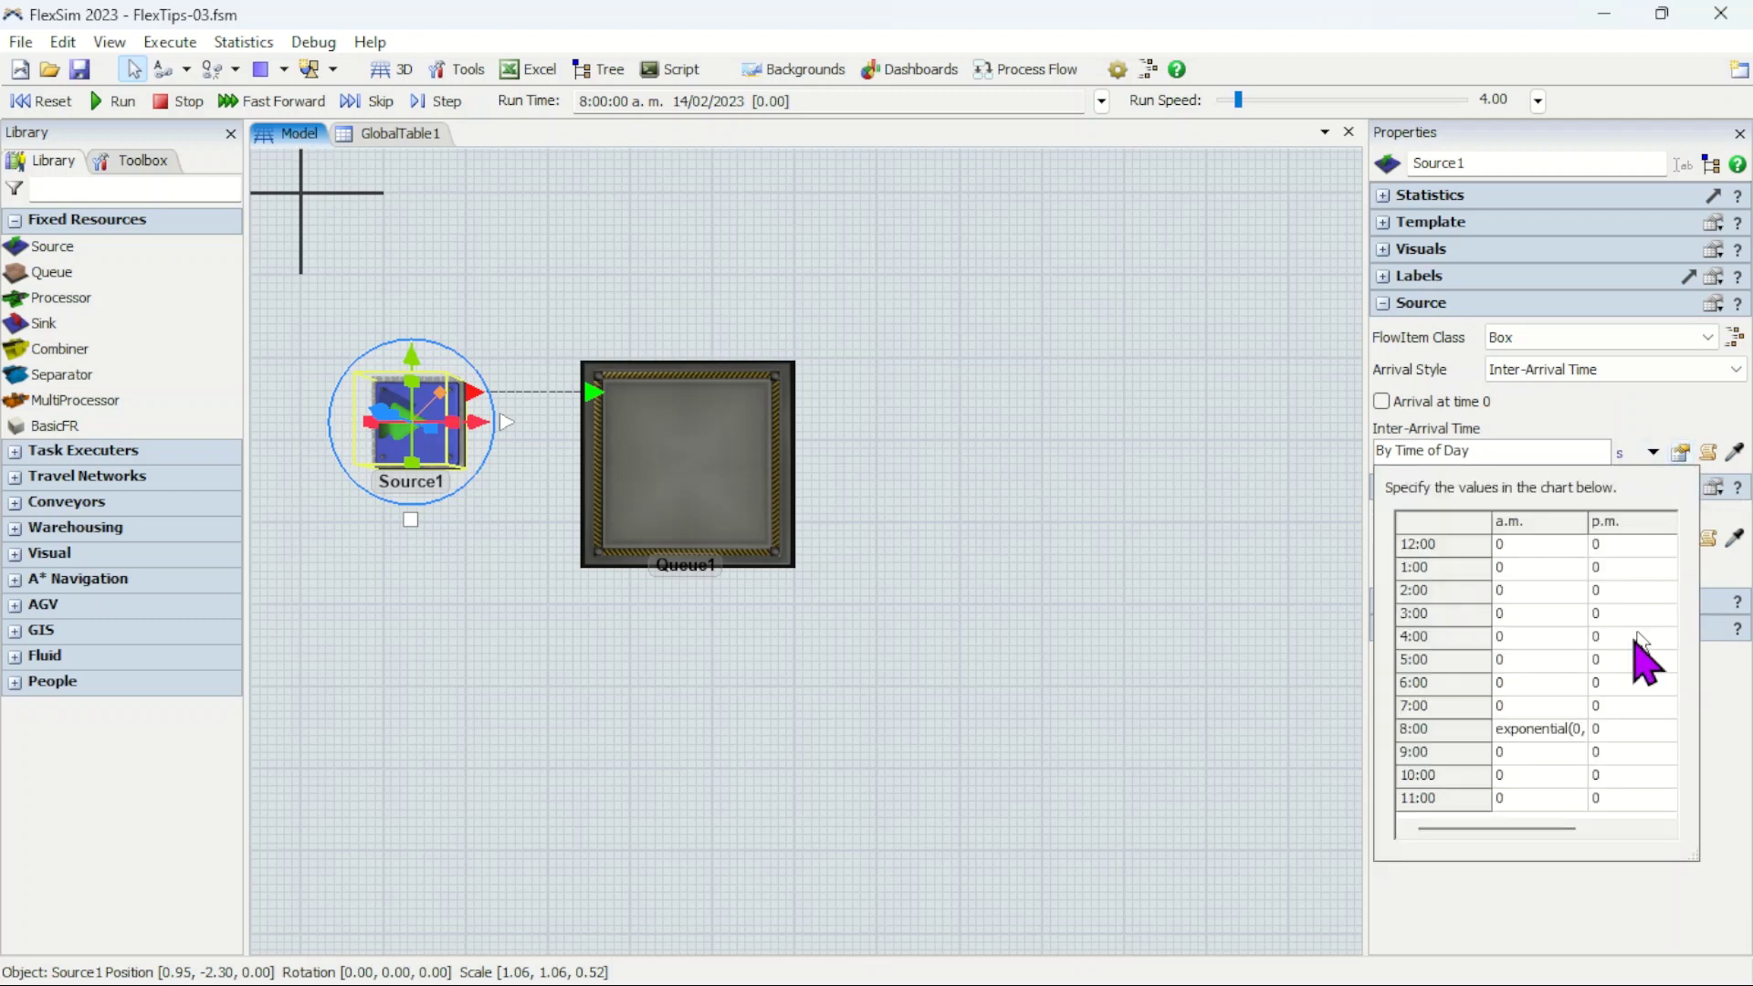
click(1553, 754)
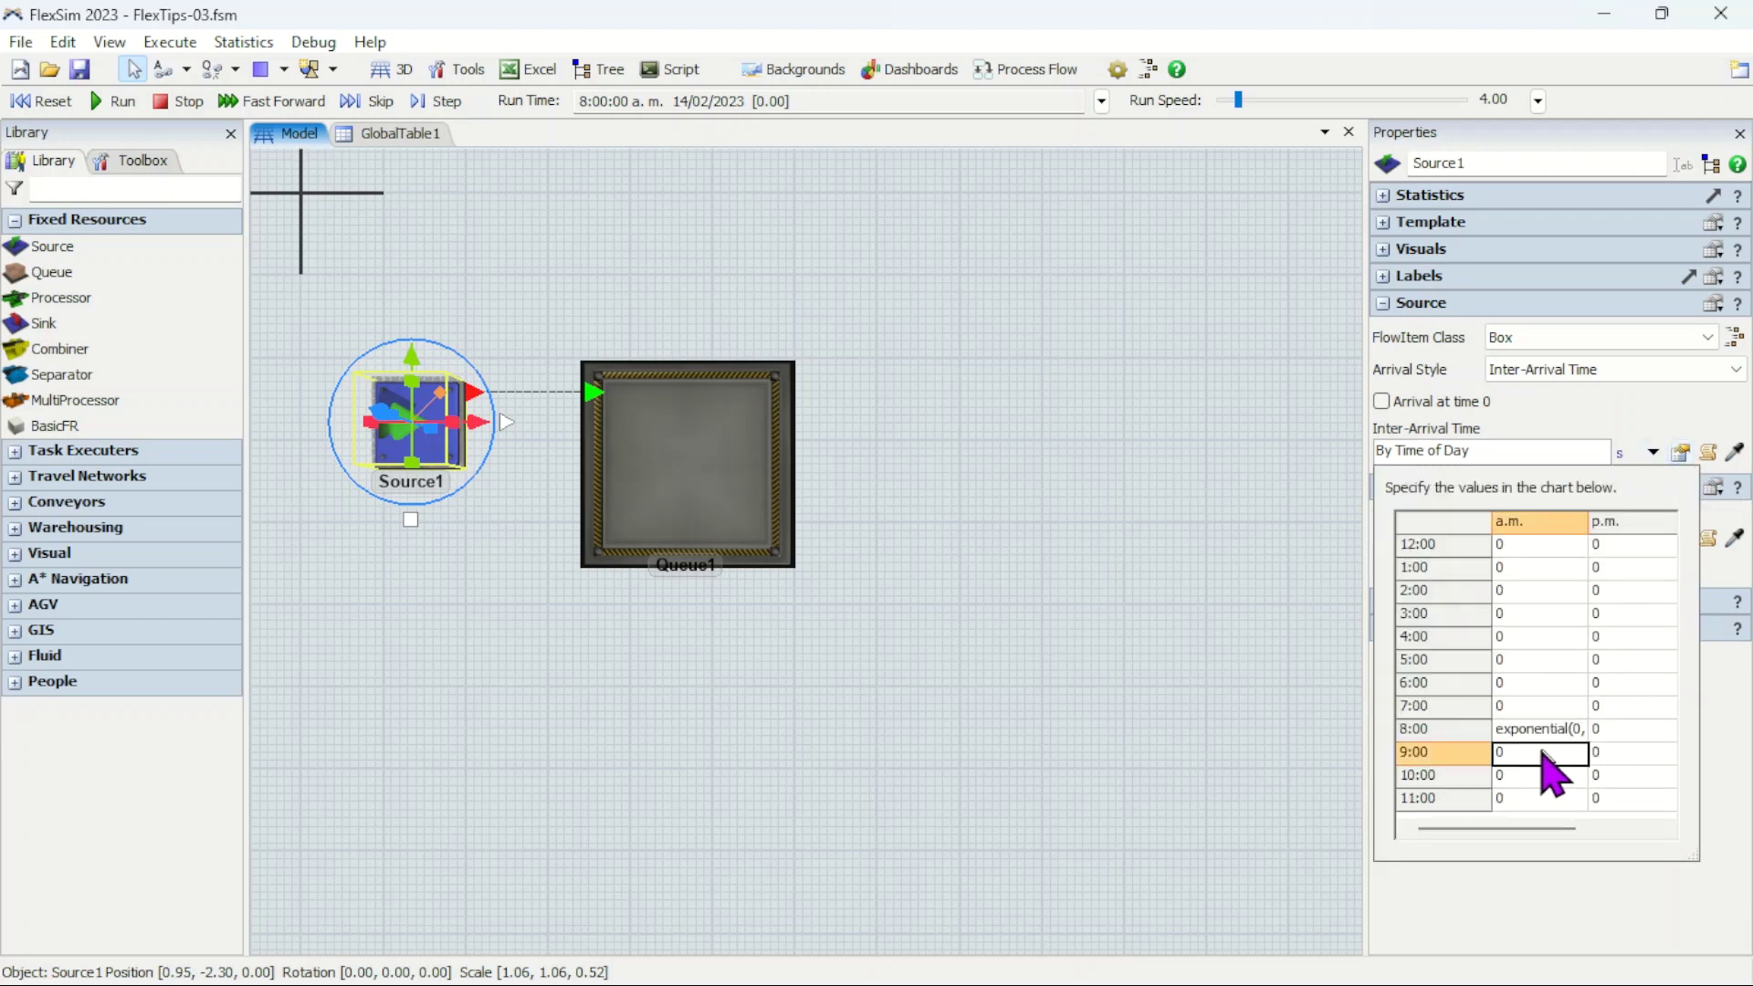
right_click(1539, 756)
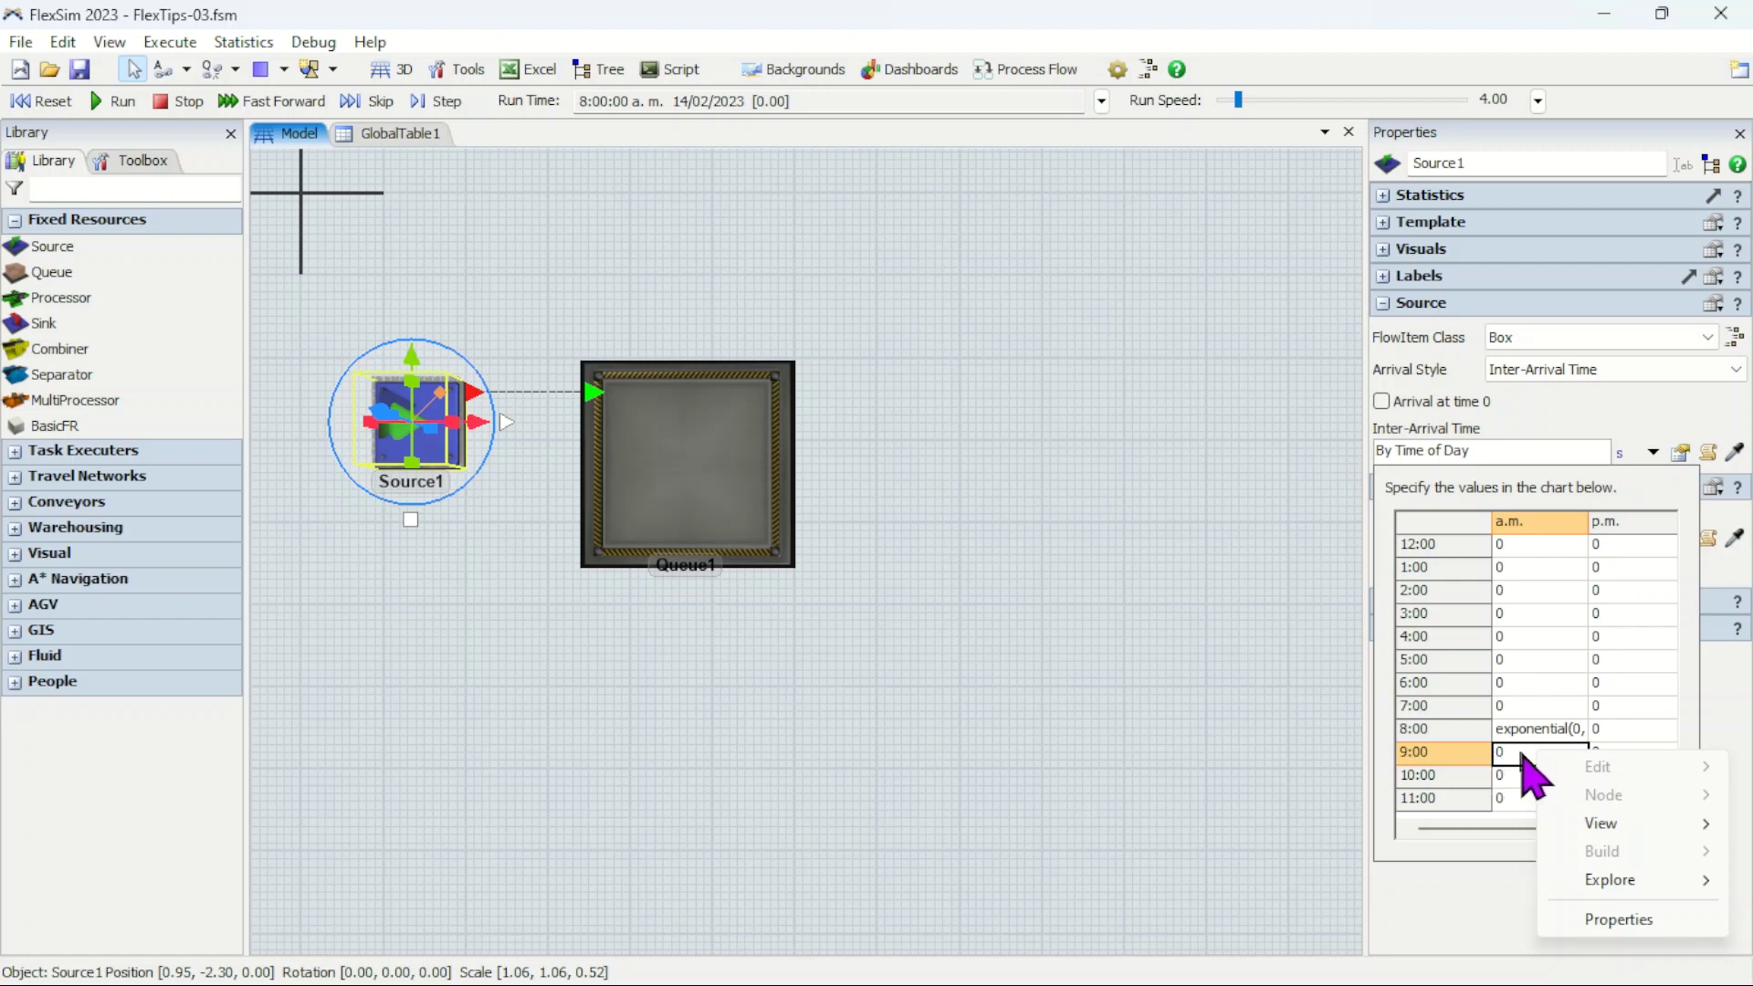
mouse_move(1600, 890)
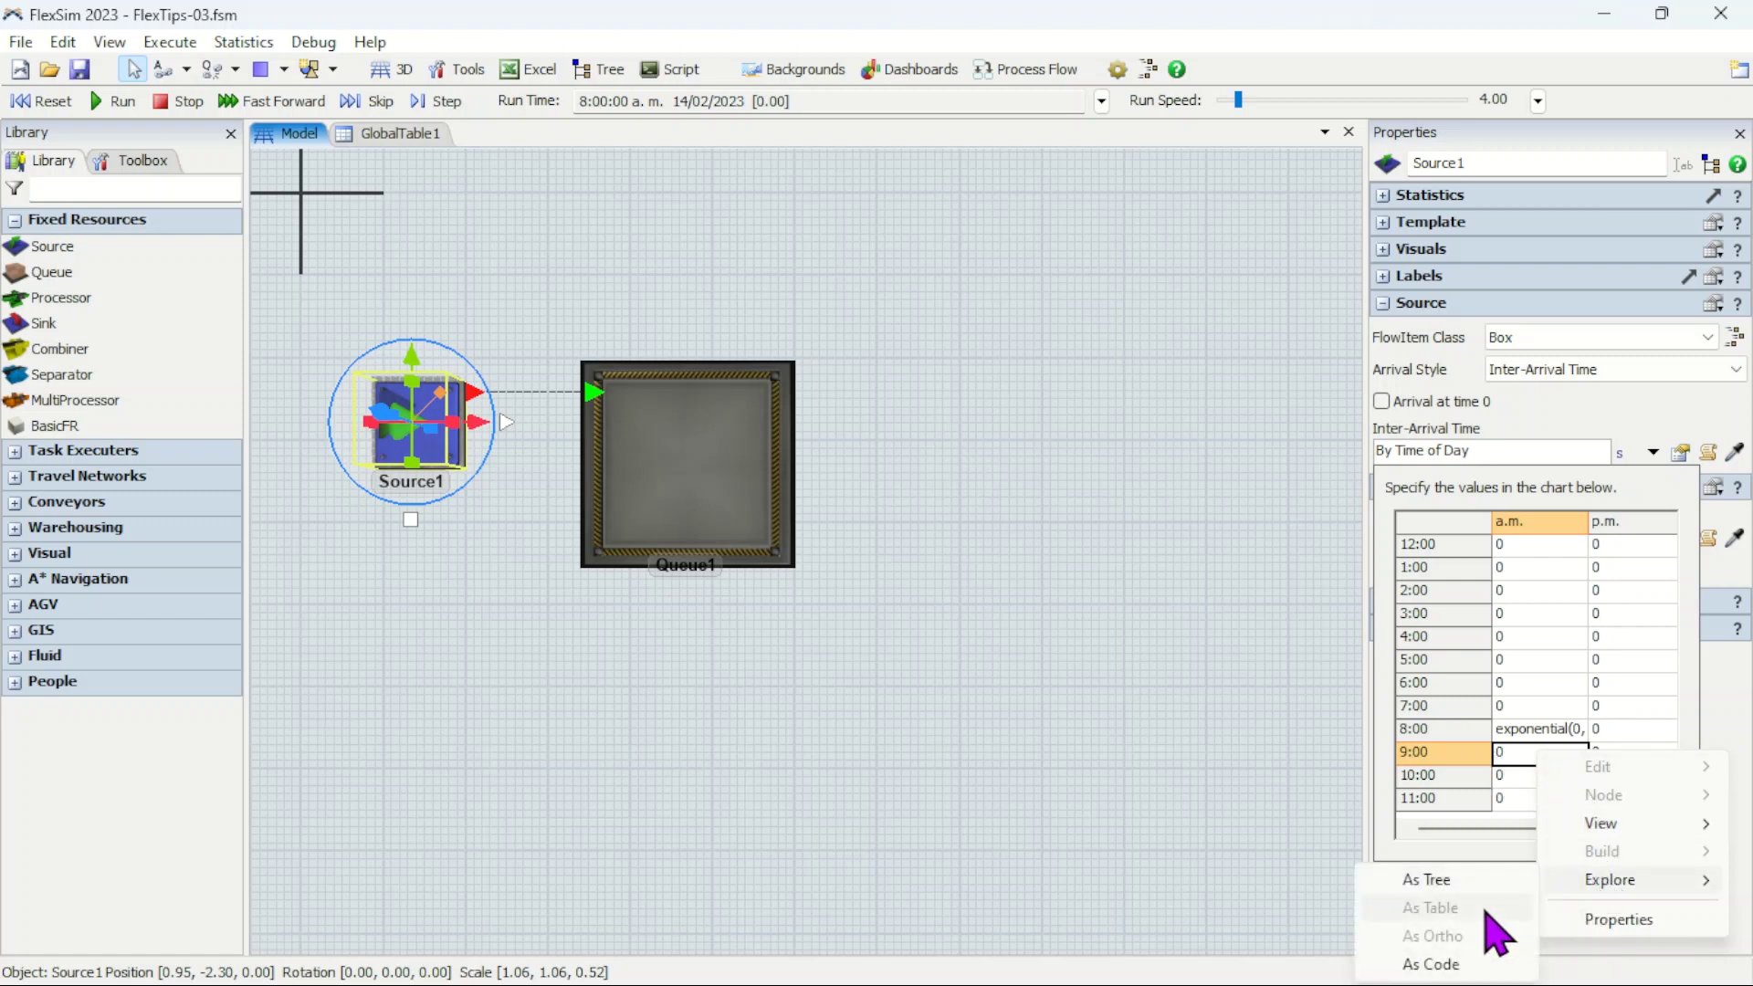
click(1447, 968)
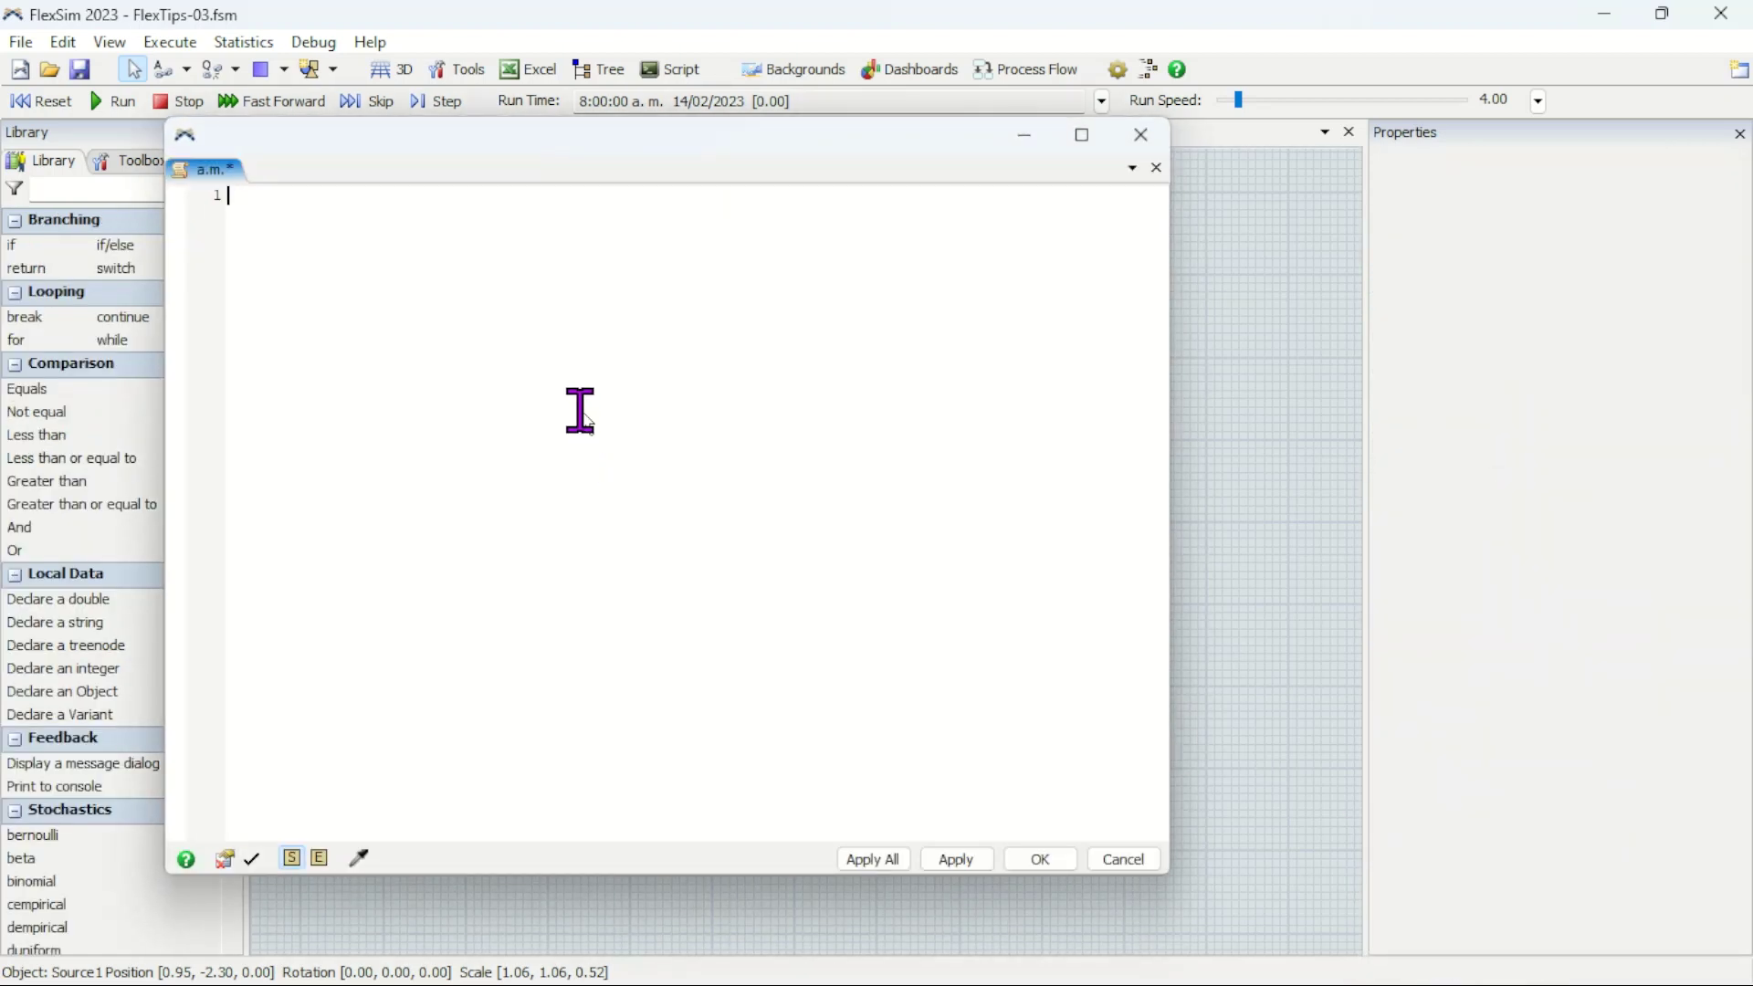
click(581, 411)
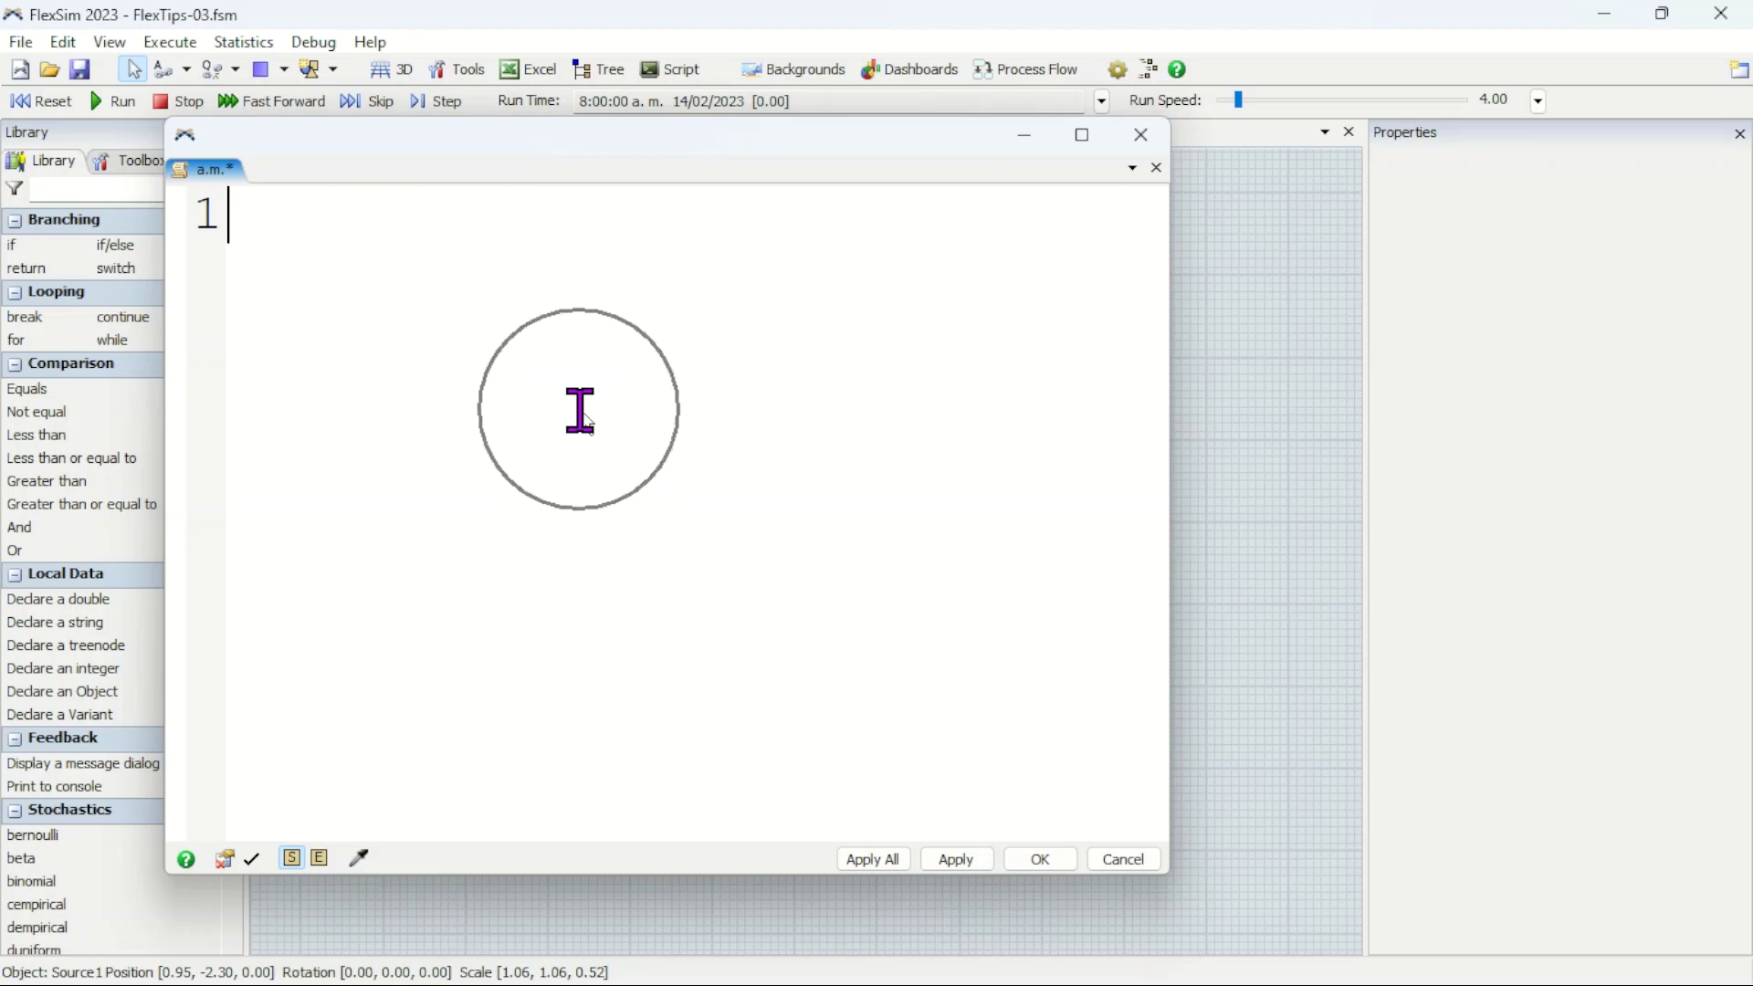
text(normal)
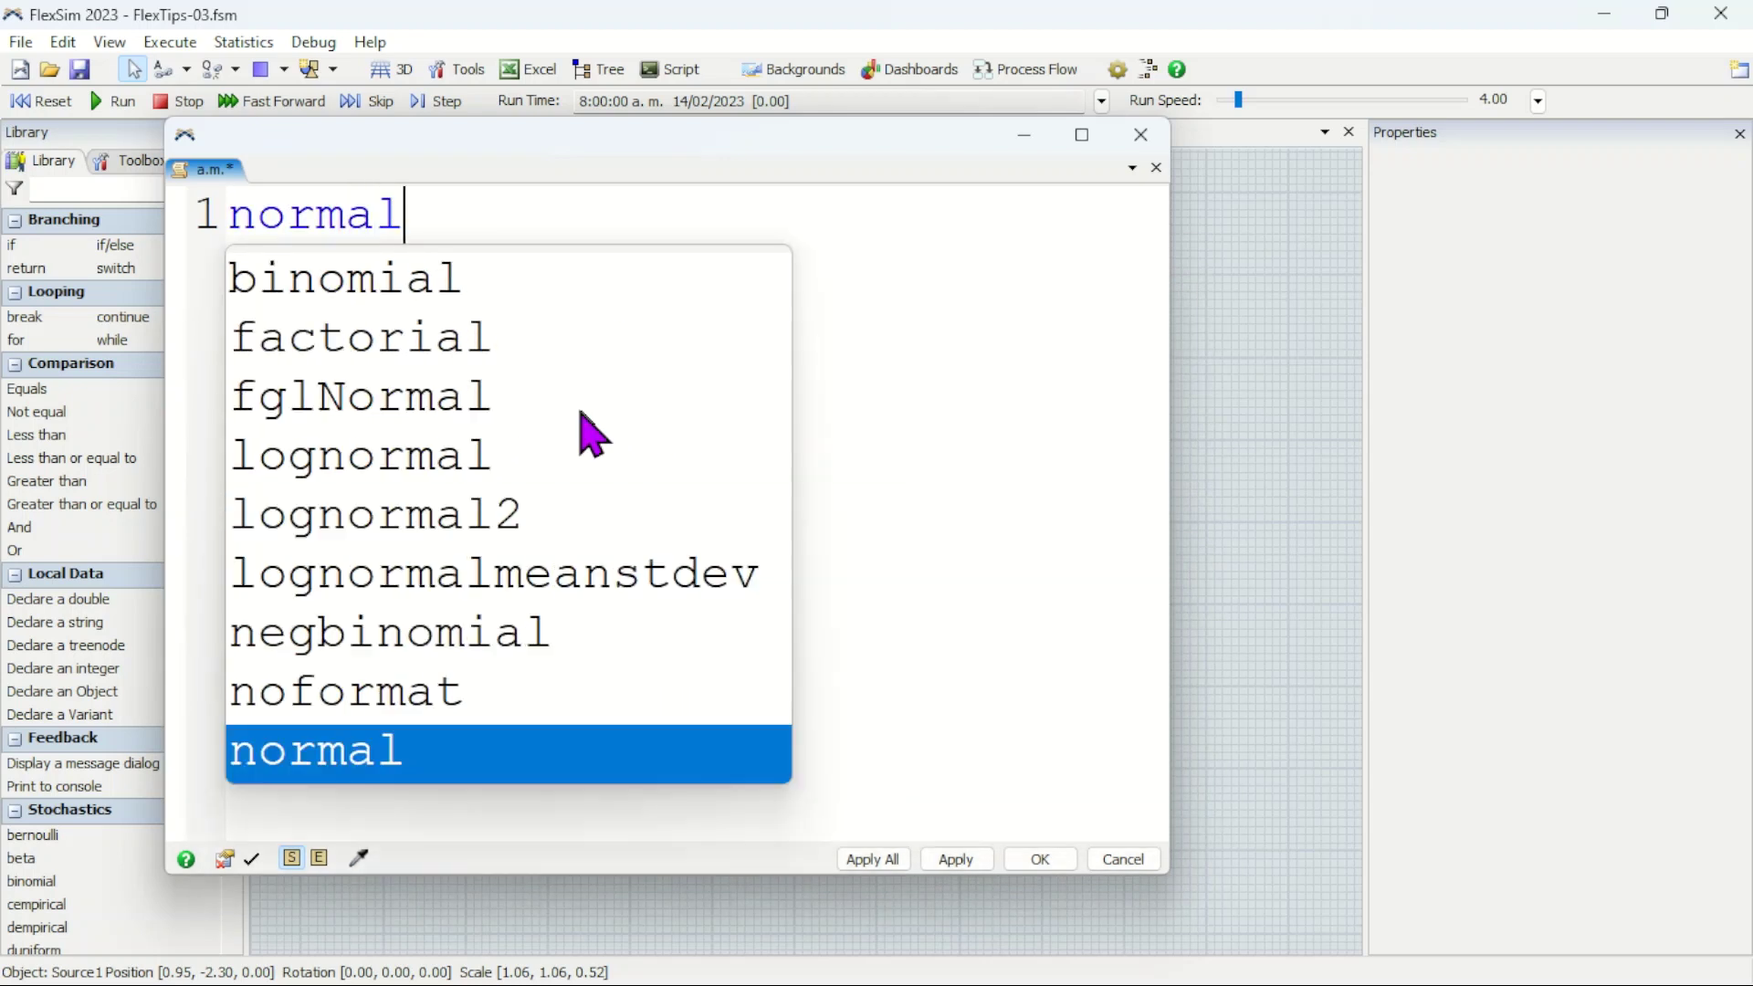
key(Escape)
text(()
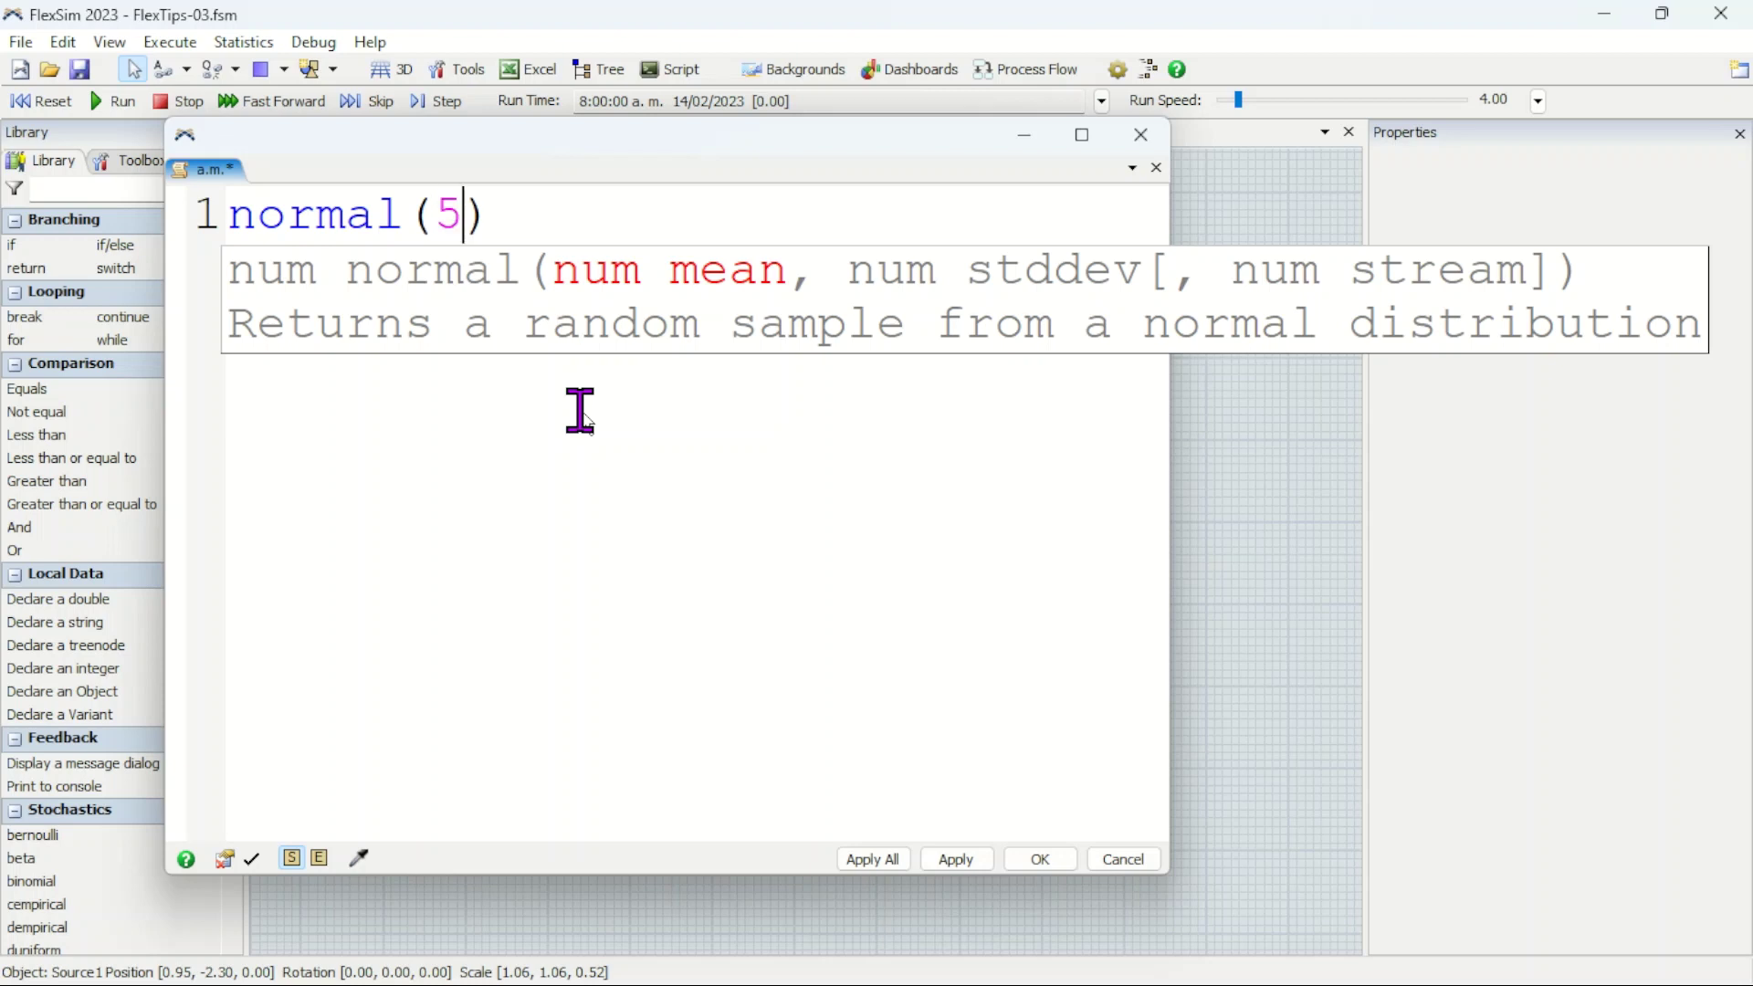
text(5,2)
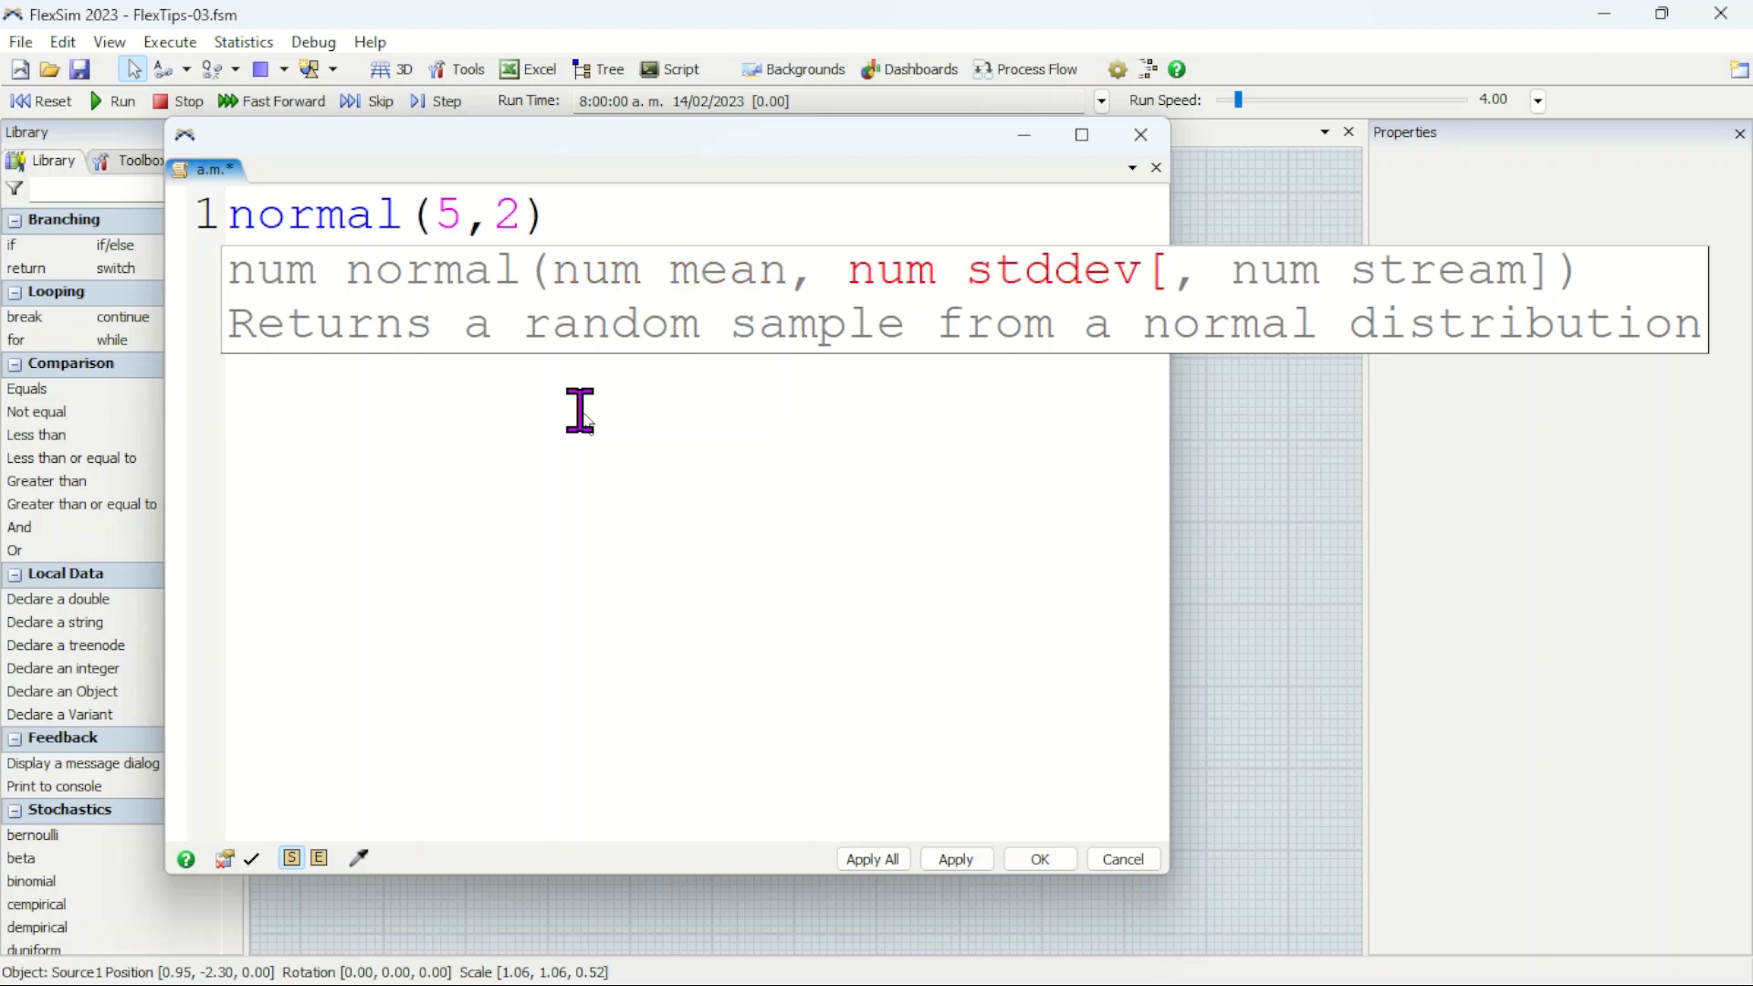
click(581, 411)
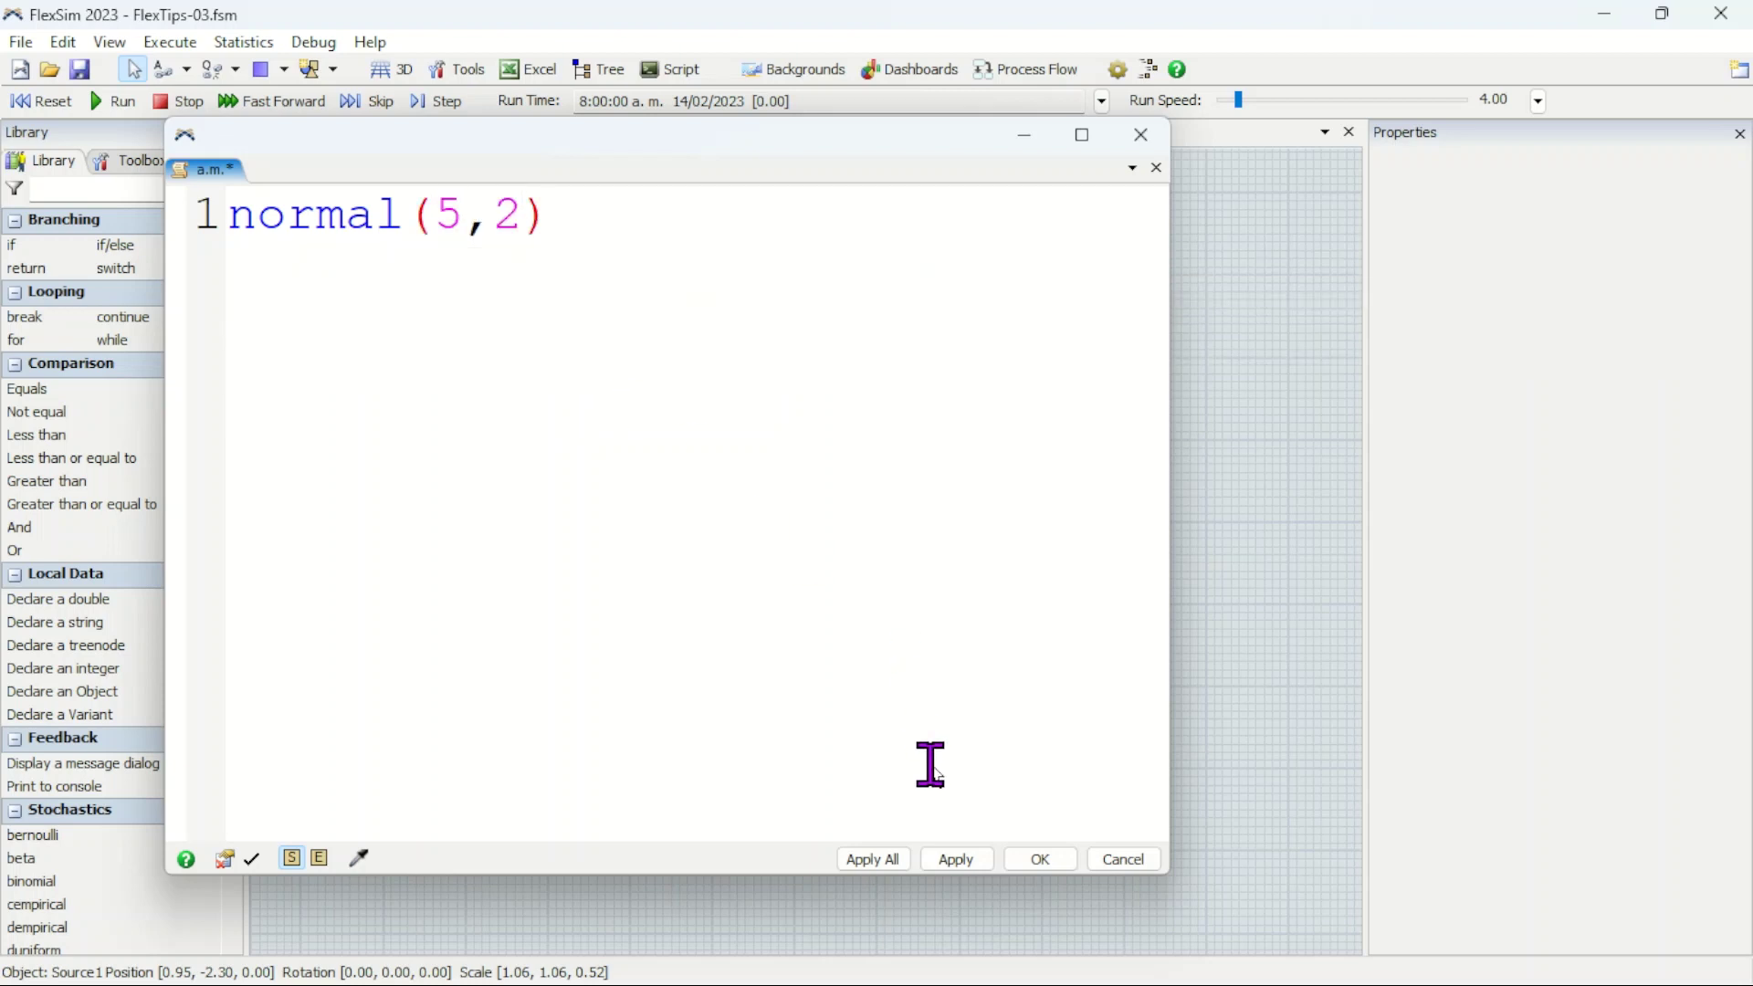
click(897, 863)
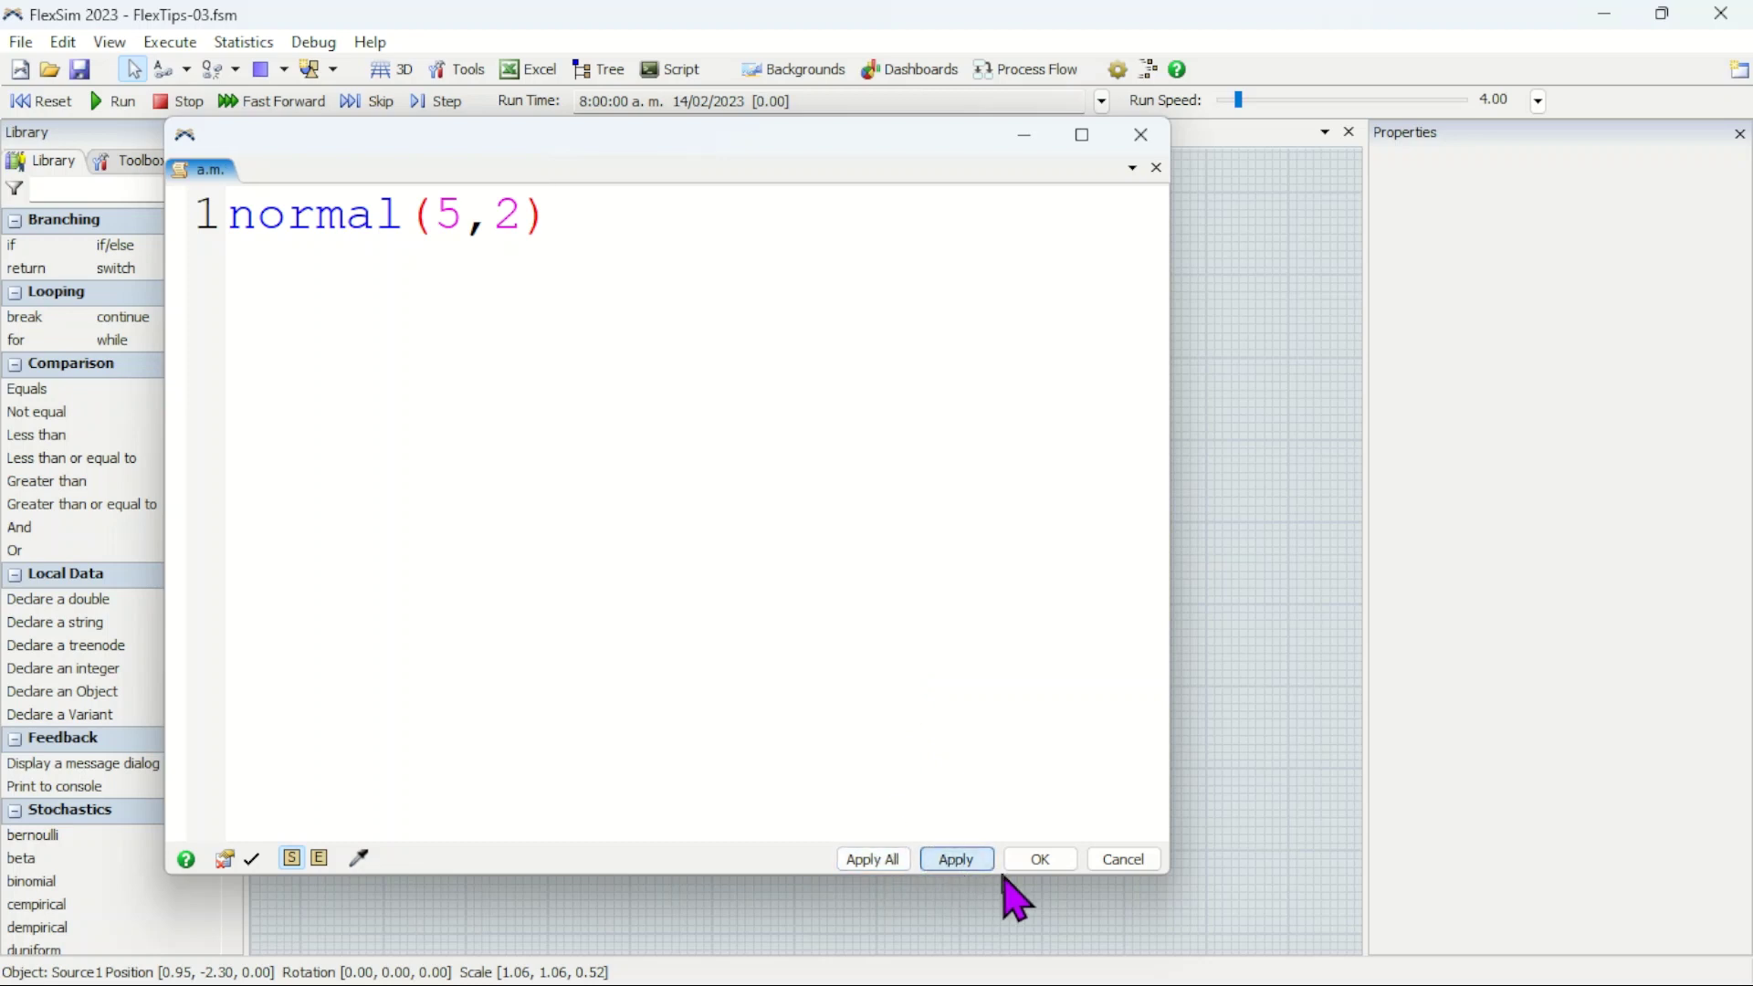
click(1037, 860)
click(1252, 654)
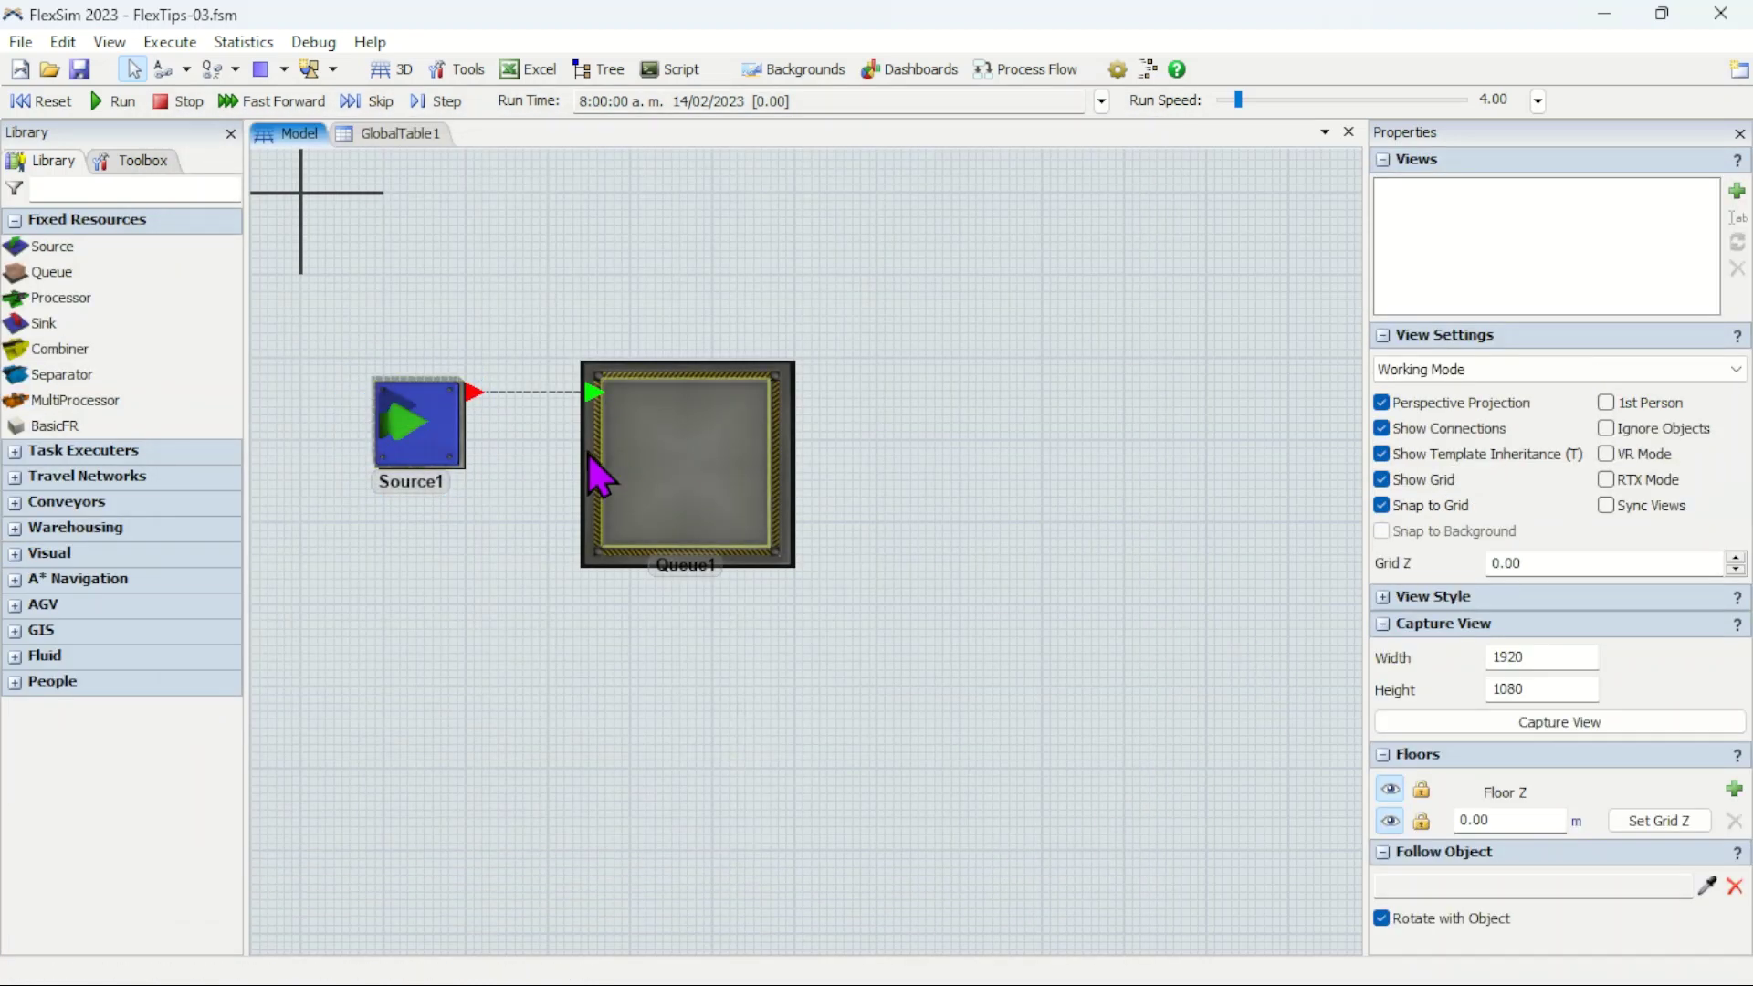
Step: Check the 10:00 a.m. expression in GlobalTable1 and return to the model view
click(402, 135)
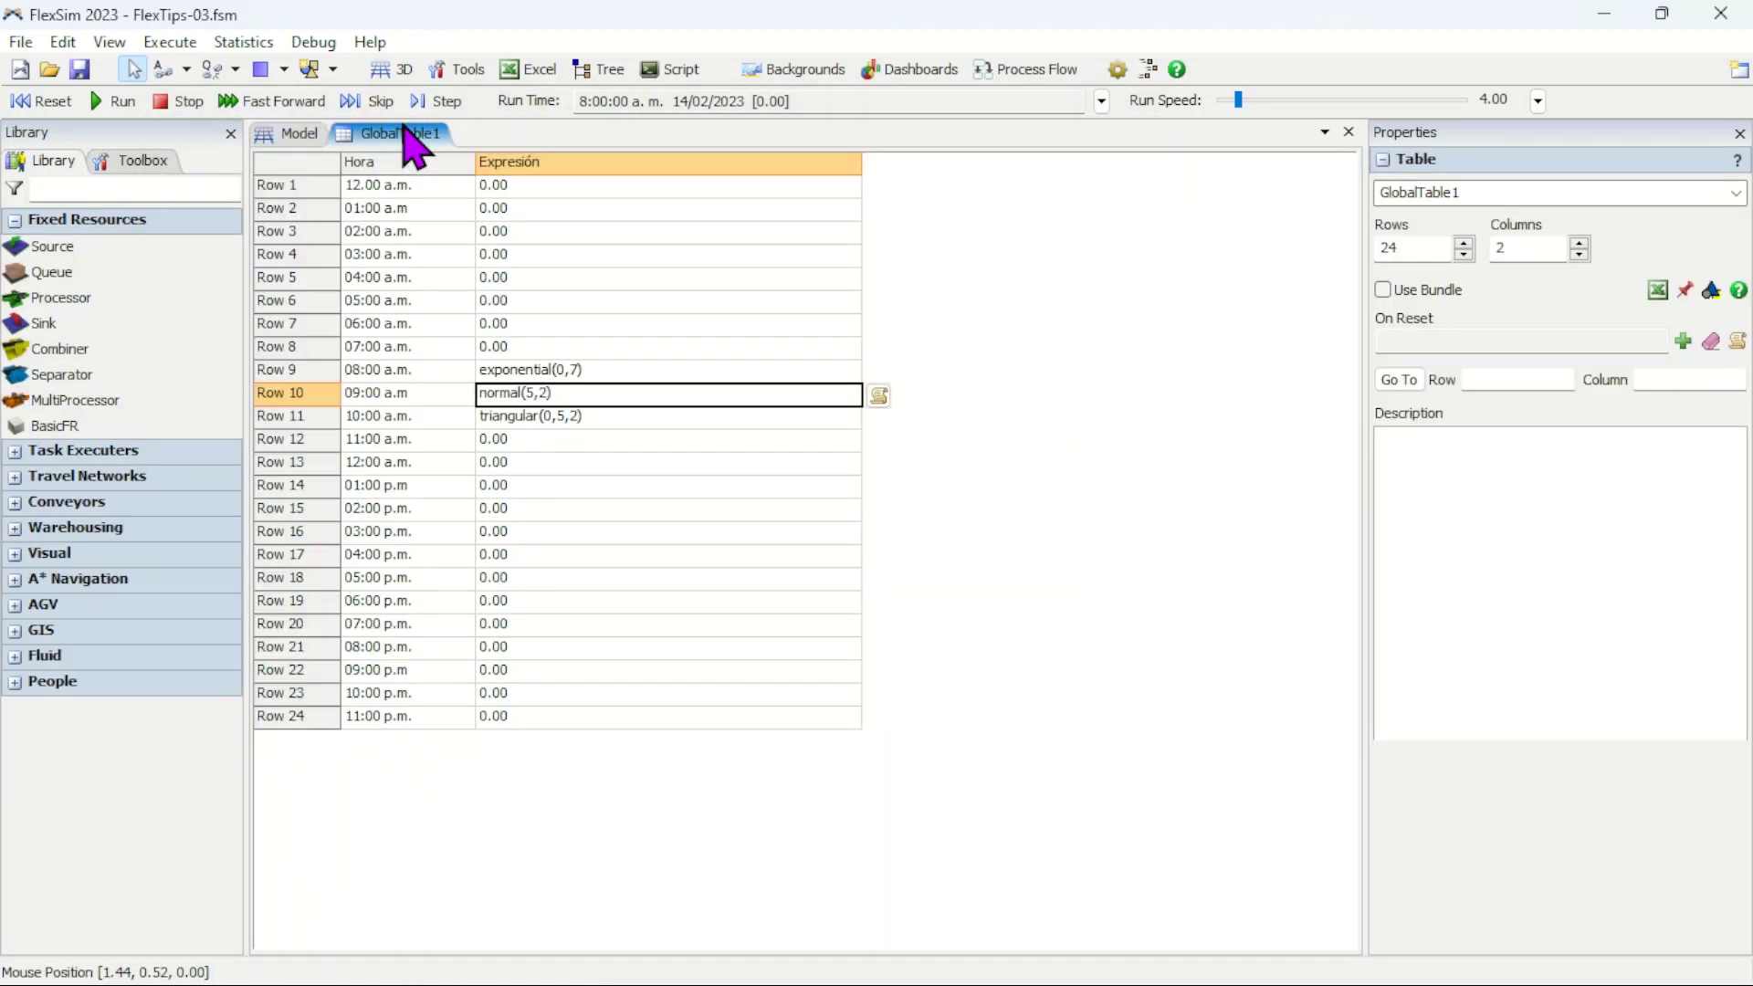
click(638, 421)
click(292, 134)
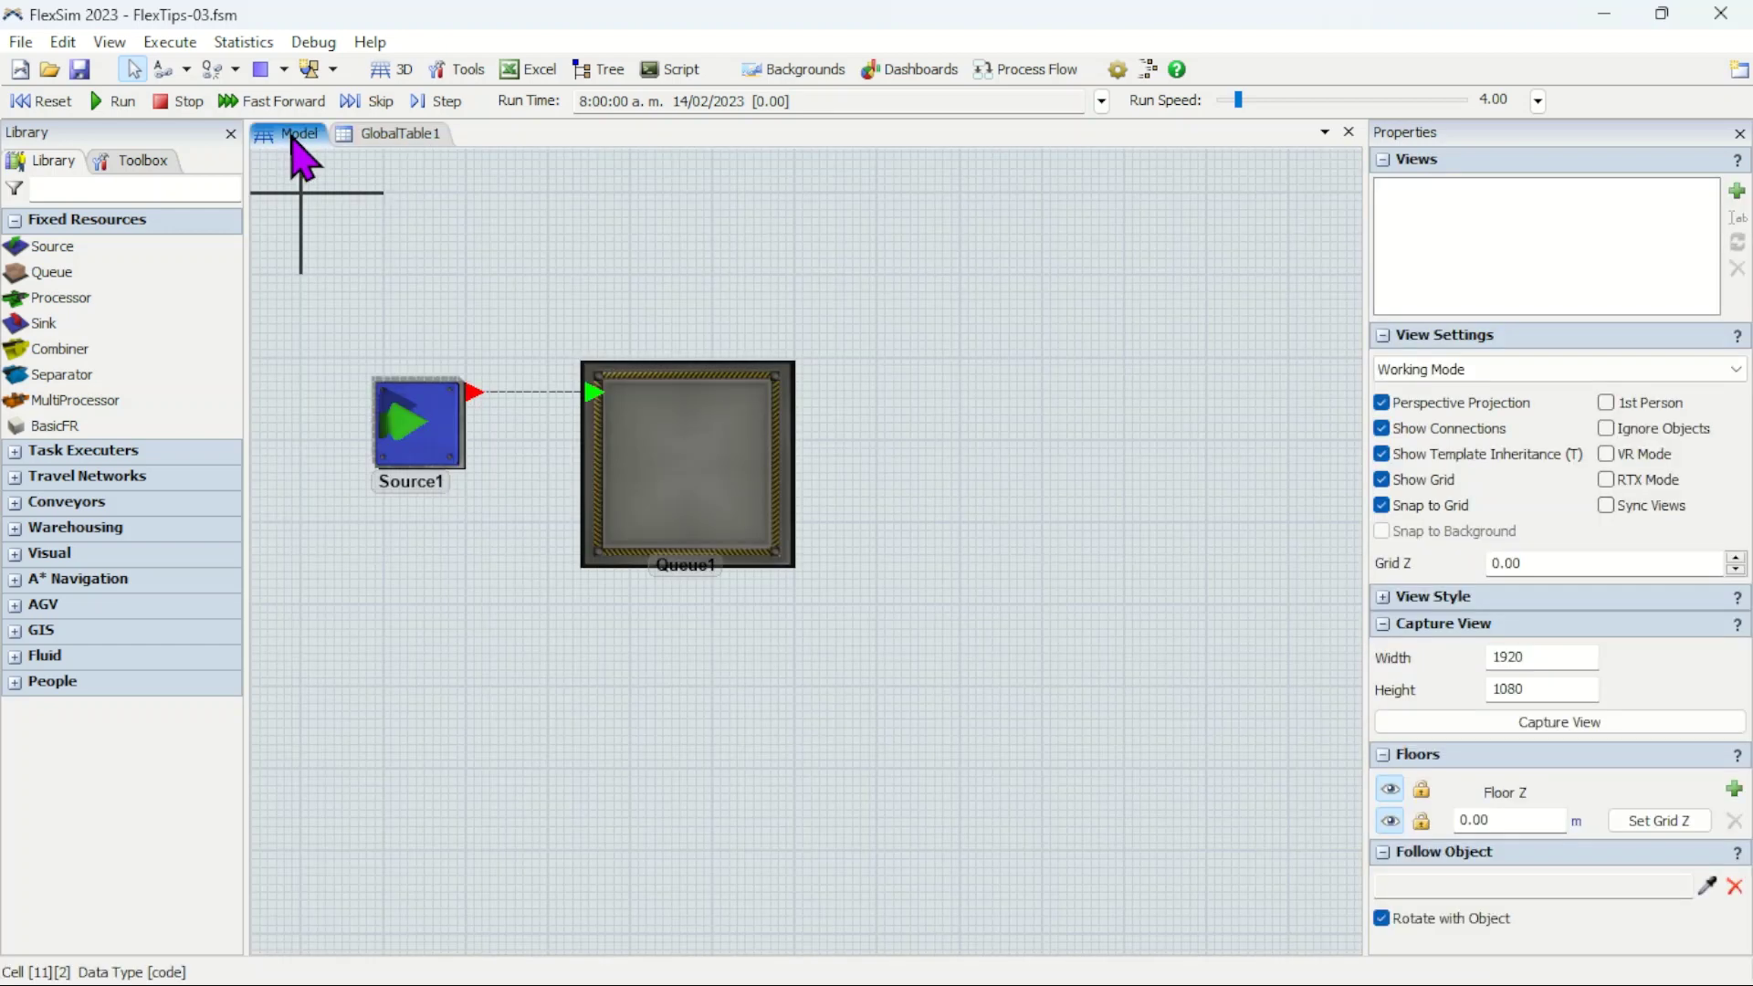
Step: Explore the 10:00 a.m. cell of Source1's By Time of Day chart as code, enter triangular(0,5,2), apply it, and deselect the Source
click(411, 392)
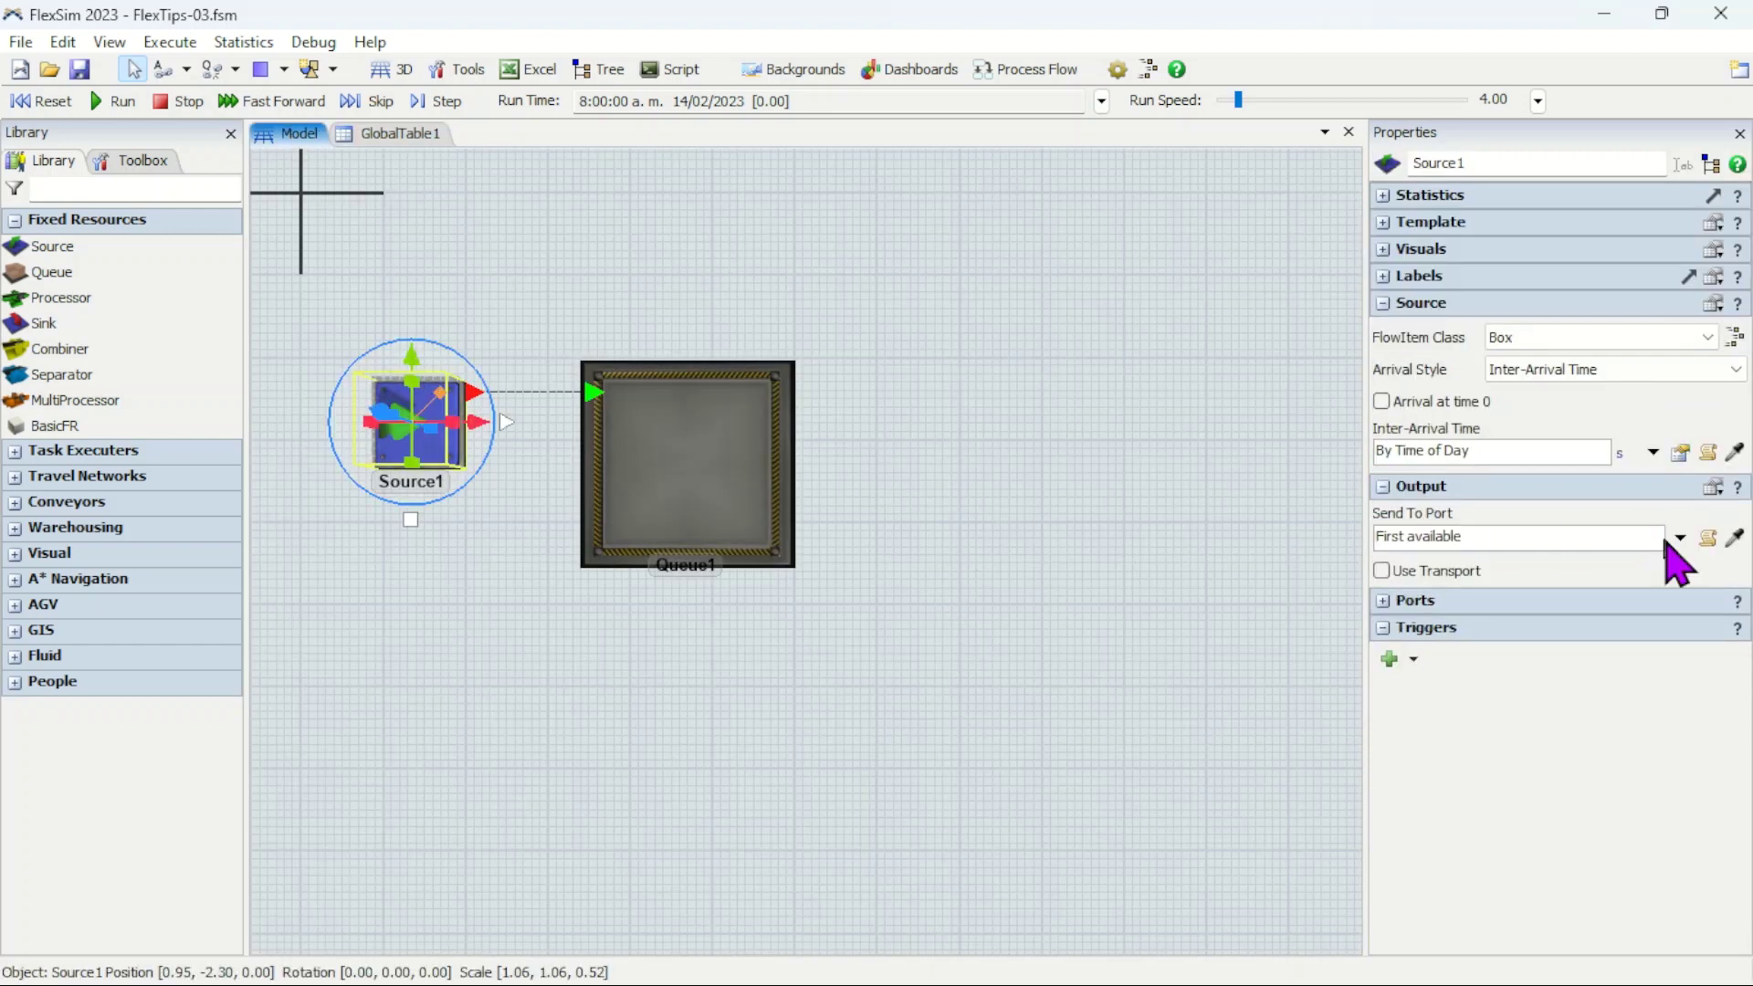
click(1680, 454)
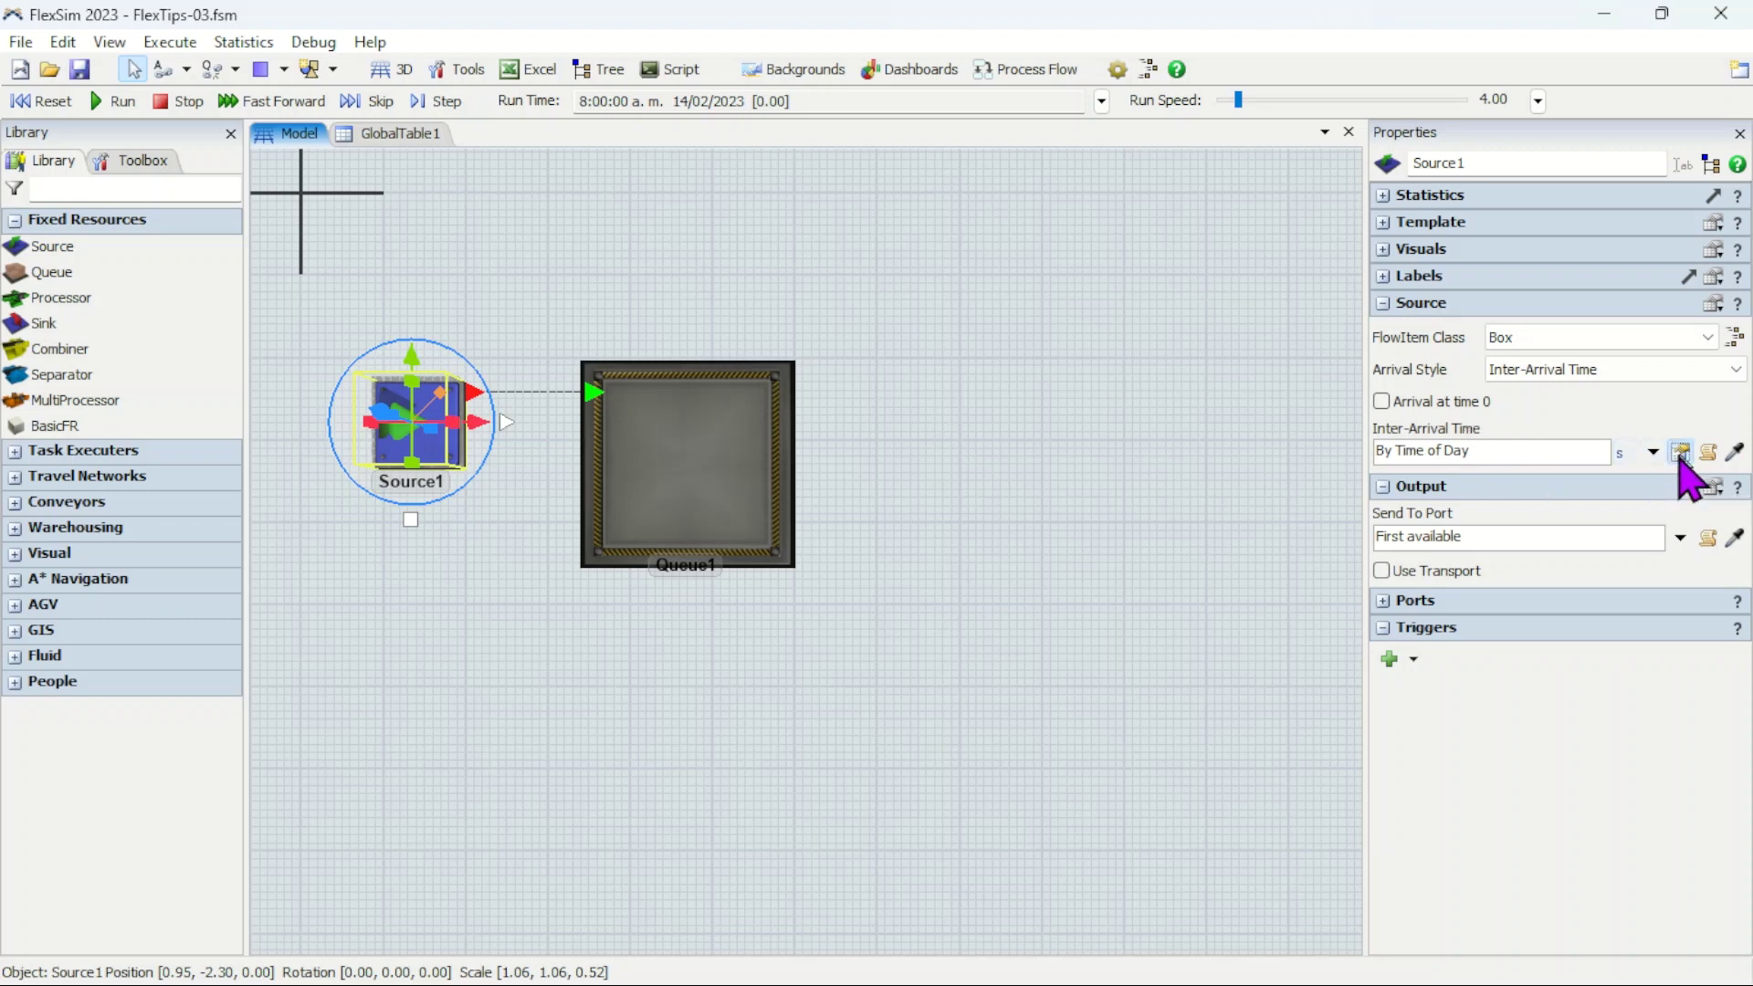
click(1536, 776)
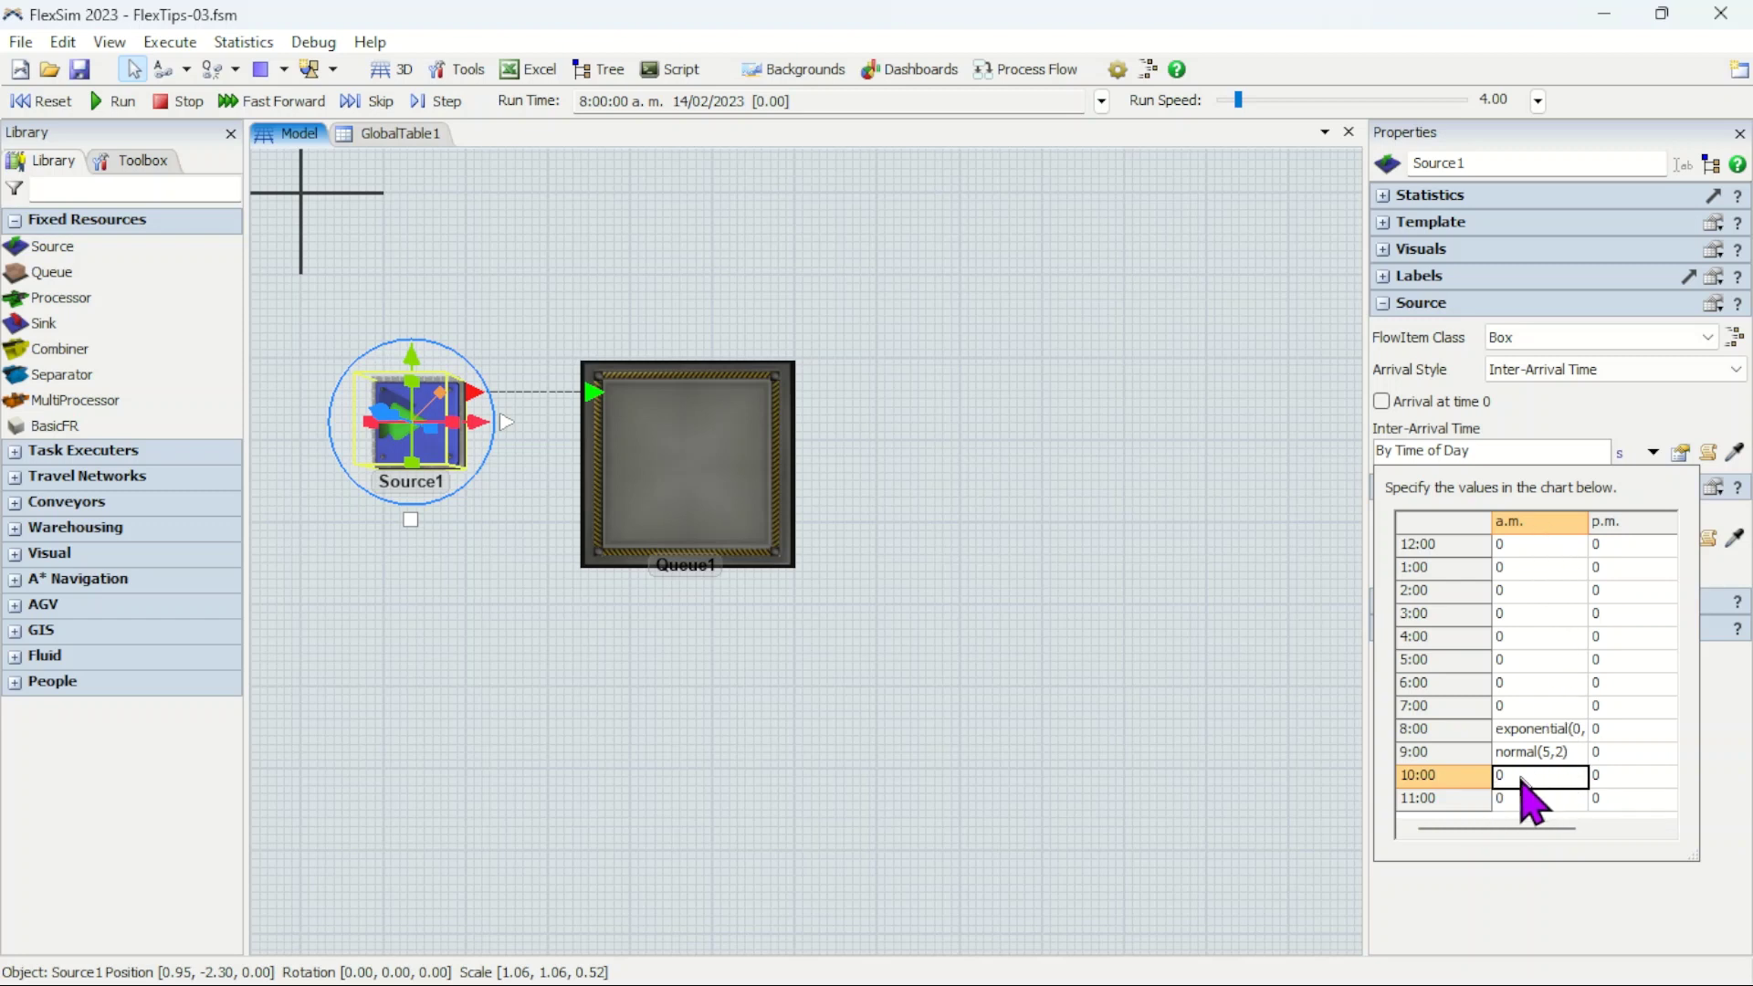
right_click(1521, 786)
mouse_move(1587, 912)
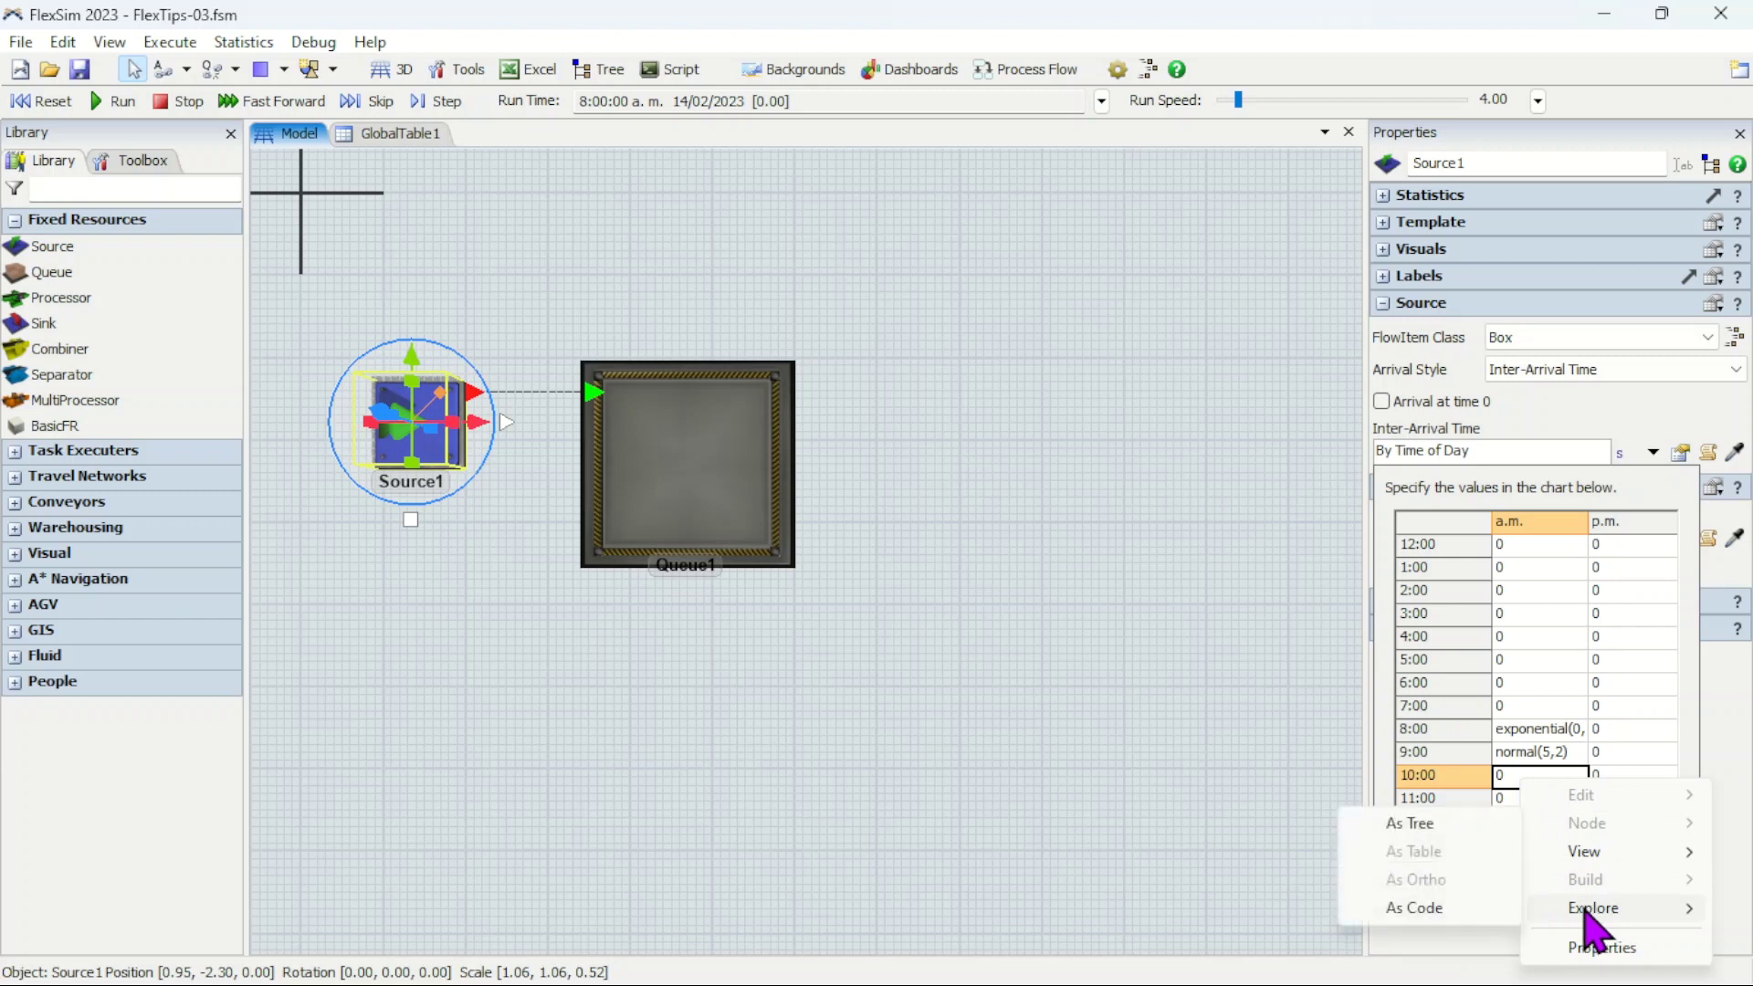
click(1415, 908)
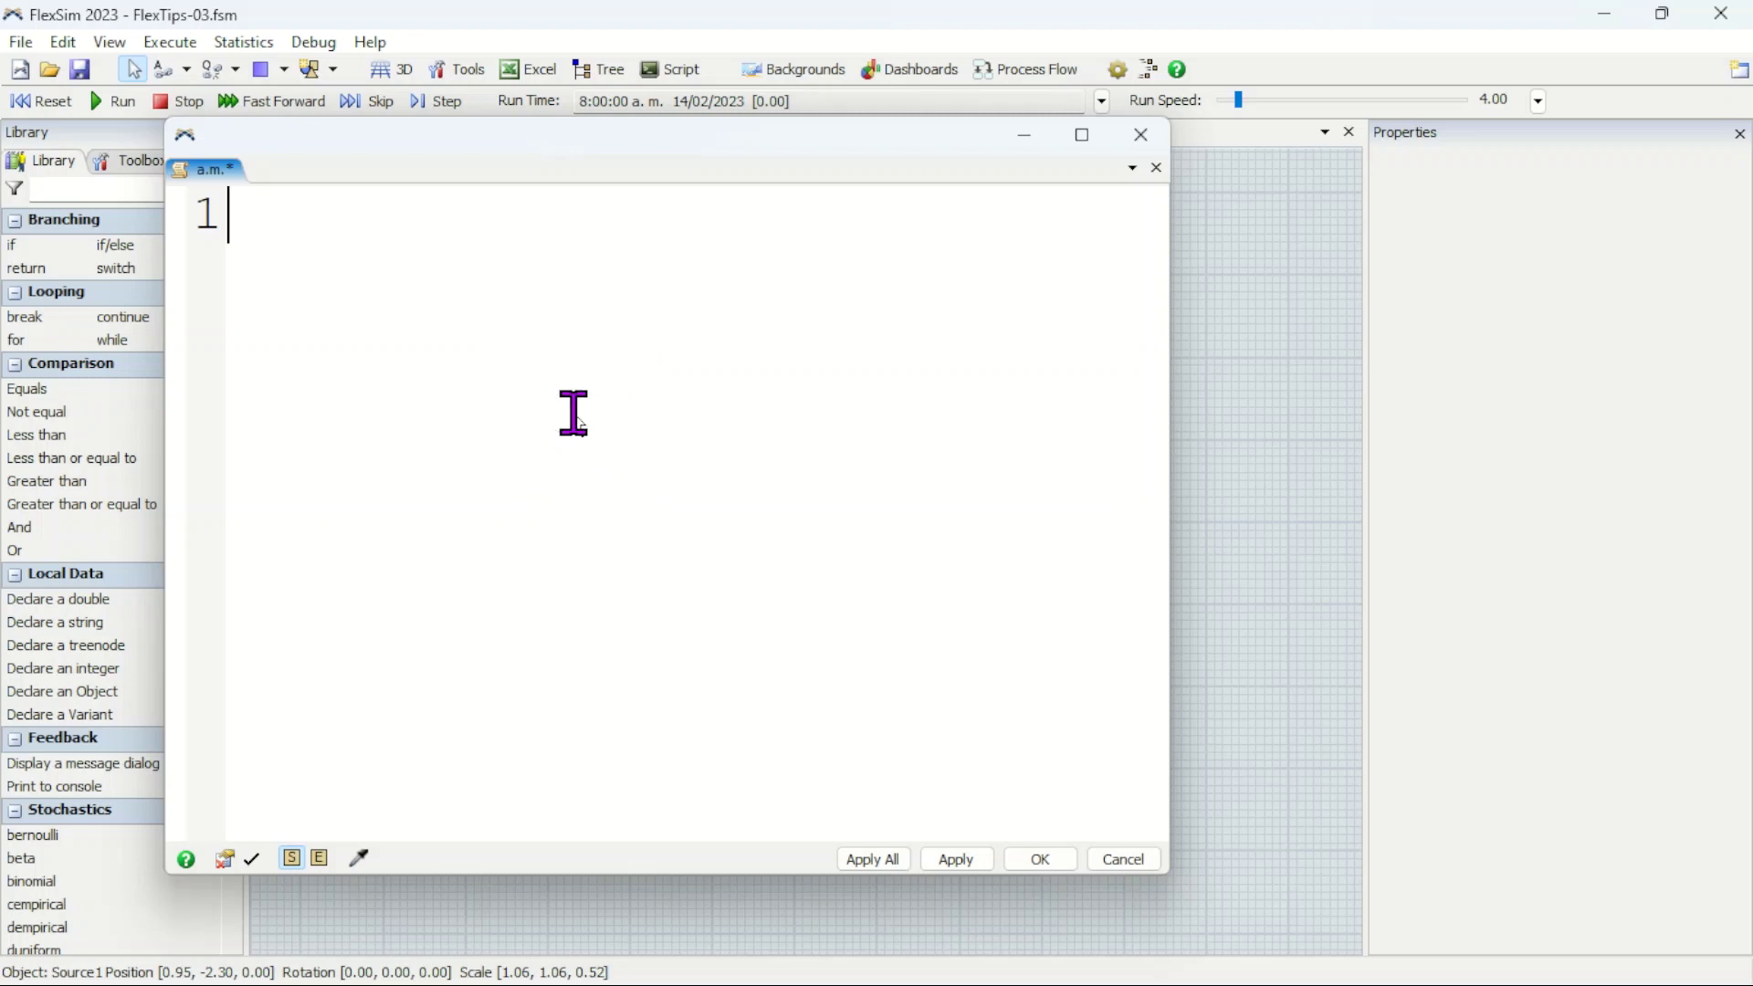
text(trian)
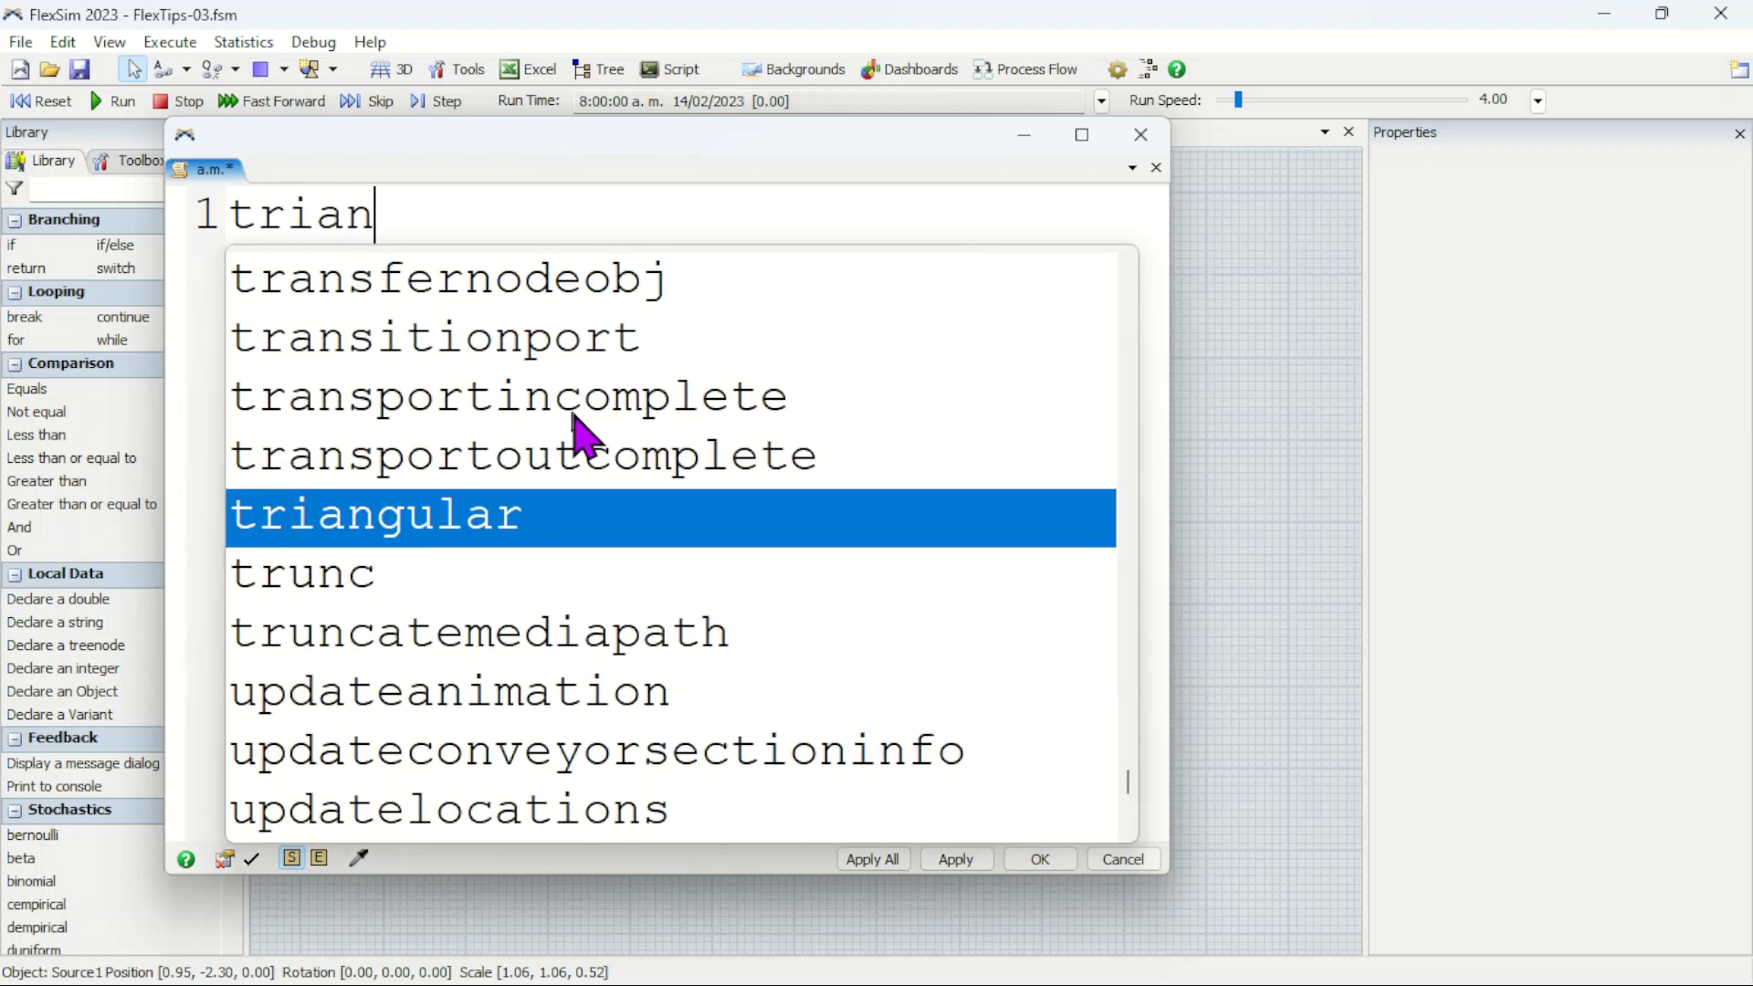
key(Return)
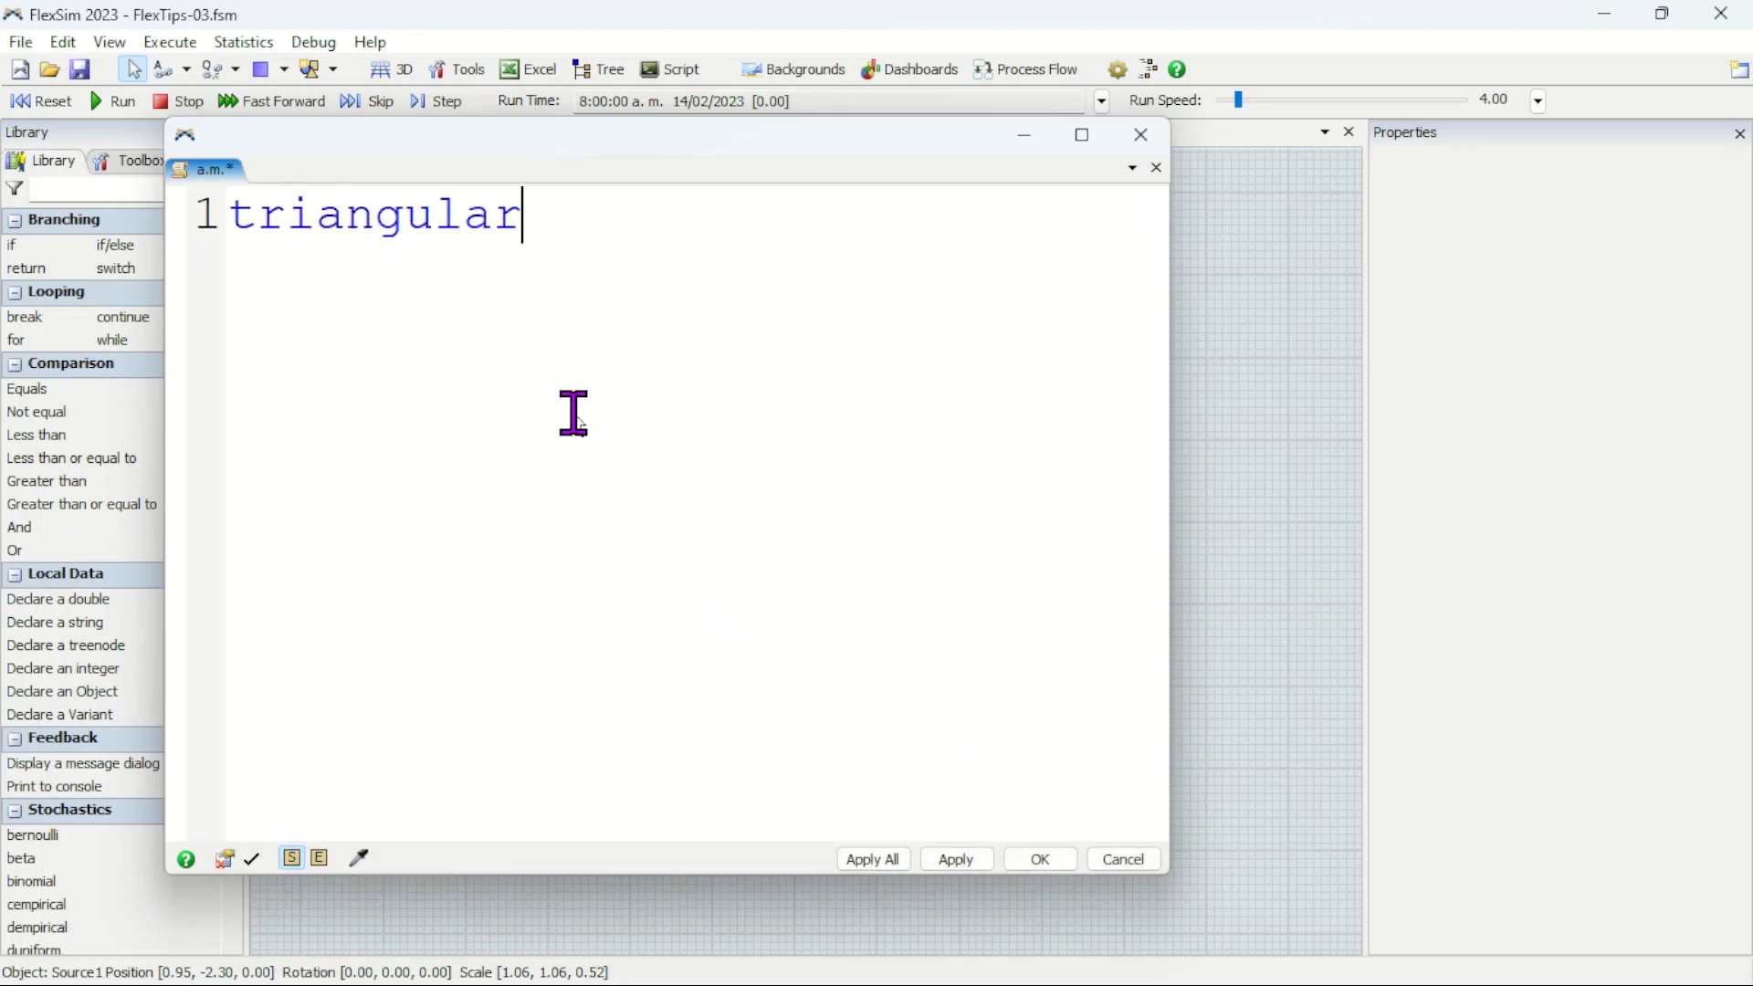
text(()
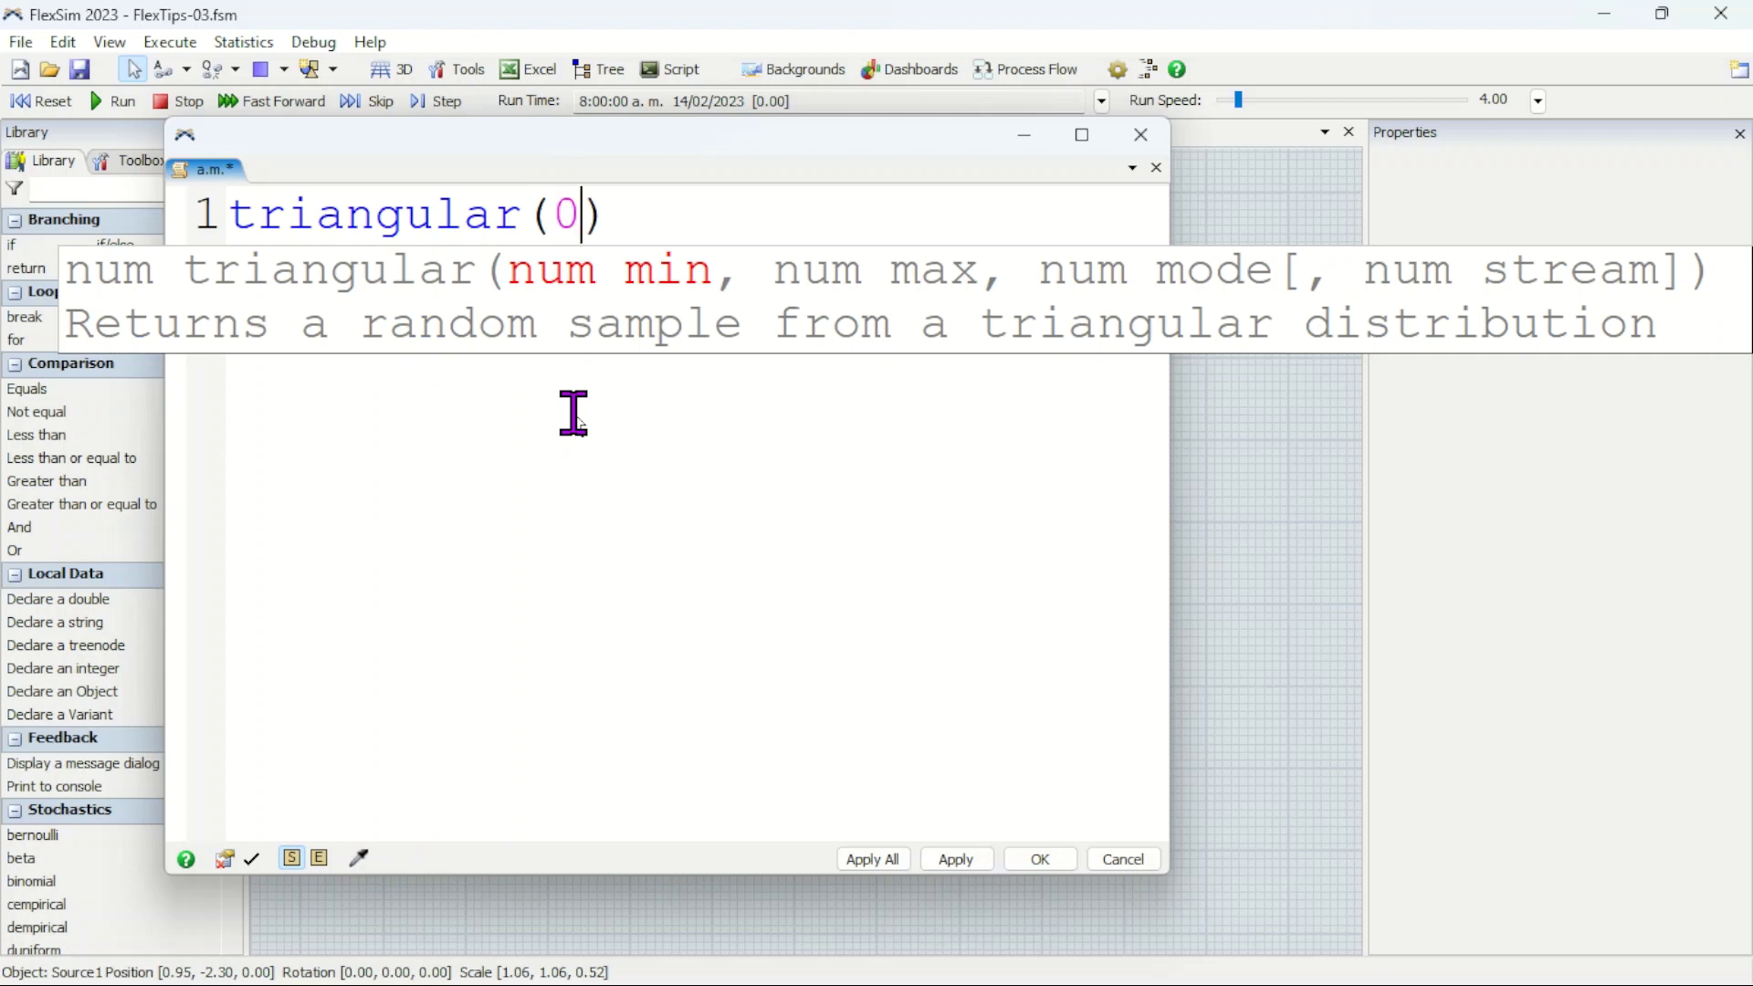
text(0,)
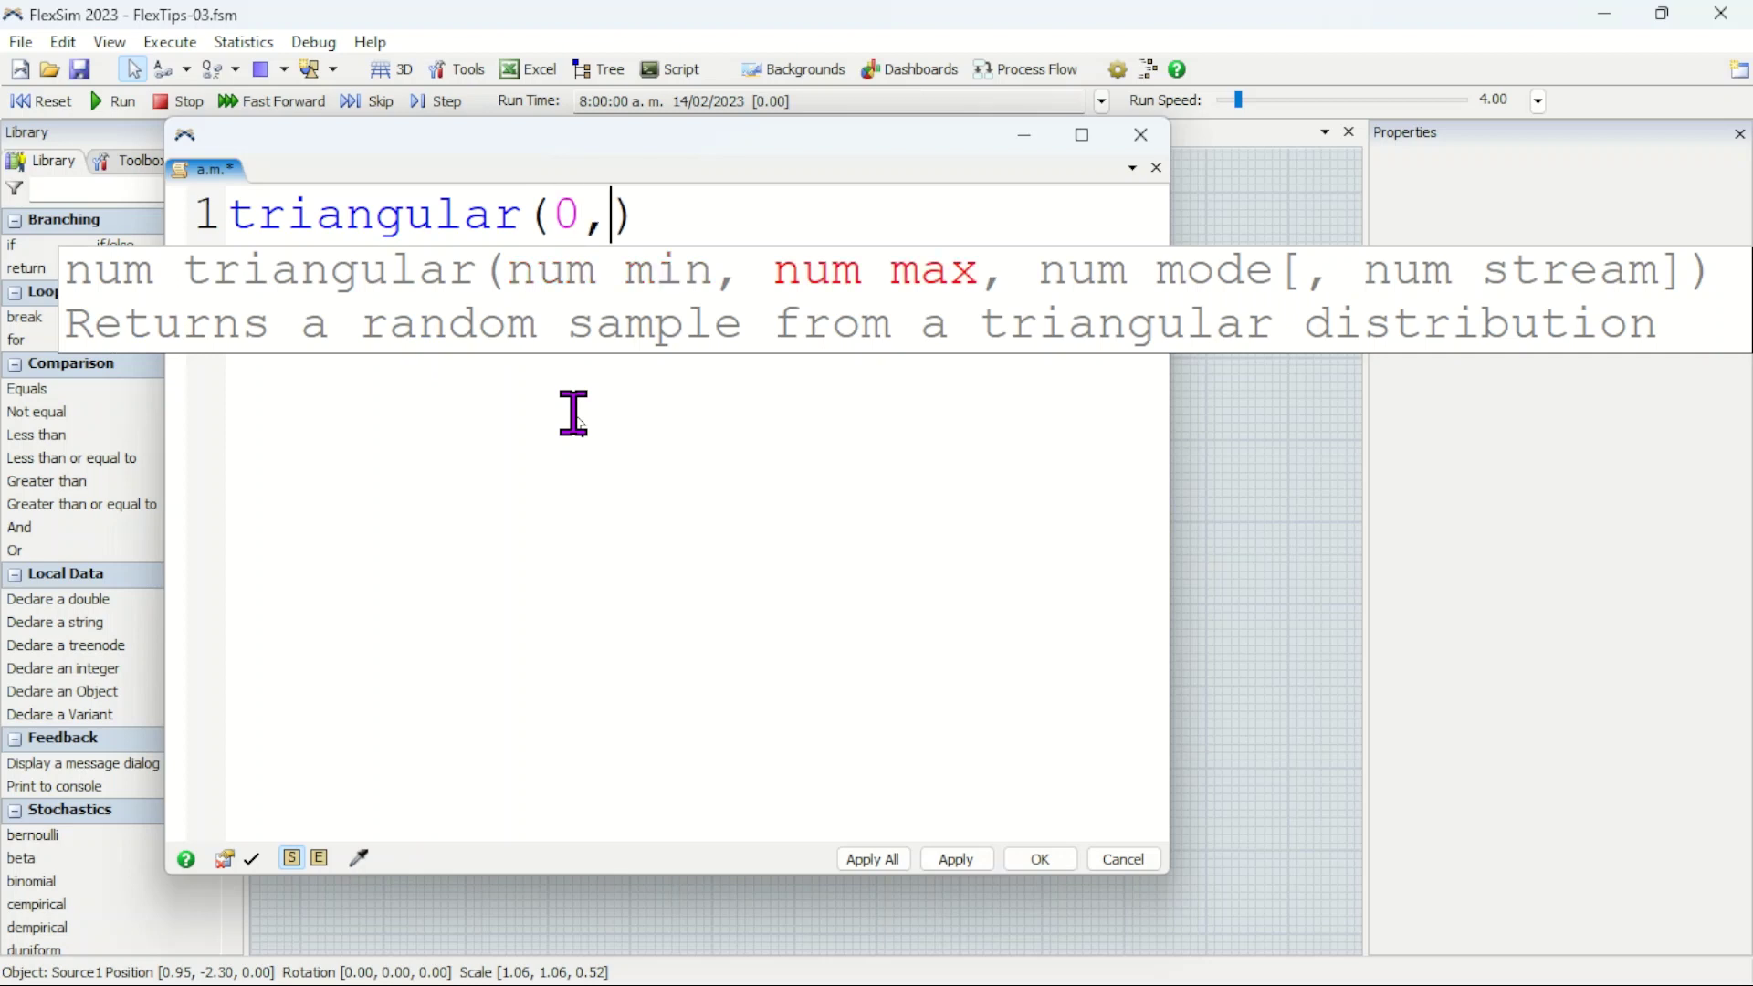
text(5,2)
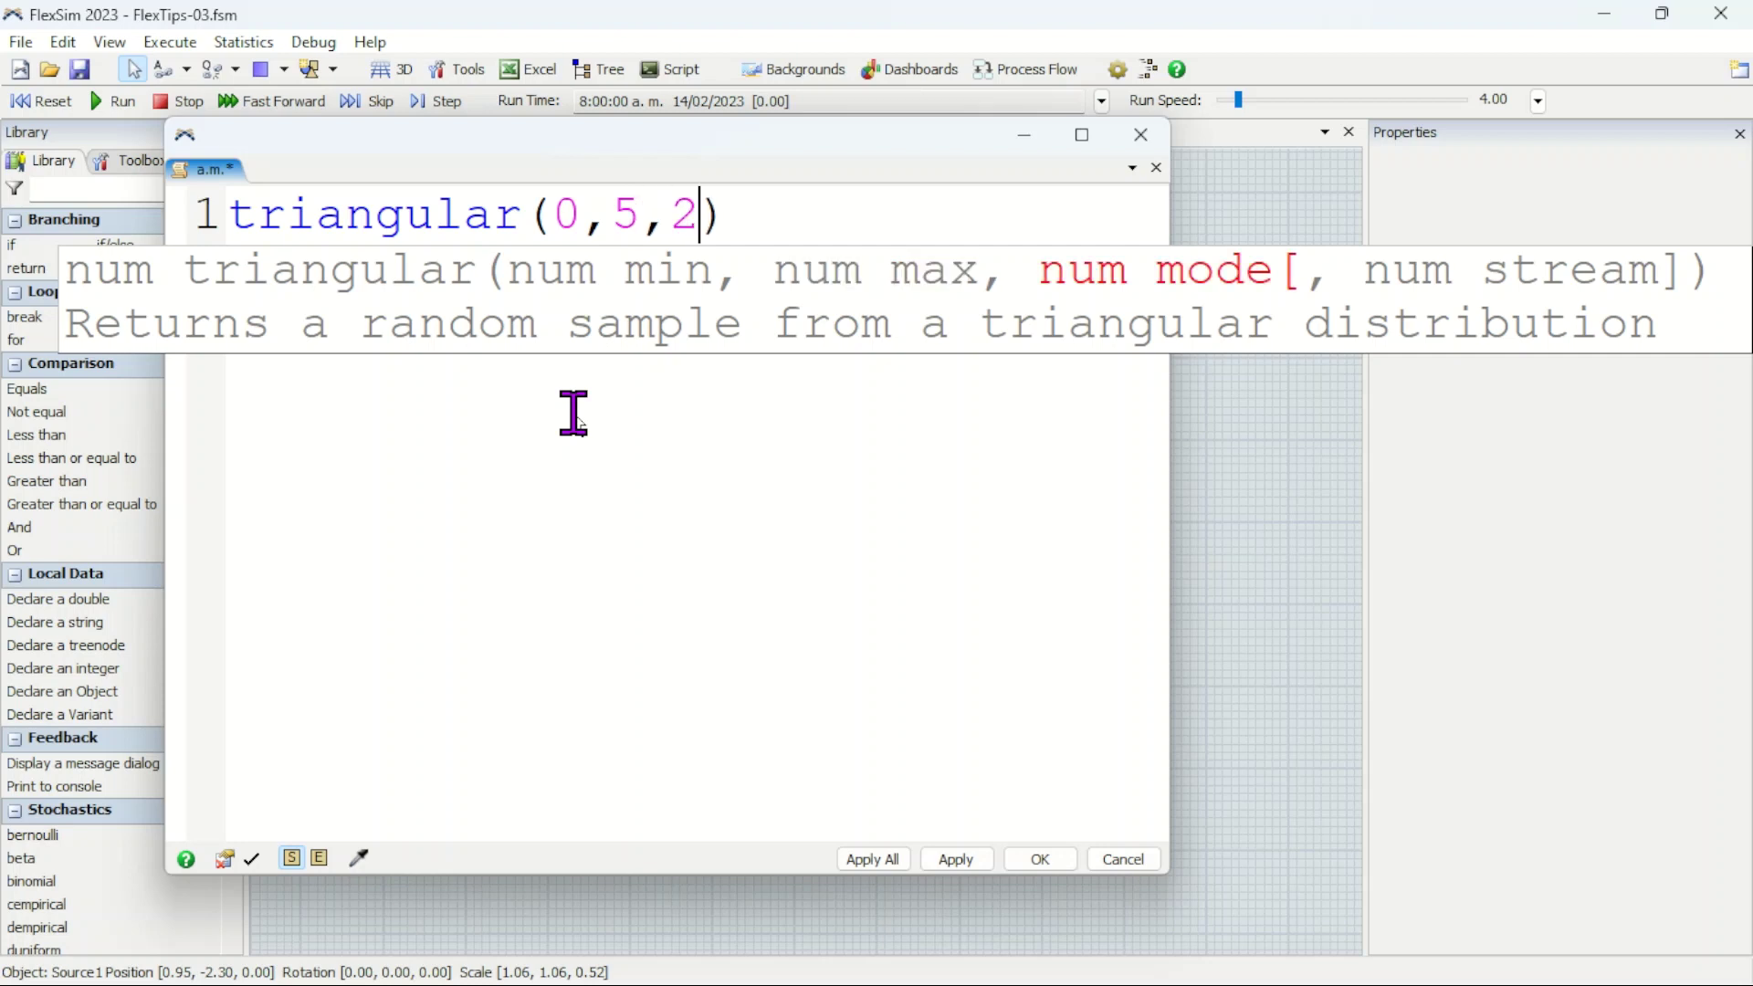
key(Escape)
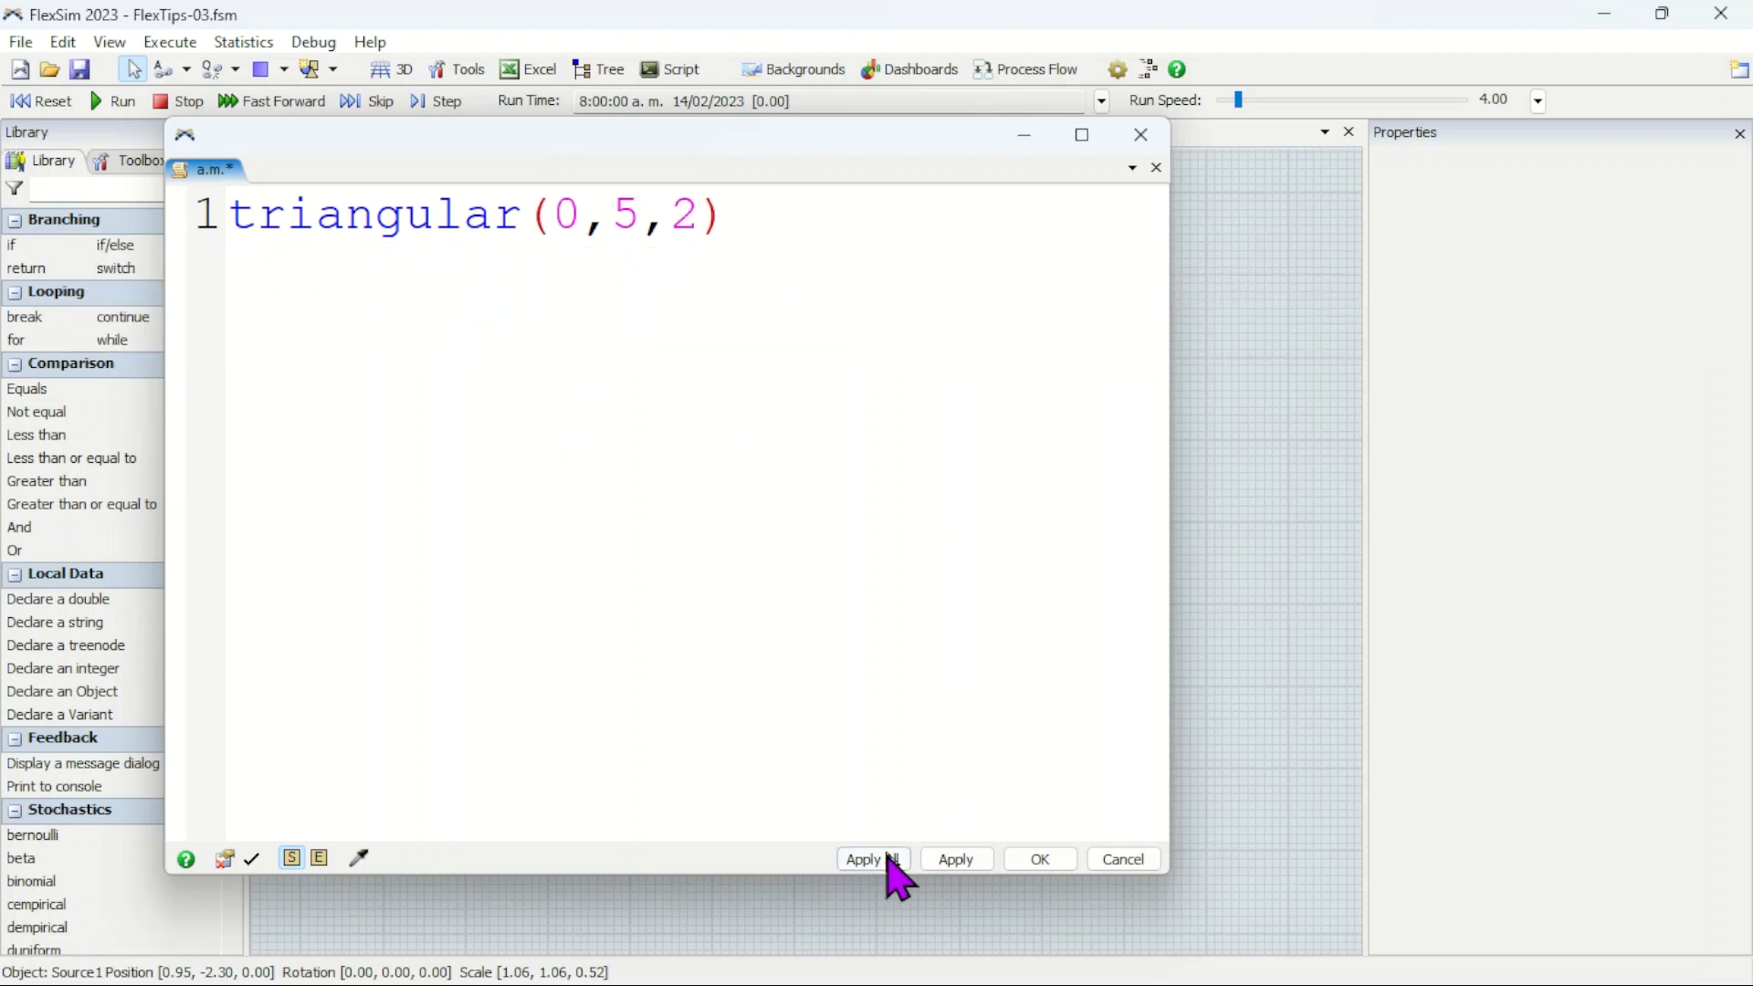
click(941, 861)
click(1036, 863)
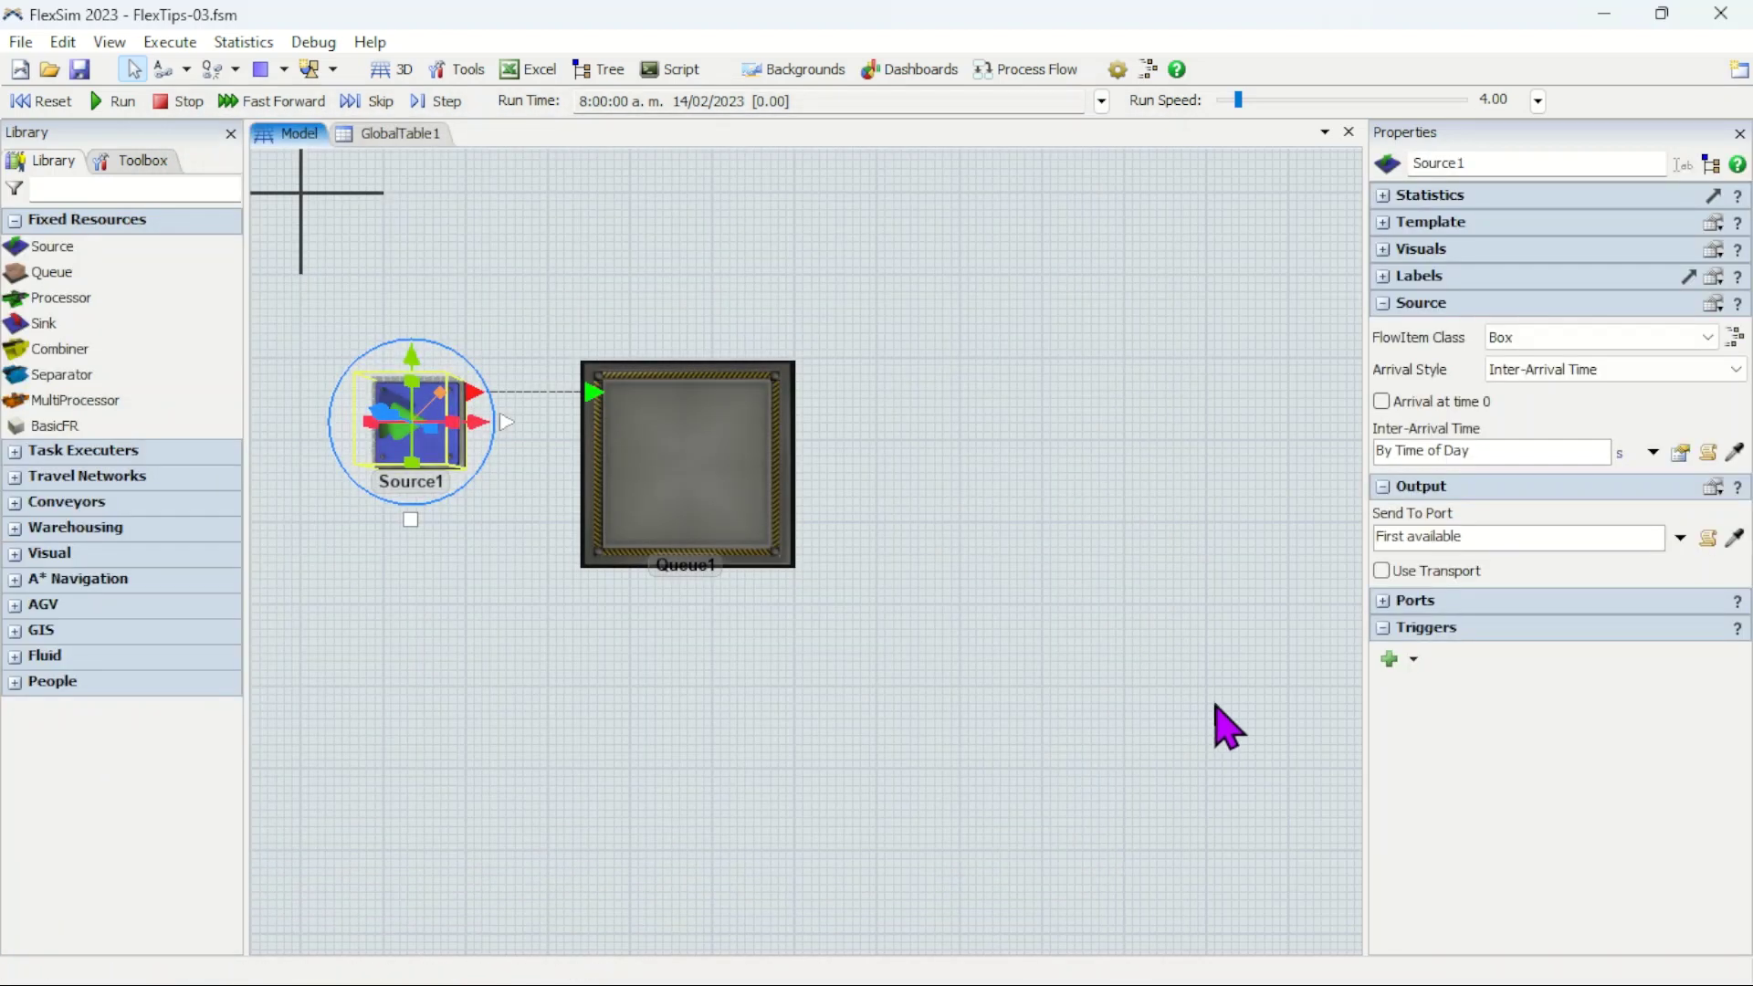
click(1028, 587)
drag(959, 548, 1028, 528)
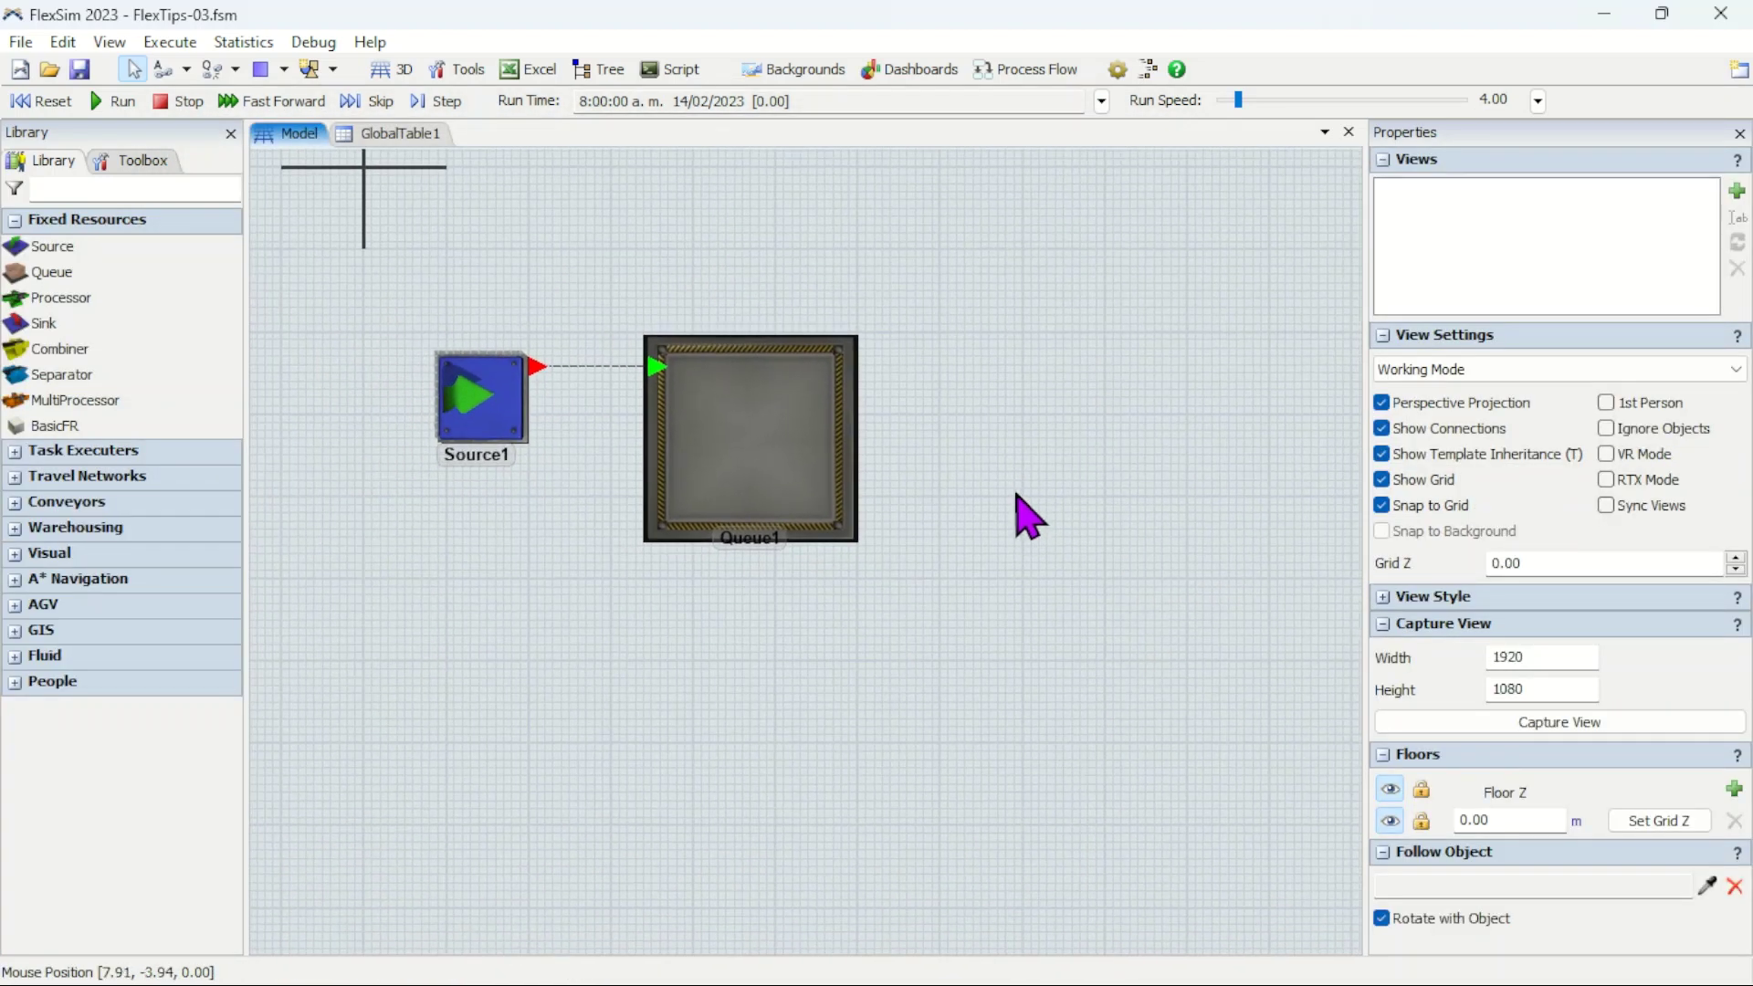
click(484, 394)
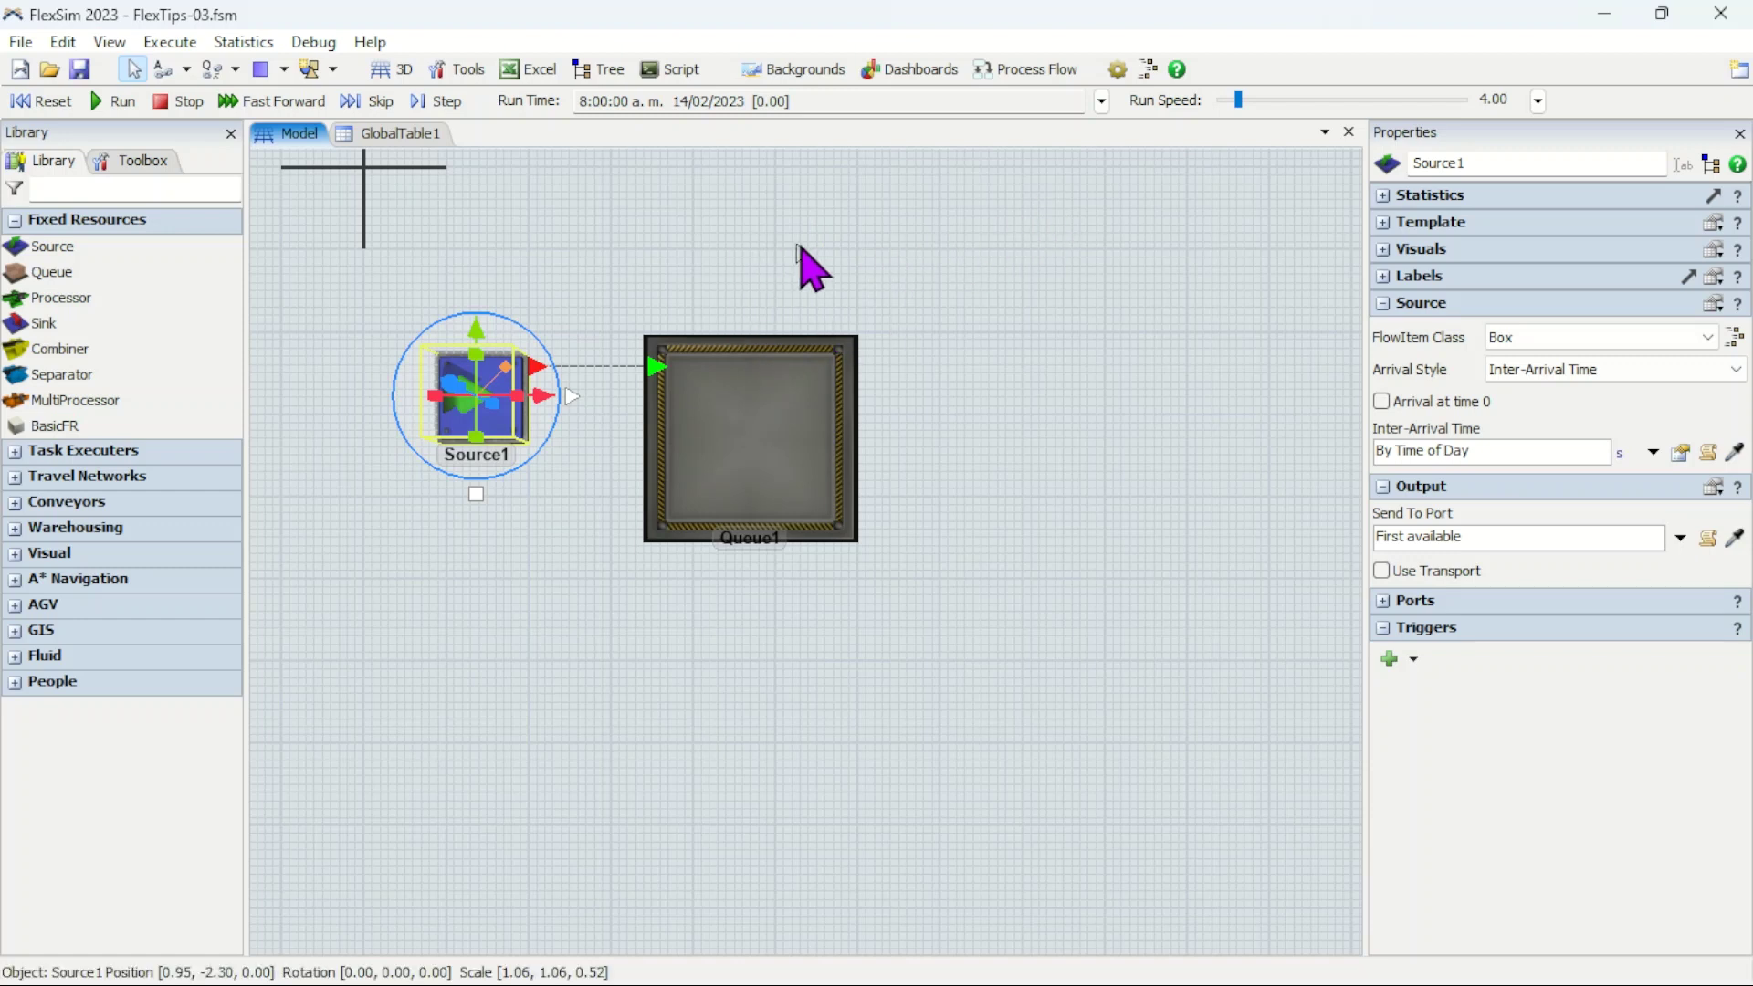
click(986, 265)
drag(967, 375, 1002, 310)
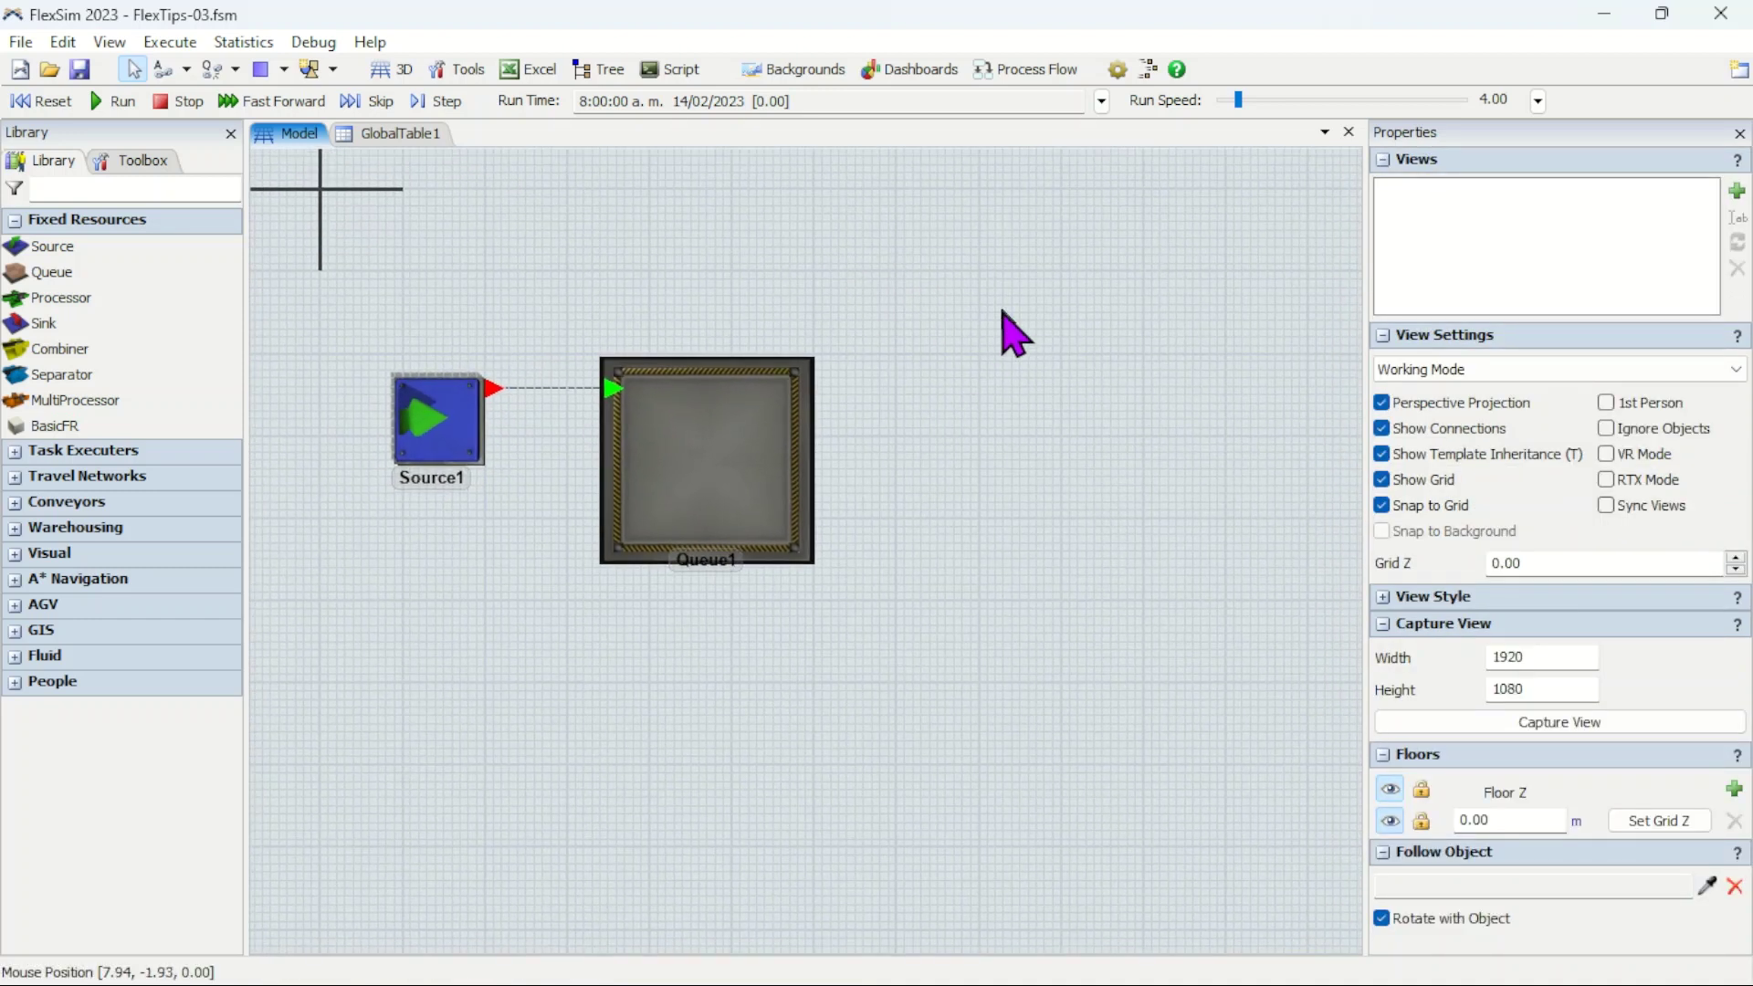
Step: Enable the run's stop time and set it to 9:00:00 a.m. on 14/02/2023
click(1102, 101)
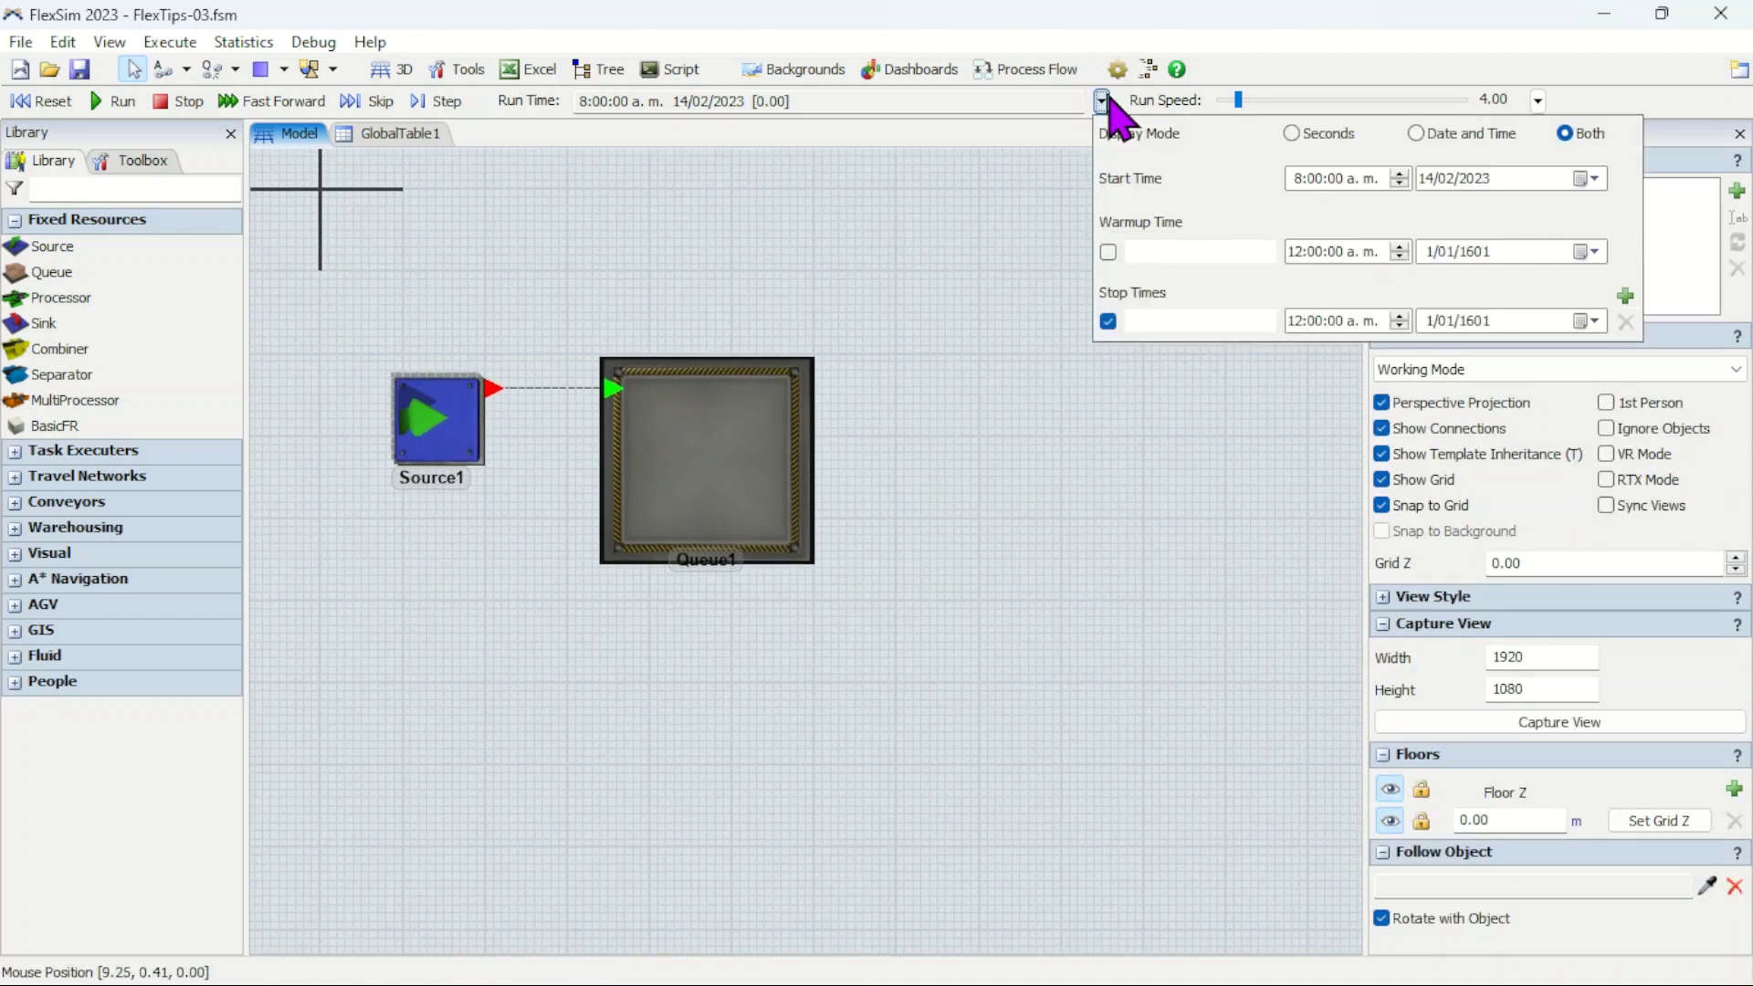
click(1109, 322)
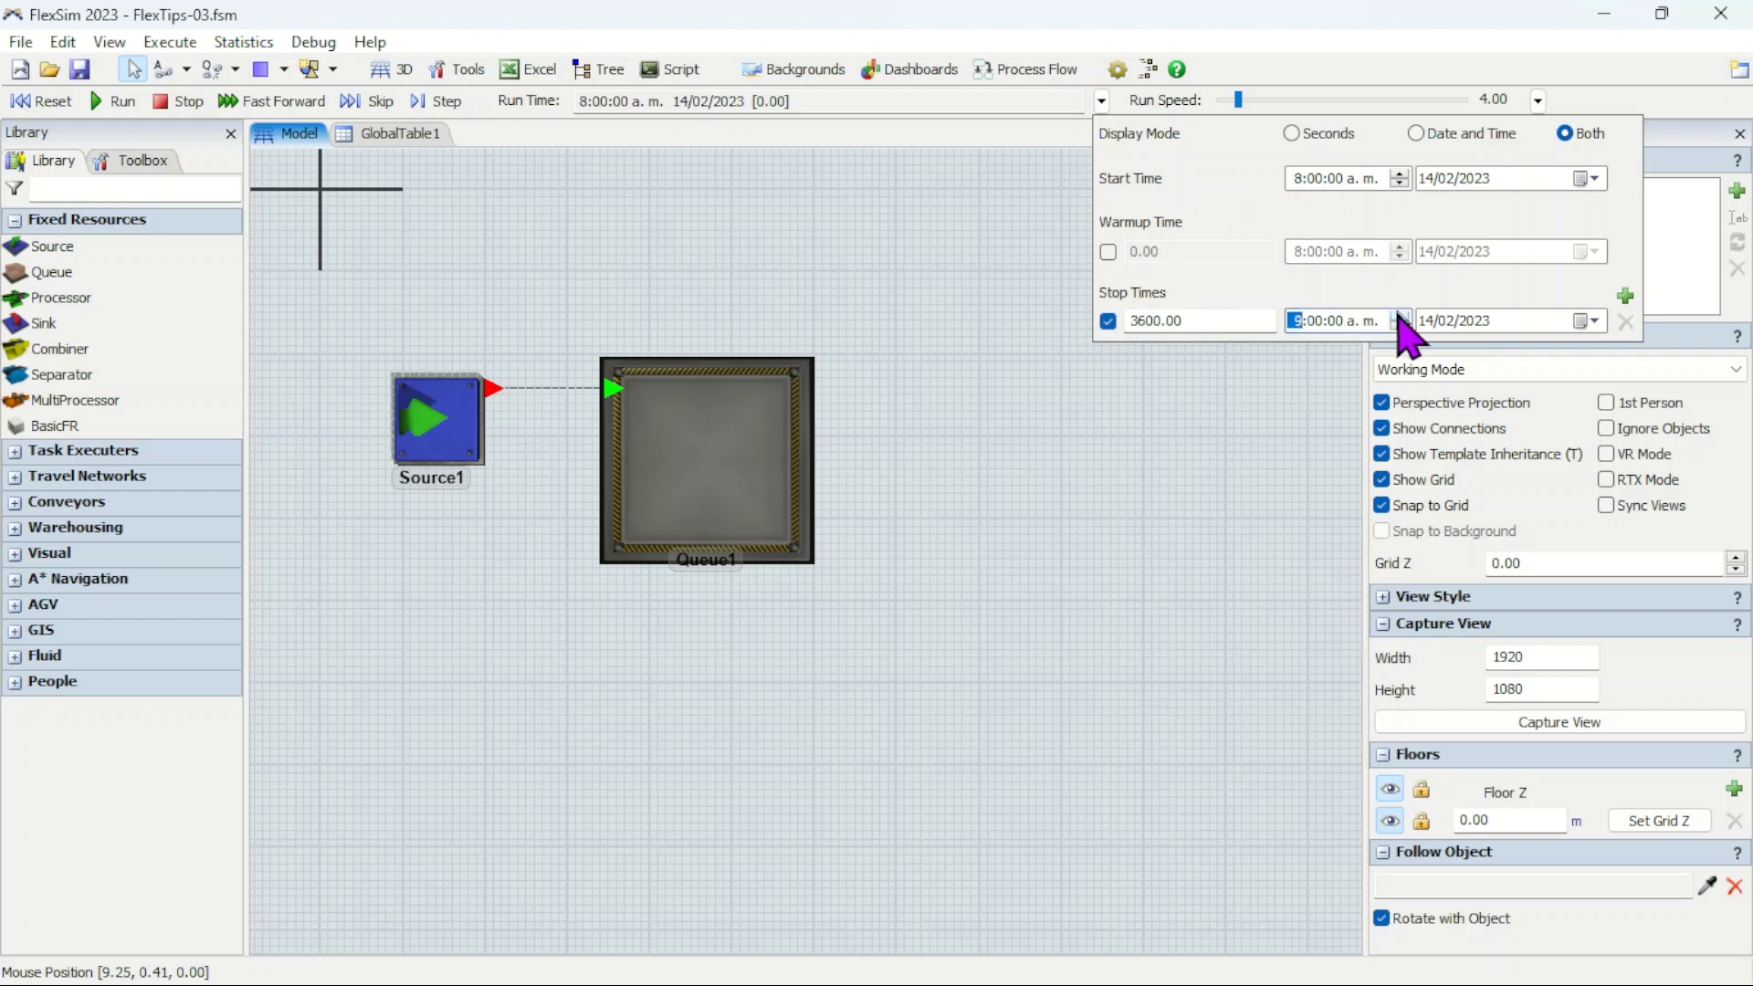
text(9)
click(927, 375)
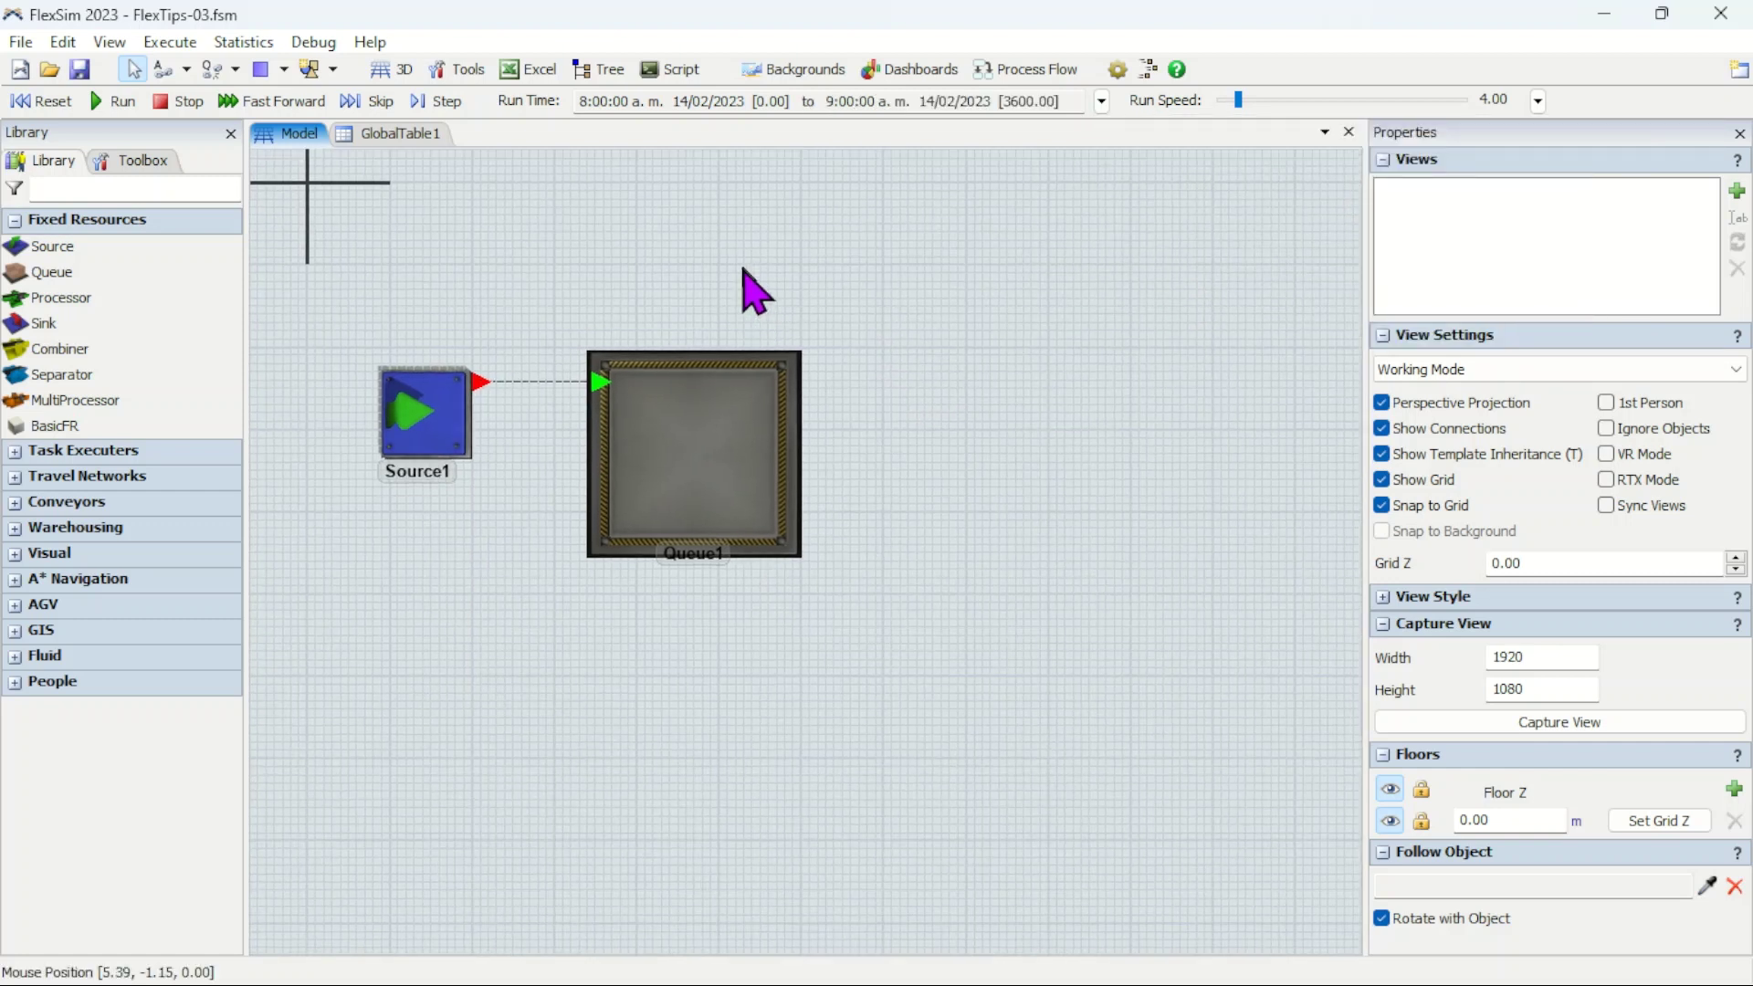
Step: Check the 08:00 a.m. row in GlobalTable1 and return to the model view
click(402, 134)
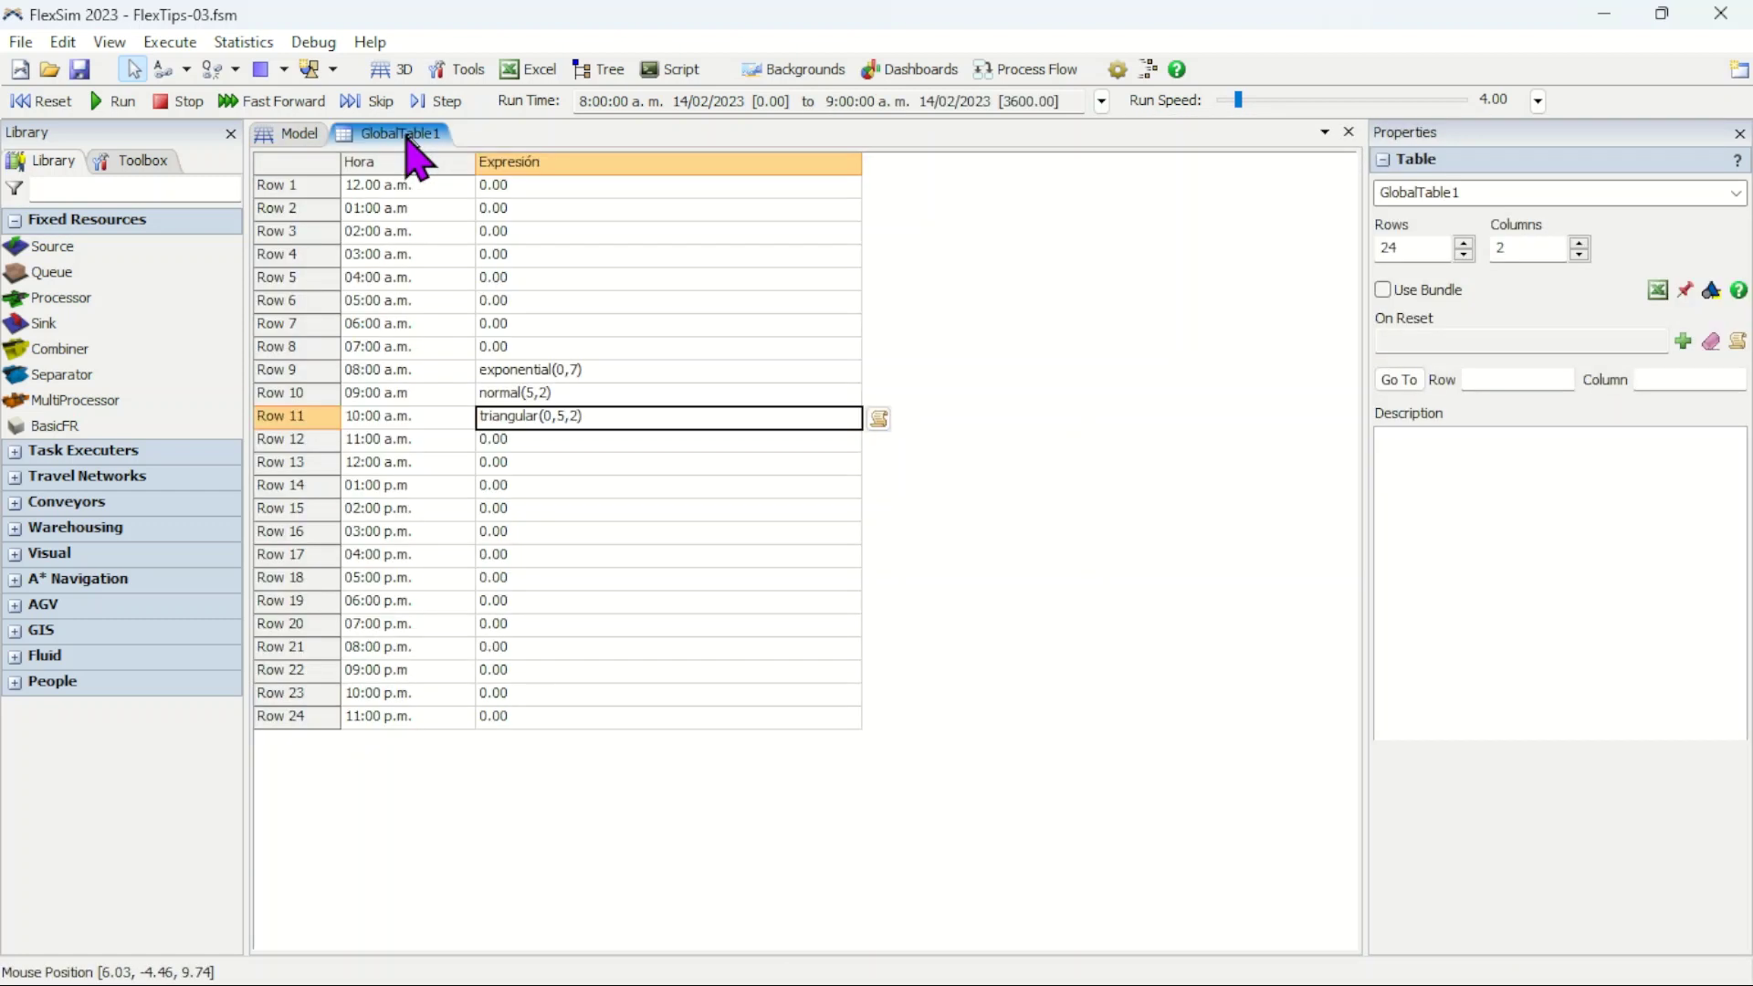
click(304, 370)
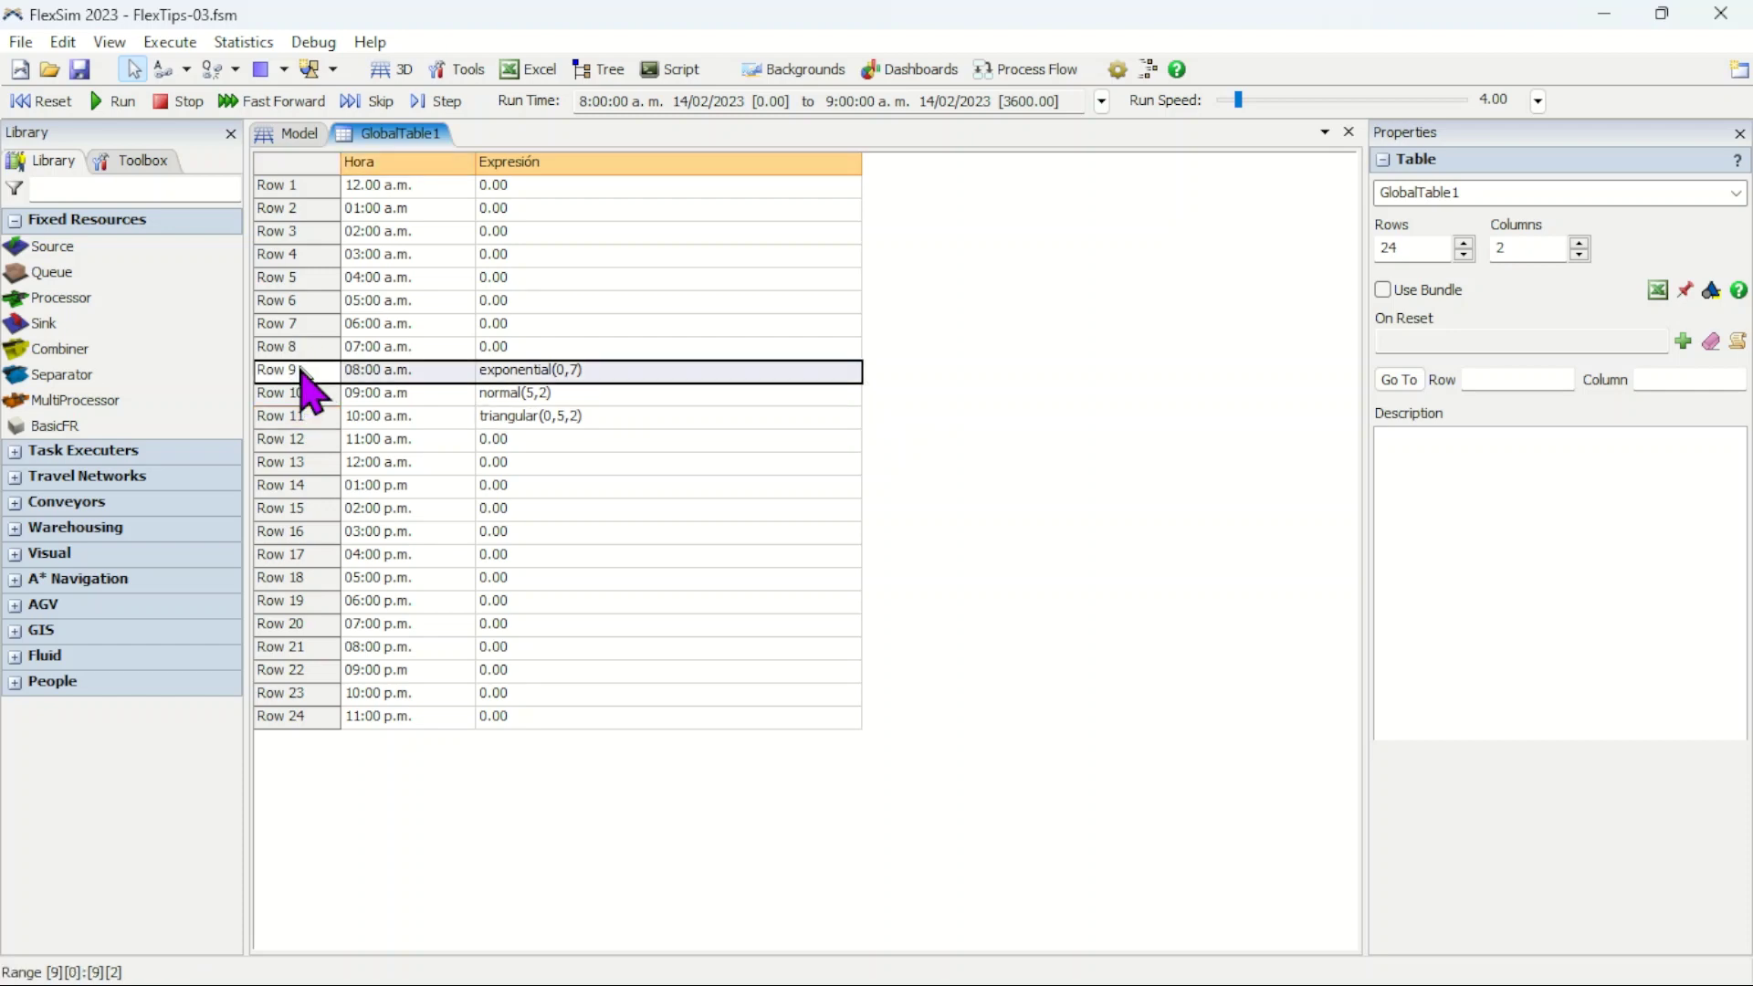
click(297, 134)
Step: Move Source1 away from the queue's input side to about position 2.14, 0.14, then deselect it
drag(439, 244, 654, 359)
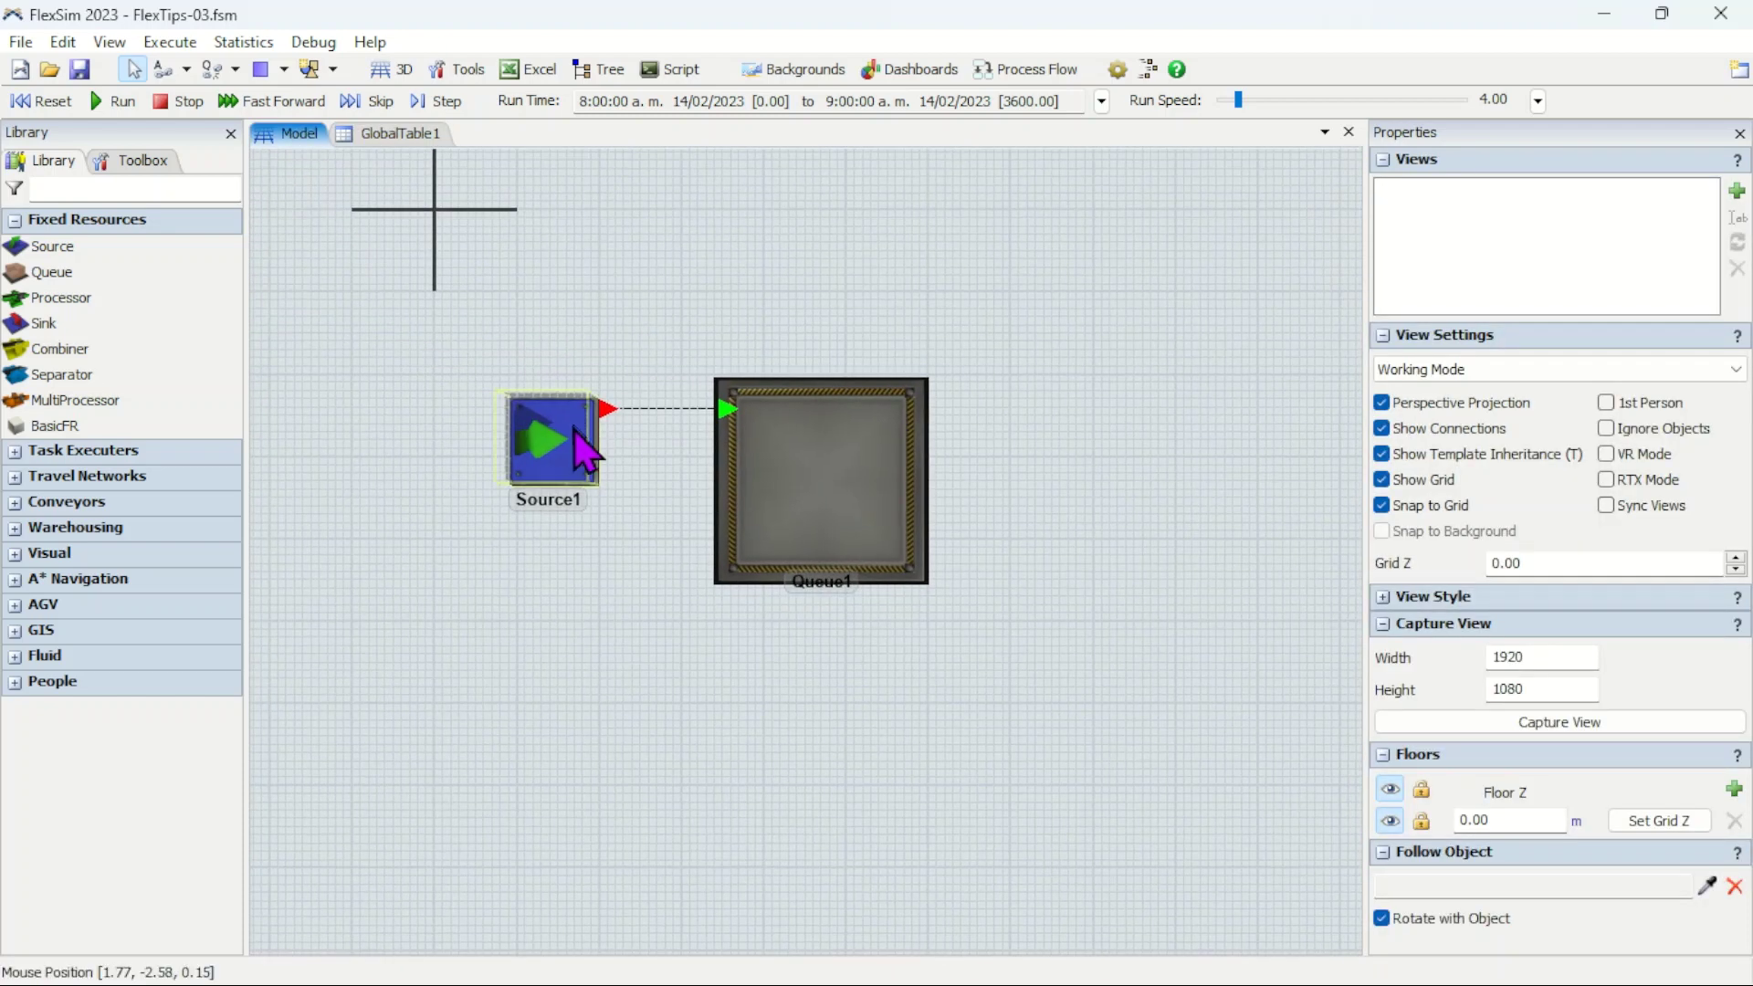
drag(587, 442, 668, 223)
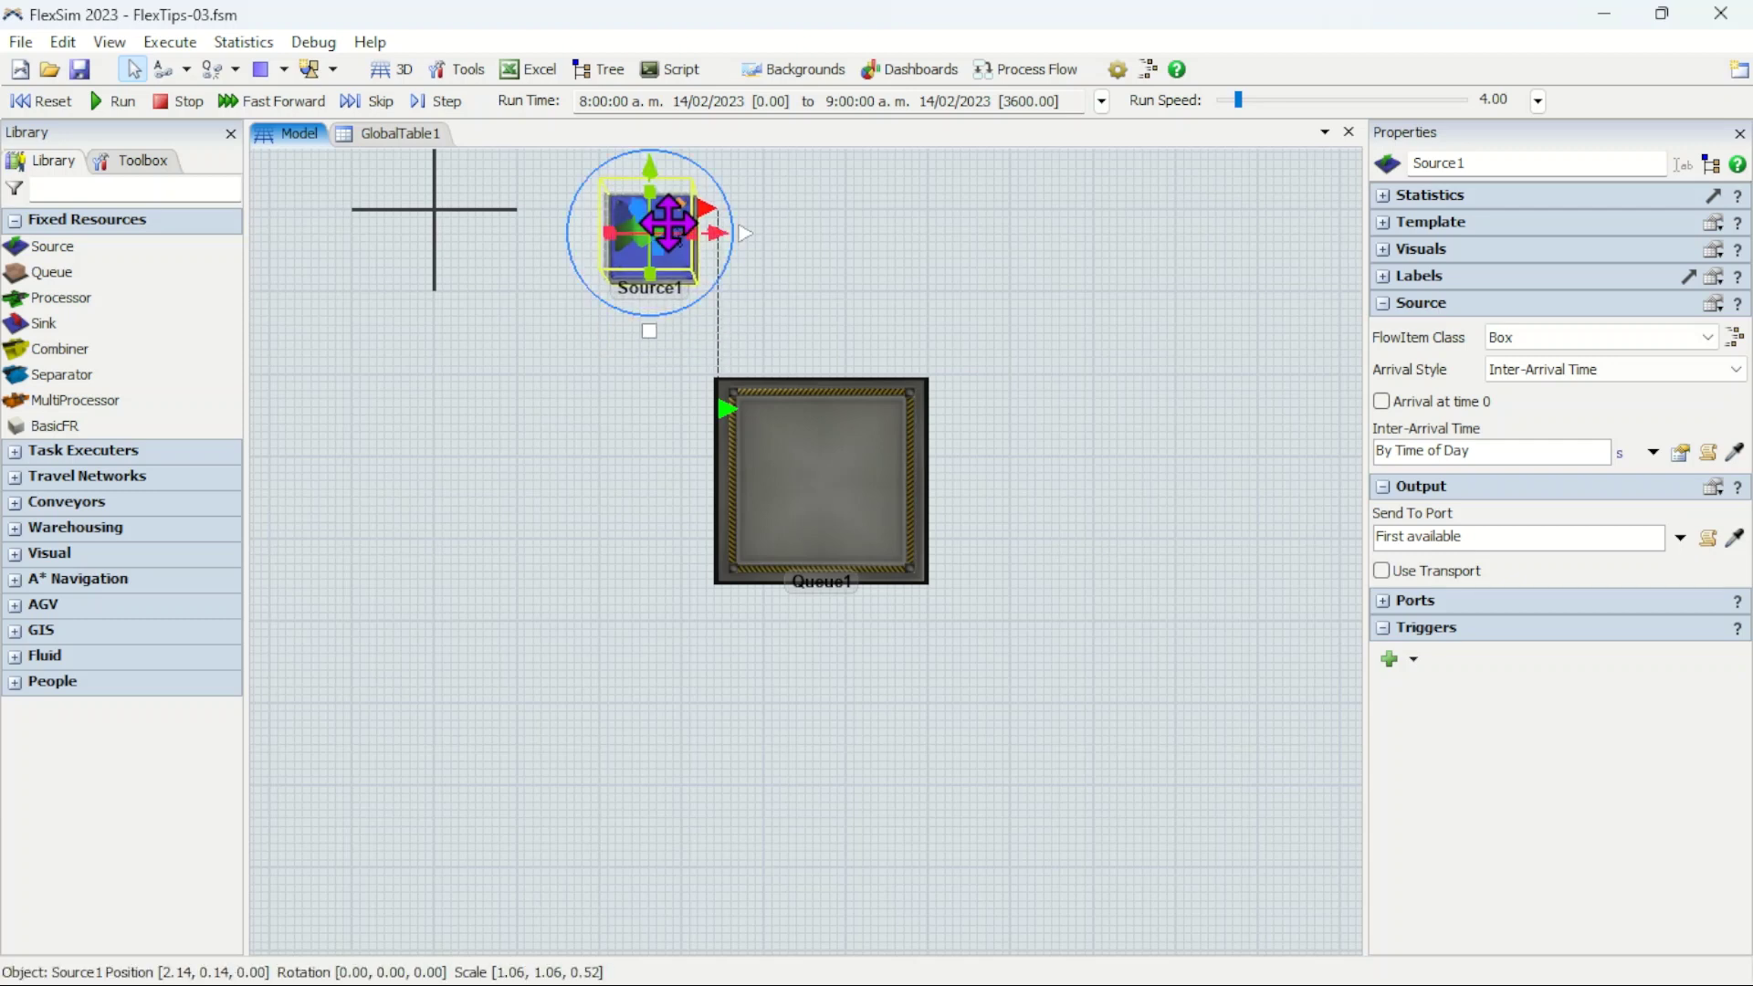
click(637, 406)
Step: Add an Entrance door prop from the People library, rotate it 90 degrees, and place it at Queue1's input edge, about 2.30, -2.80
click(15, 687)
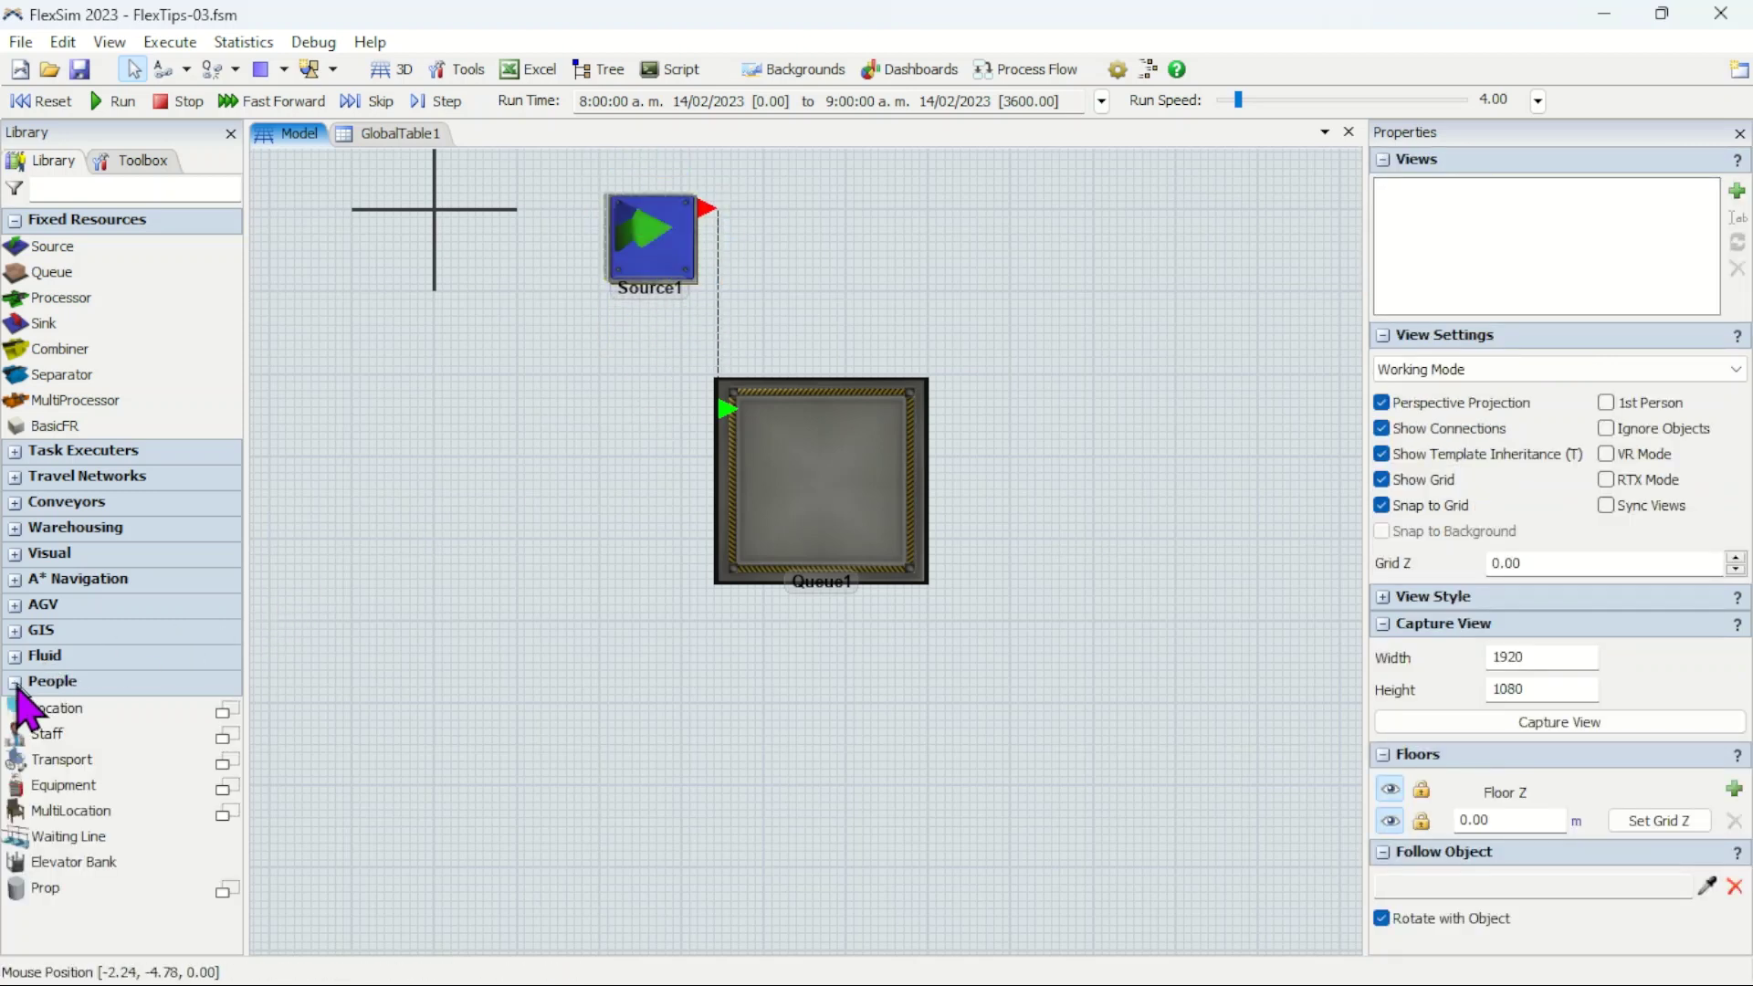
click(223, 890)
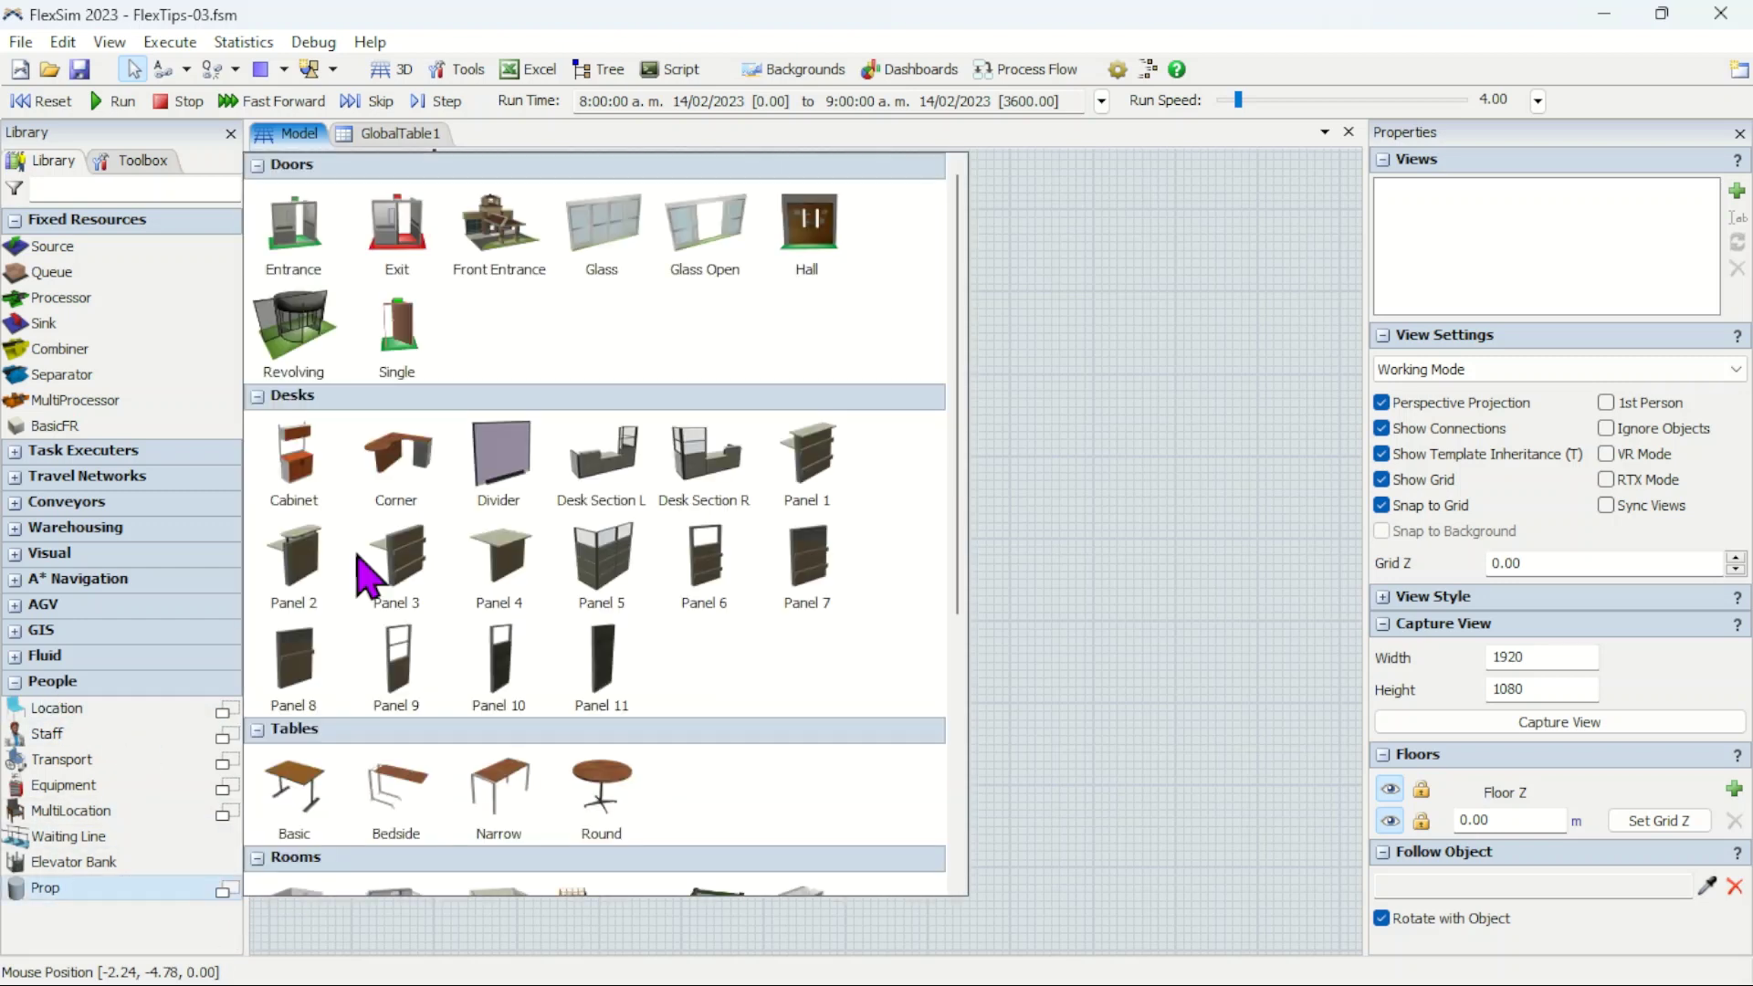
drag(294, 233, 553, 592)
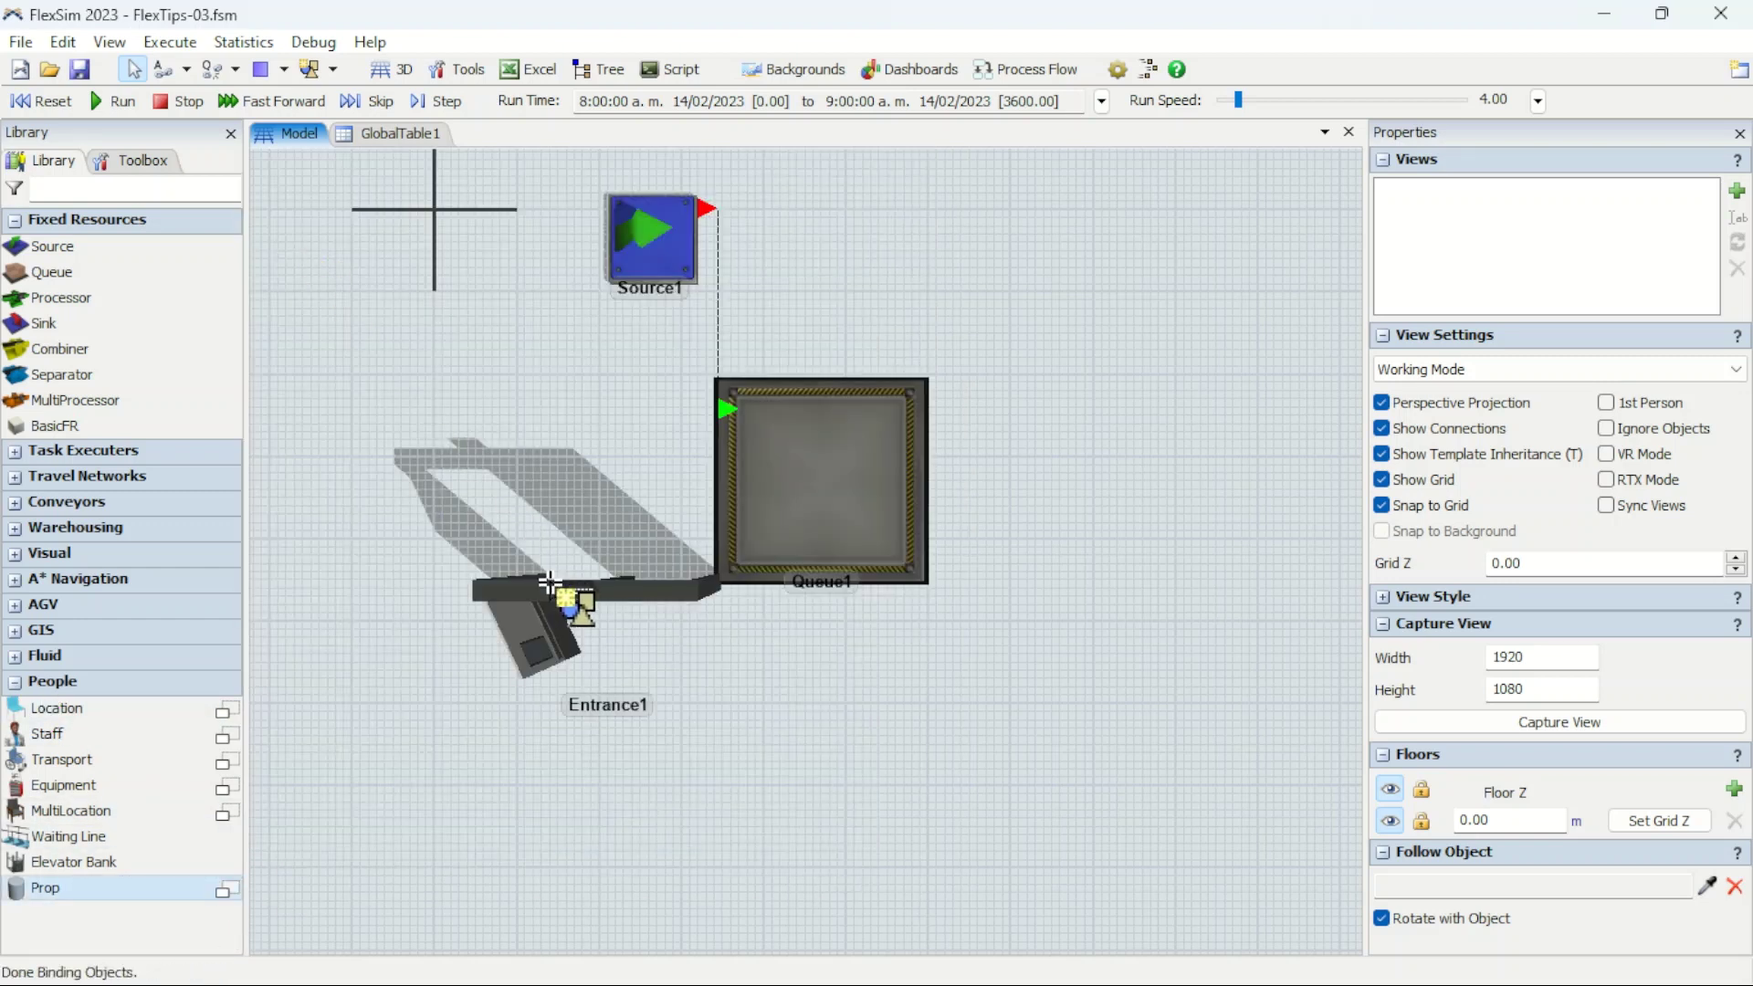
click(644, 612)
drag(543, 674, 650, 683)
drag(559, 740, 657, 571)
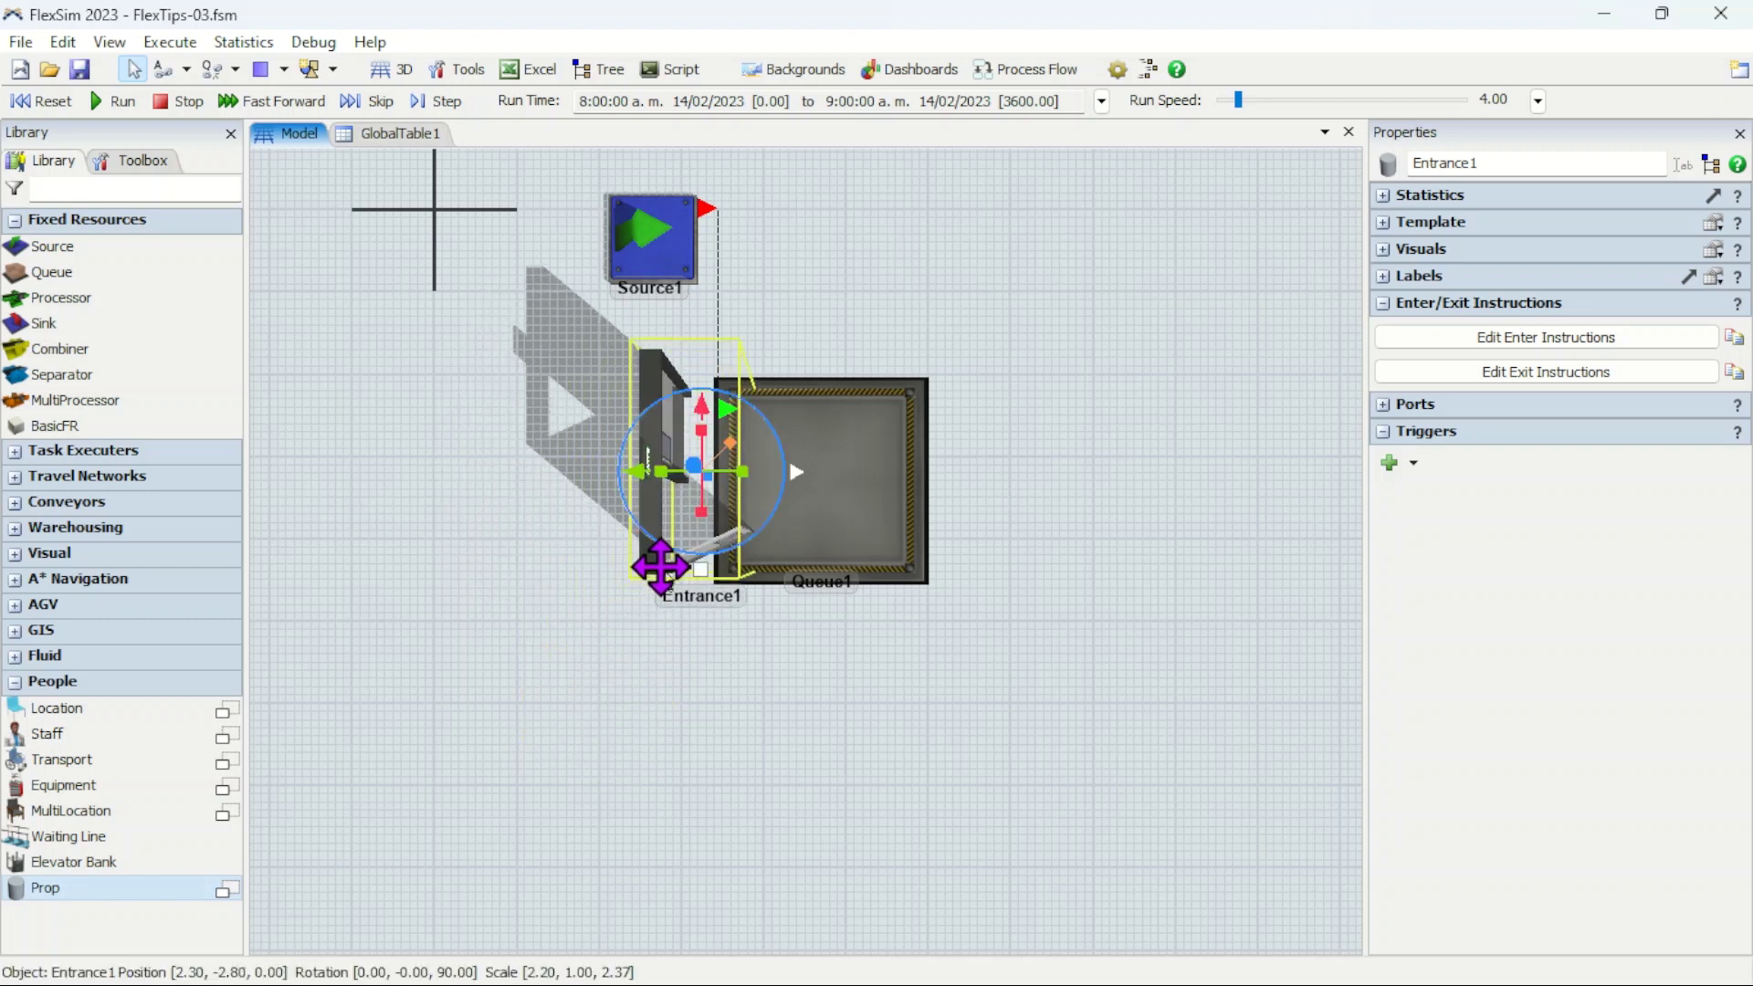
click(1009, 614)
Step: Set Source1's FlowItem Class to Man
click(667, 245)
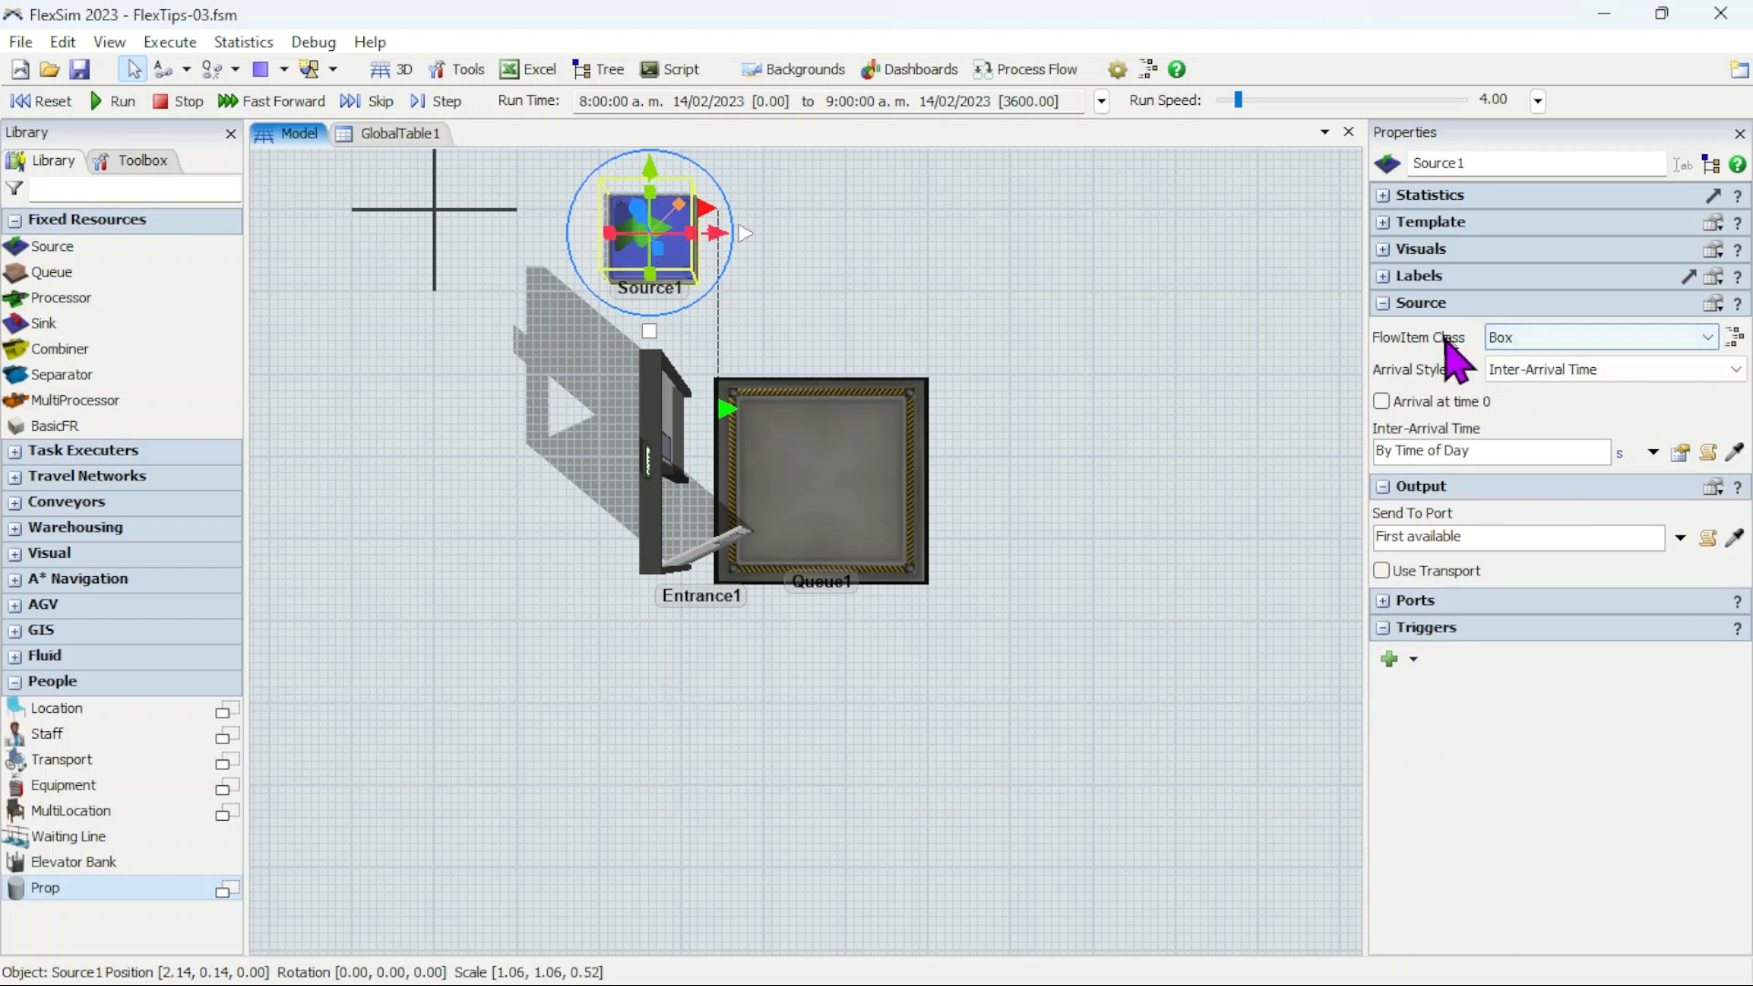
click(1529, 338)
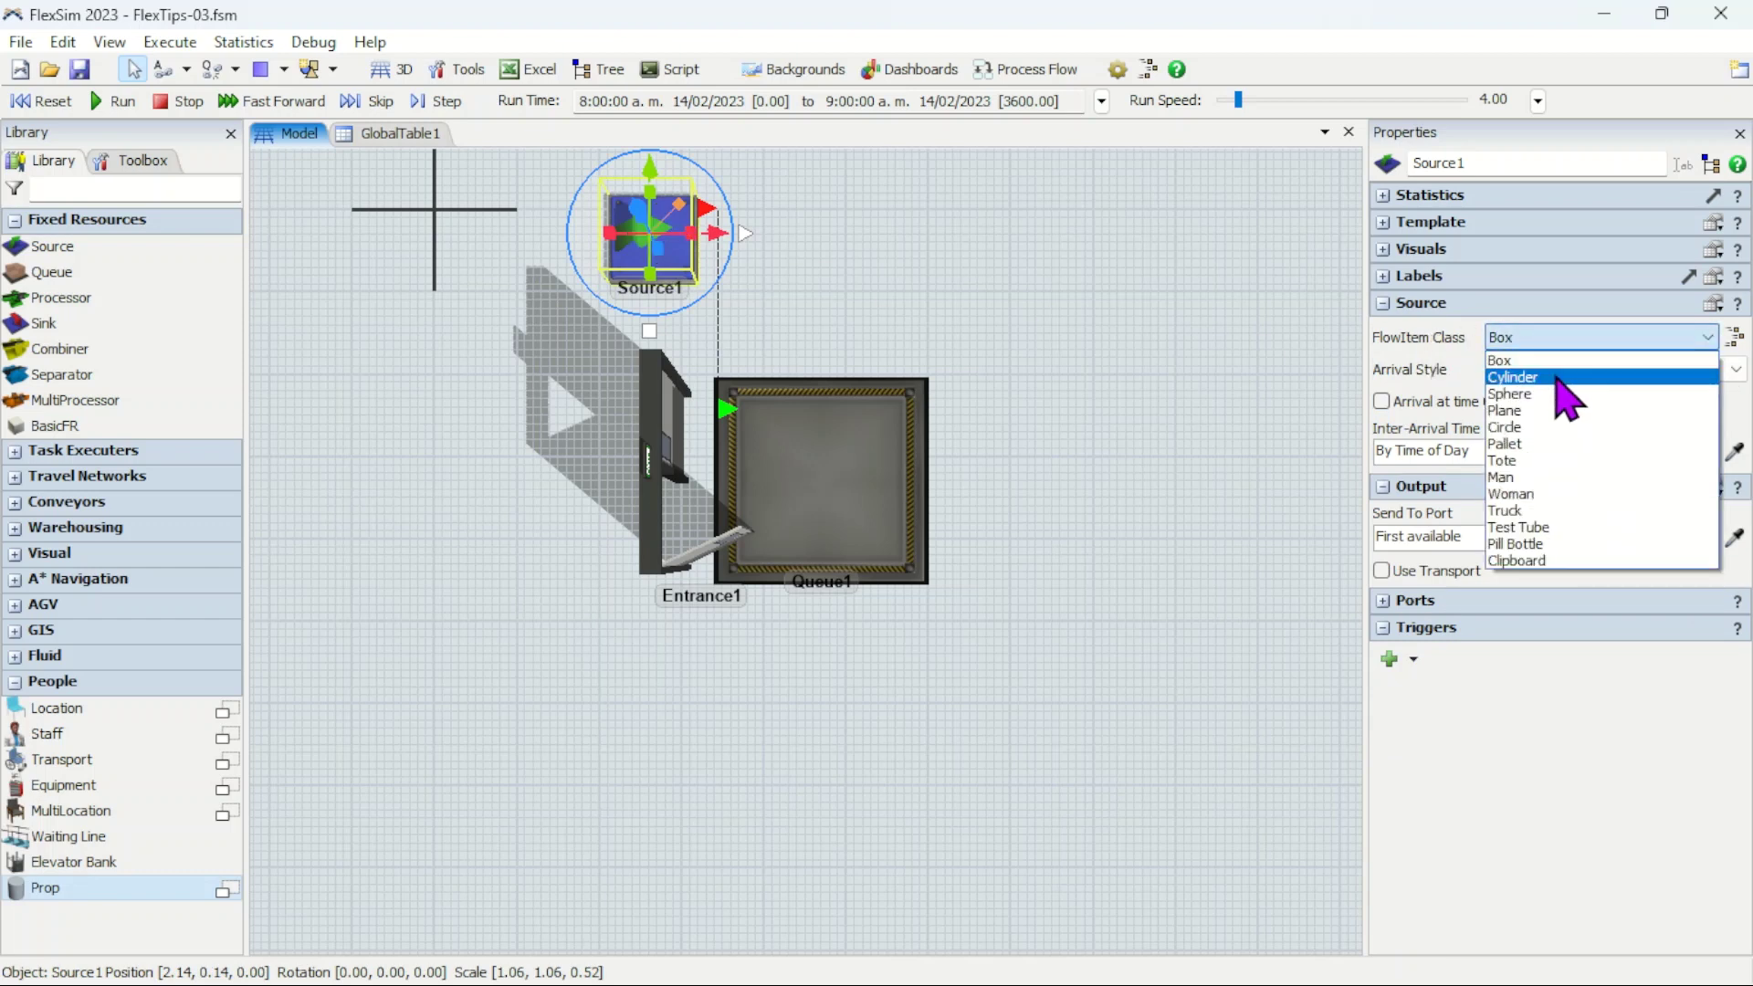
click(1537, 479)
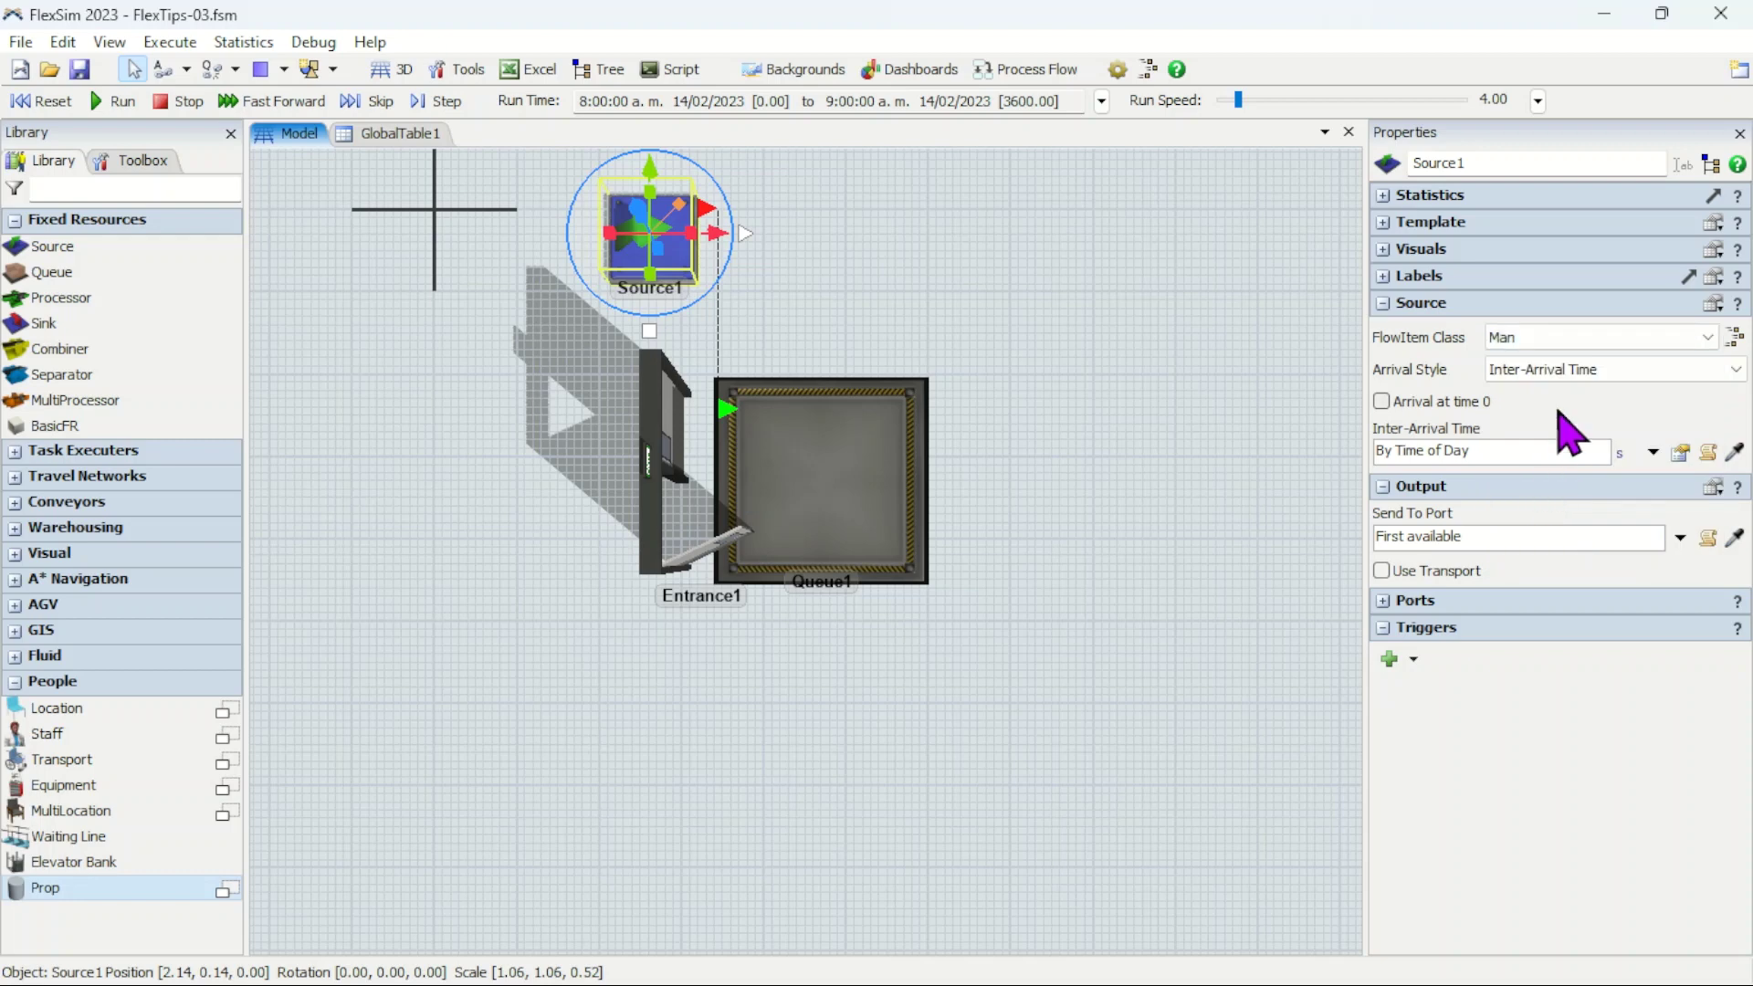
click(1151, 549)
right_drag(1150, 549, 1096, 521)
Step: Stretch Queue1 into a long, narrow strip starting at the entrance, about 6.44 m long and 1.60 m wide
click(850, 514)
mouse_move(868, 525)
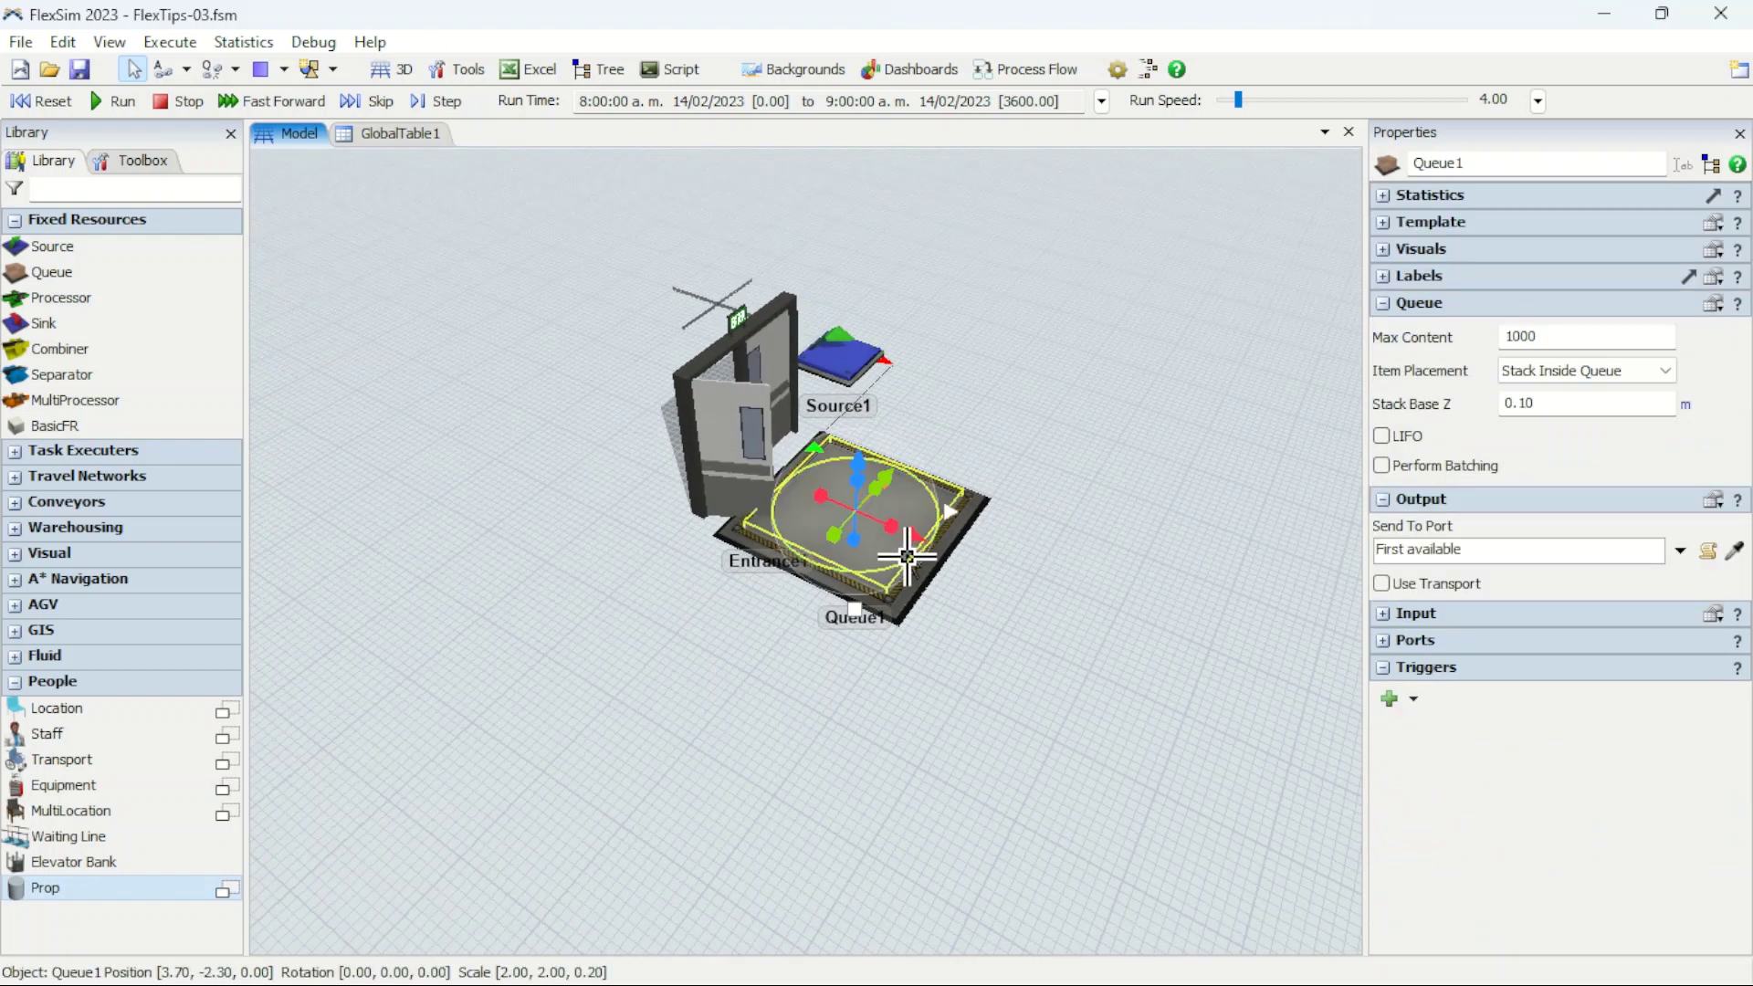
drag(950, 512, 1251, 687)
drag(1020, 680, 1016, 584)
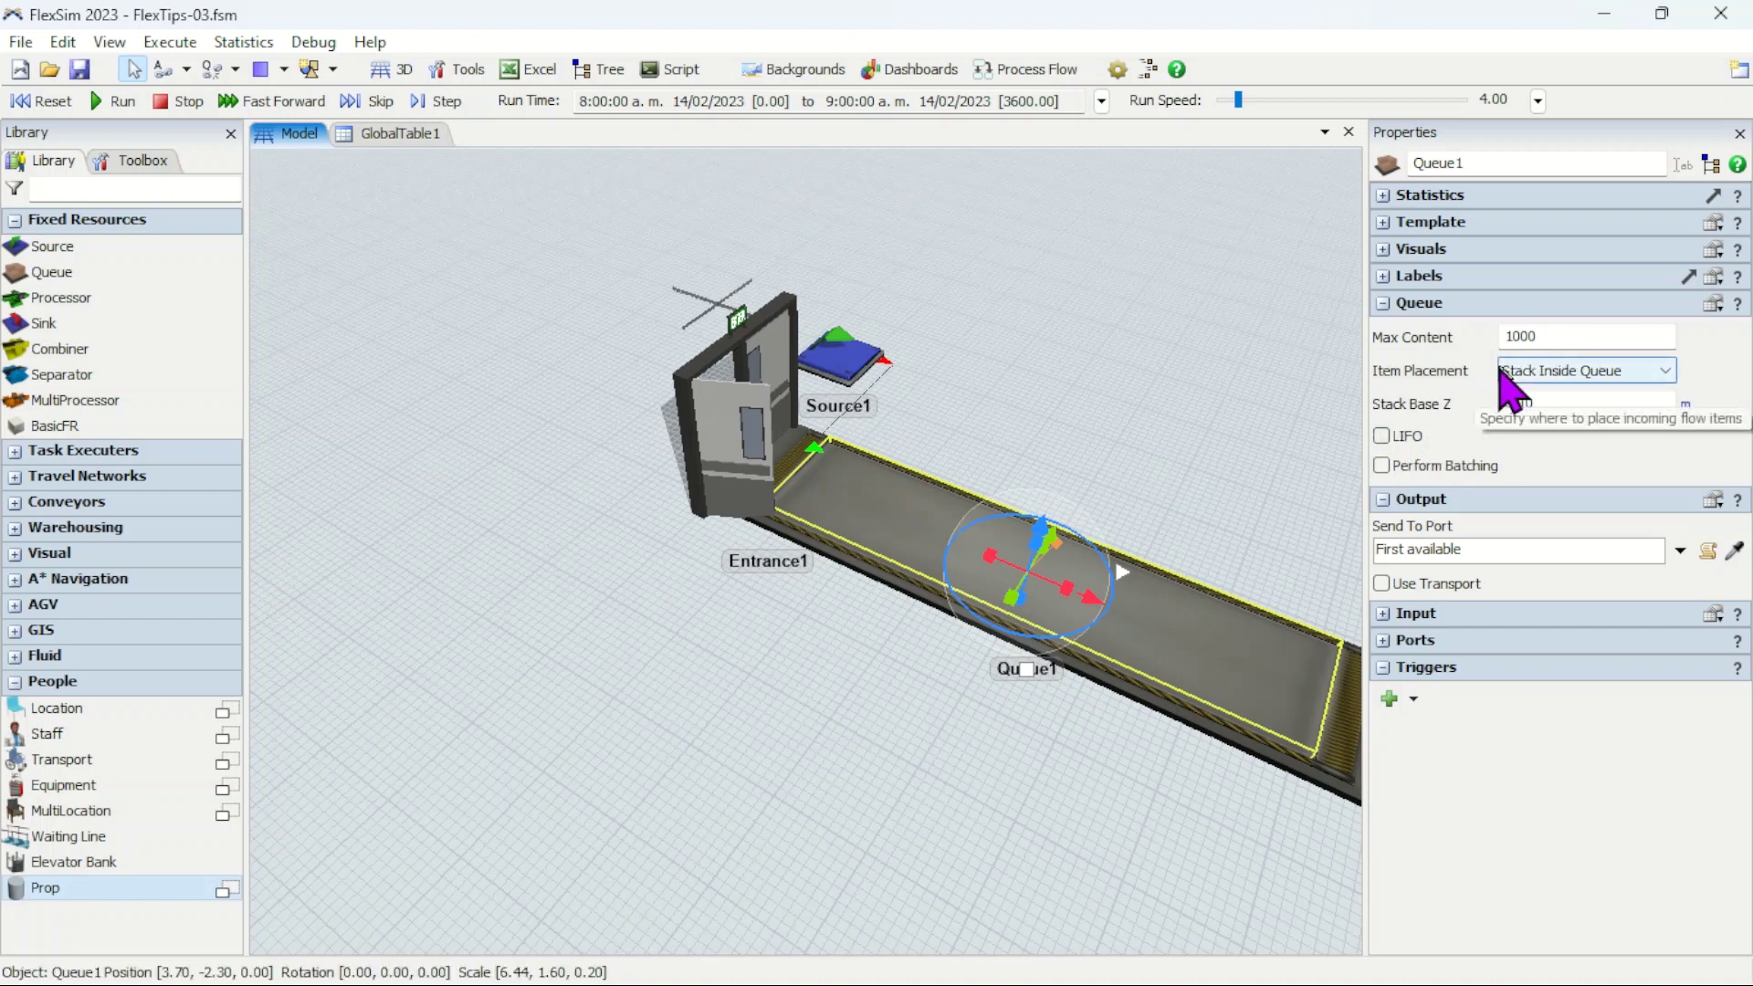
Step: Set Queue1's item placement to Horizontal Line and shift the queue to about position 4.34, -2.35
click(1530, 375)
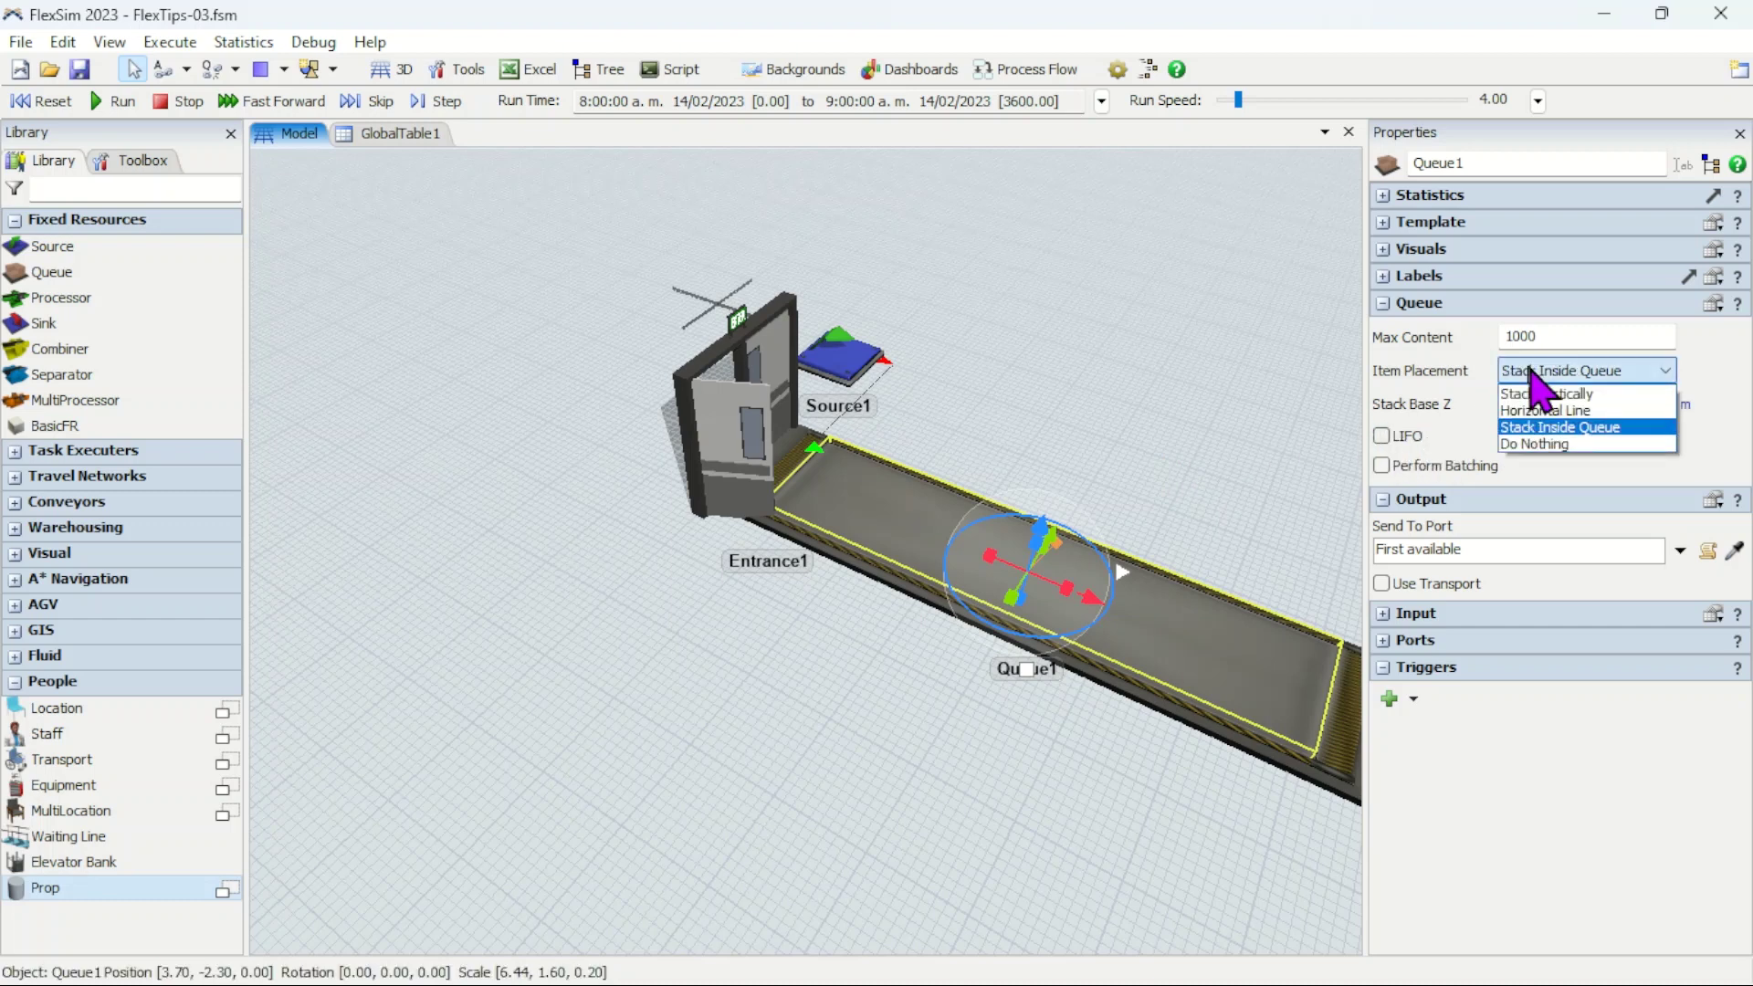
click(1590, 412)
click(1147, 493)
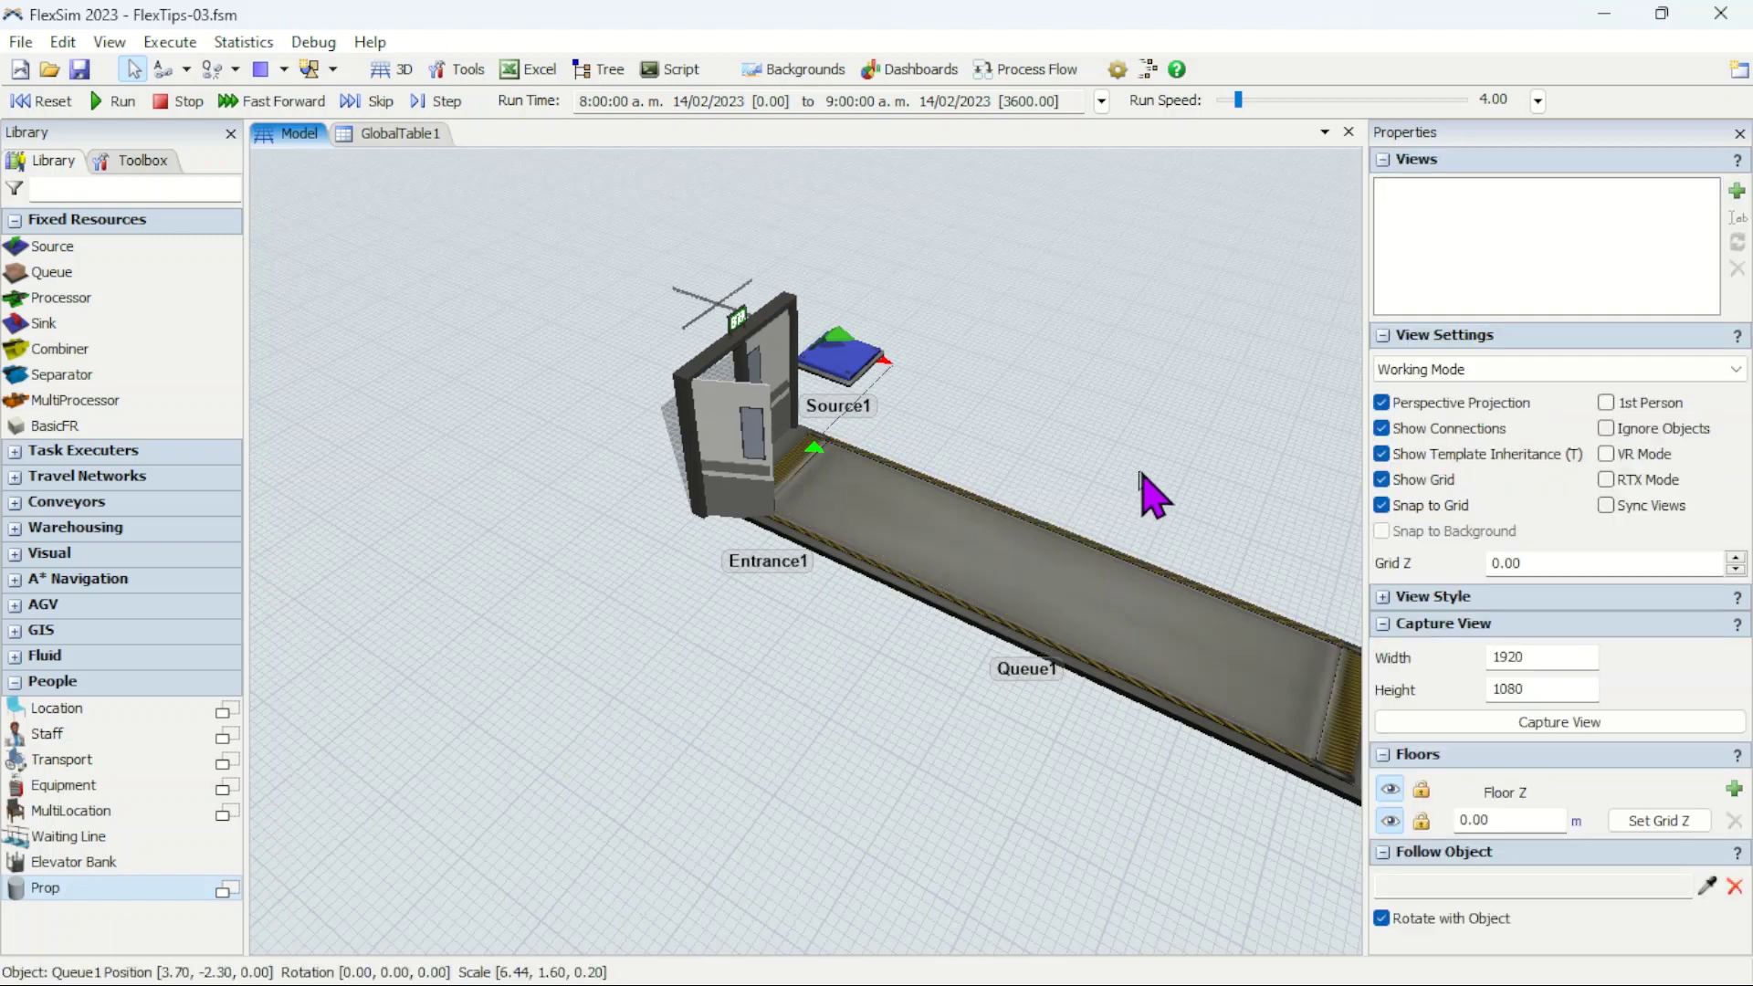
drag(1147, 493, 977, 447)
drag(673, 481, 717, 510)
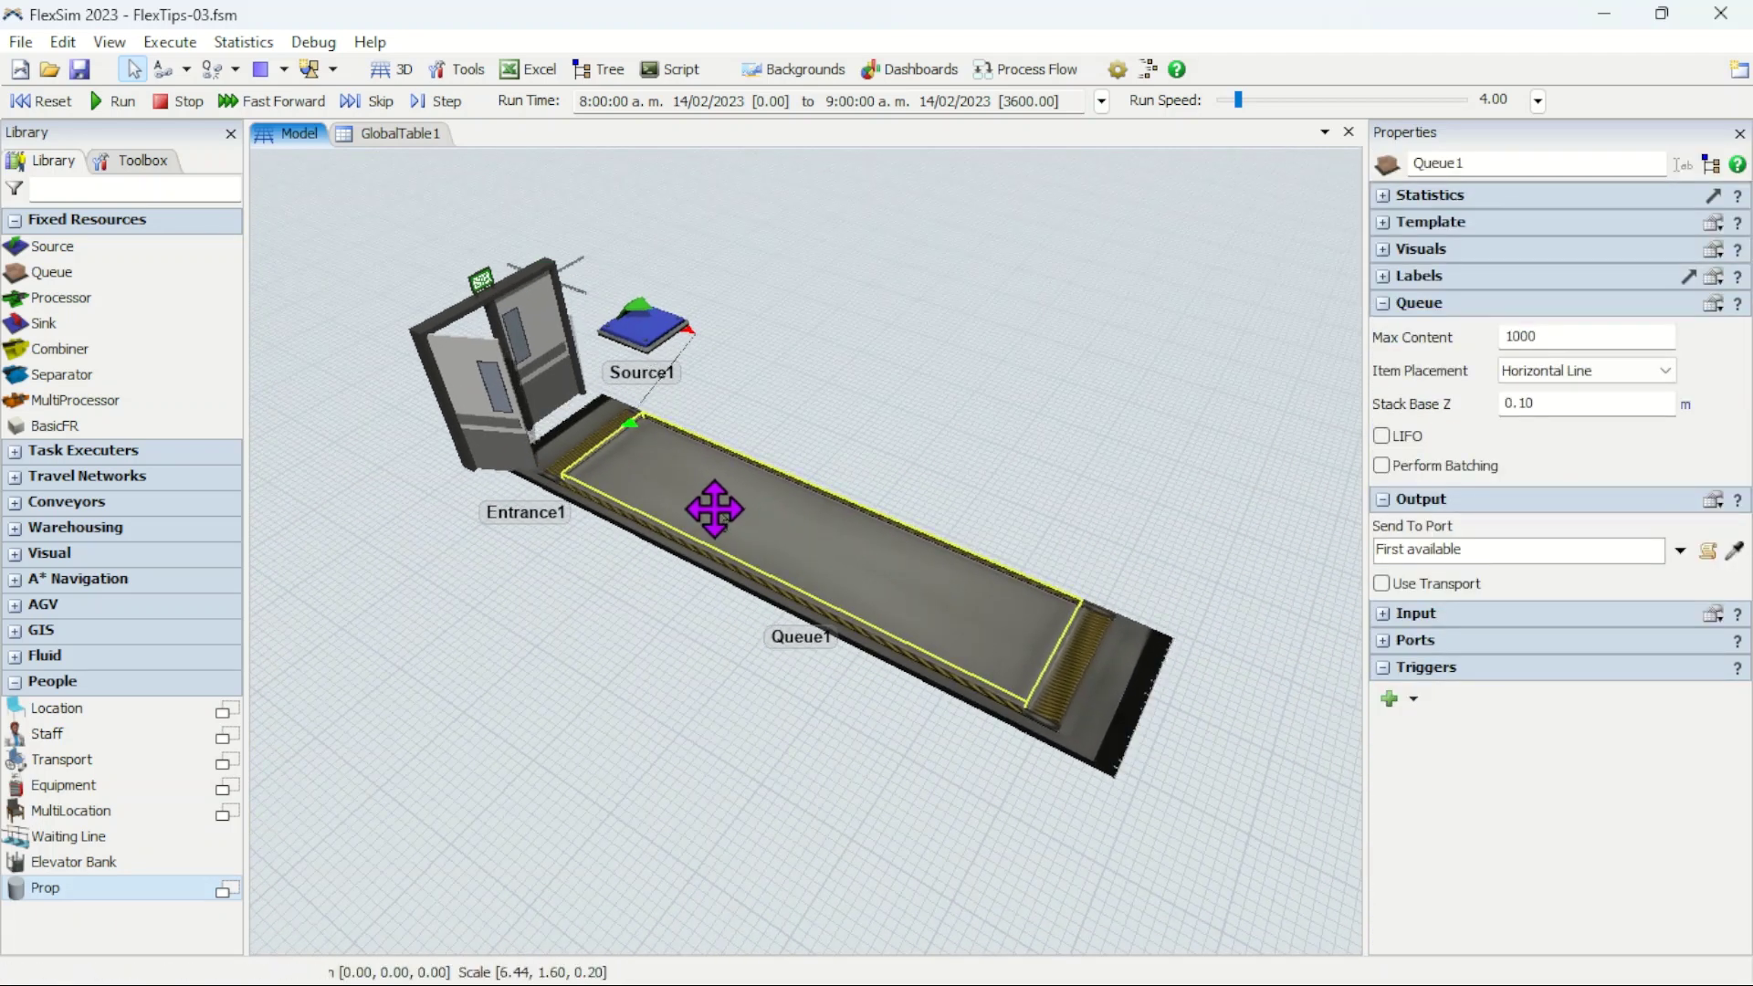
click(817, 440)
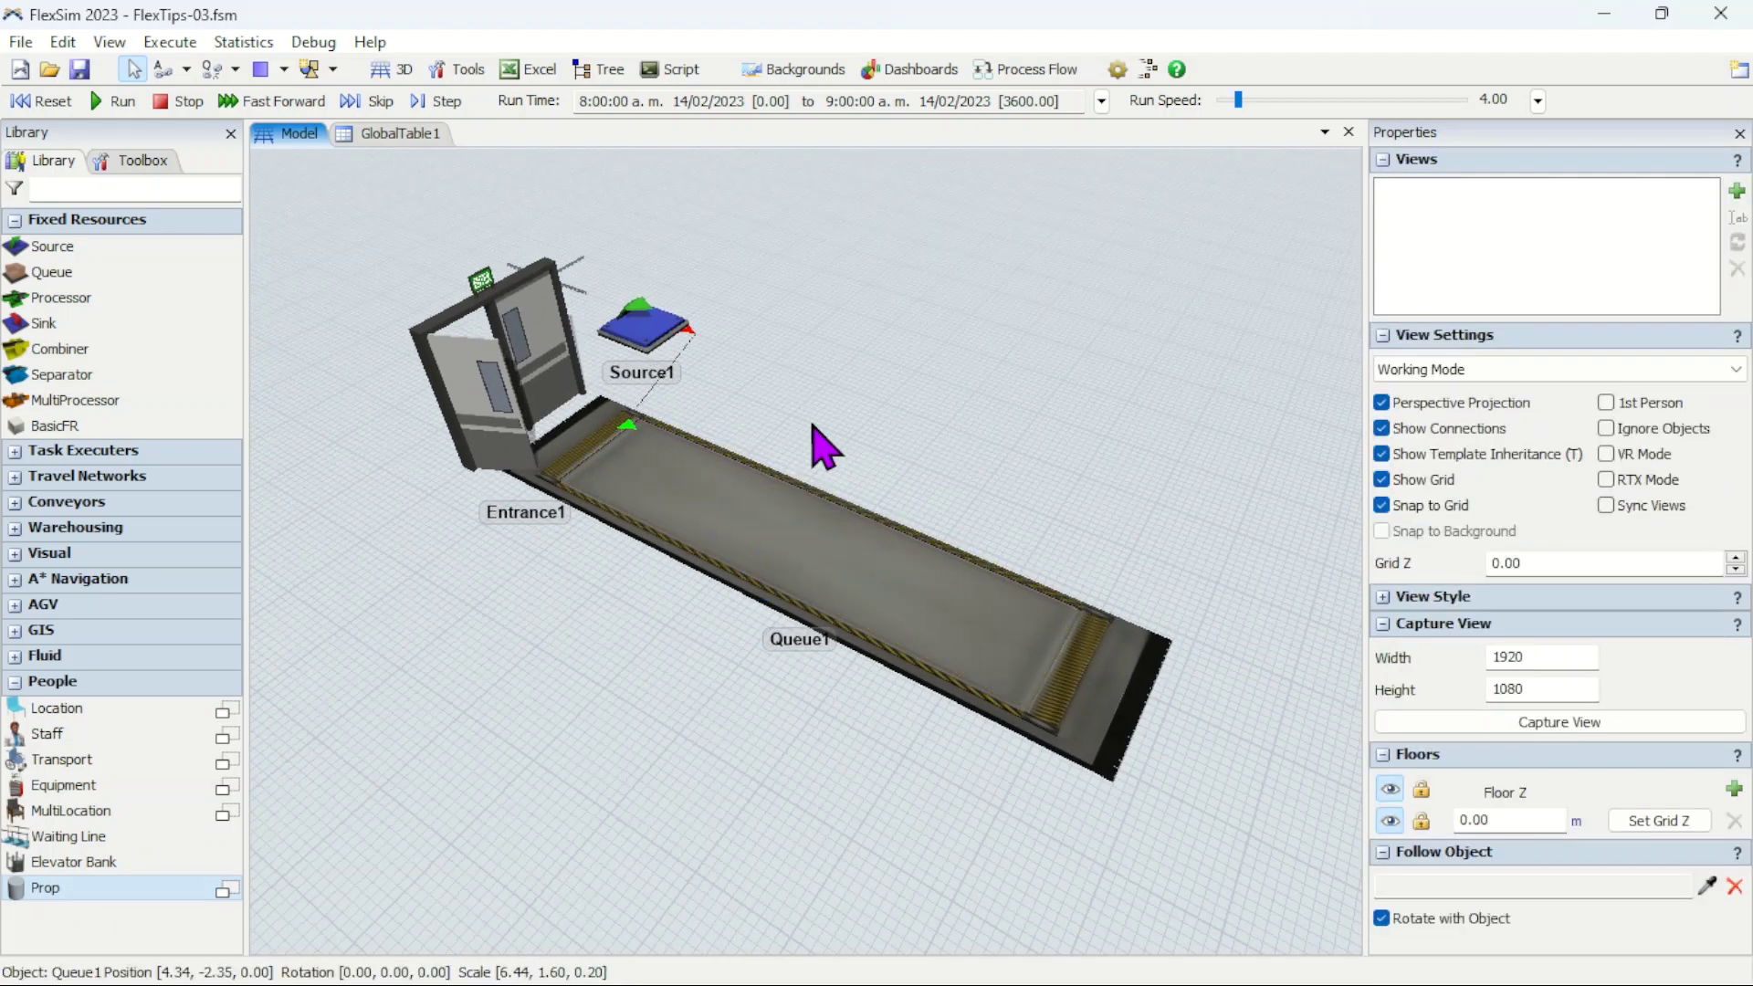
Step: Reset the model and skip event by event through the first arrivals into Queue1
click(42, 102)
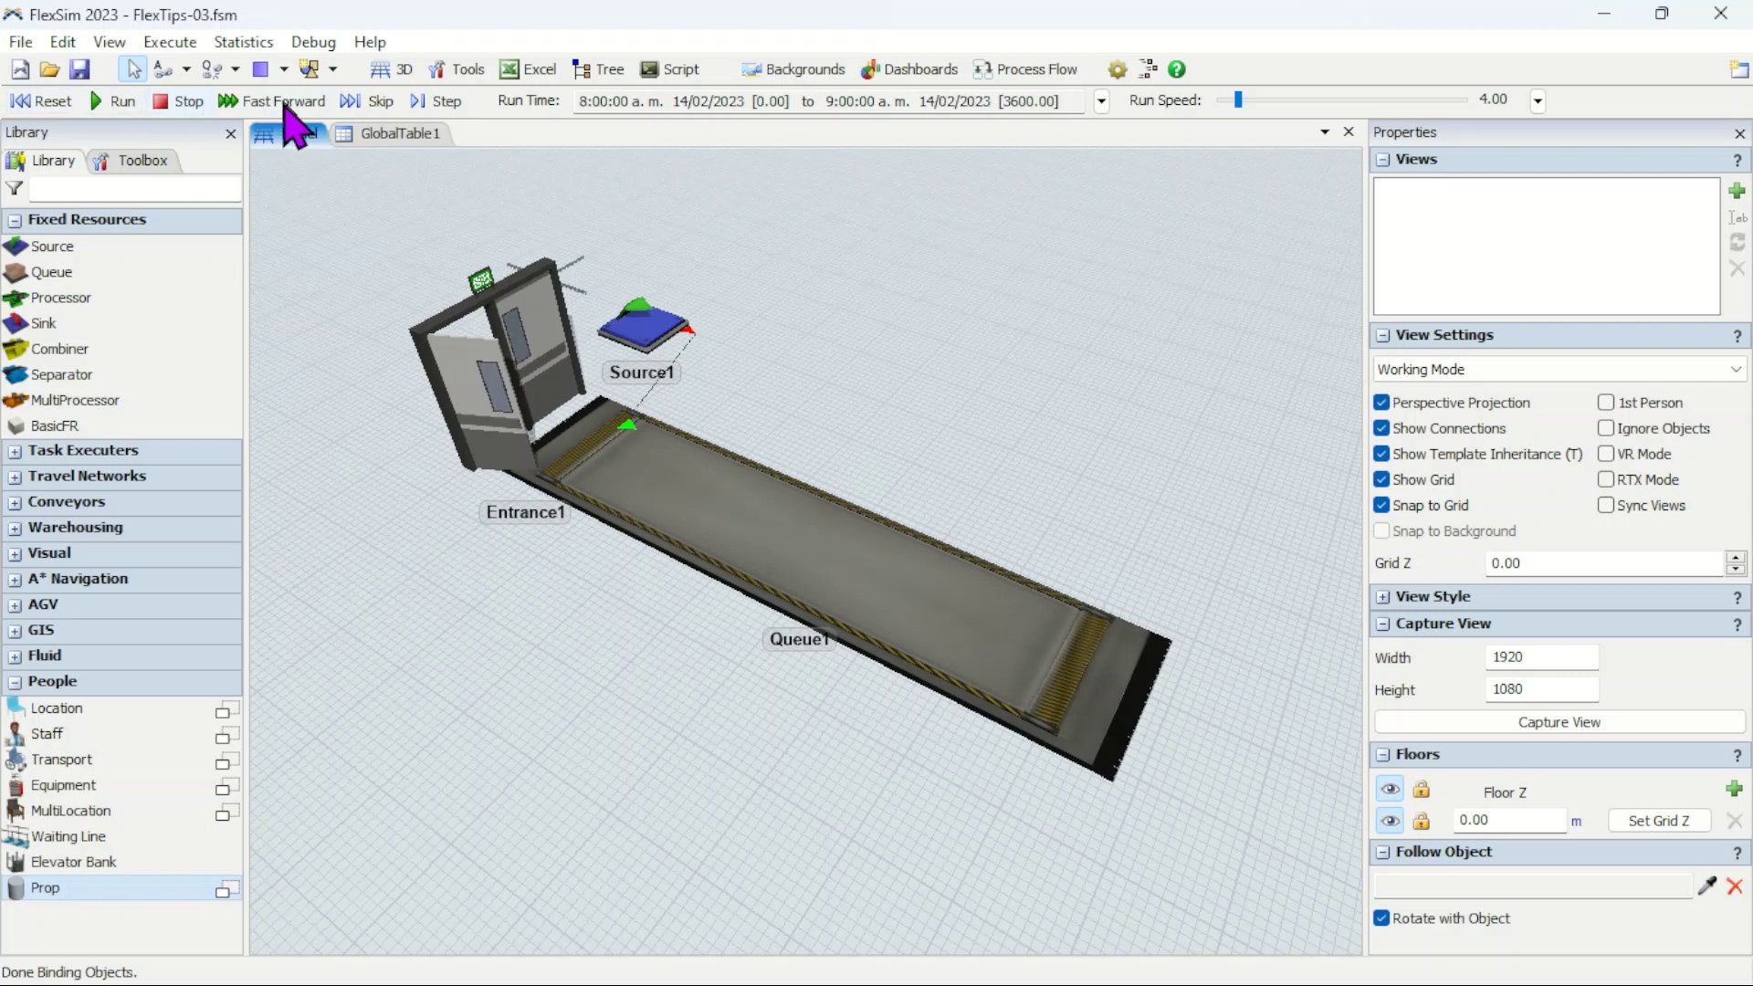
click(376, 103)
click(375, 102)
click(375, 103)
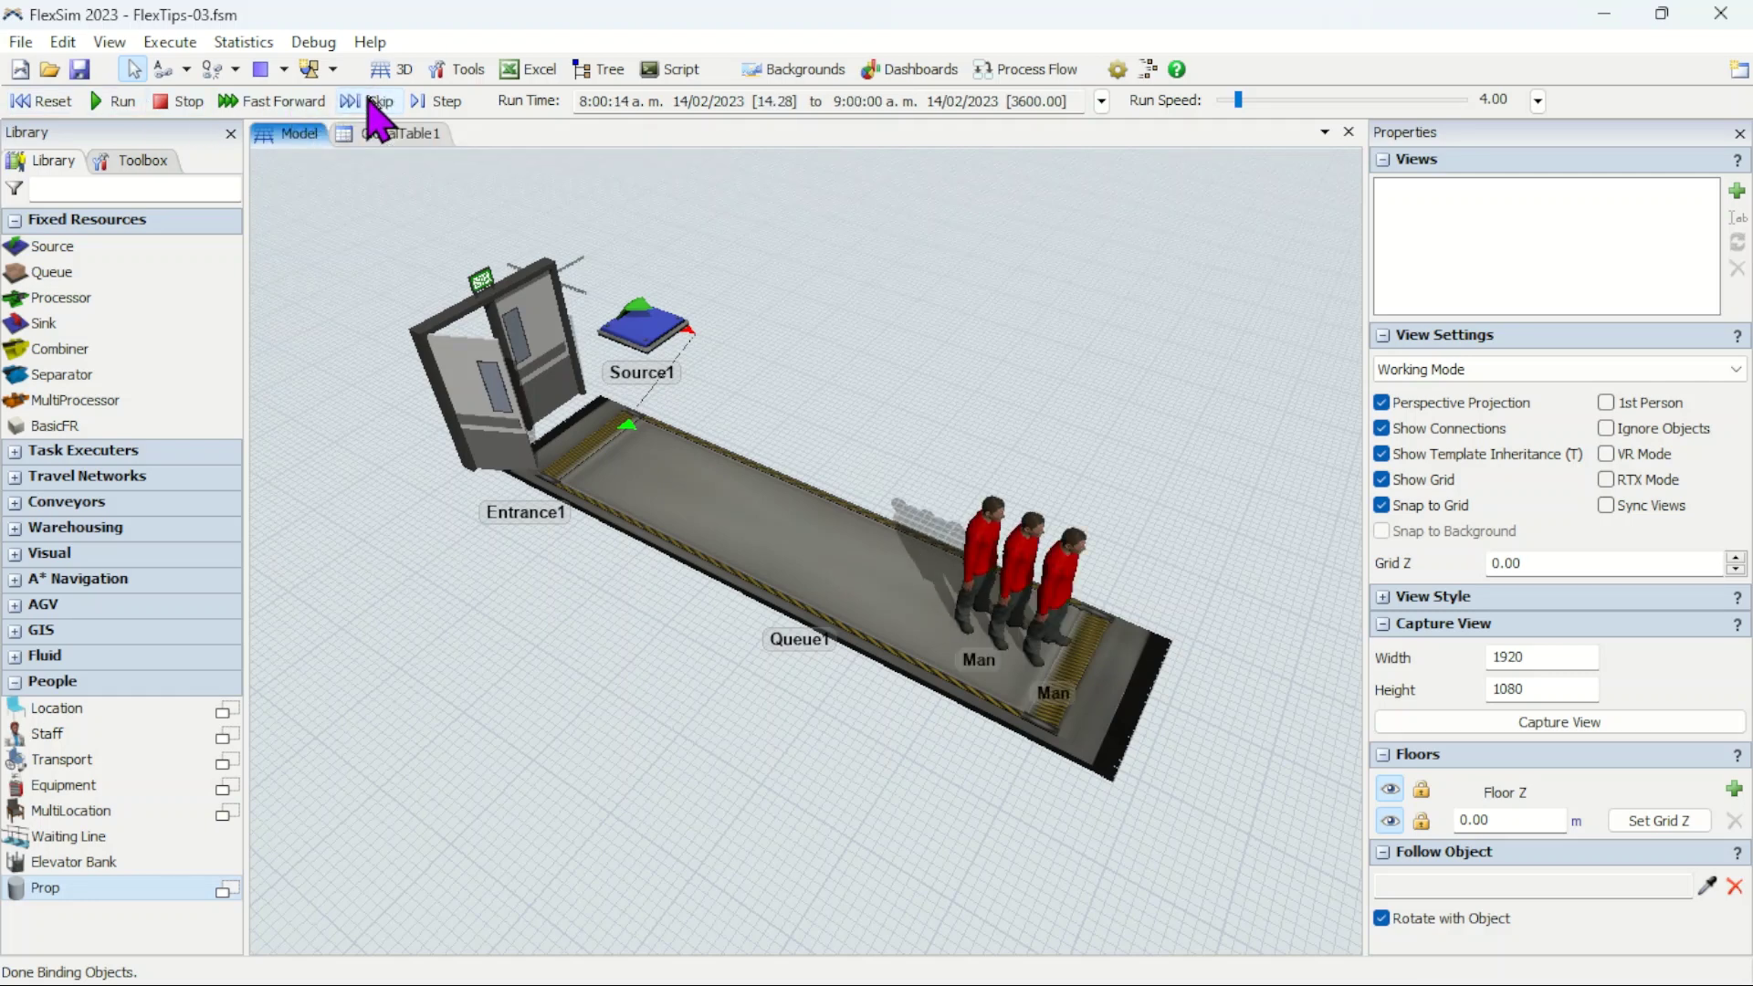
click(374, 102)
click(374, 103)
click(374, 102)
click(375, 102)
click(375, 103)
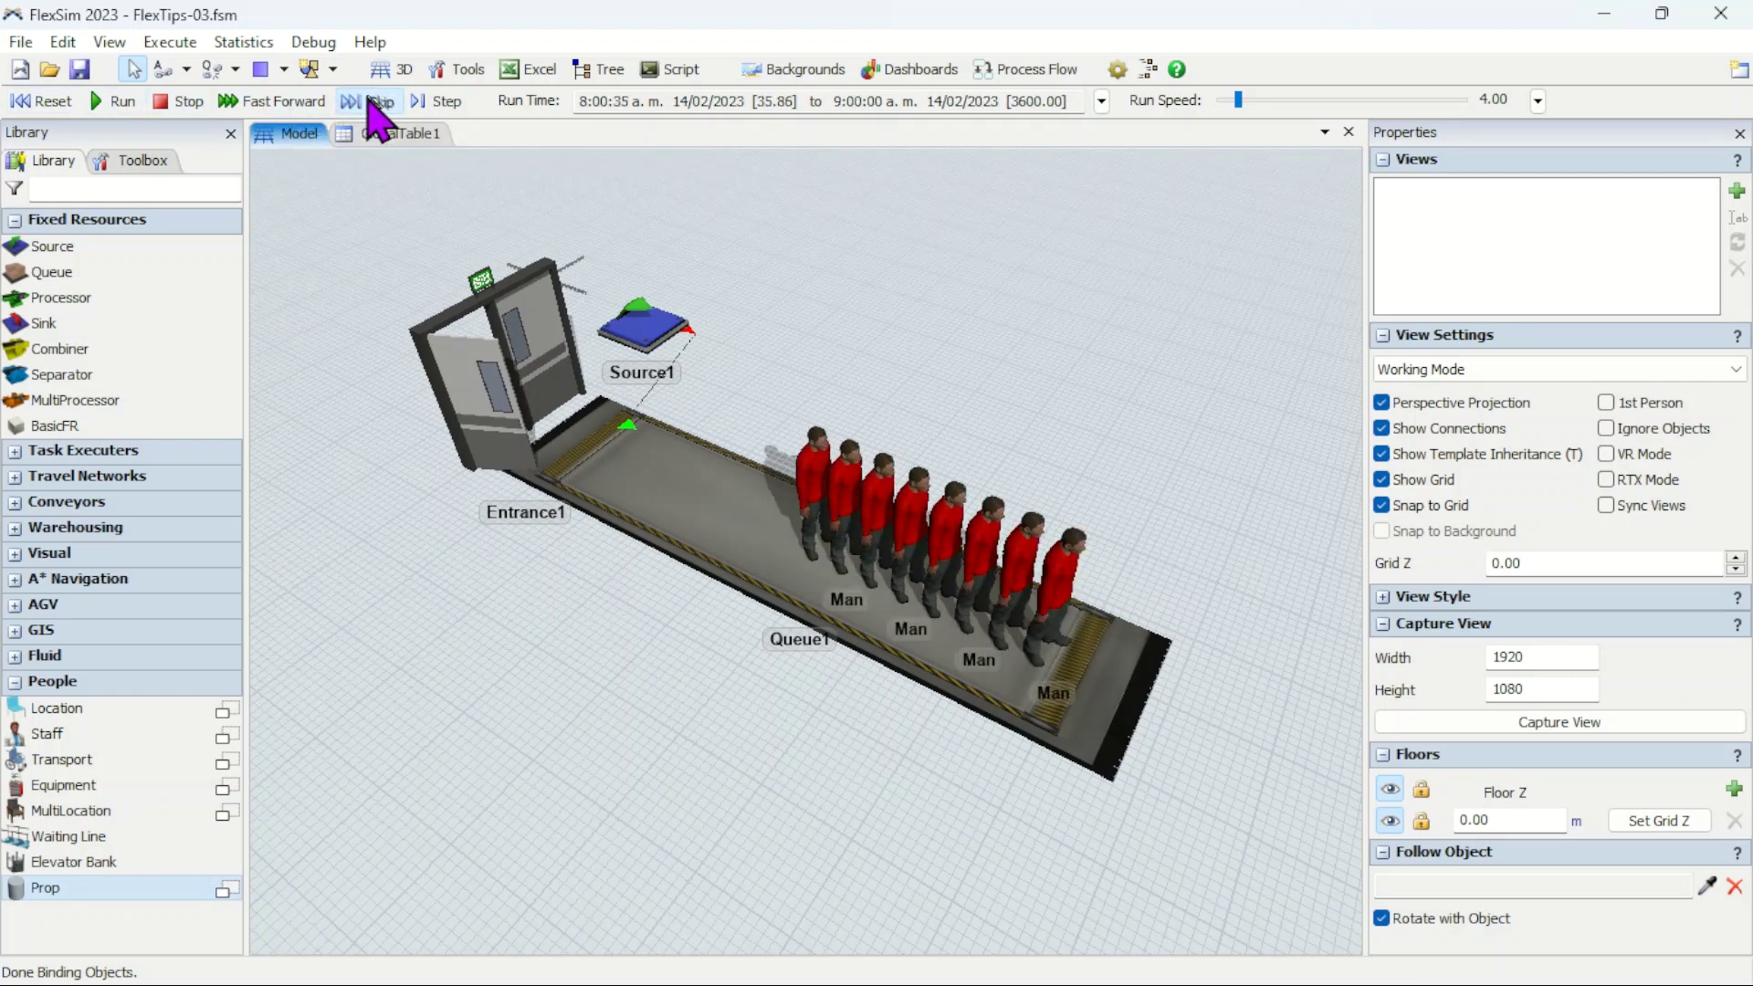
click(374, 102)
click(374, 102)
click(374, 103)
click(374, 102)
click(375, 102)
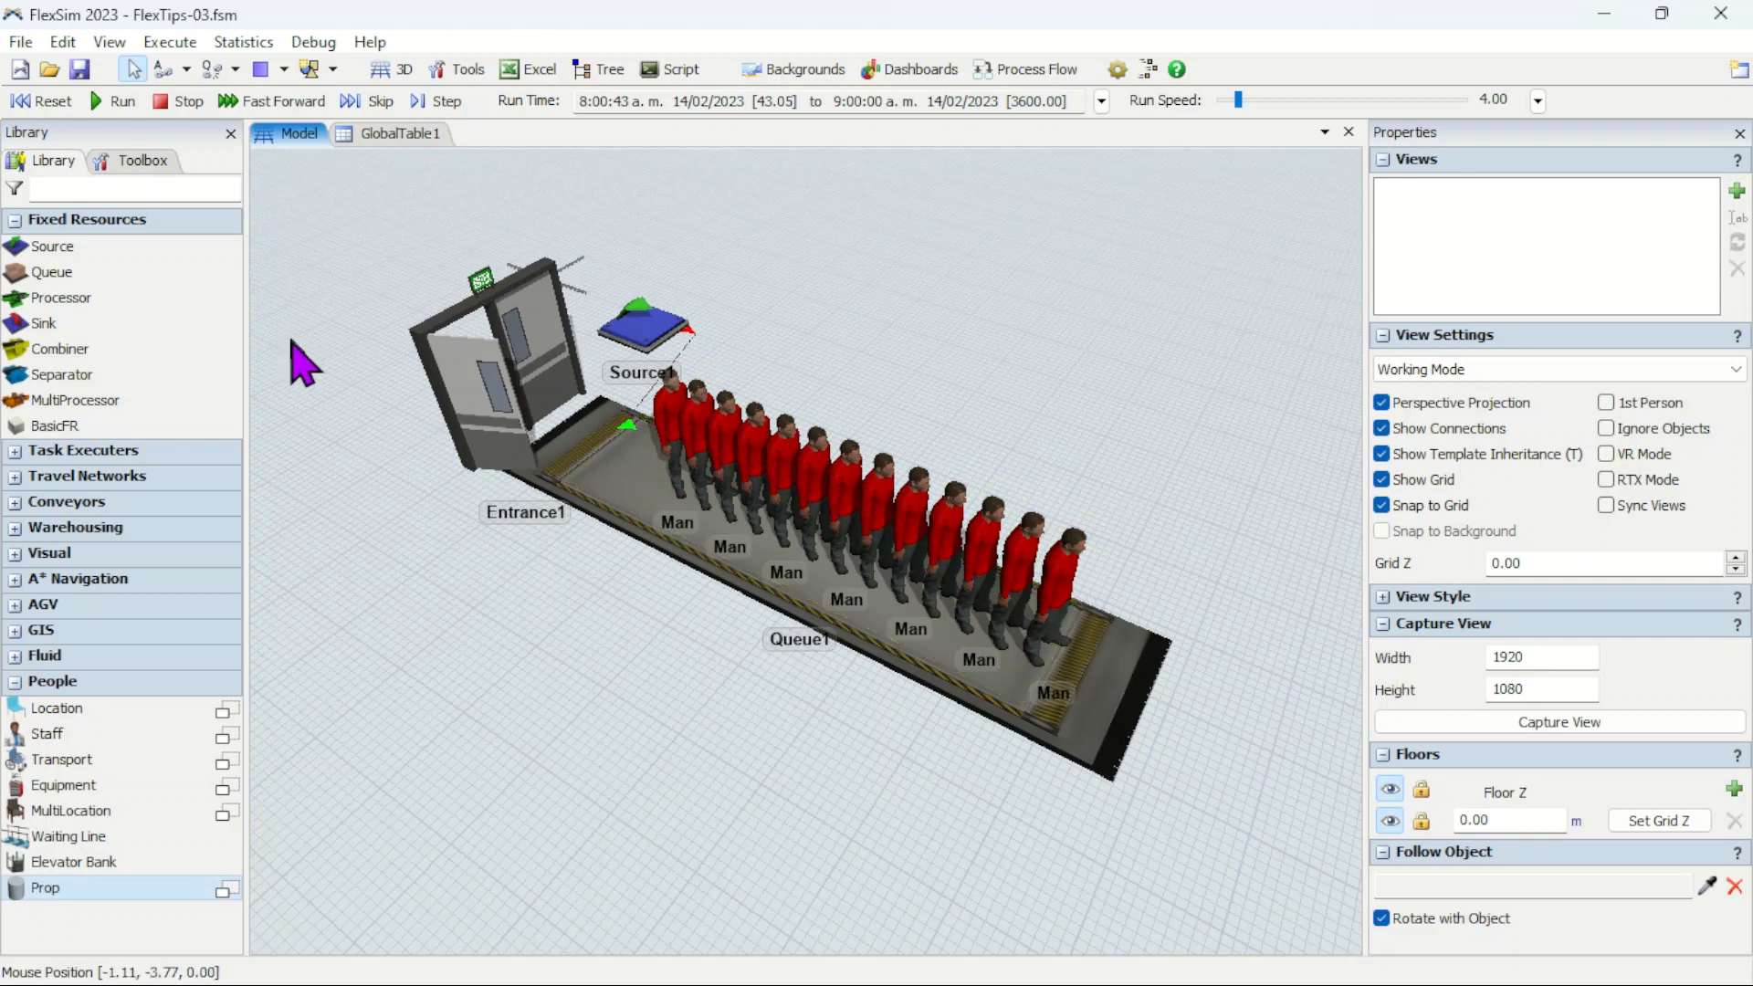
Step: Reset and rerun the simulation, raising the run speed to 28.00
scroll(311, 365, down, 1)
click(53, 102)
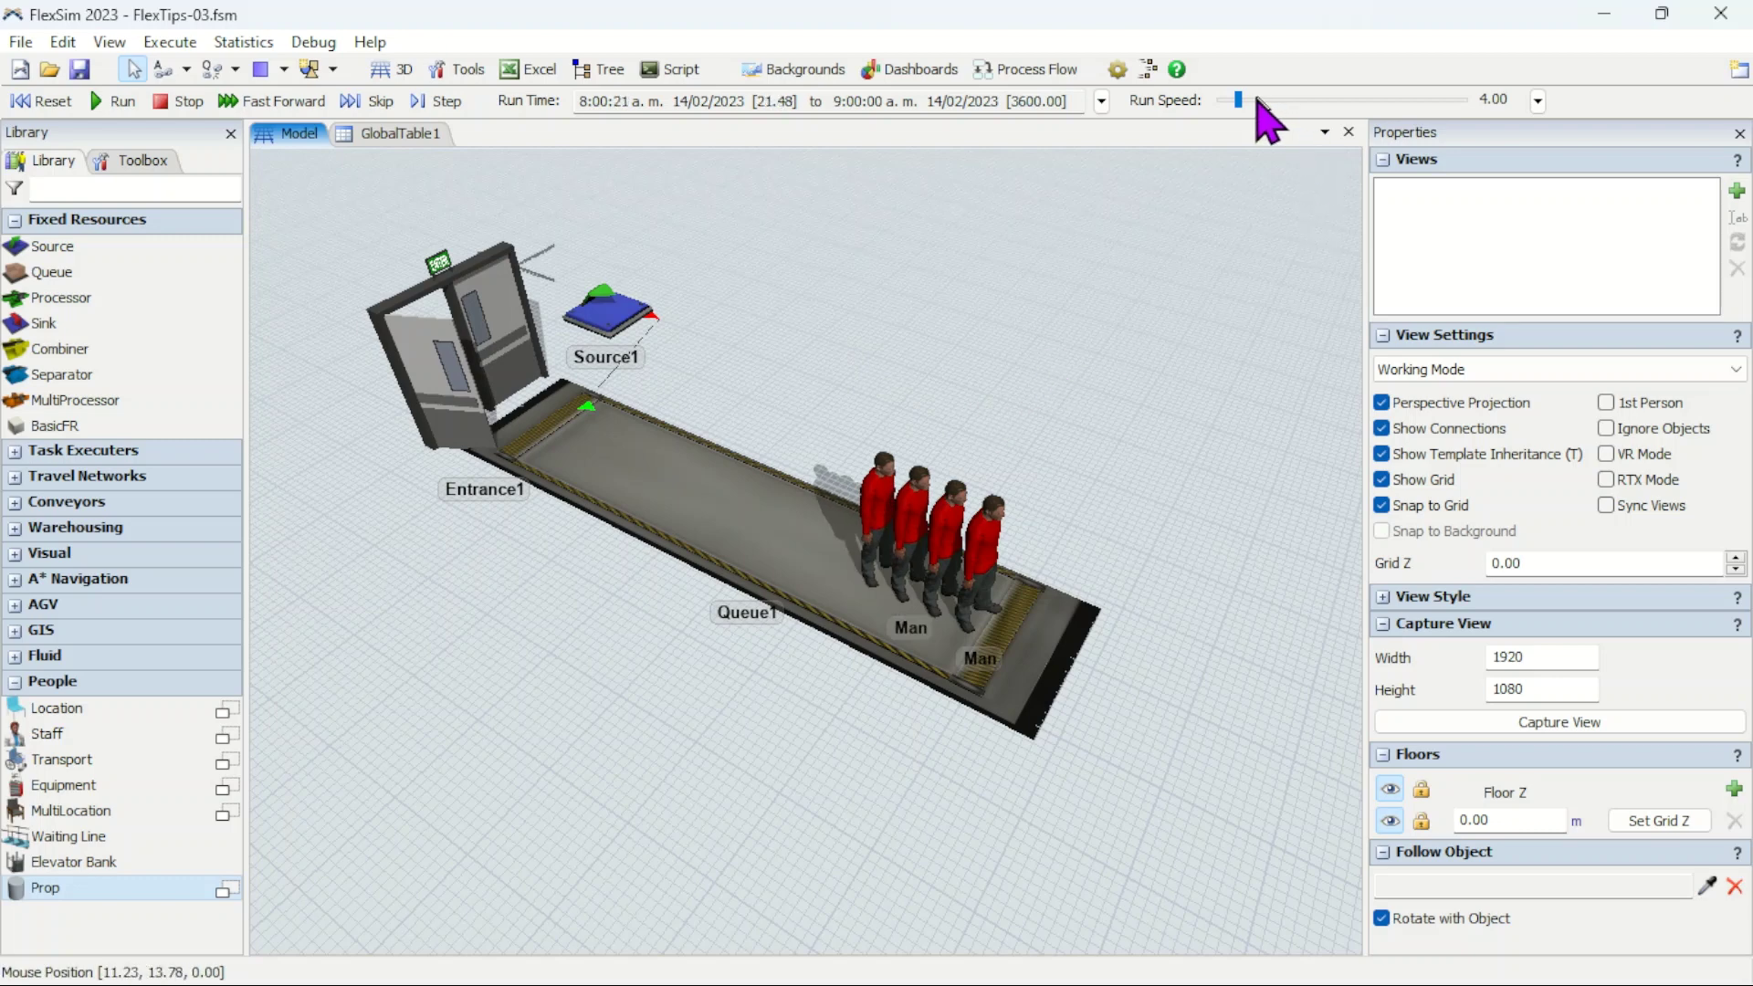
drag(1257, 98, 1254, 96)
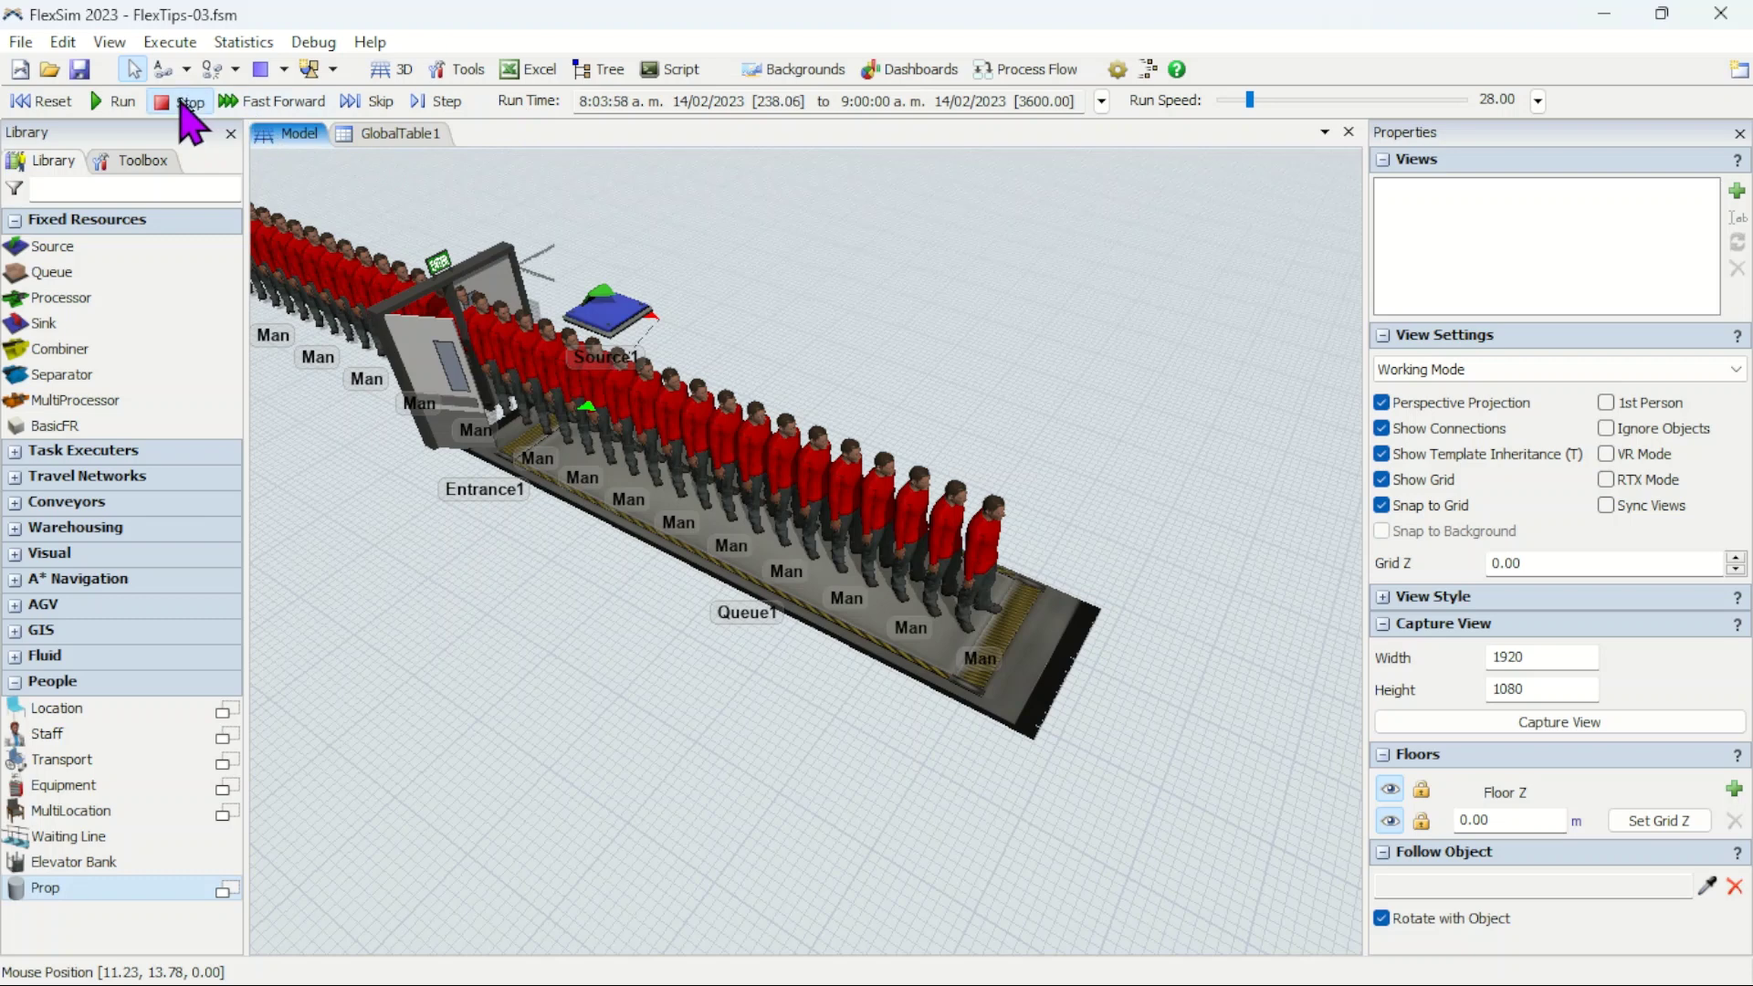
Step: Compare the run with the 08:00 a.m. expression in GlobalTable1, and return to the model view
click(382, 133)
click(614, 371)
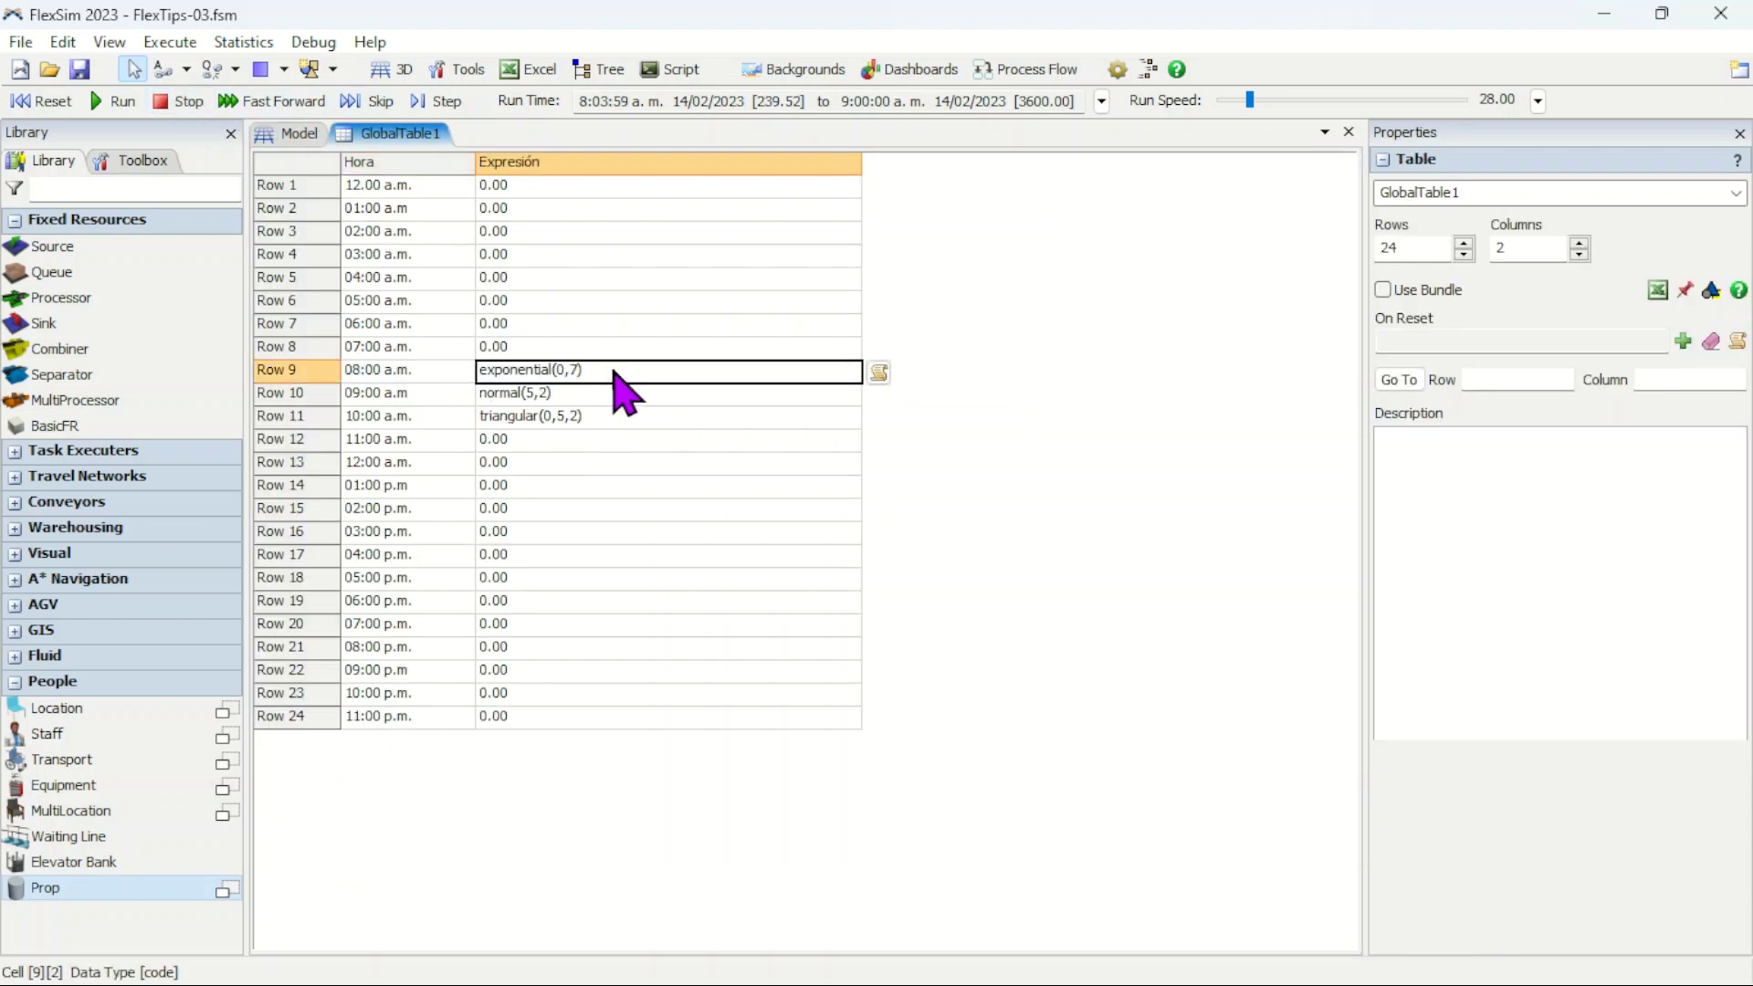
click(290, 134)
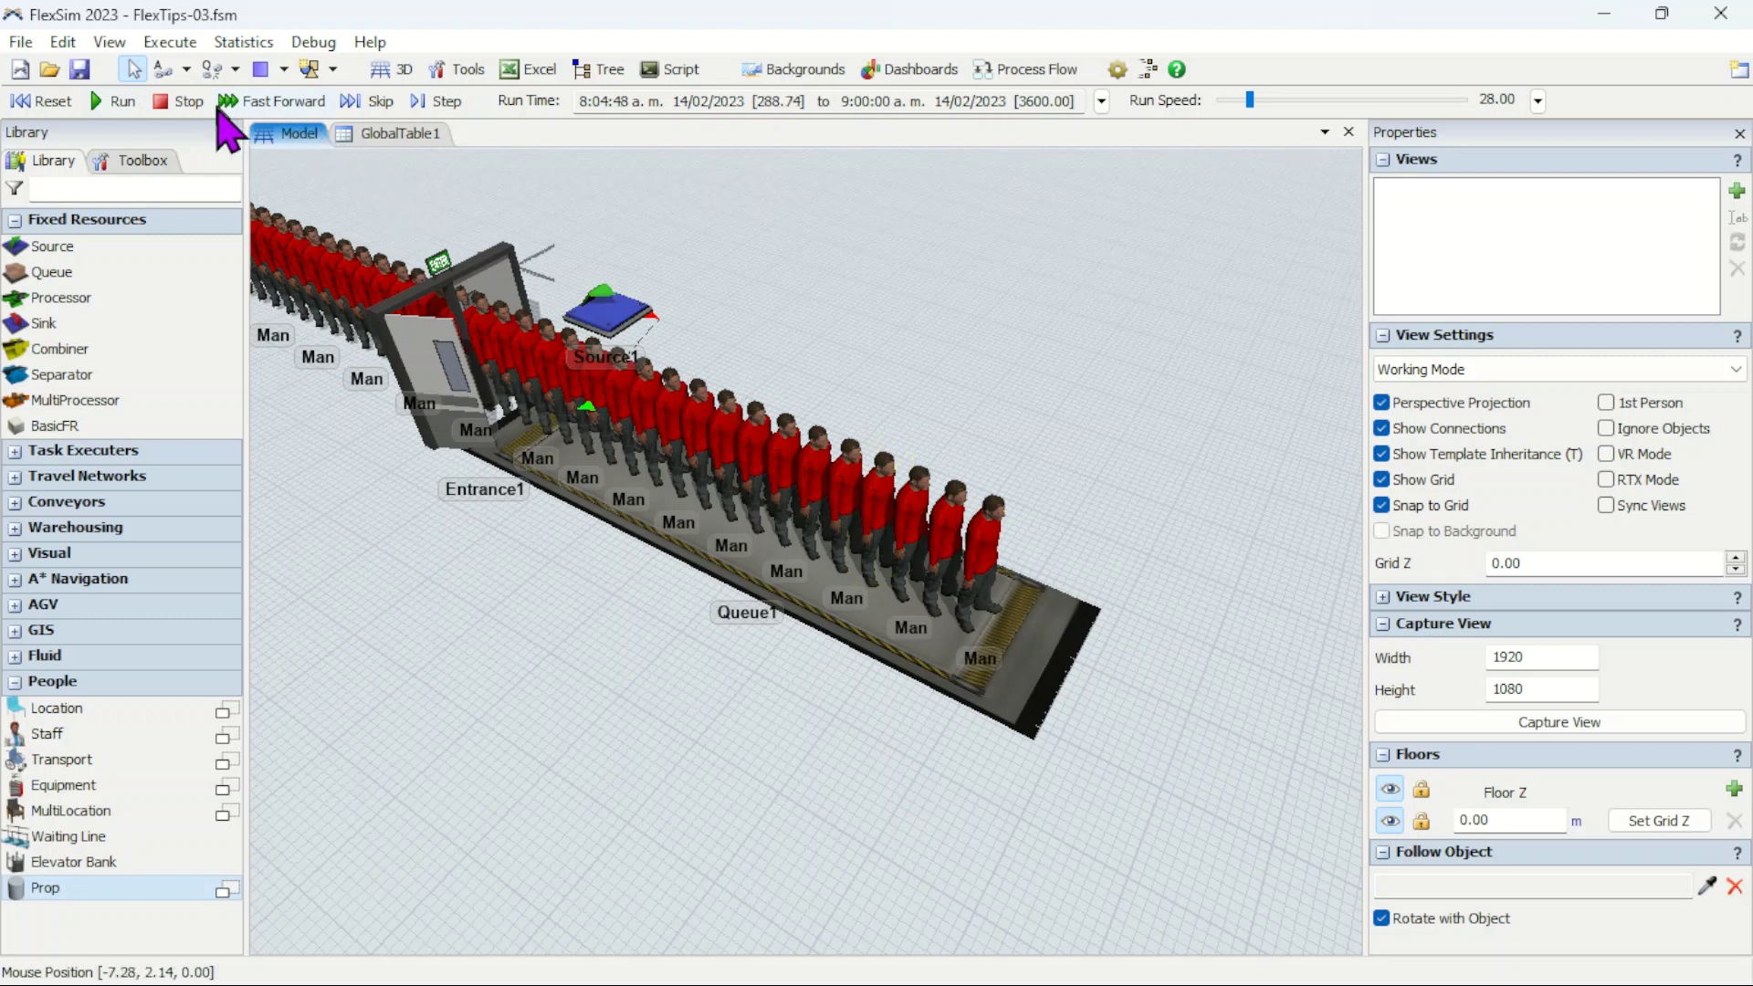
Step: Reset the simulation and collapse the People and Fixed Resources library groups
click(39, 102)
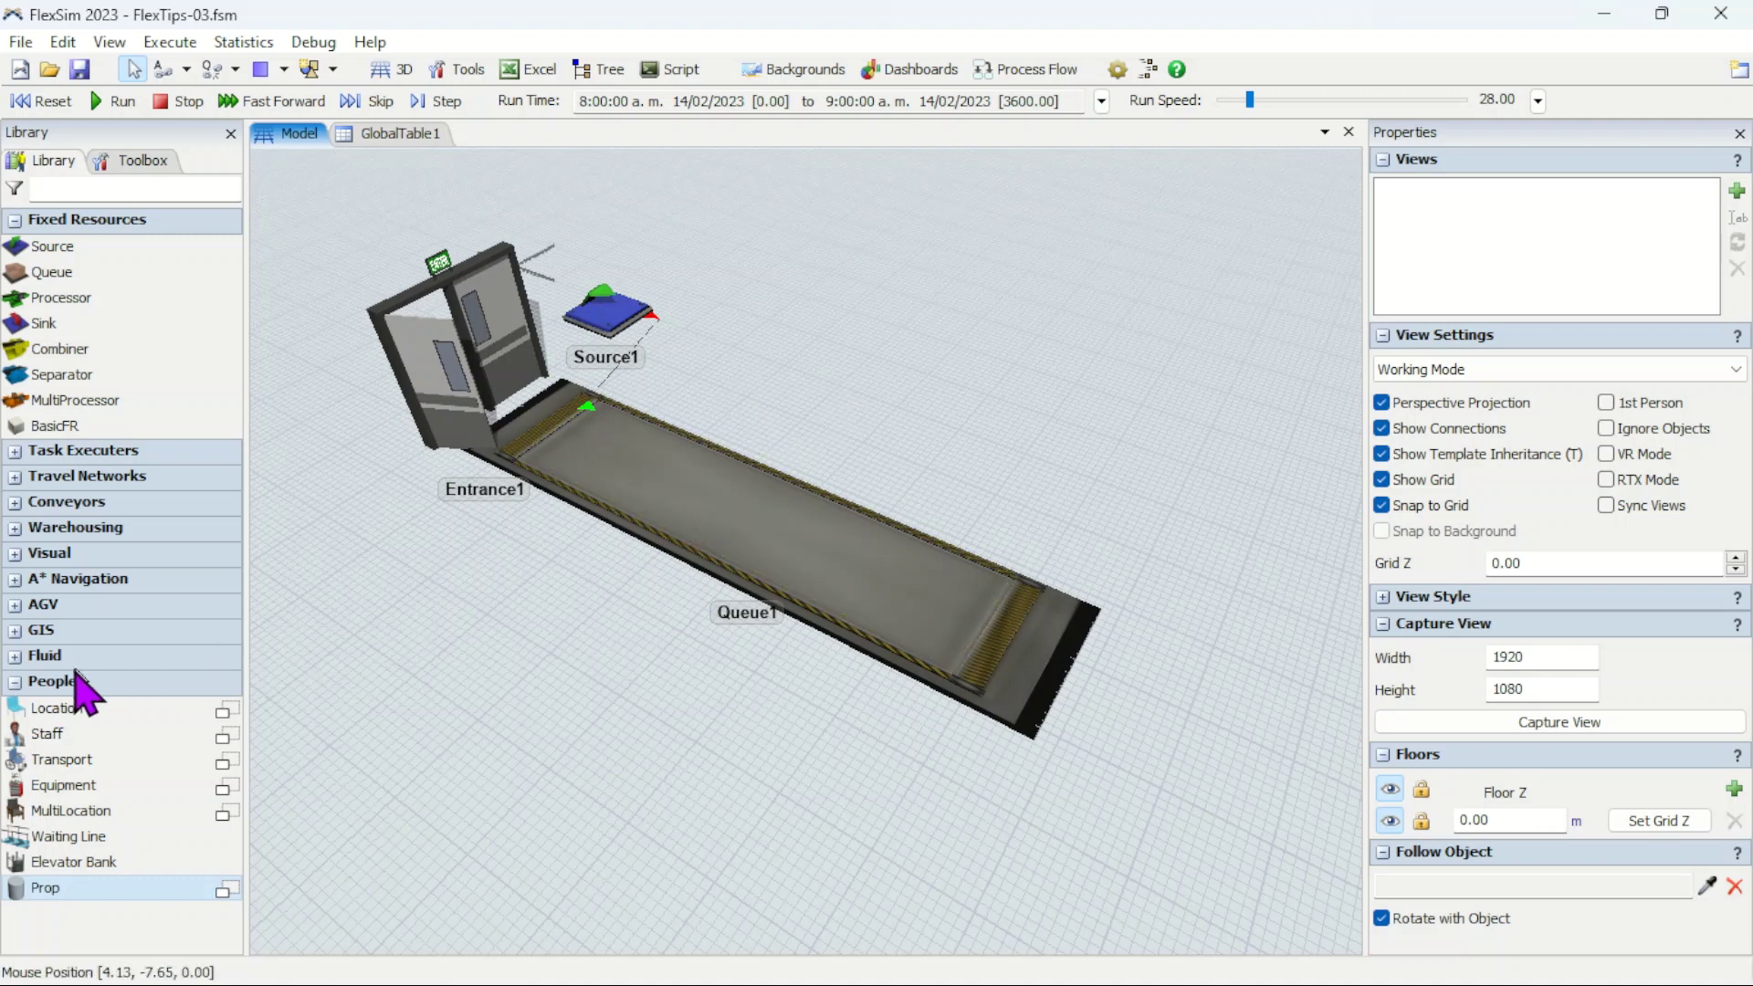
click(19, 685)
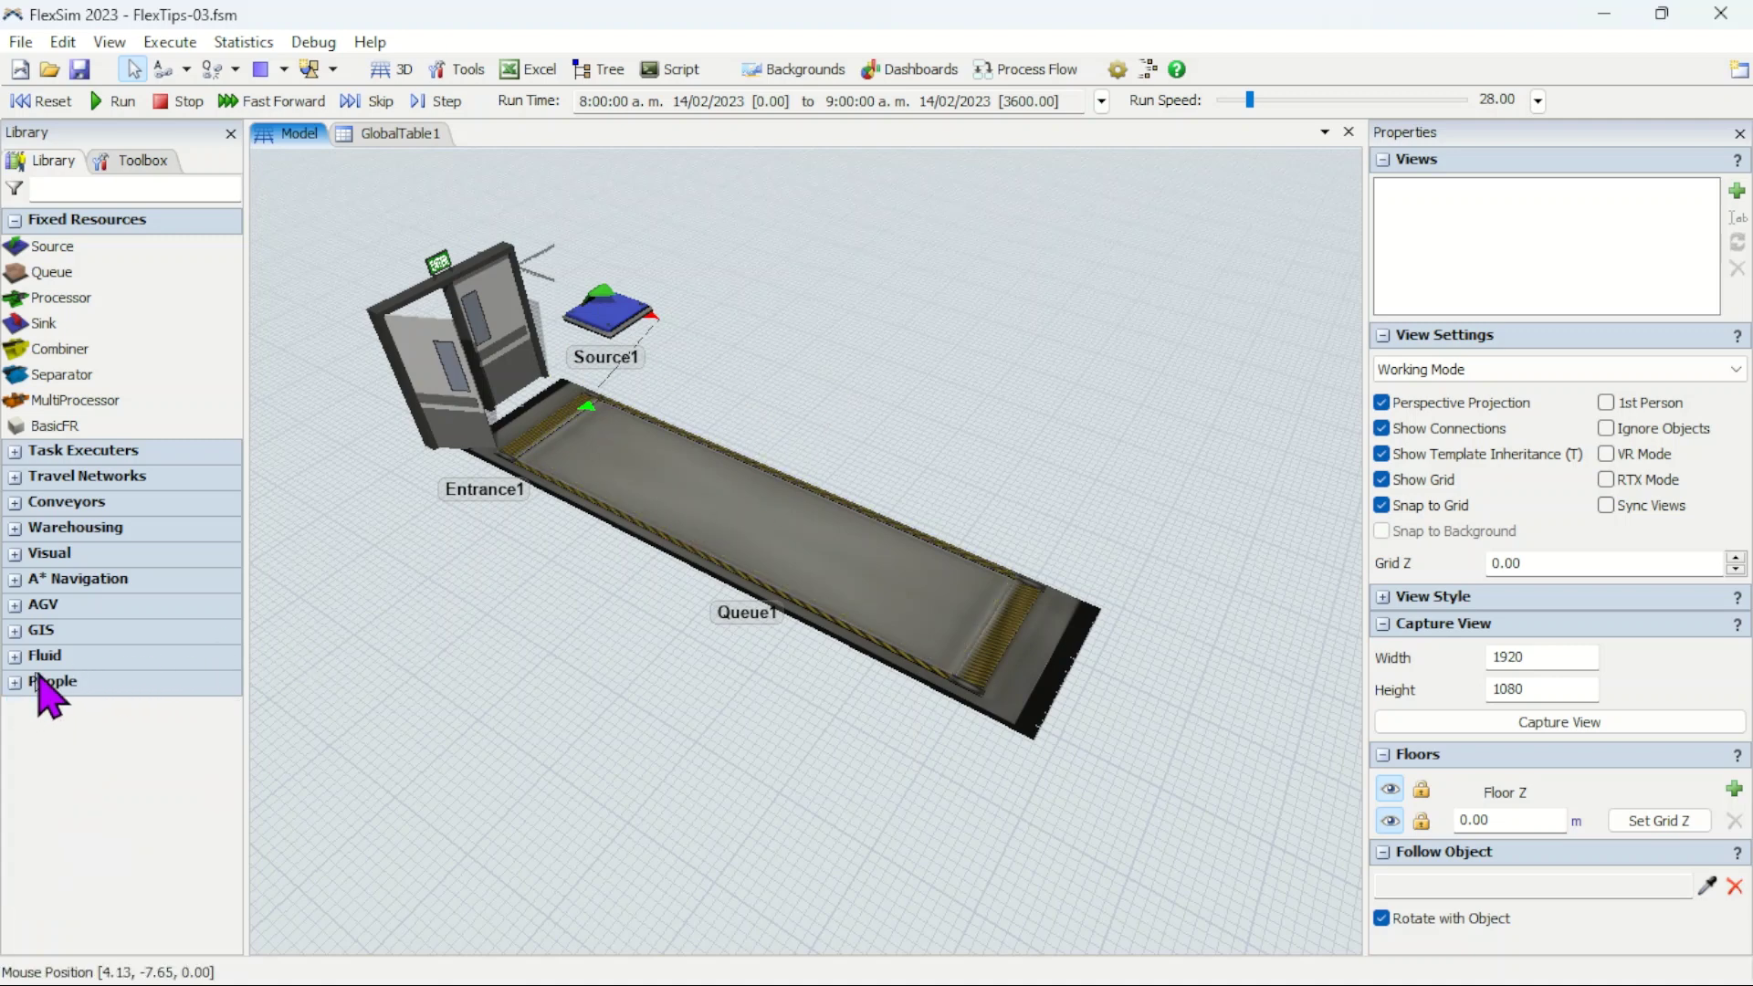
click(14, 220)
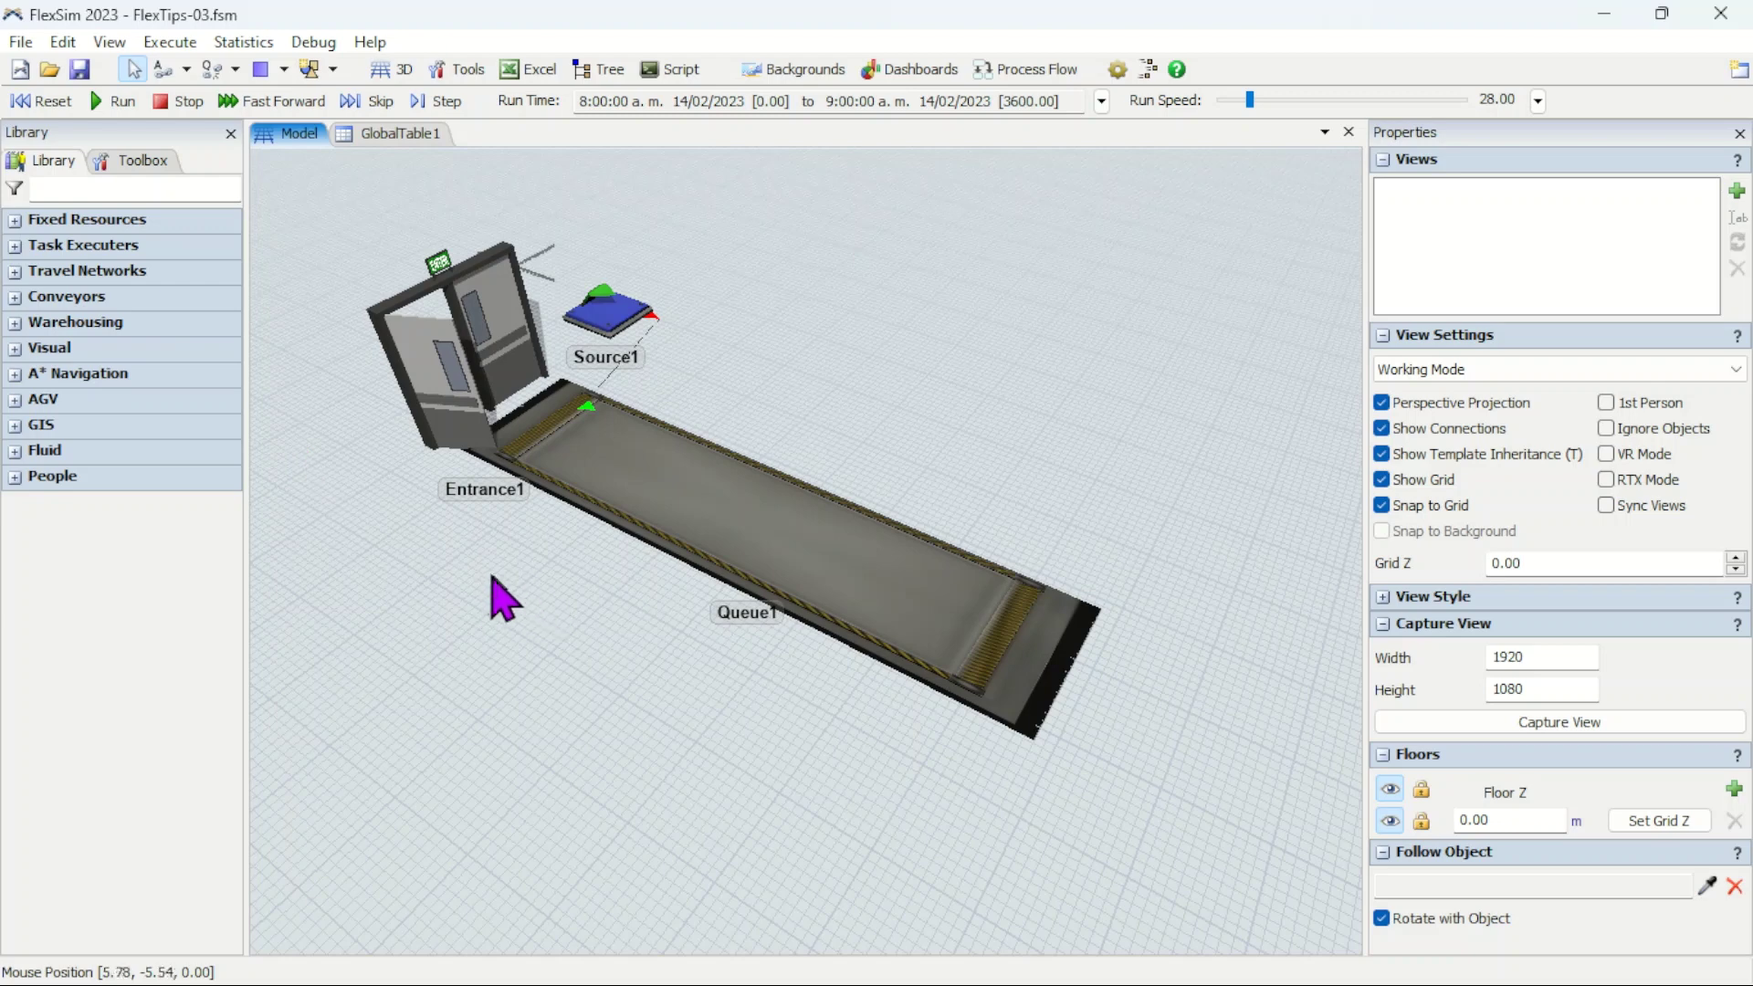
drag(497, 595, 456, 574)
mouse_move(464, 574)
right_down()
mouse_move(500, 595)
mouse_move(456, 550)
right_up()
click(699, 391)
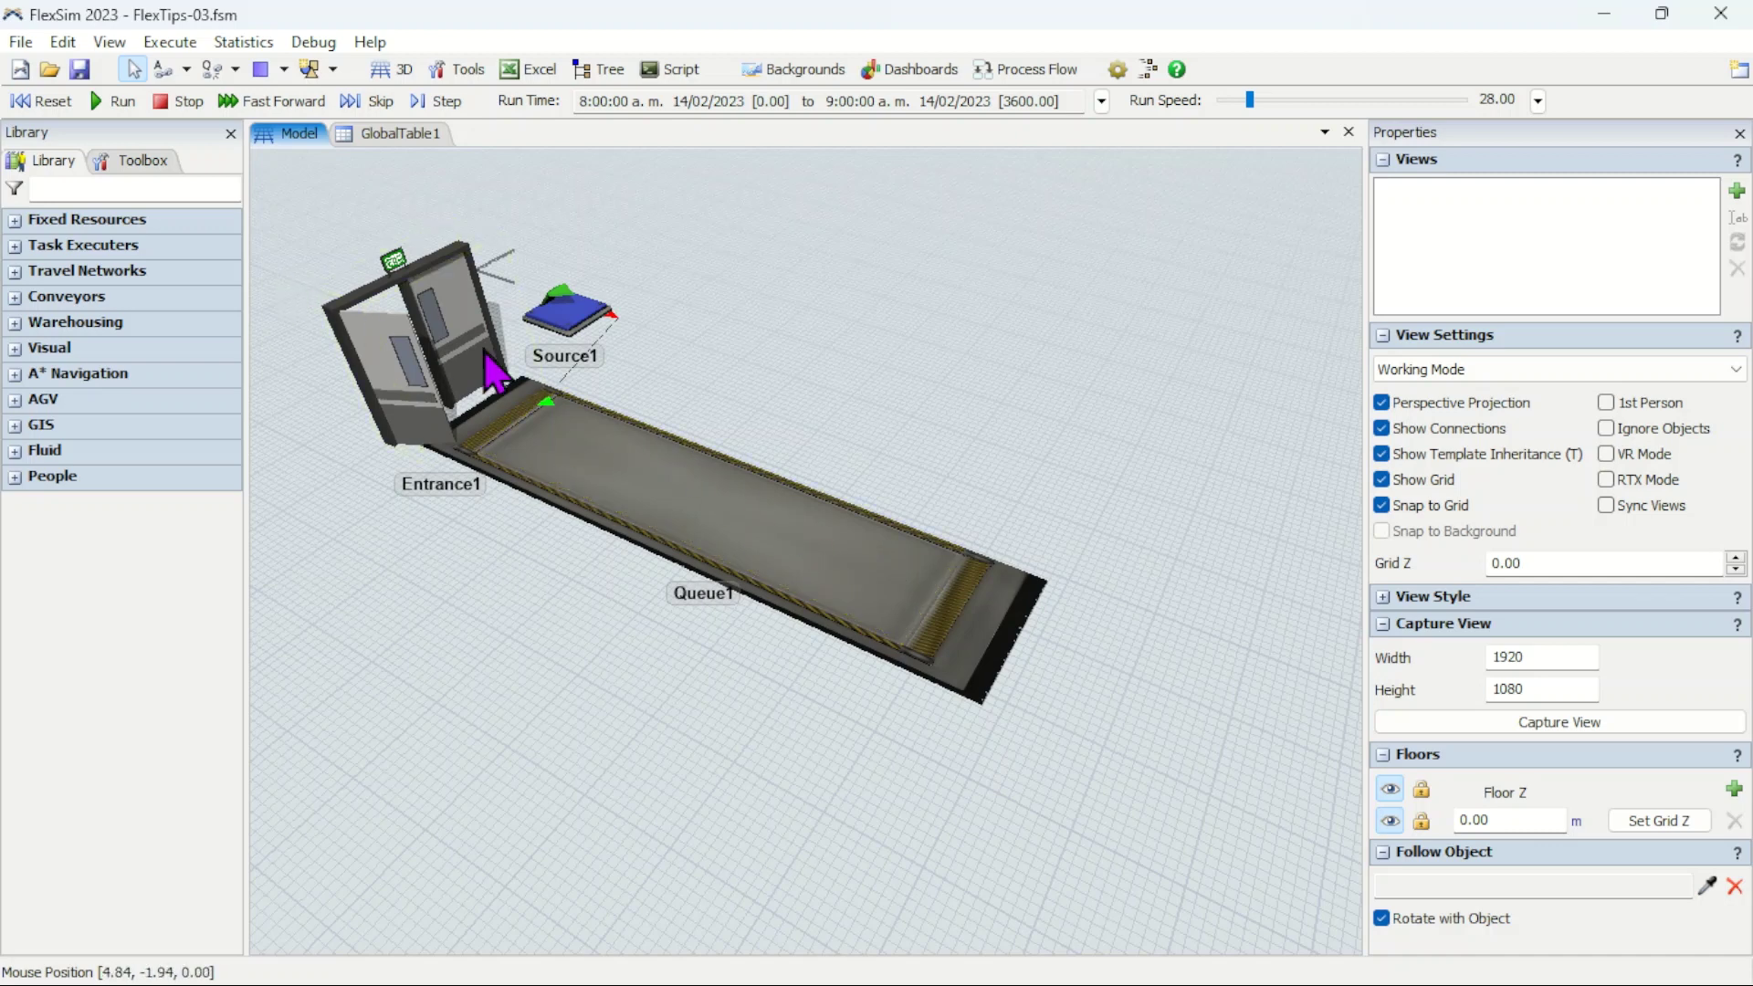
scroll(732, 380, up, 3)
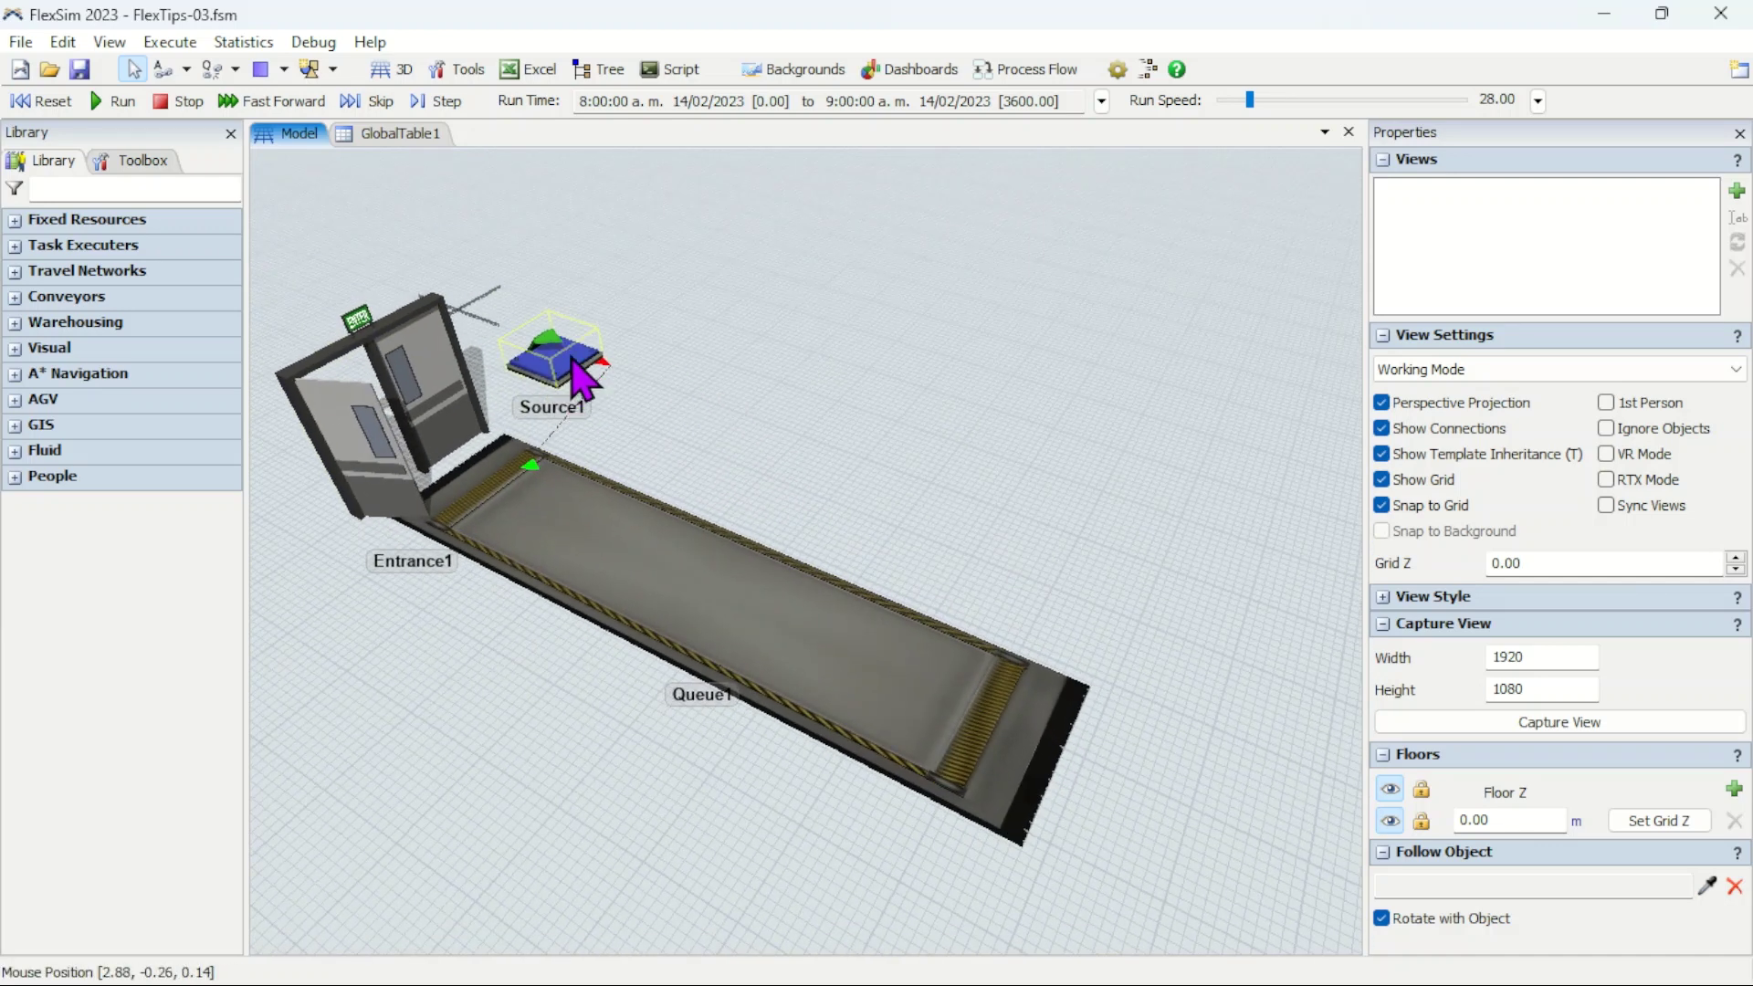
Step: Add a tracked variable to the model from the statistics tools
scroll(776, 411, down, 2)
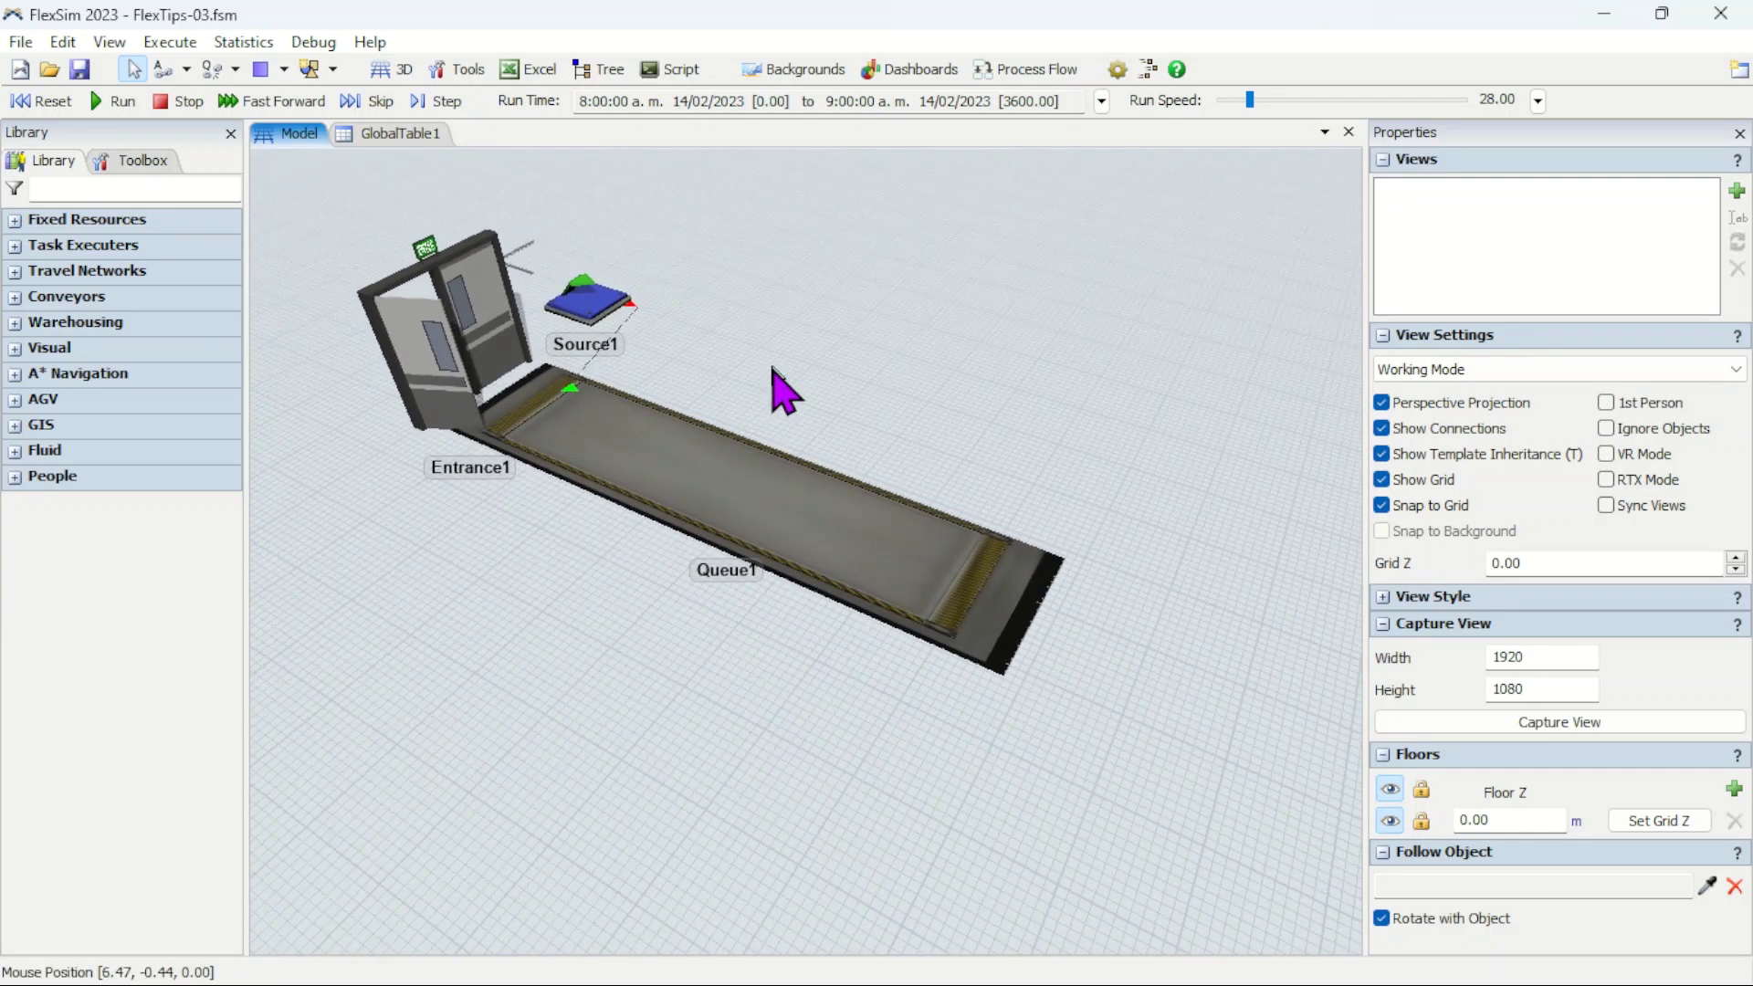
click(139, 162)
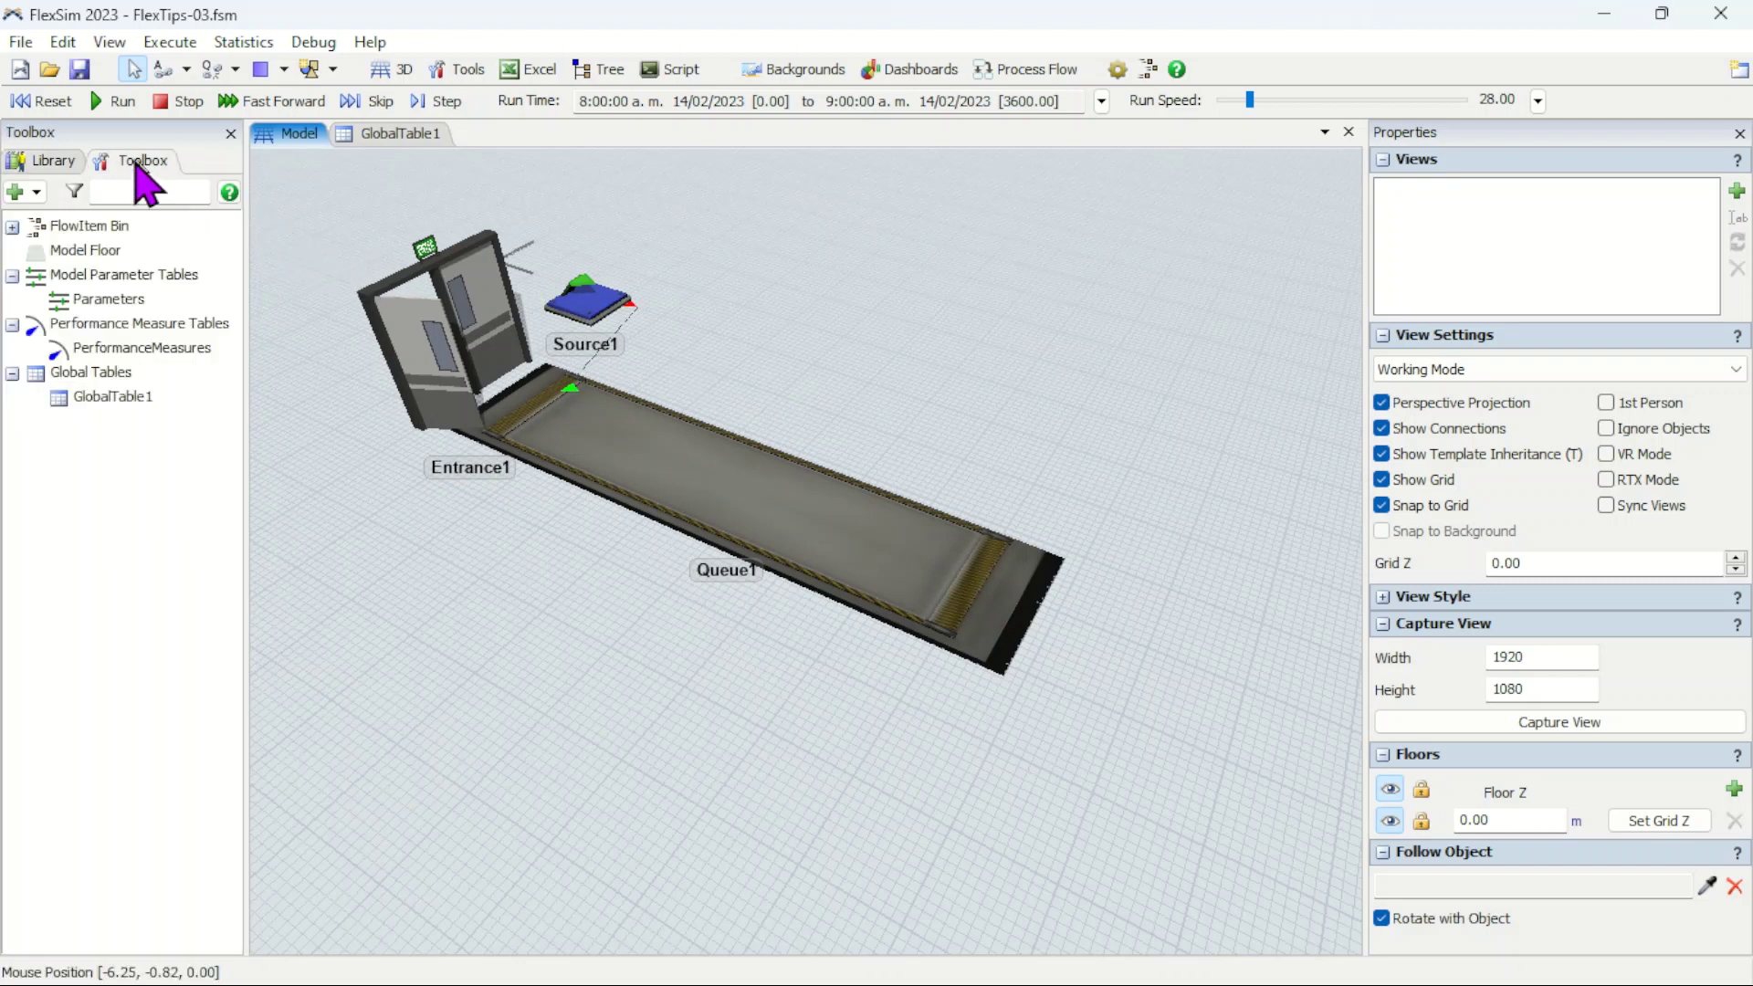
click(31, 195)
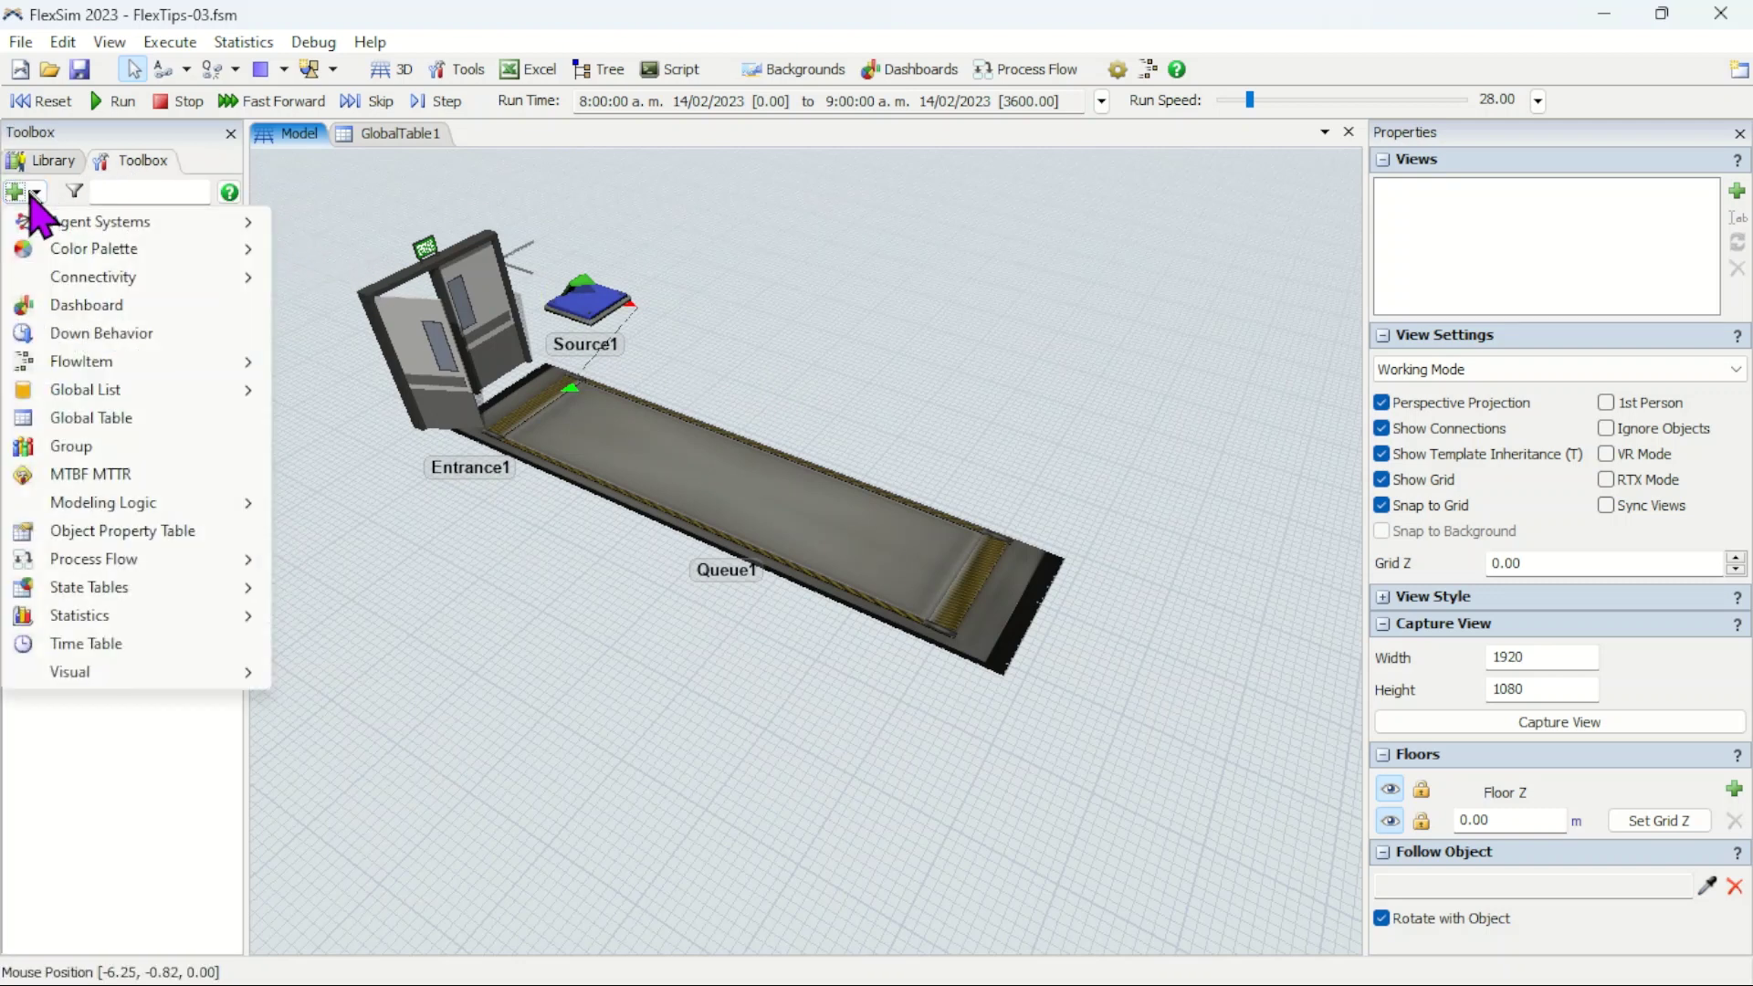
mouse_move(157, 614)
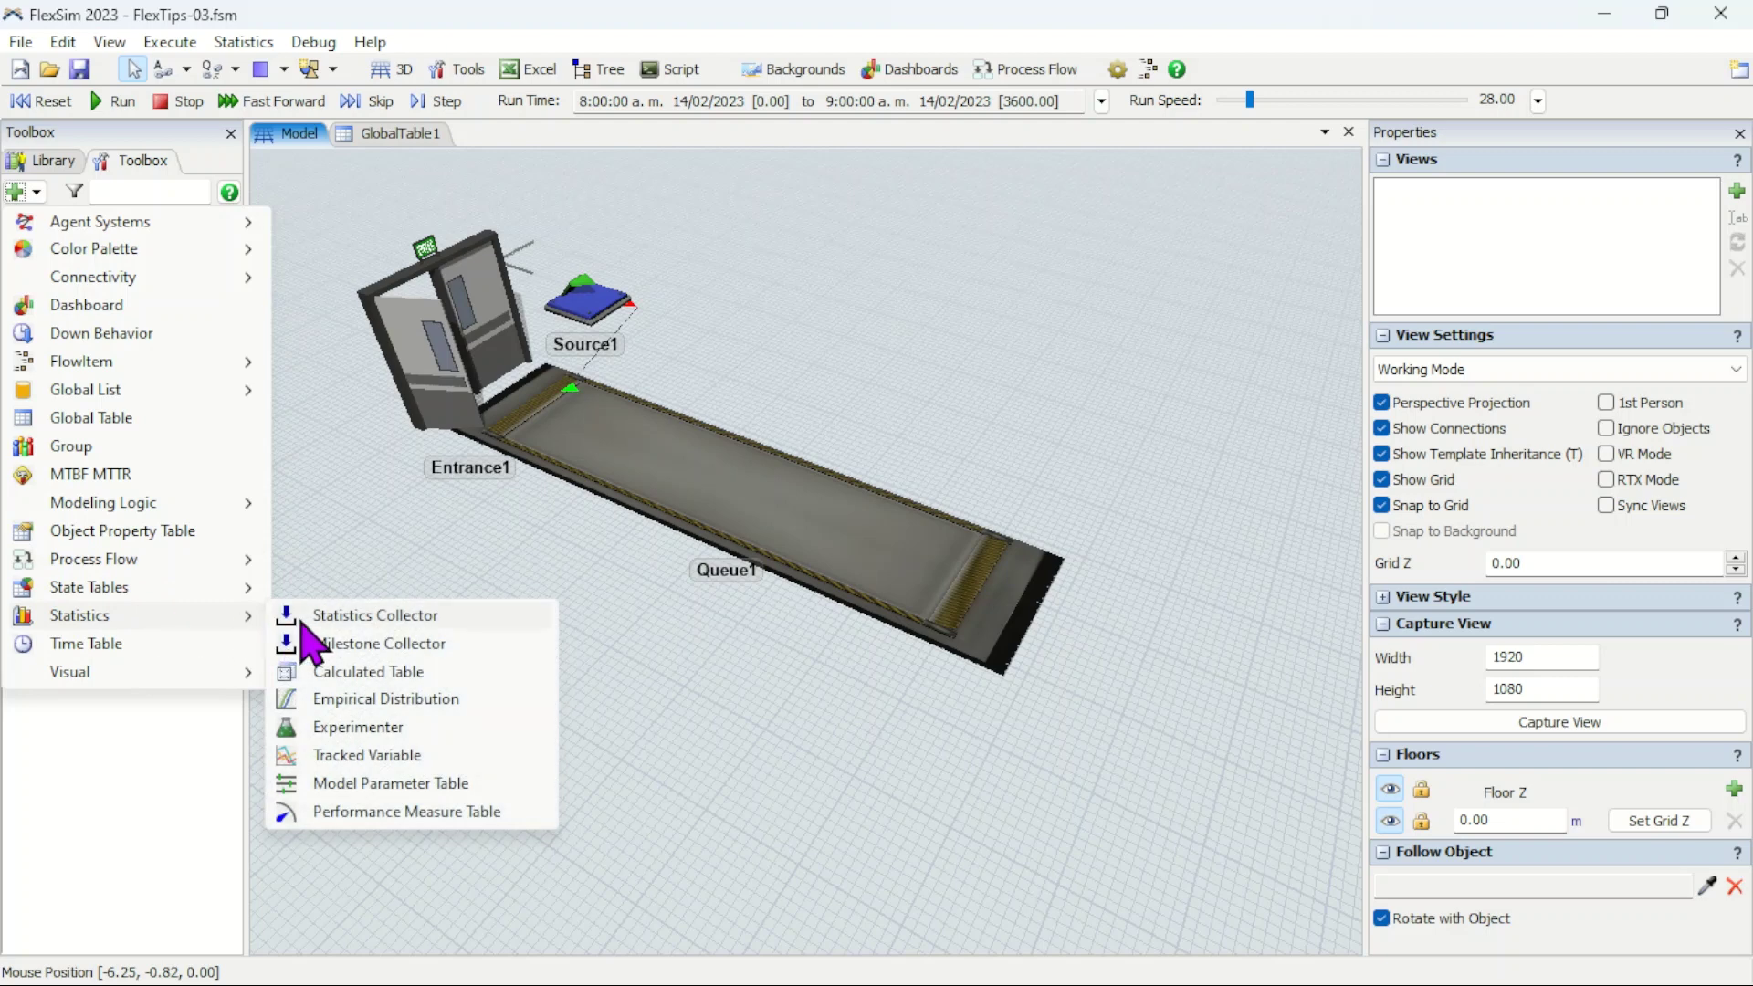
click(340, 757)
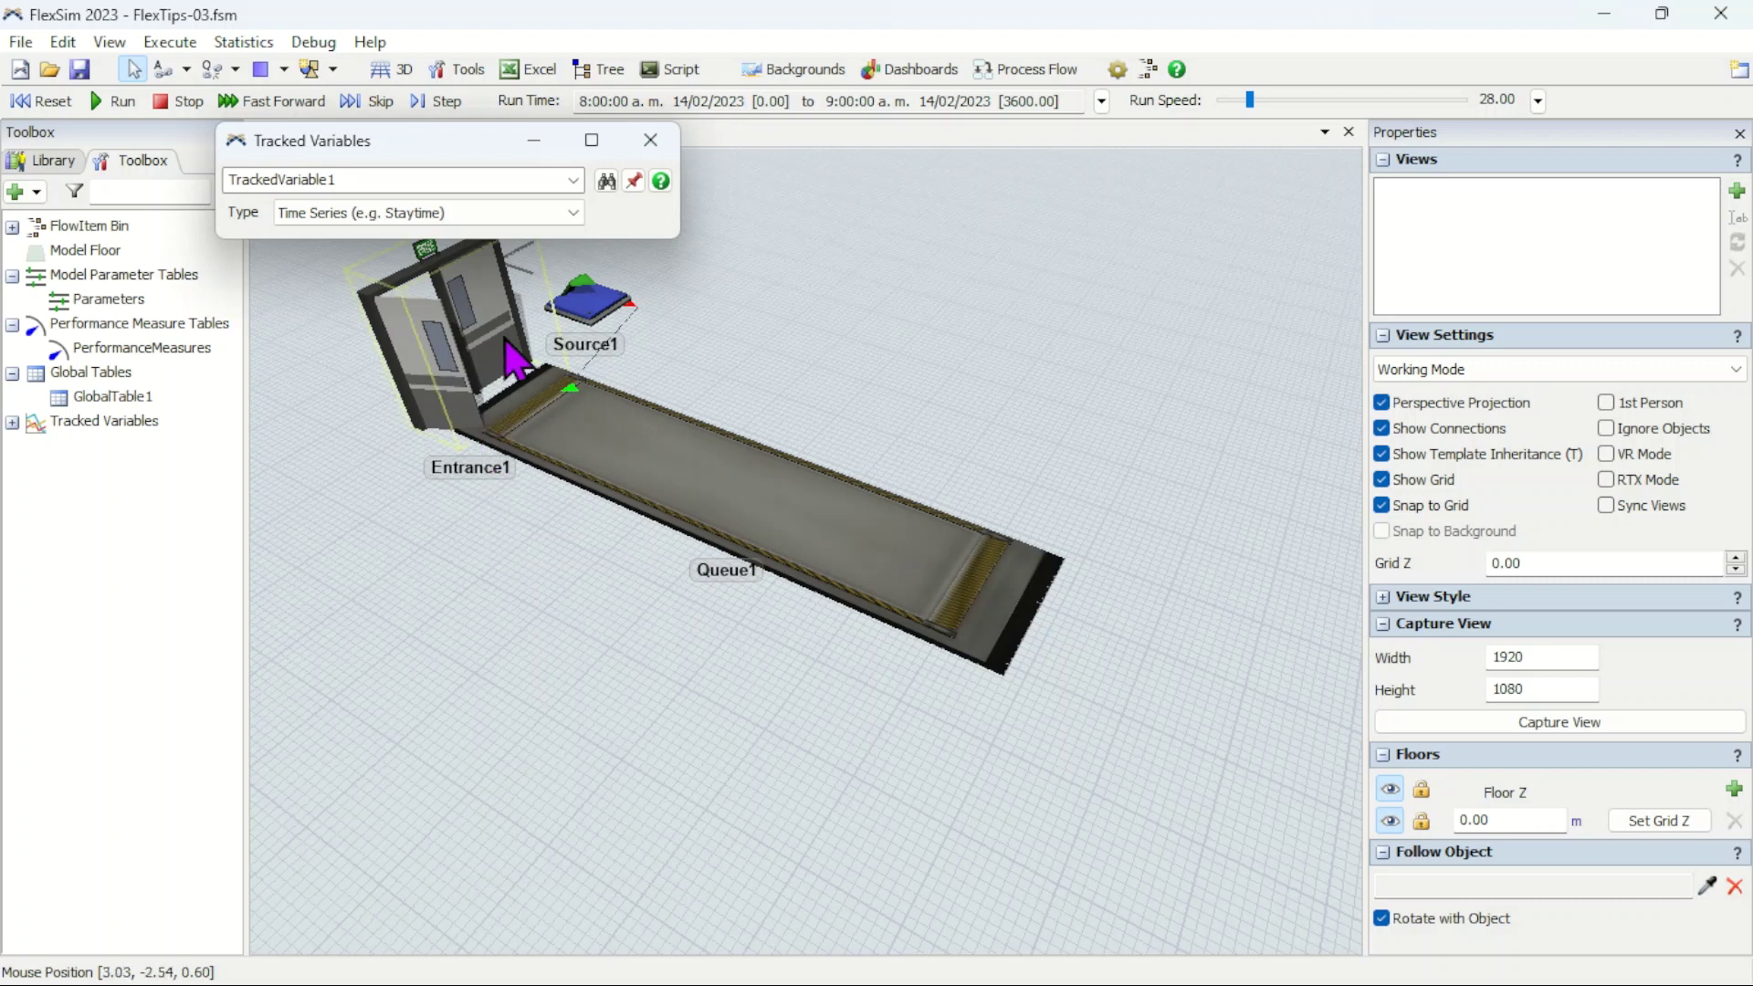
Step: Name the tracked variable TiempoEntreLlegadas, keep its type as Time Series (e.g. Staytime), and close its window
drag(442, 151, 522, 291)
click(462, 319)
text(TiempoEntreLlegadas)
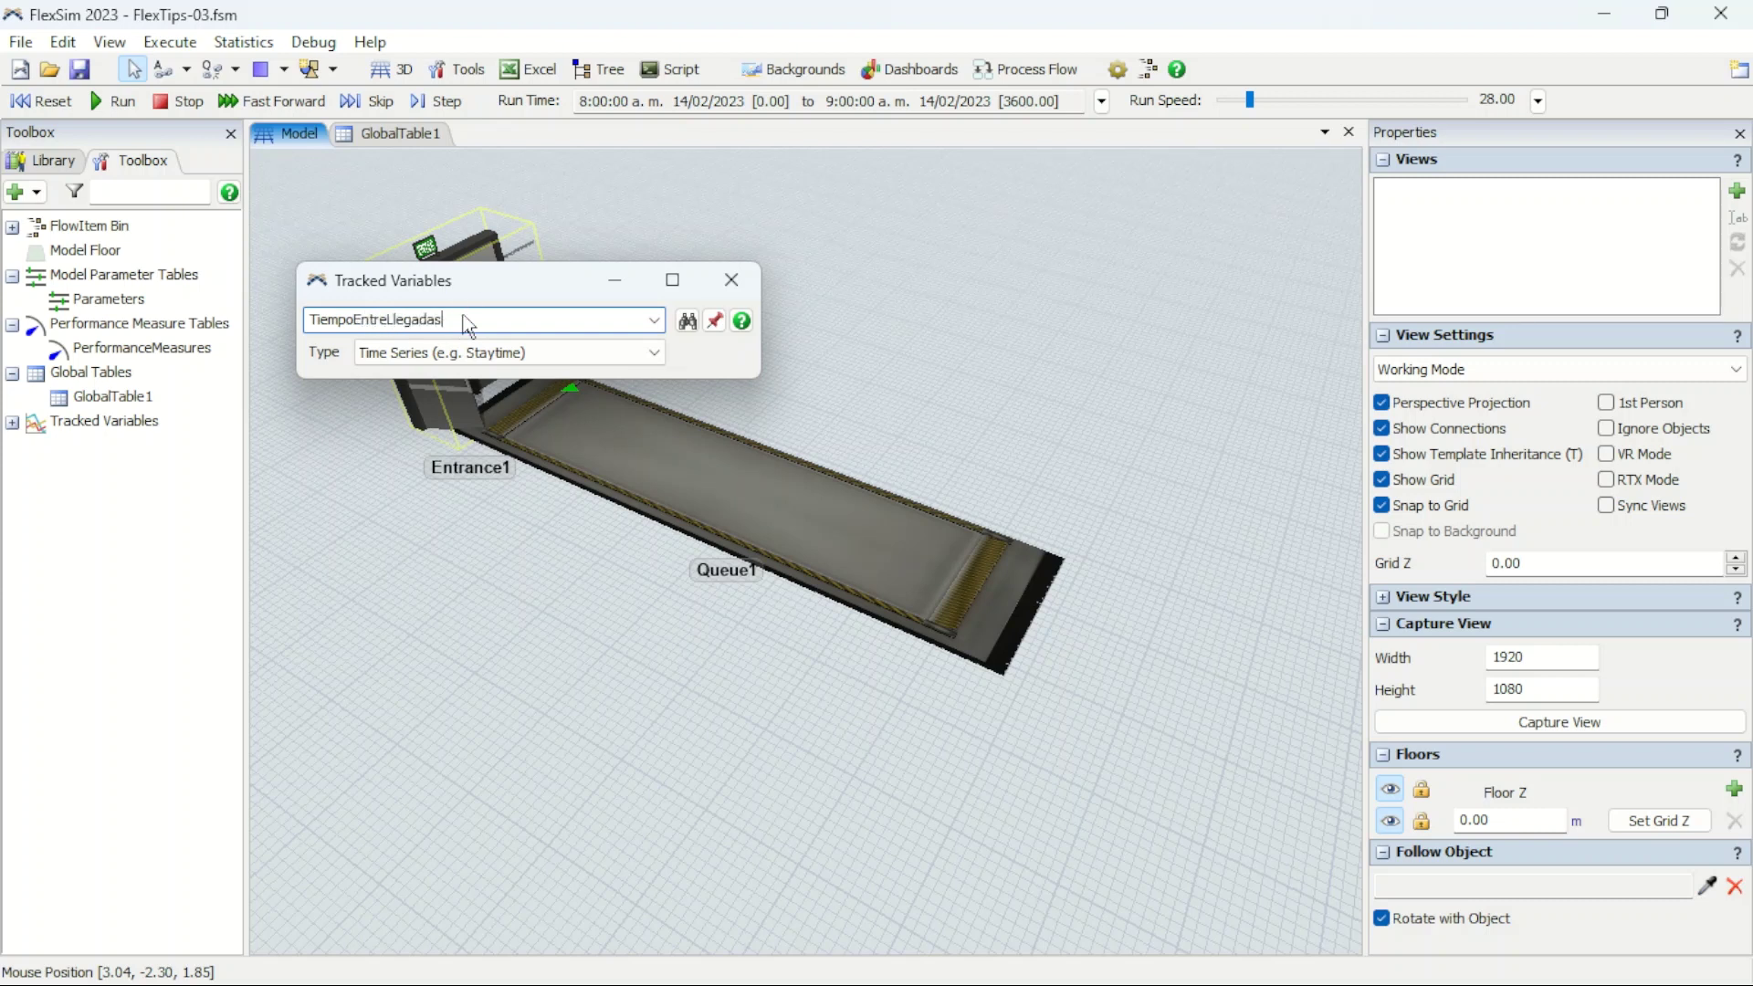
click(555, 257)
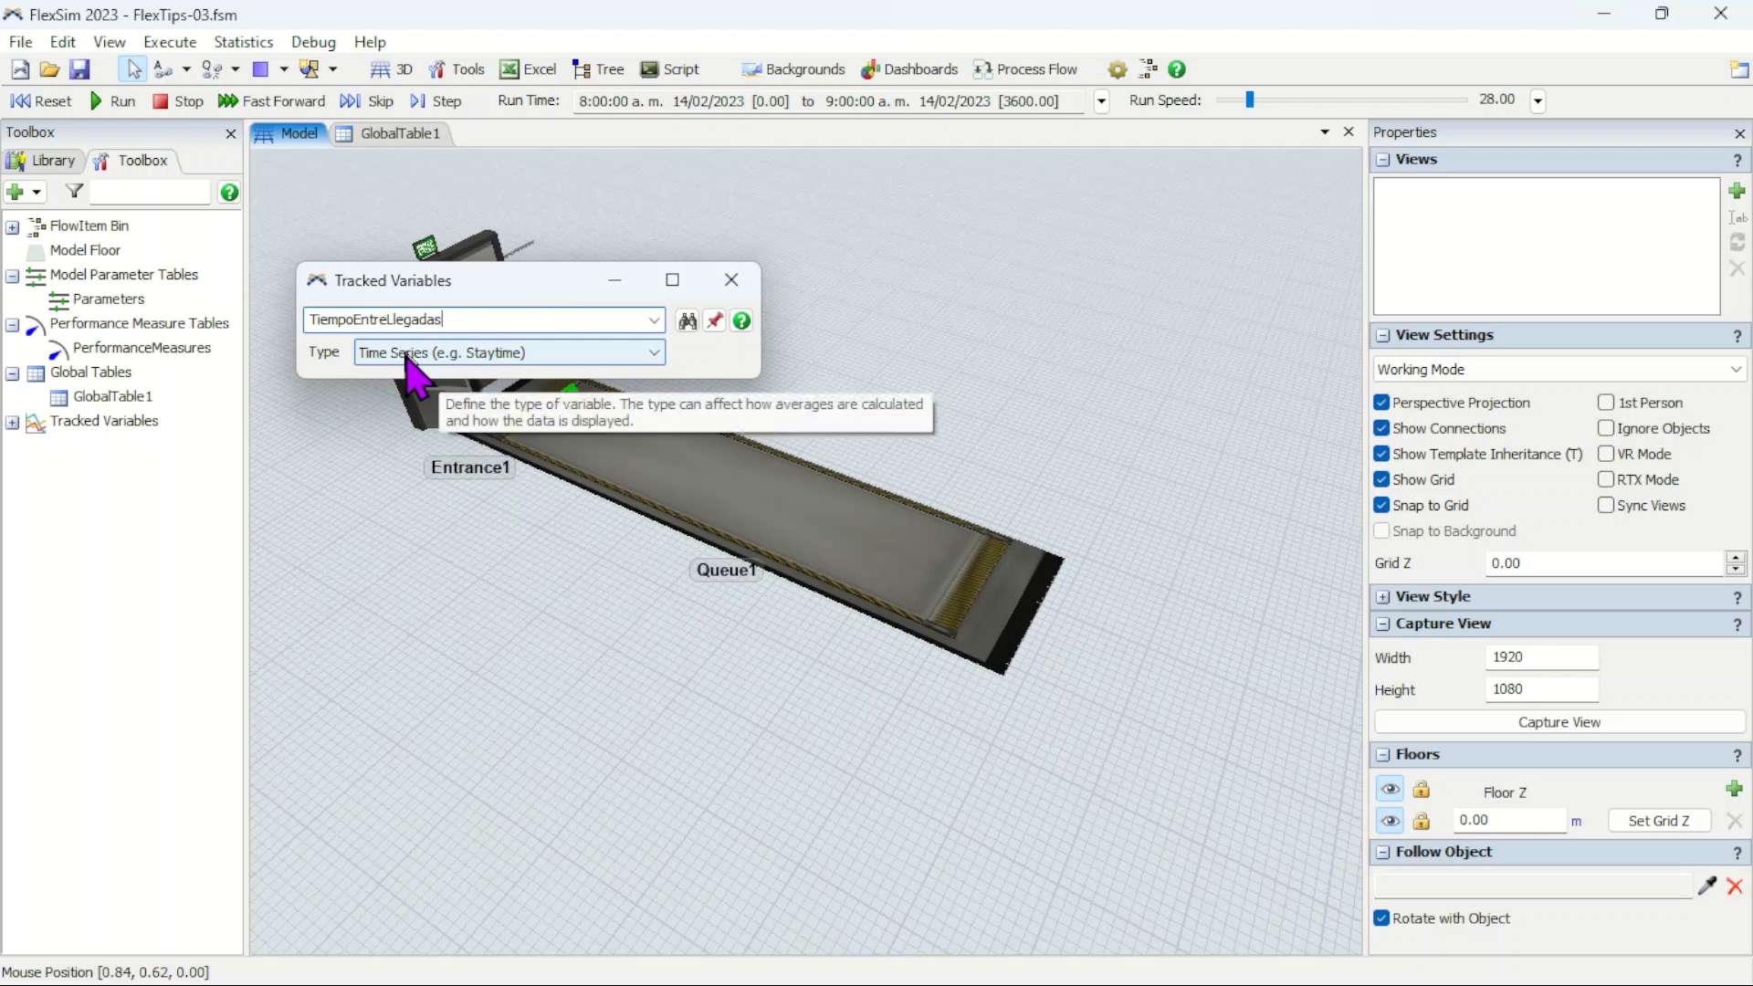
click(586, 355)
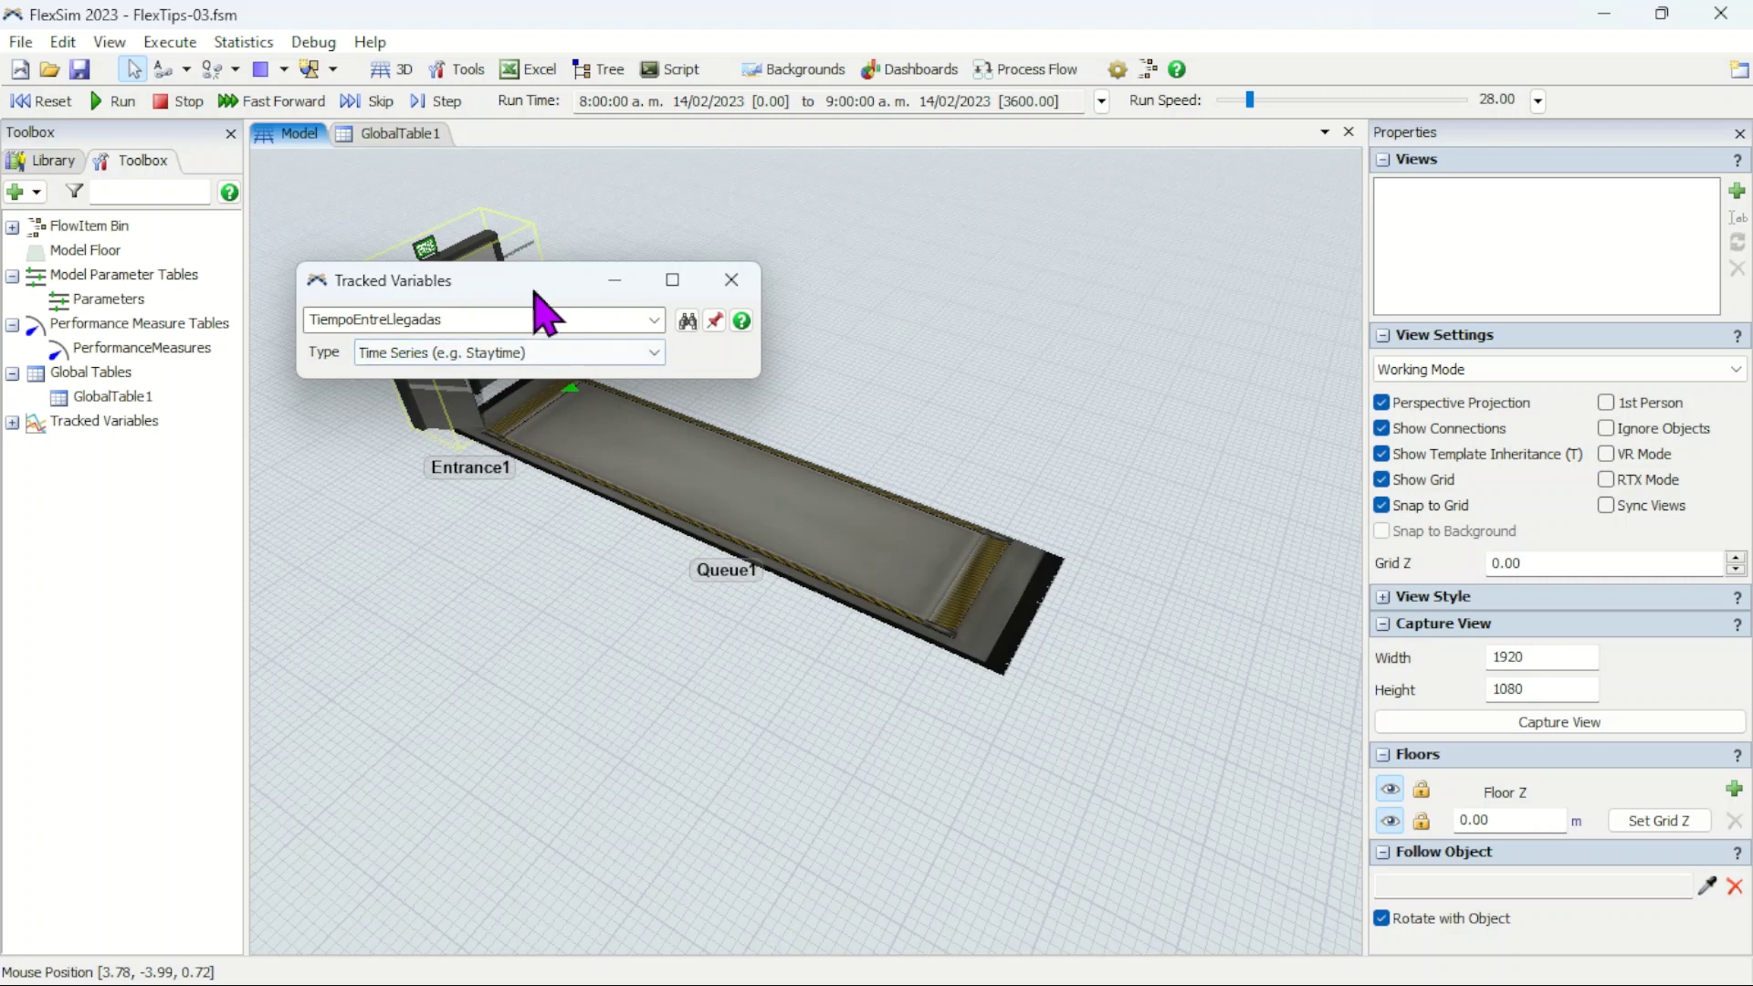
drag(541, 293, 522, 244)
click(713, 256)
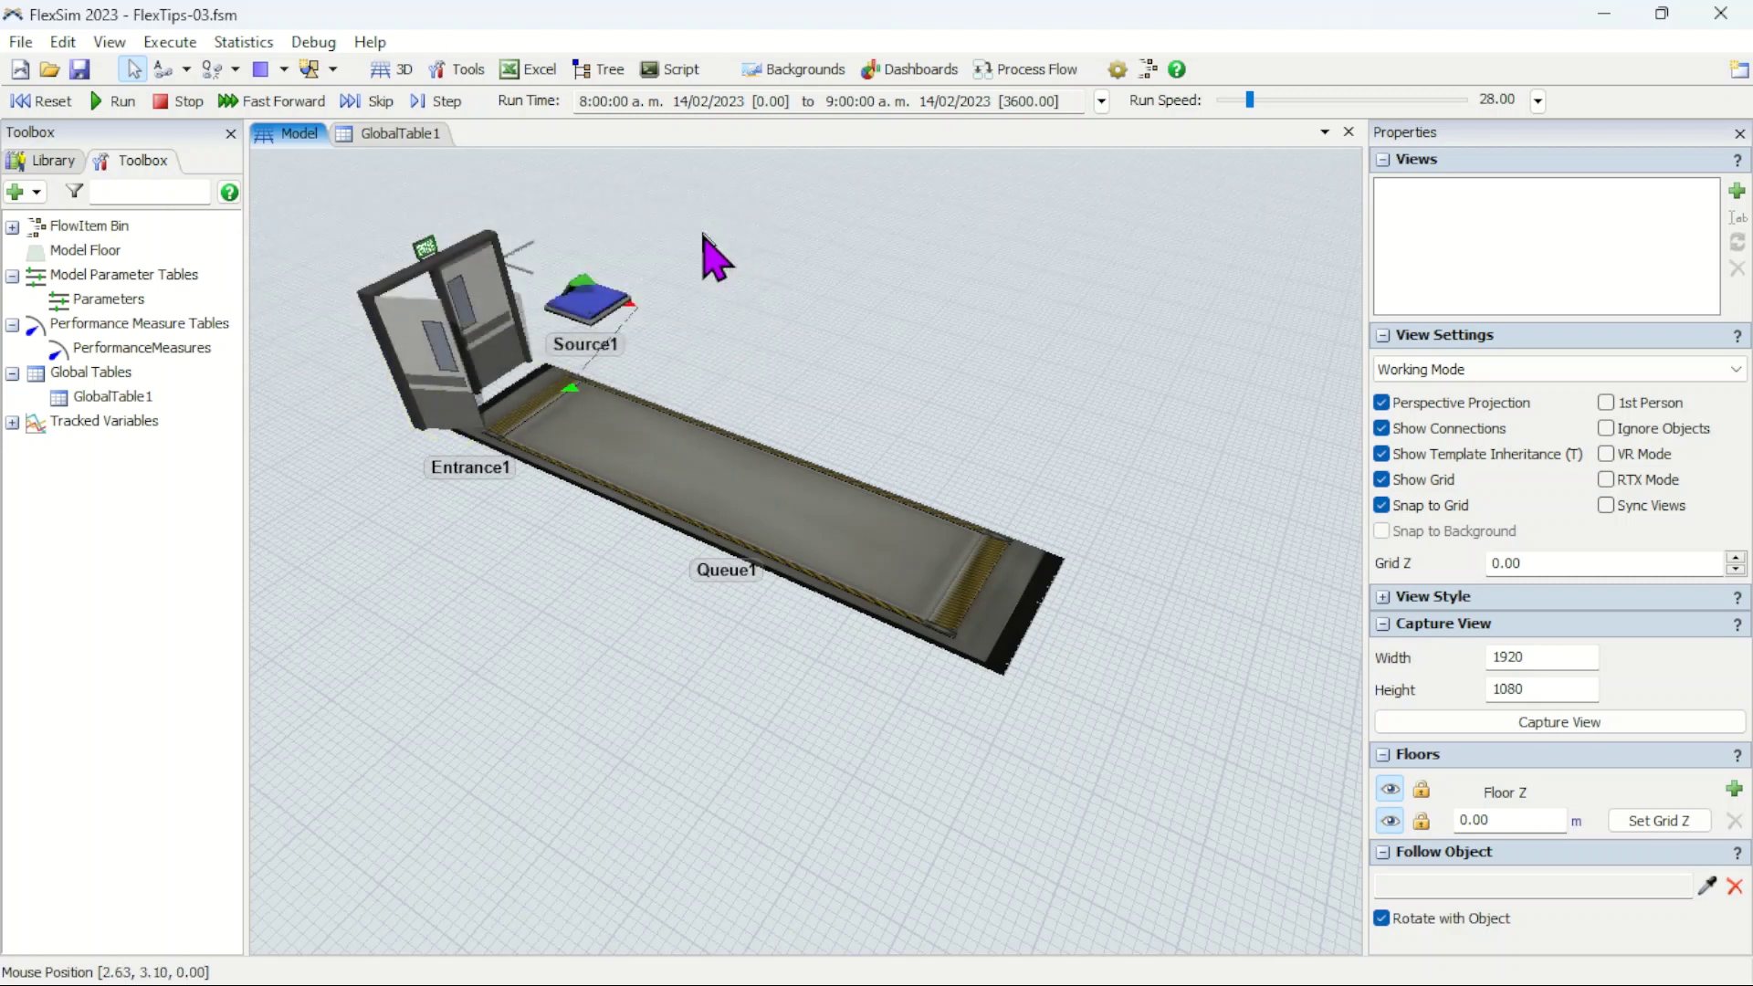
Step: Add a tracked variable label named TiempoAnterior to Source1
scroll(664, 377, up, 1)
scroll(652, 358, up, 3)
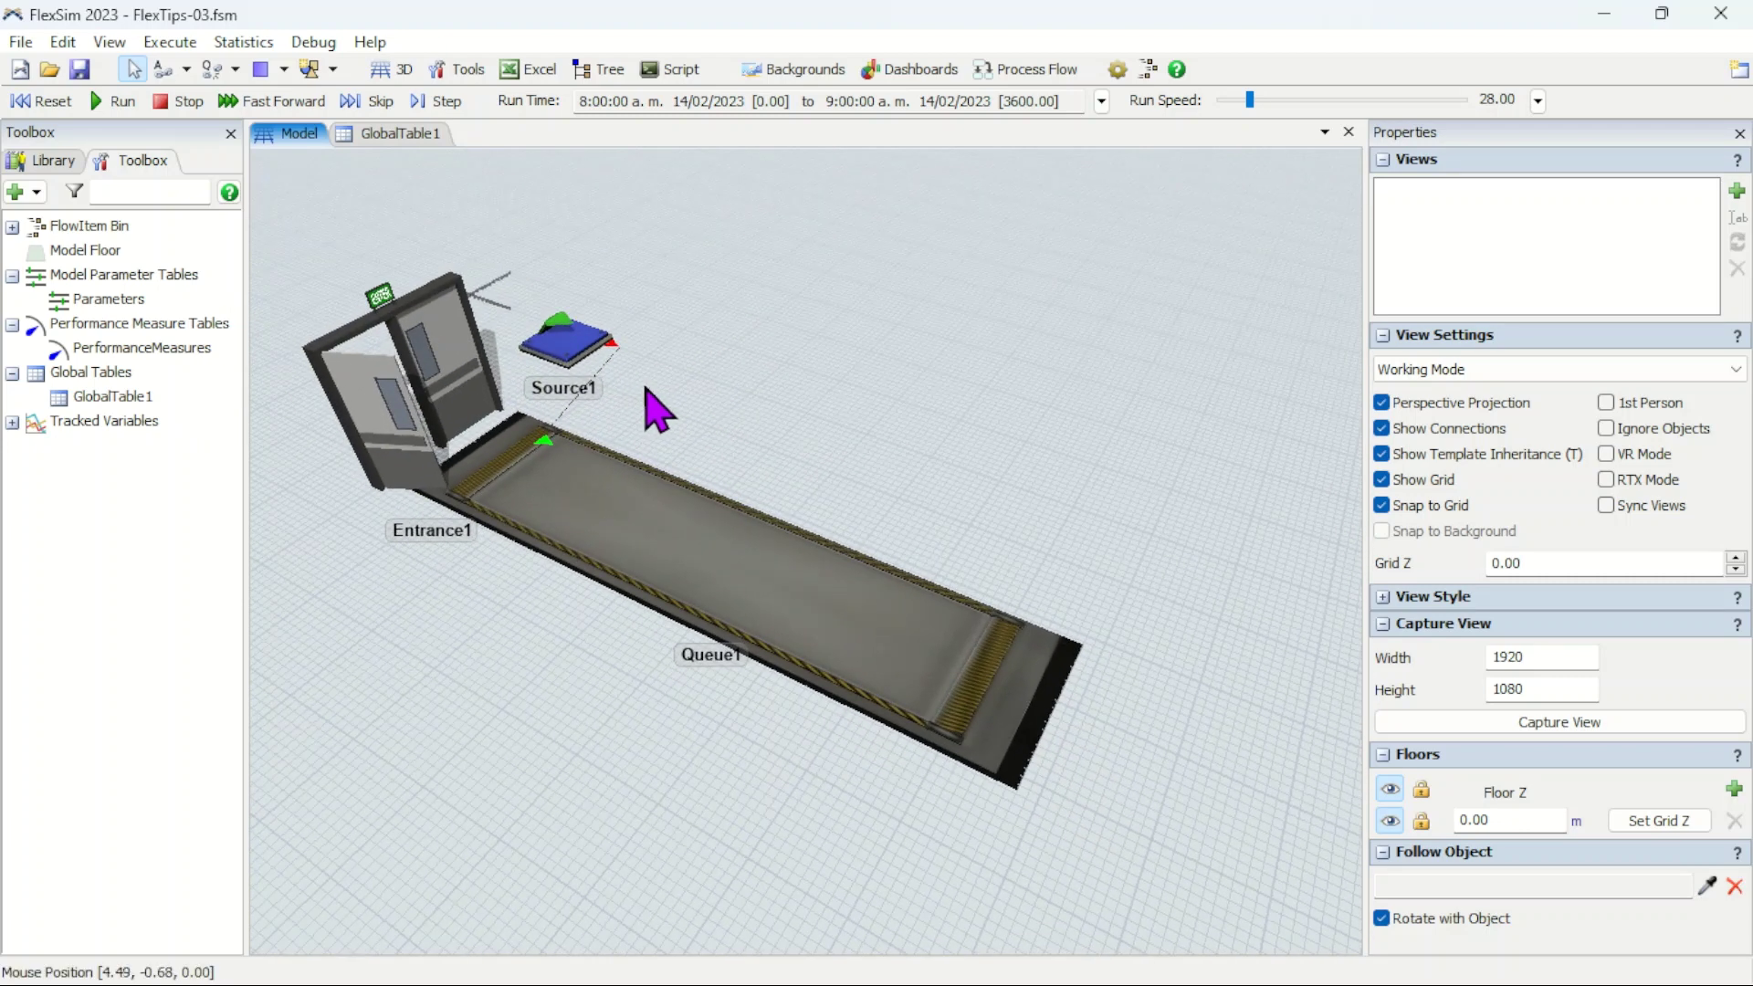
scroll(698, 366, down, 3)
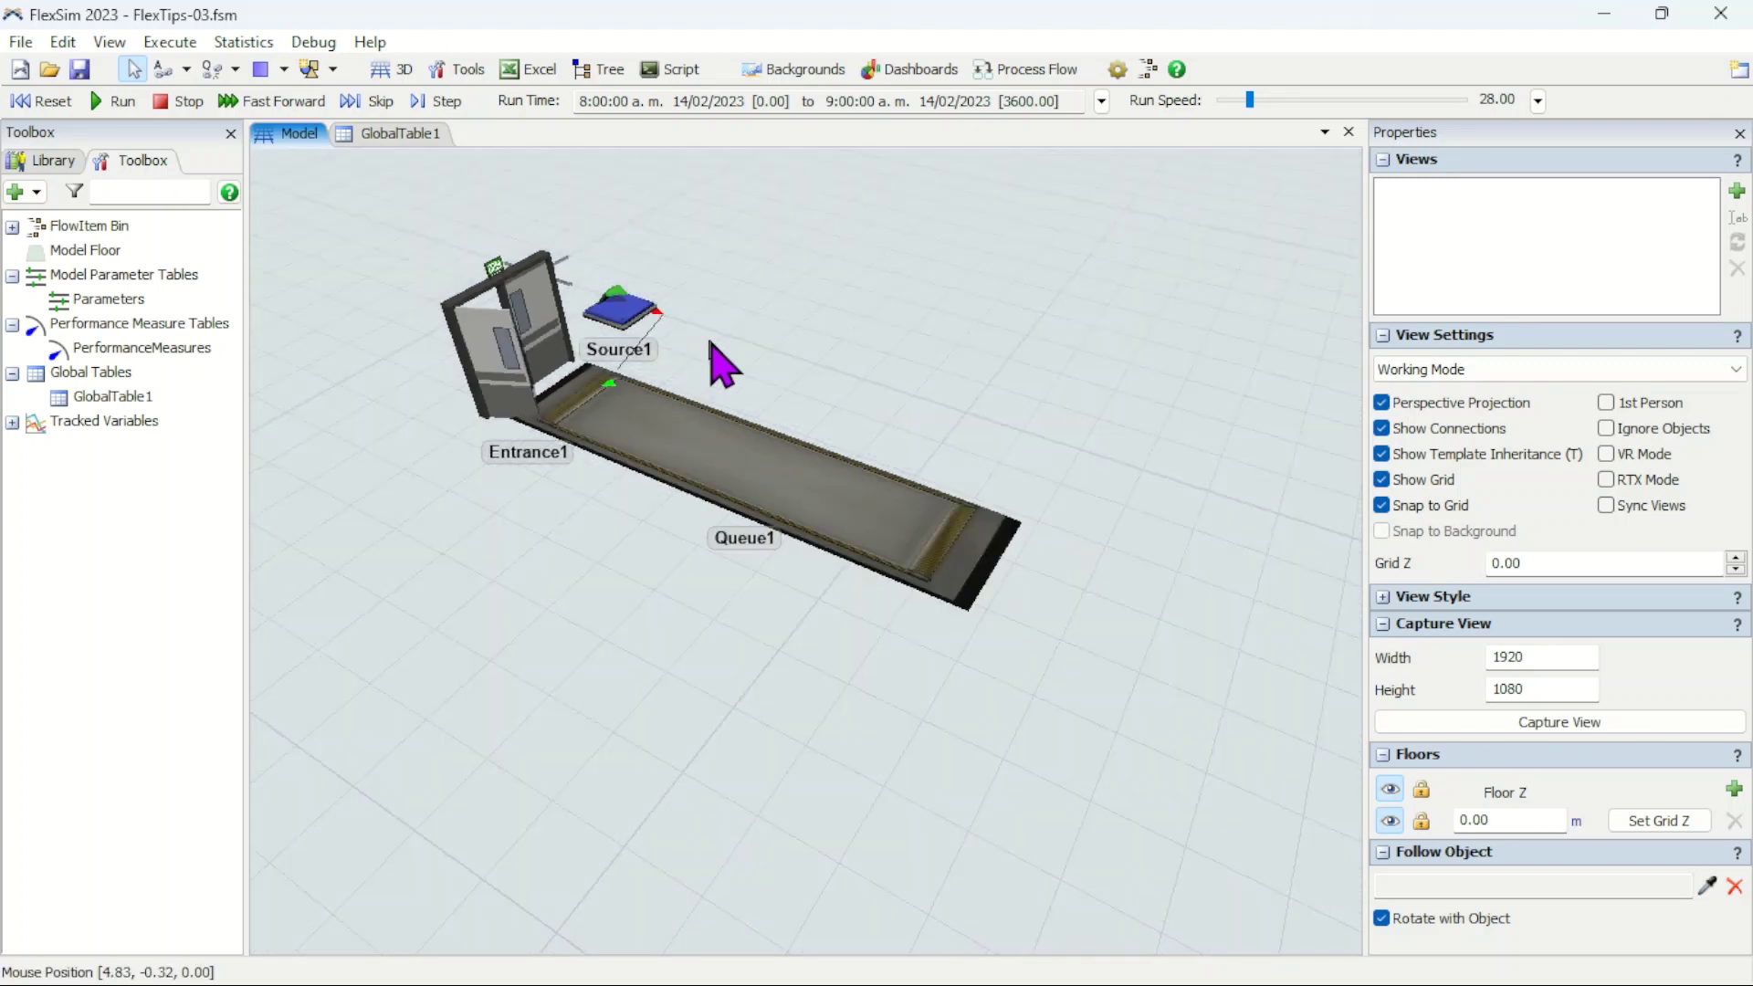
scroll(716, 360, up, 1)
click(601, 329)
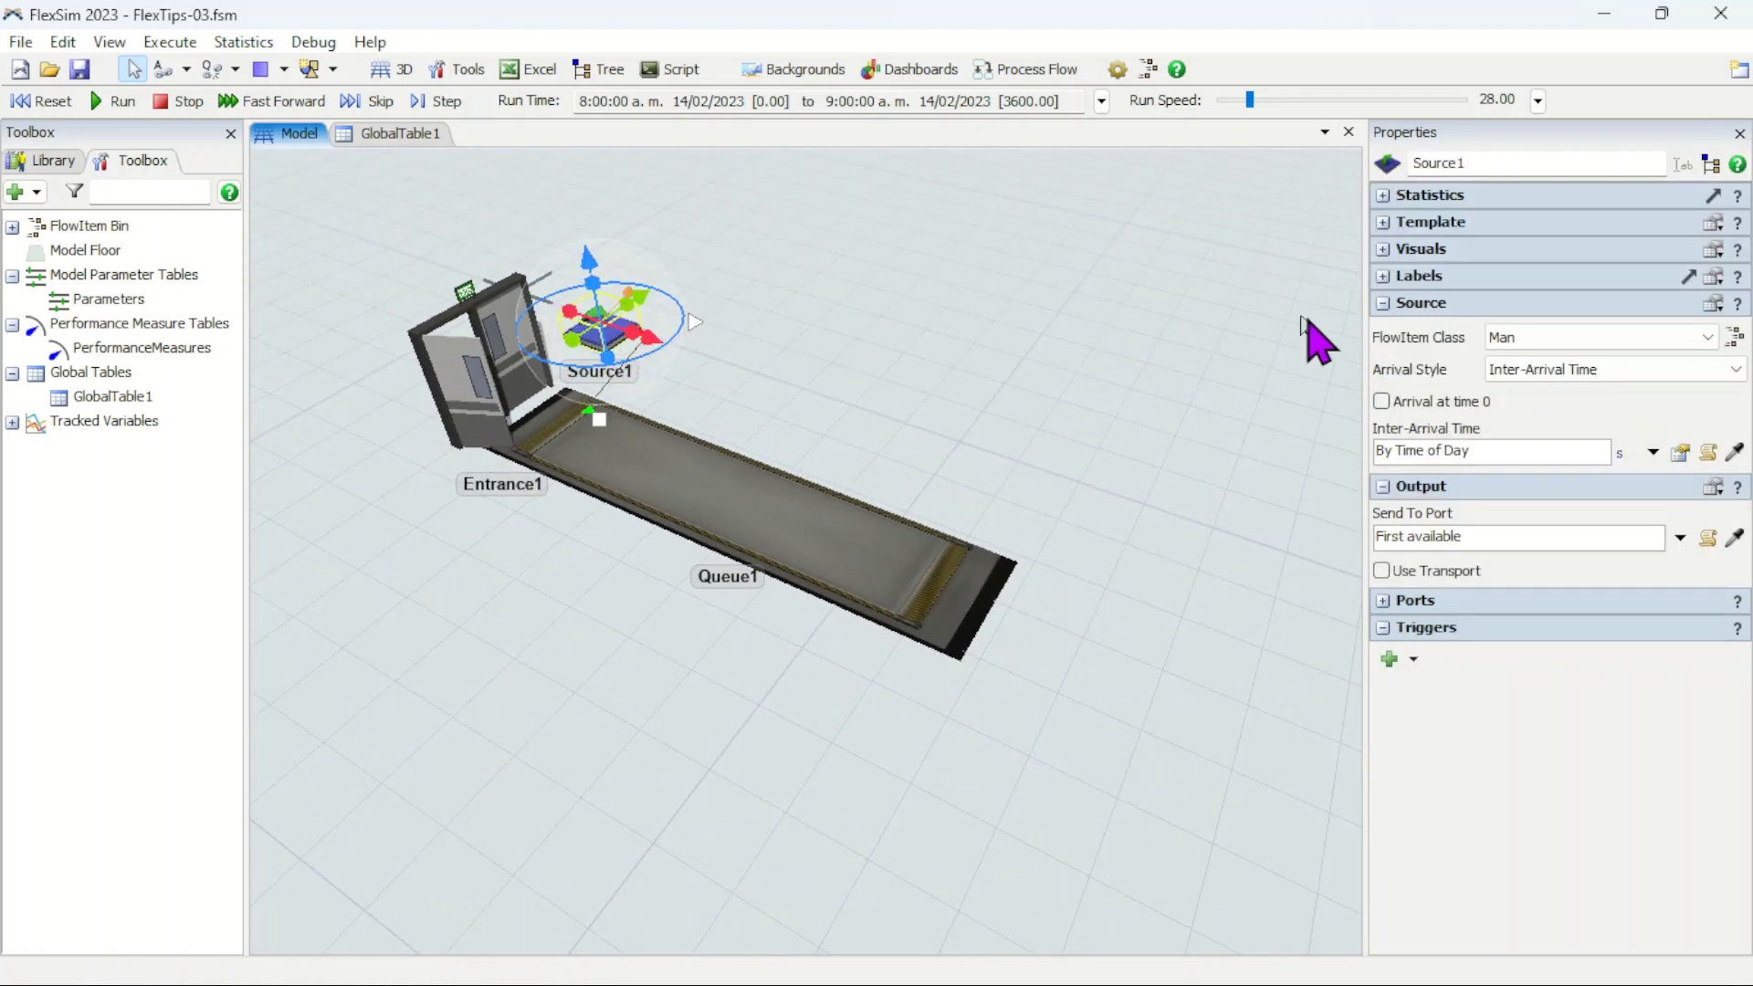
click(1384, 276)
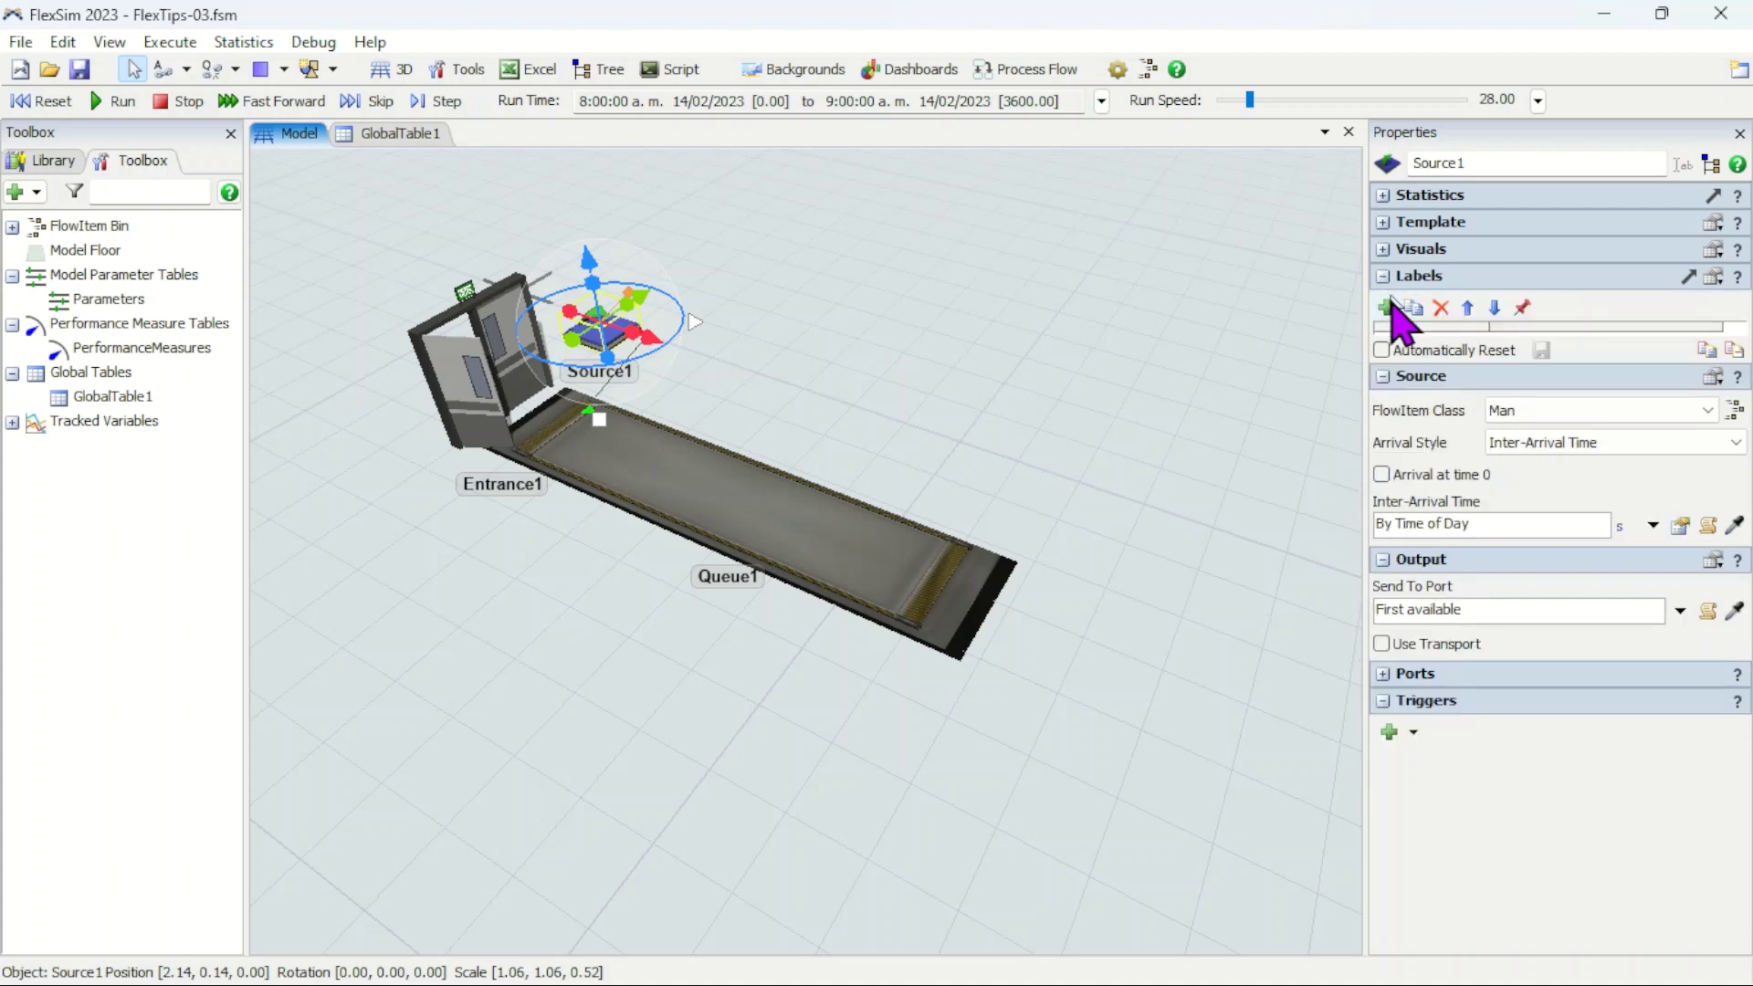
click(1387, 308)
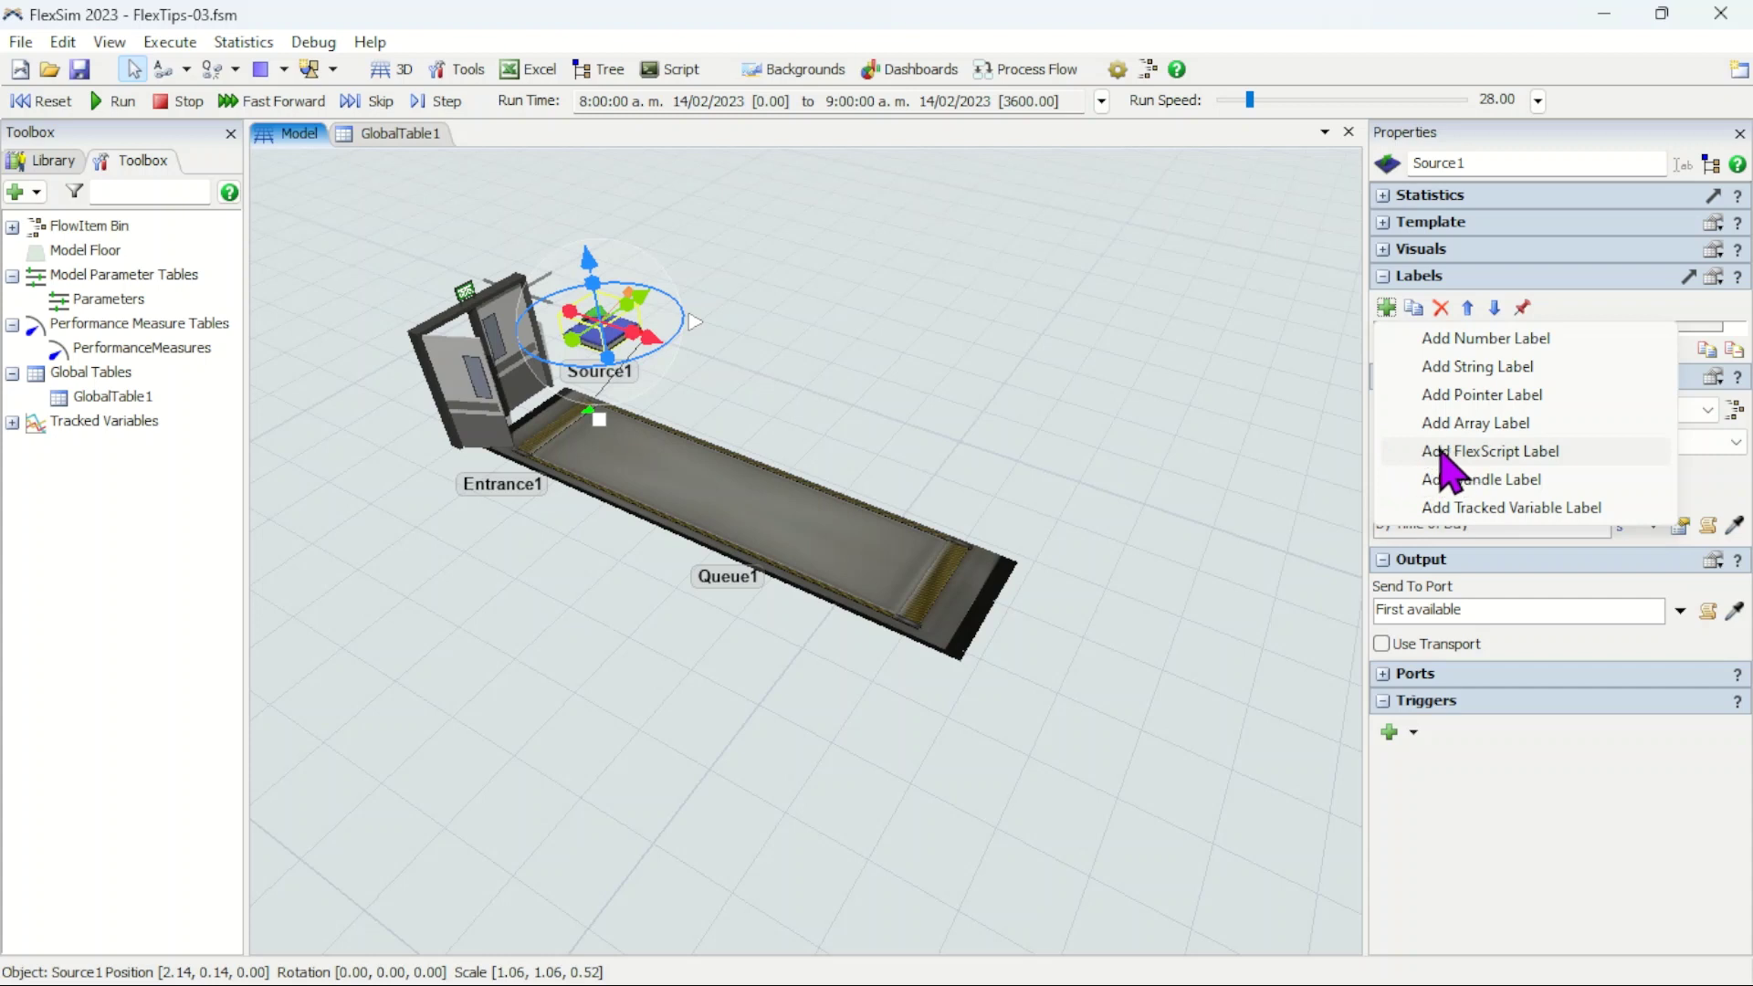
click(1461, 507)
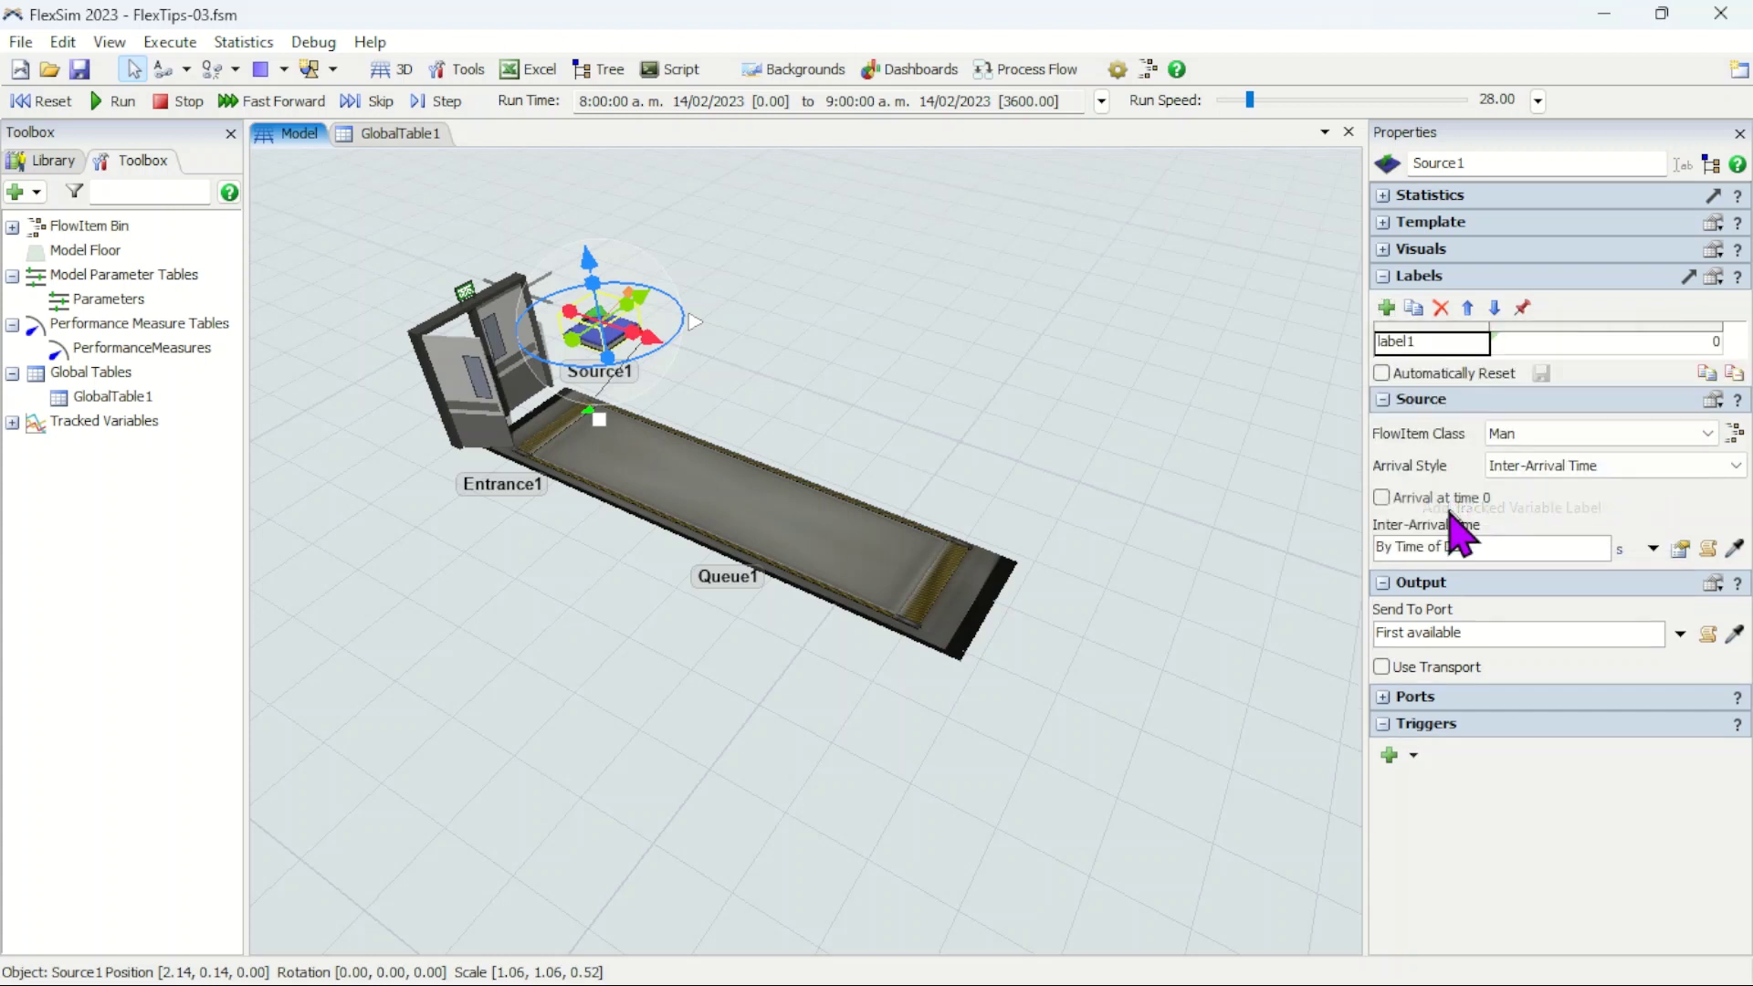
double_click(1421, 345)
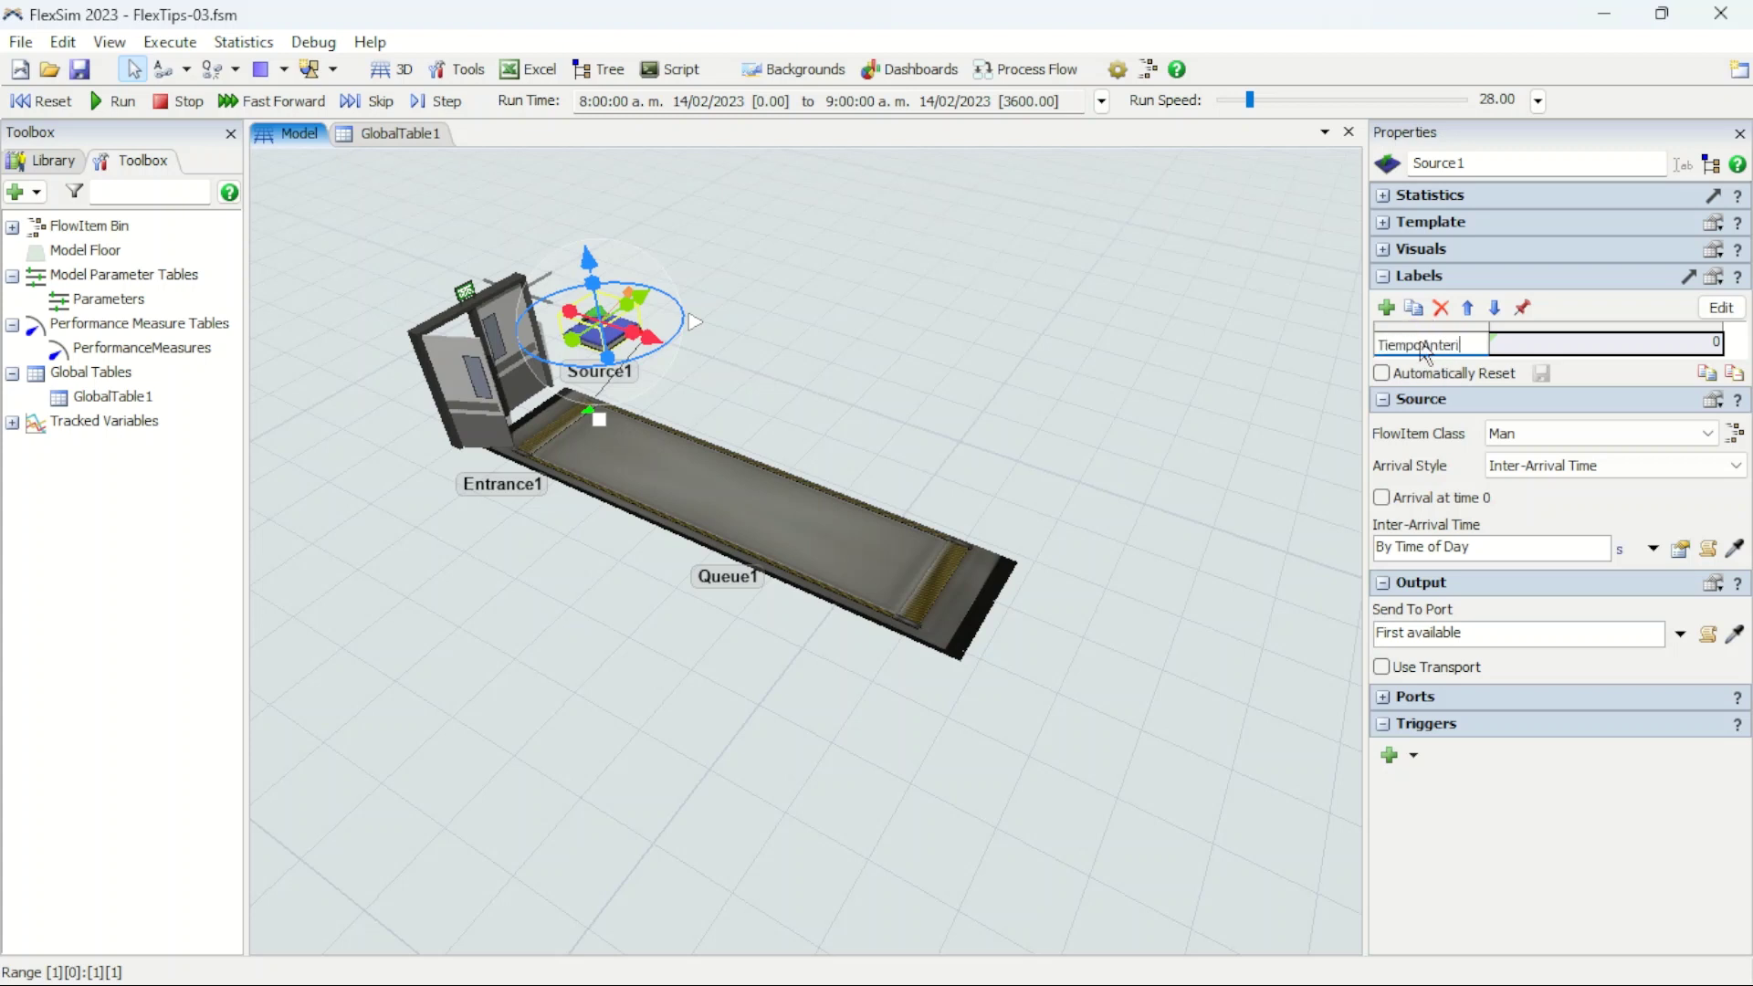
click(1562, 810)
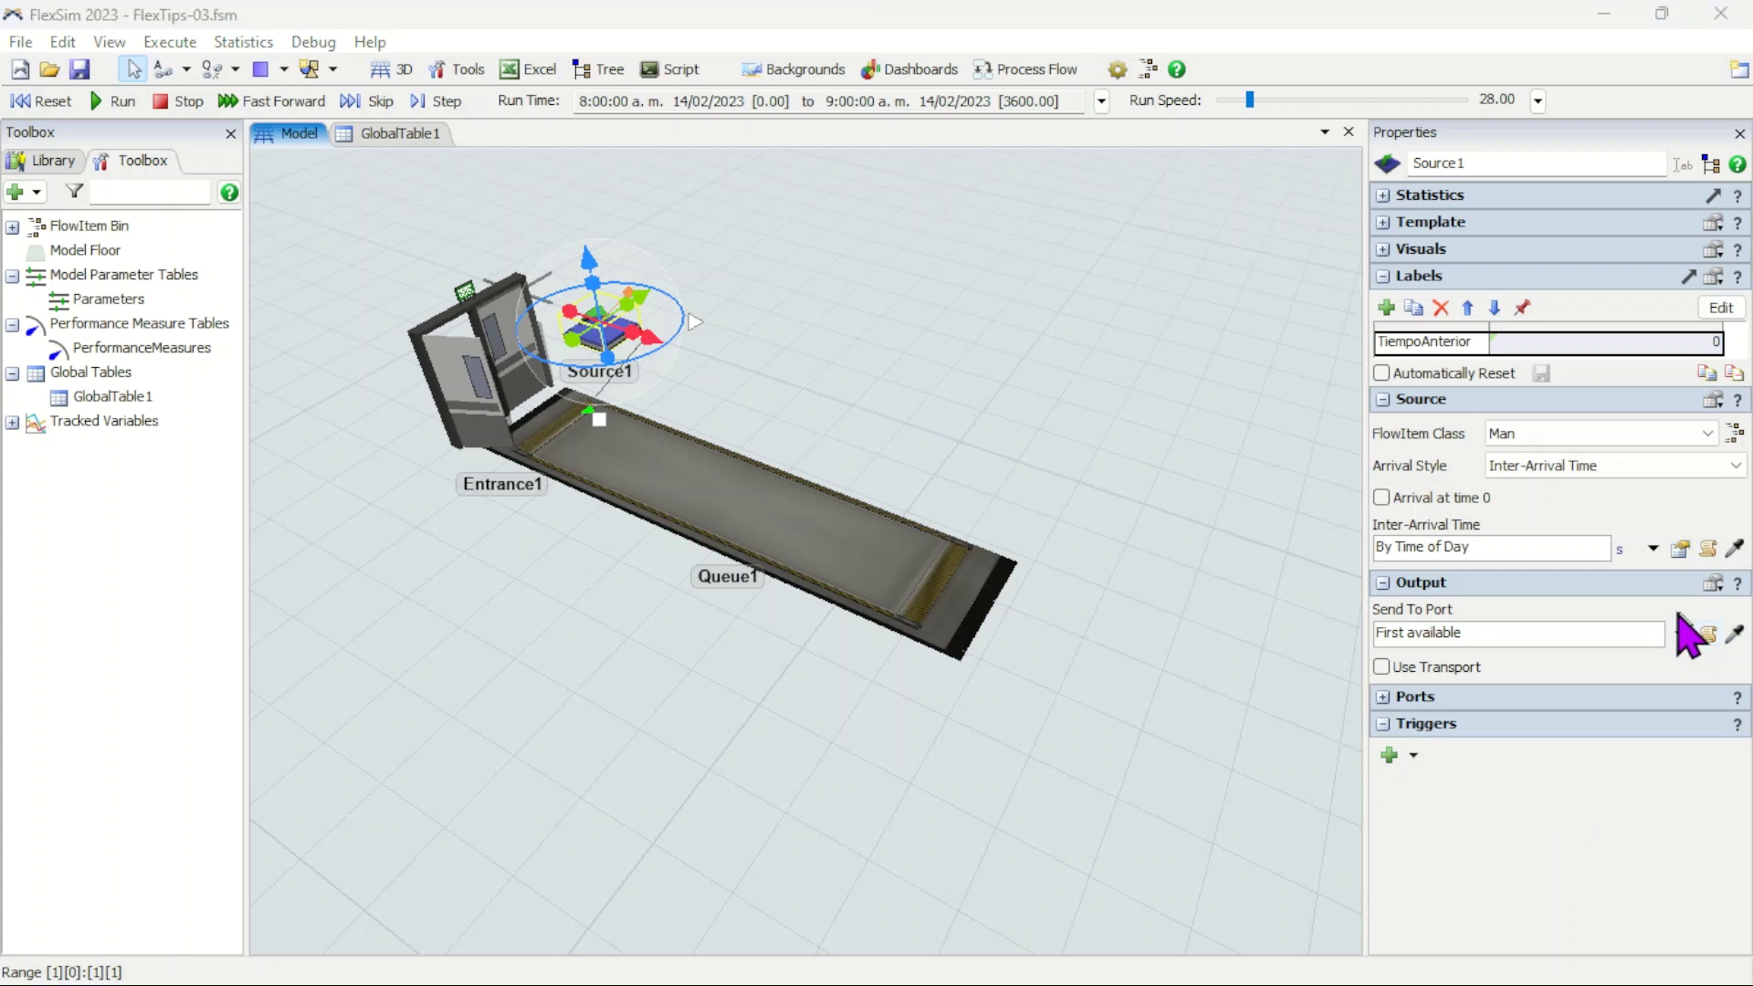
Step: Add On Creation and On Exit triggers to Source1
click(1392, 754)
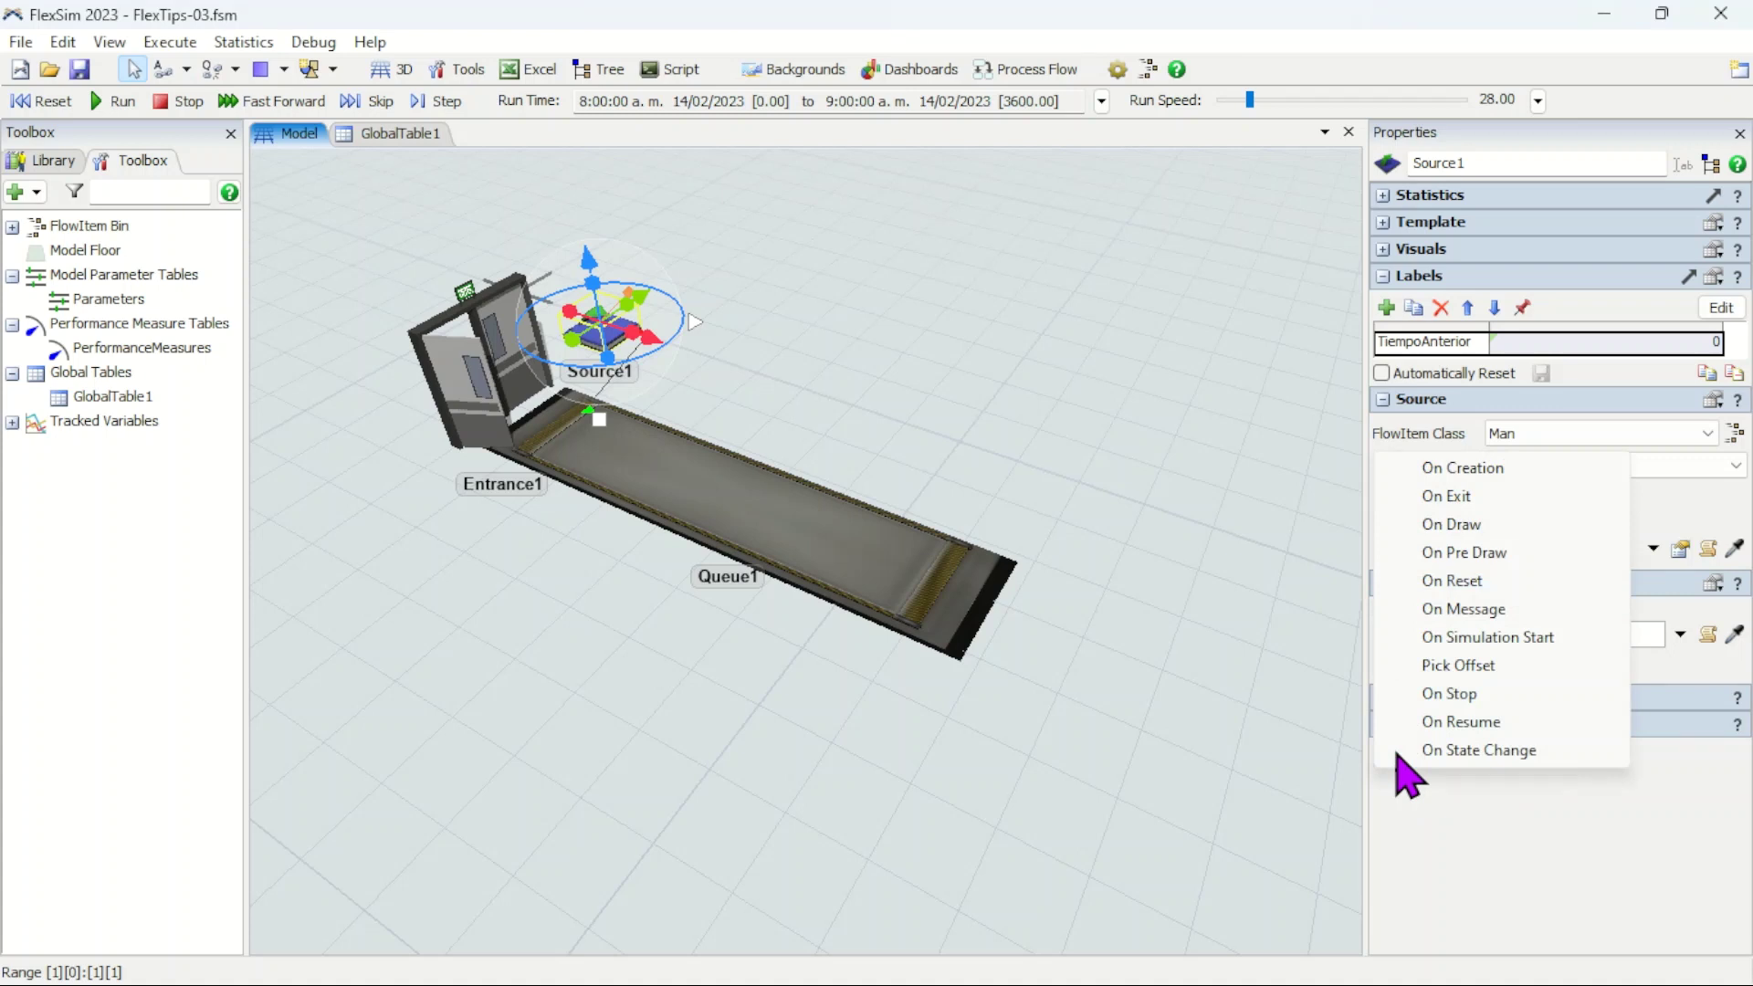
click(1429, 469)
click(1401, 756)
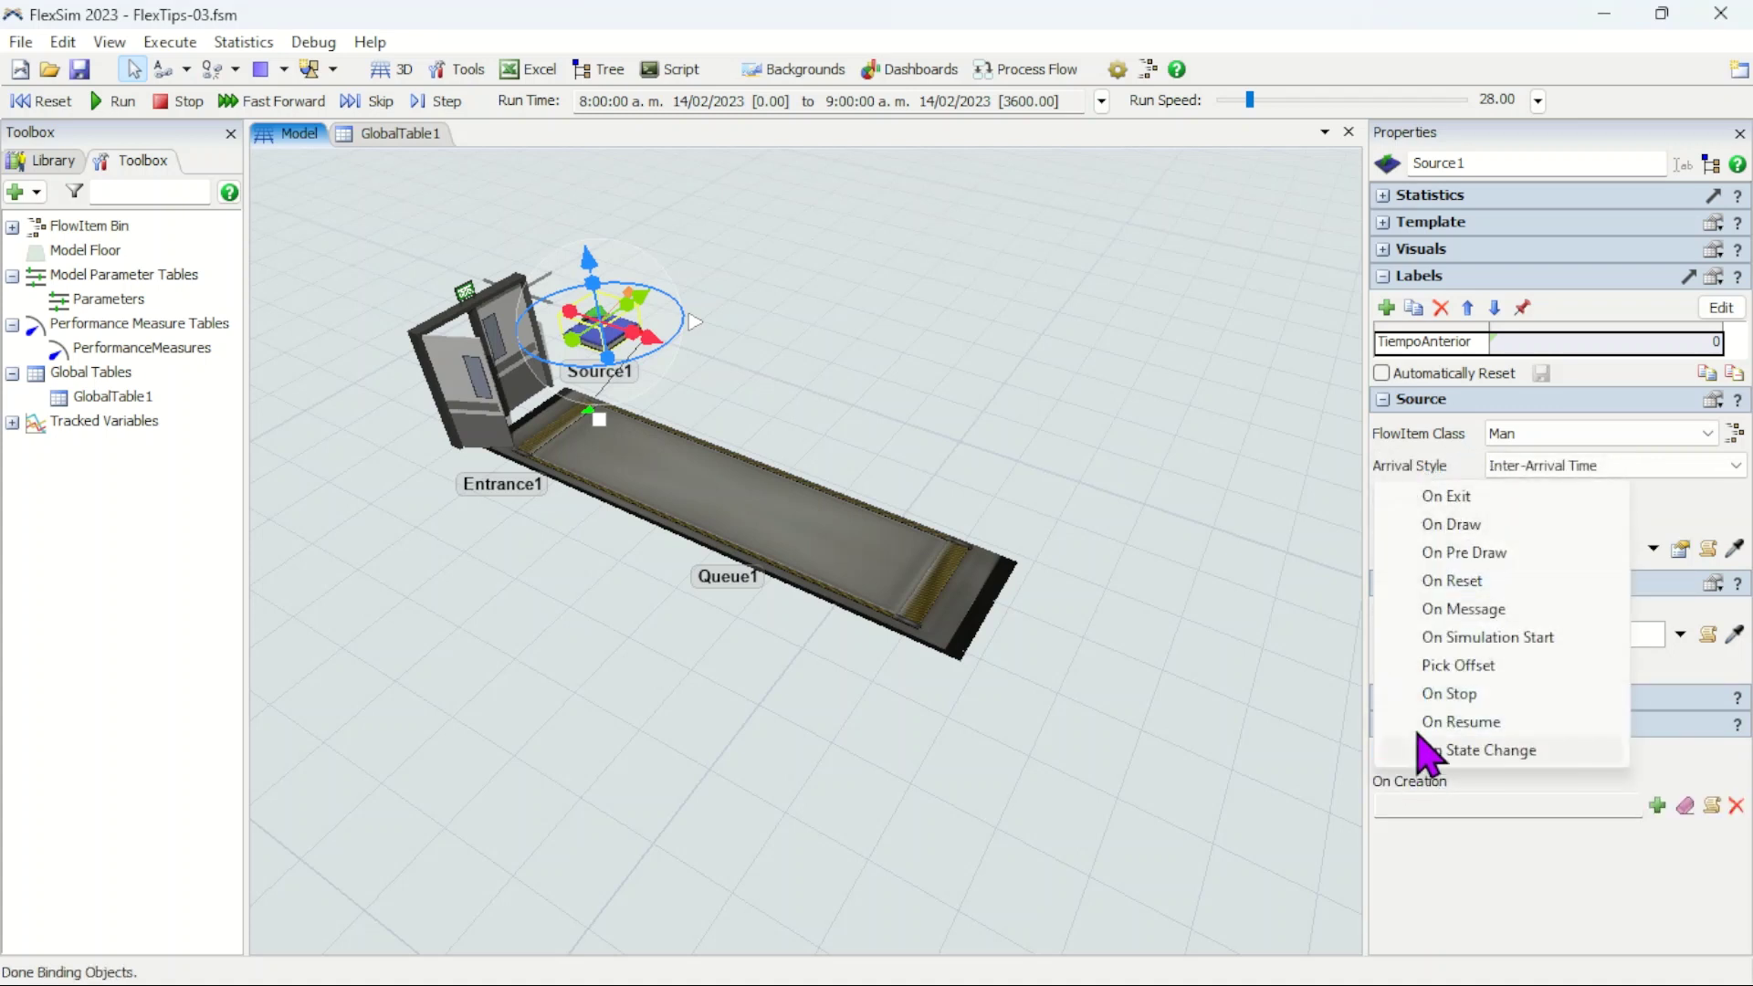
click(1432, 499)
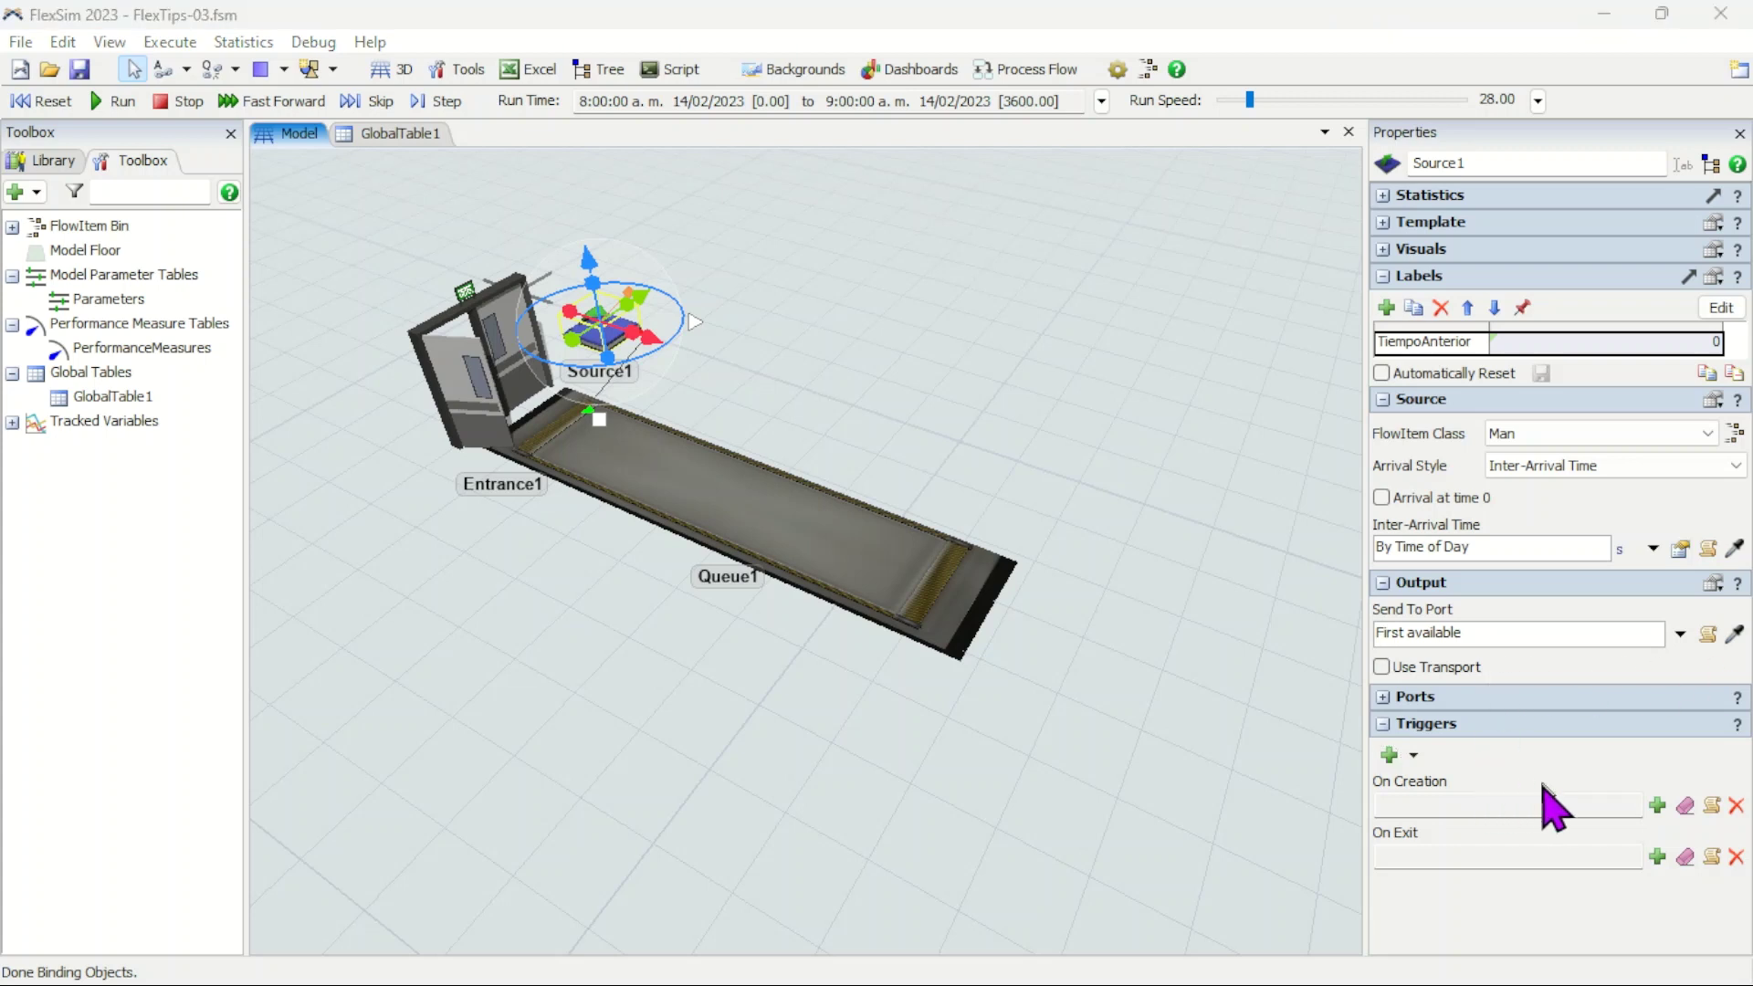
Step: Give Source1's On Creation trigger a Set Tracked Variable action that targets TiempoEntreLlegadas
click(1657, 806)
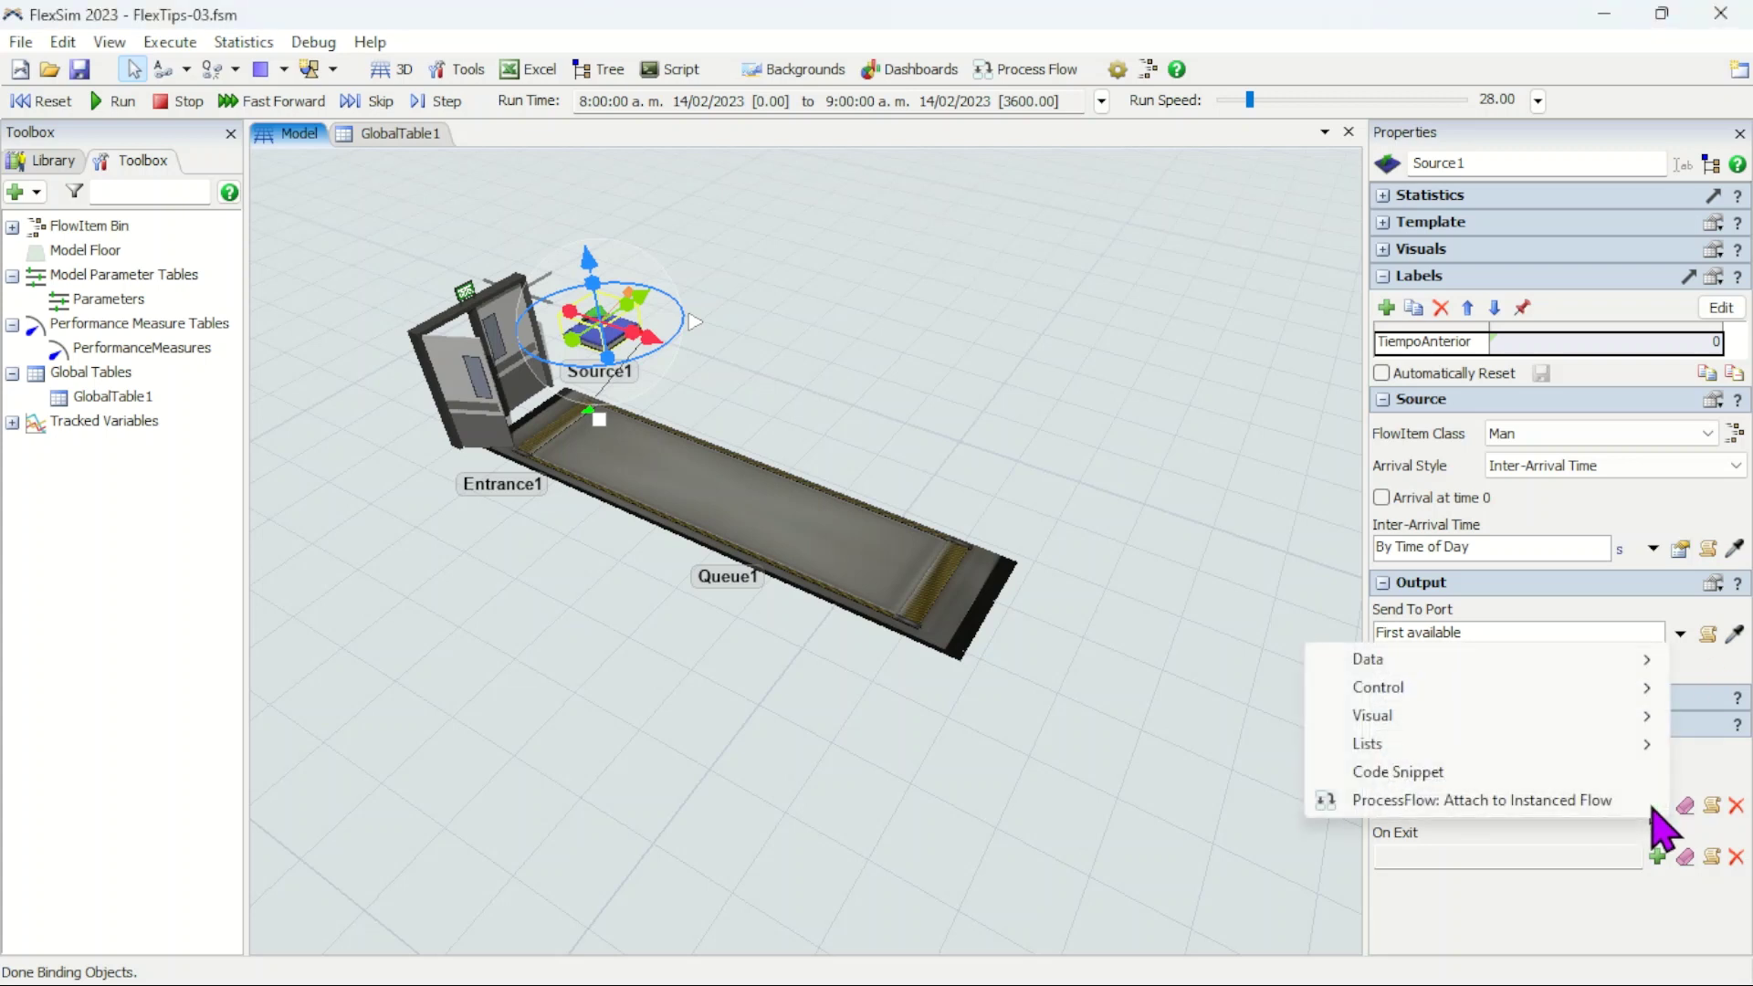
click(1668, 775)
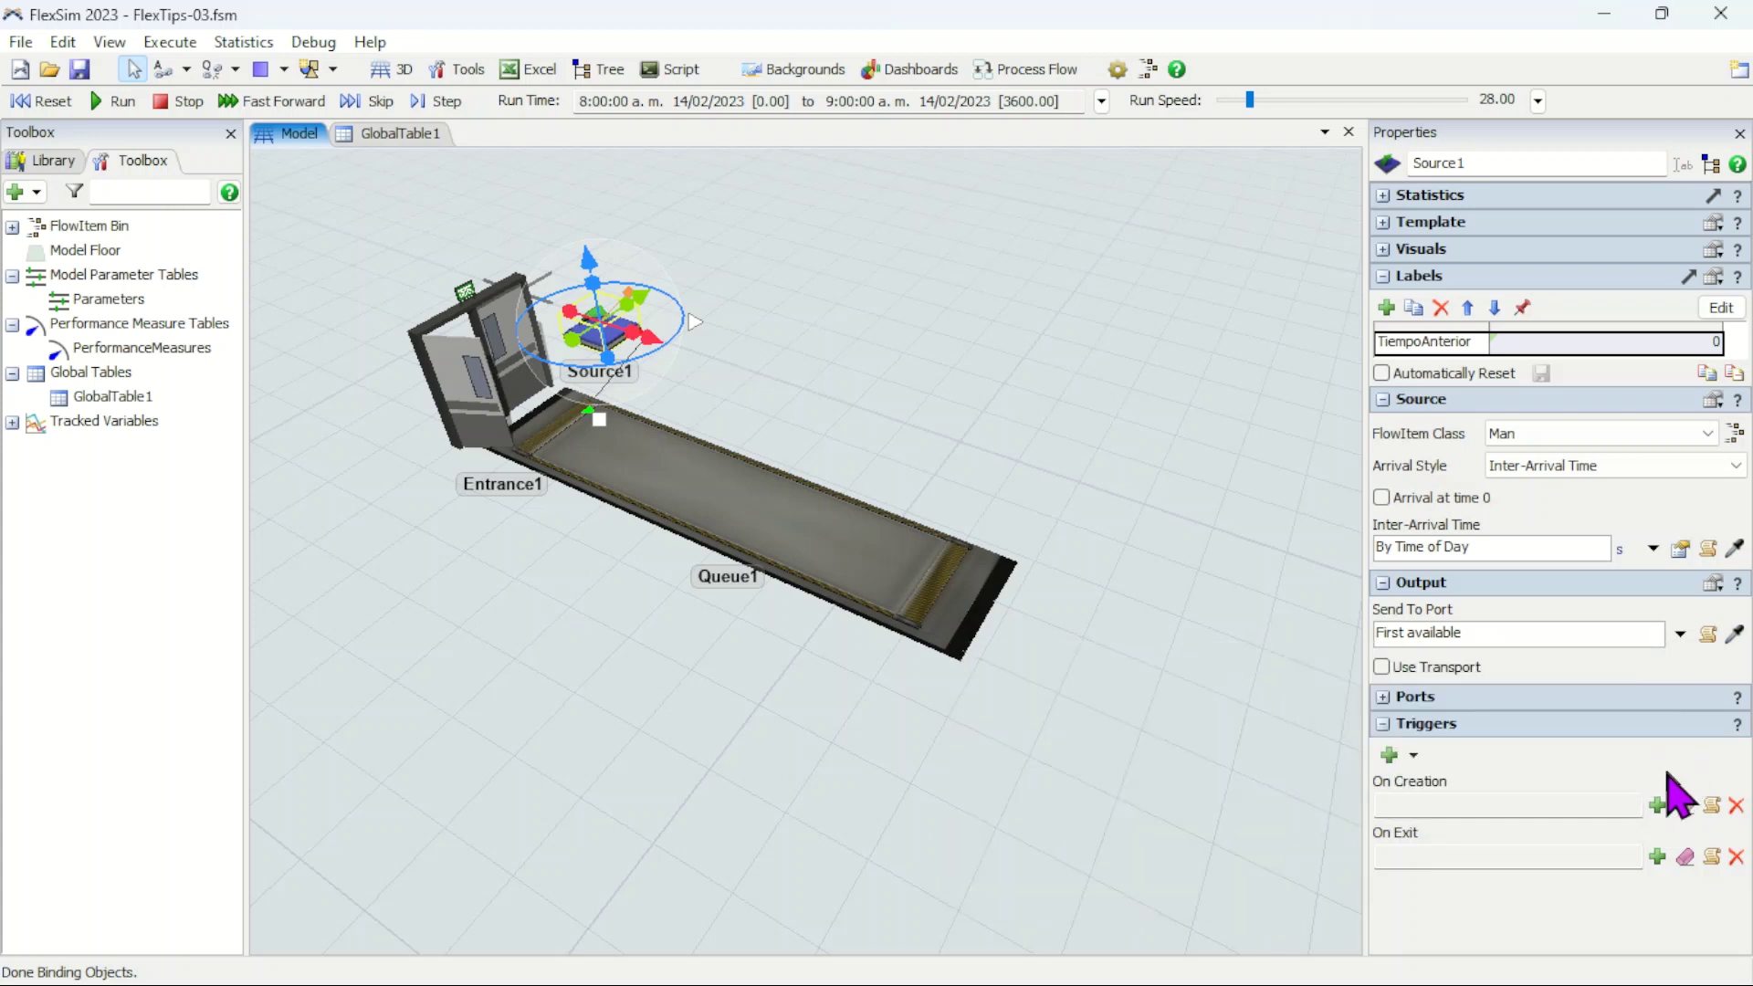
click(1657, 806)
mouse_move(1626, 676)
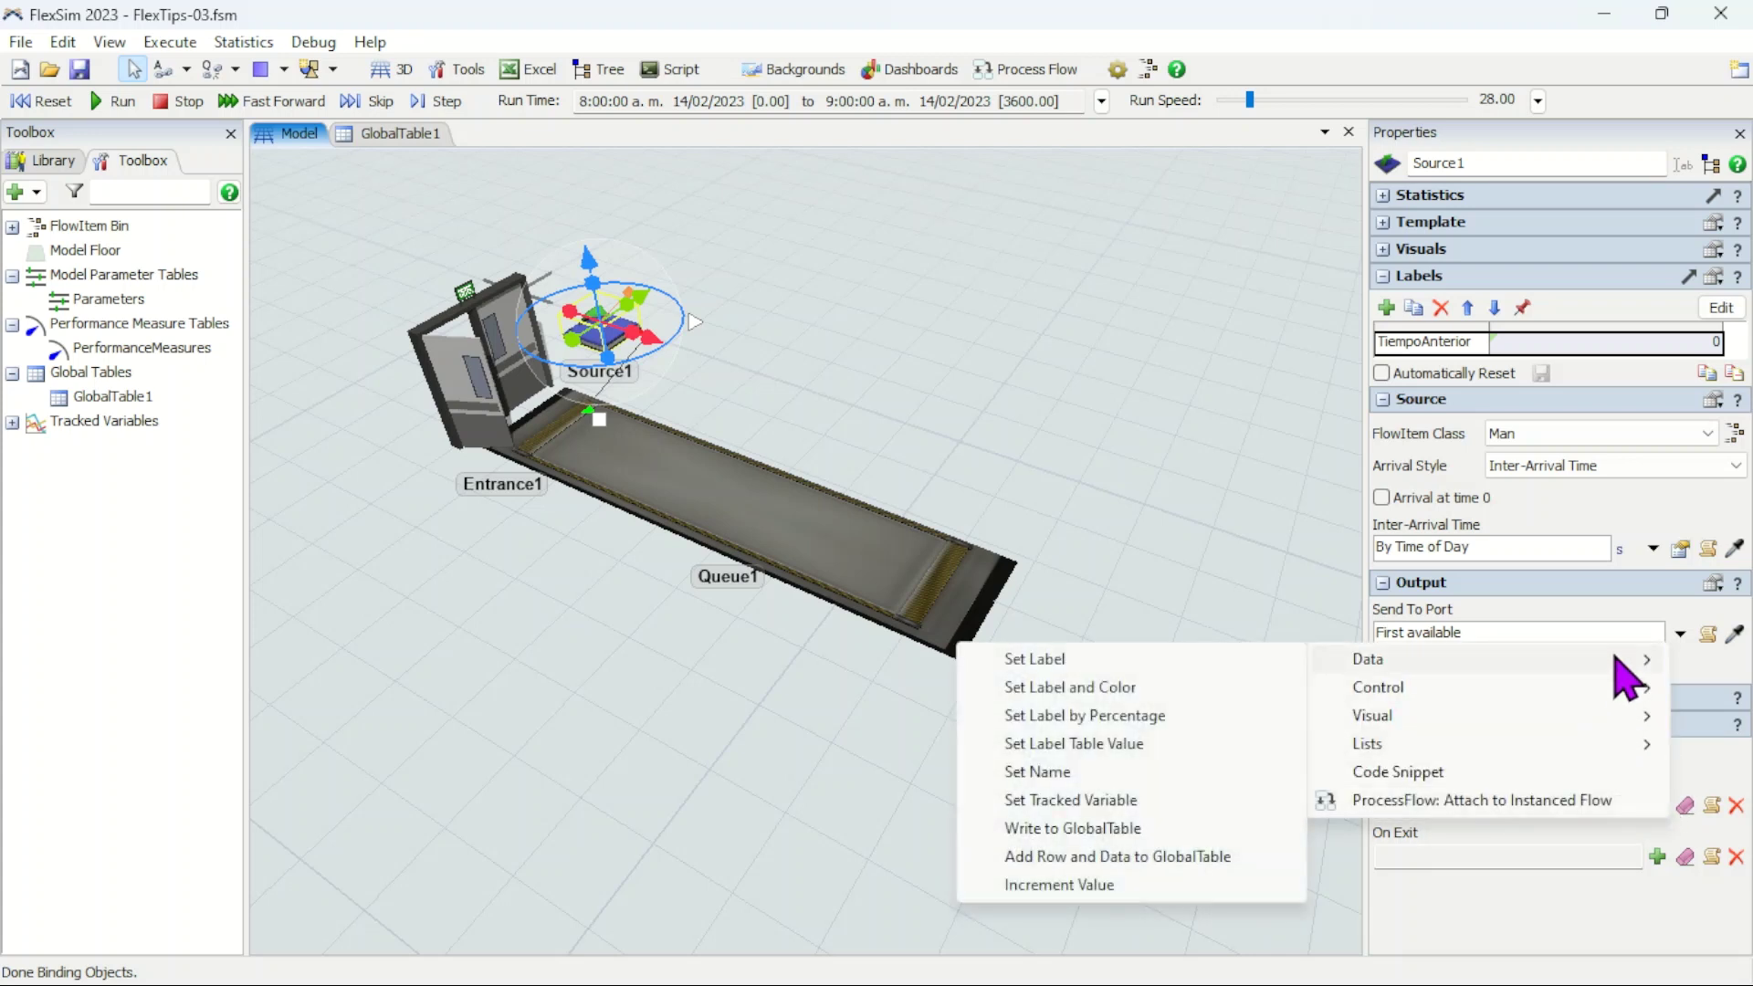
click(1153, 801)
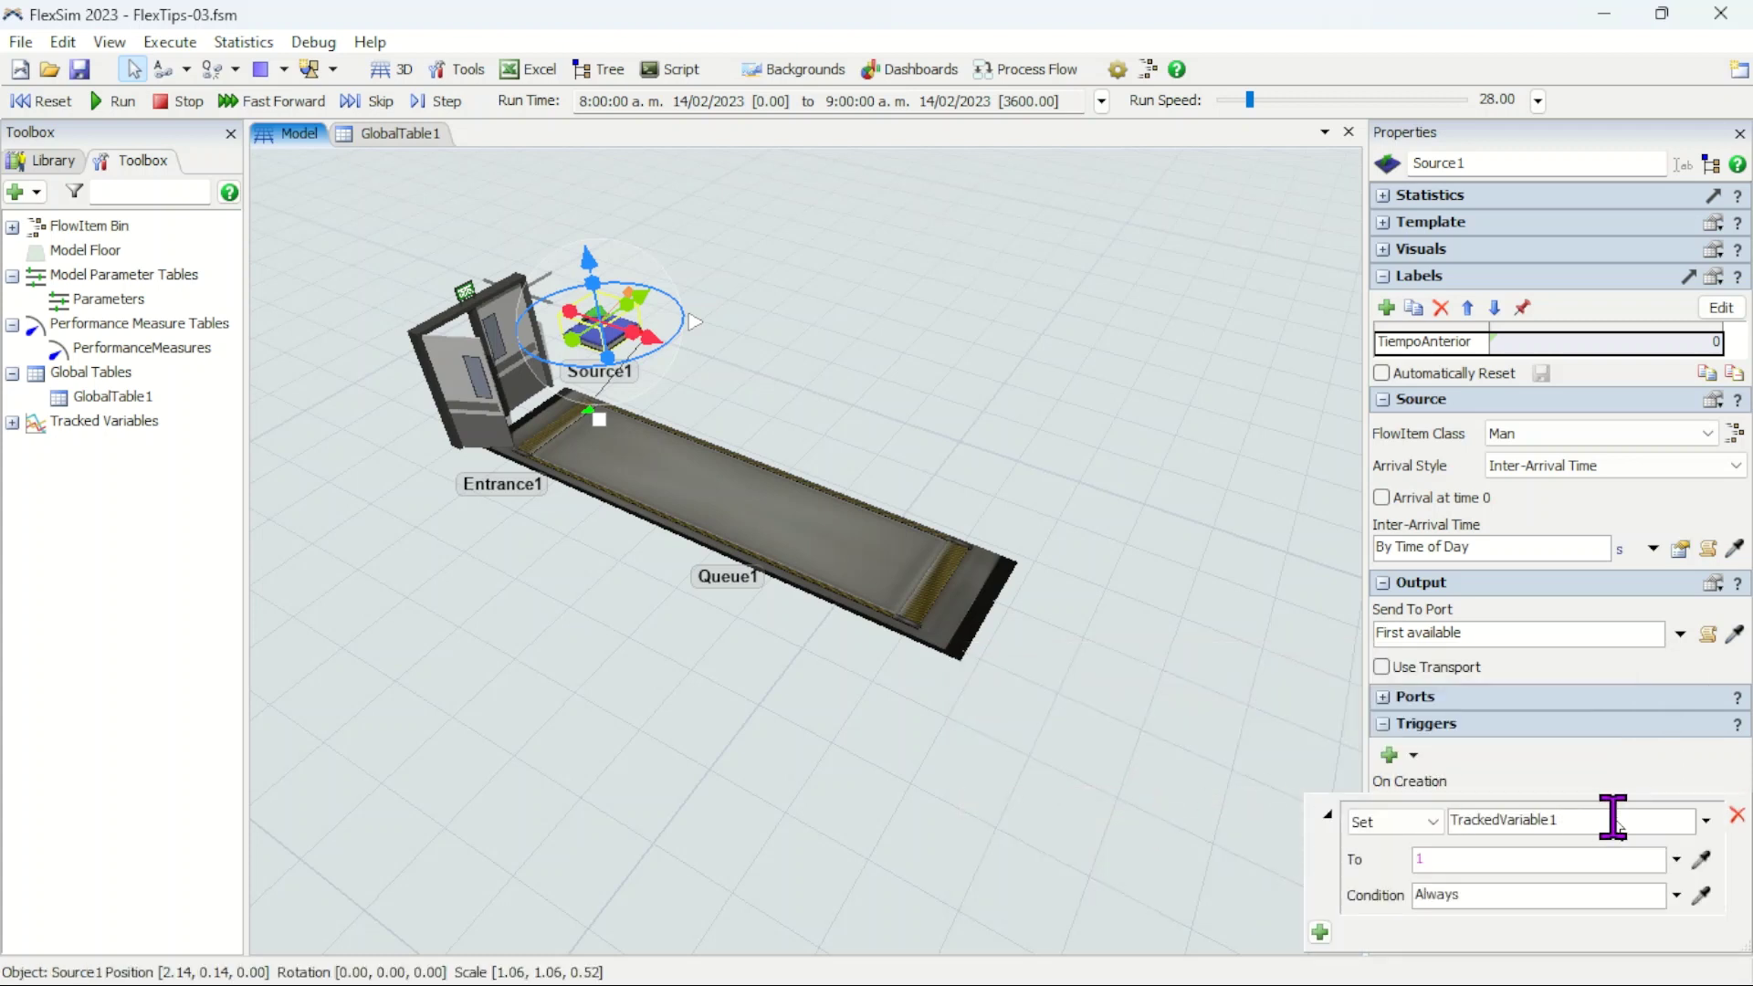
click(1706, 821)
mouse_move(1566, 858)
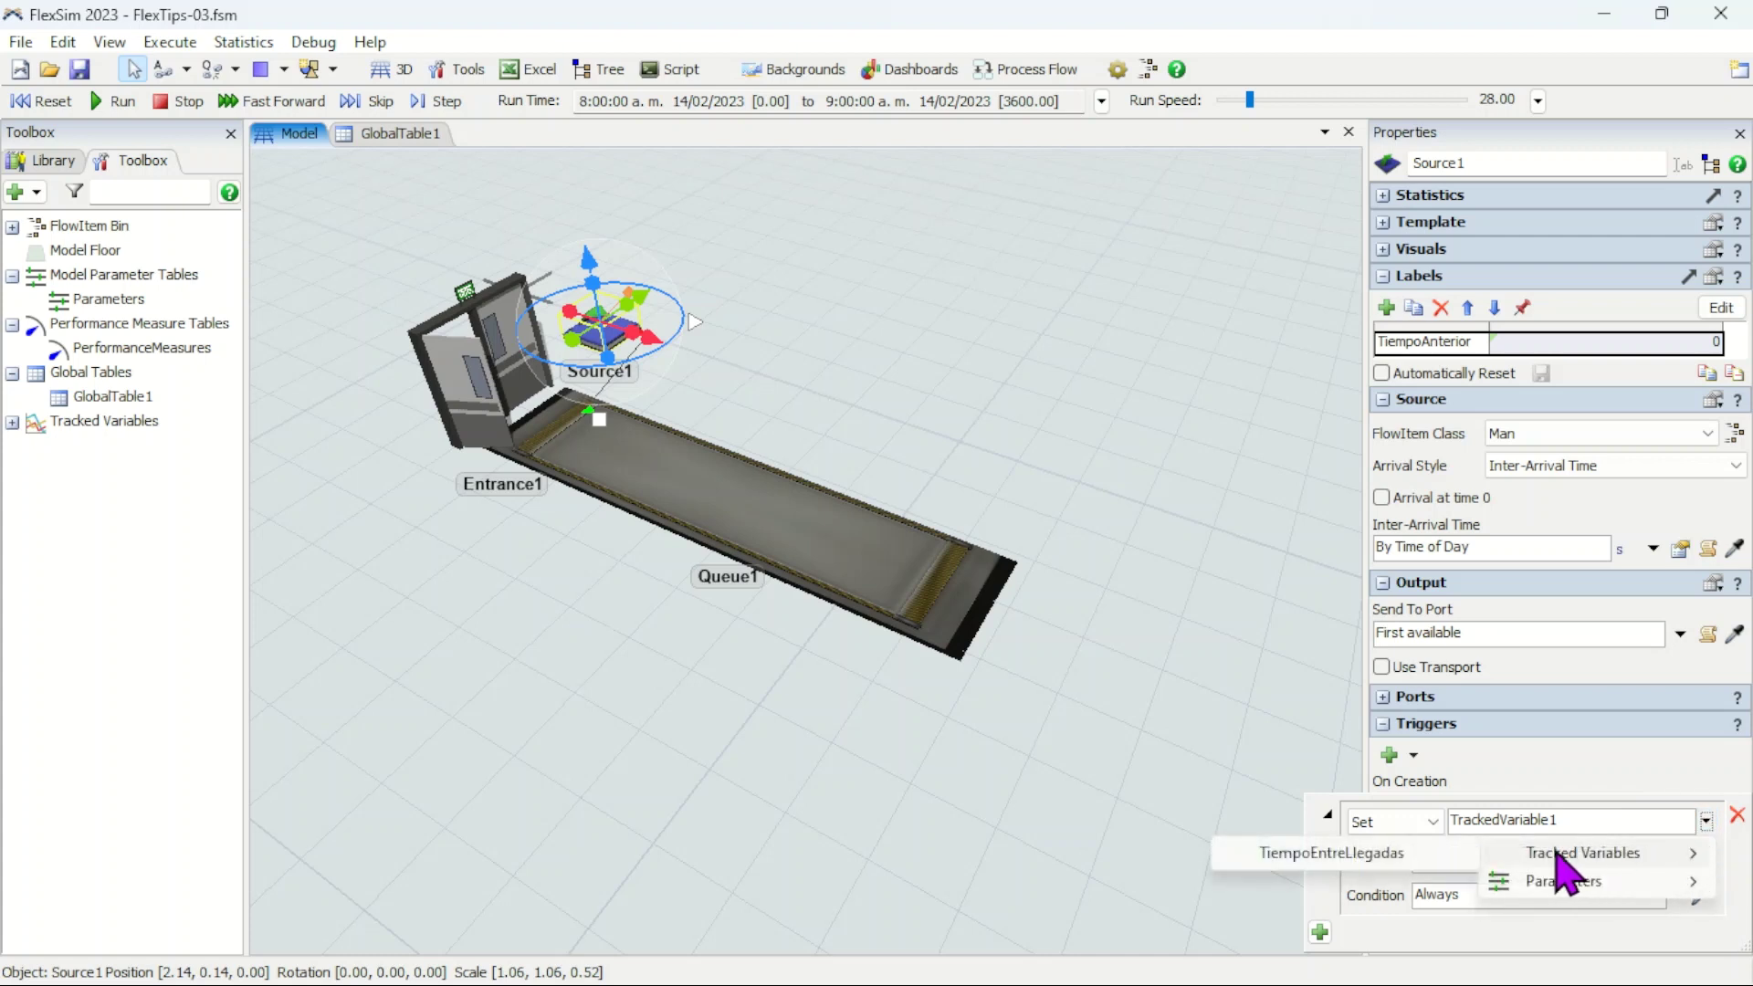
click(1438, 850)
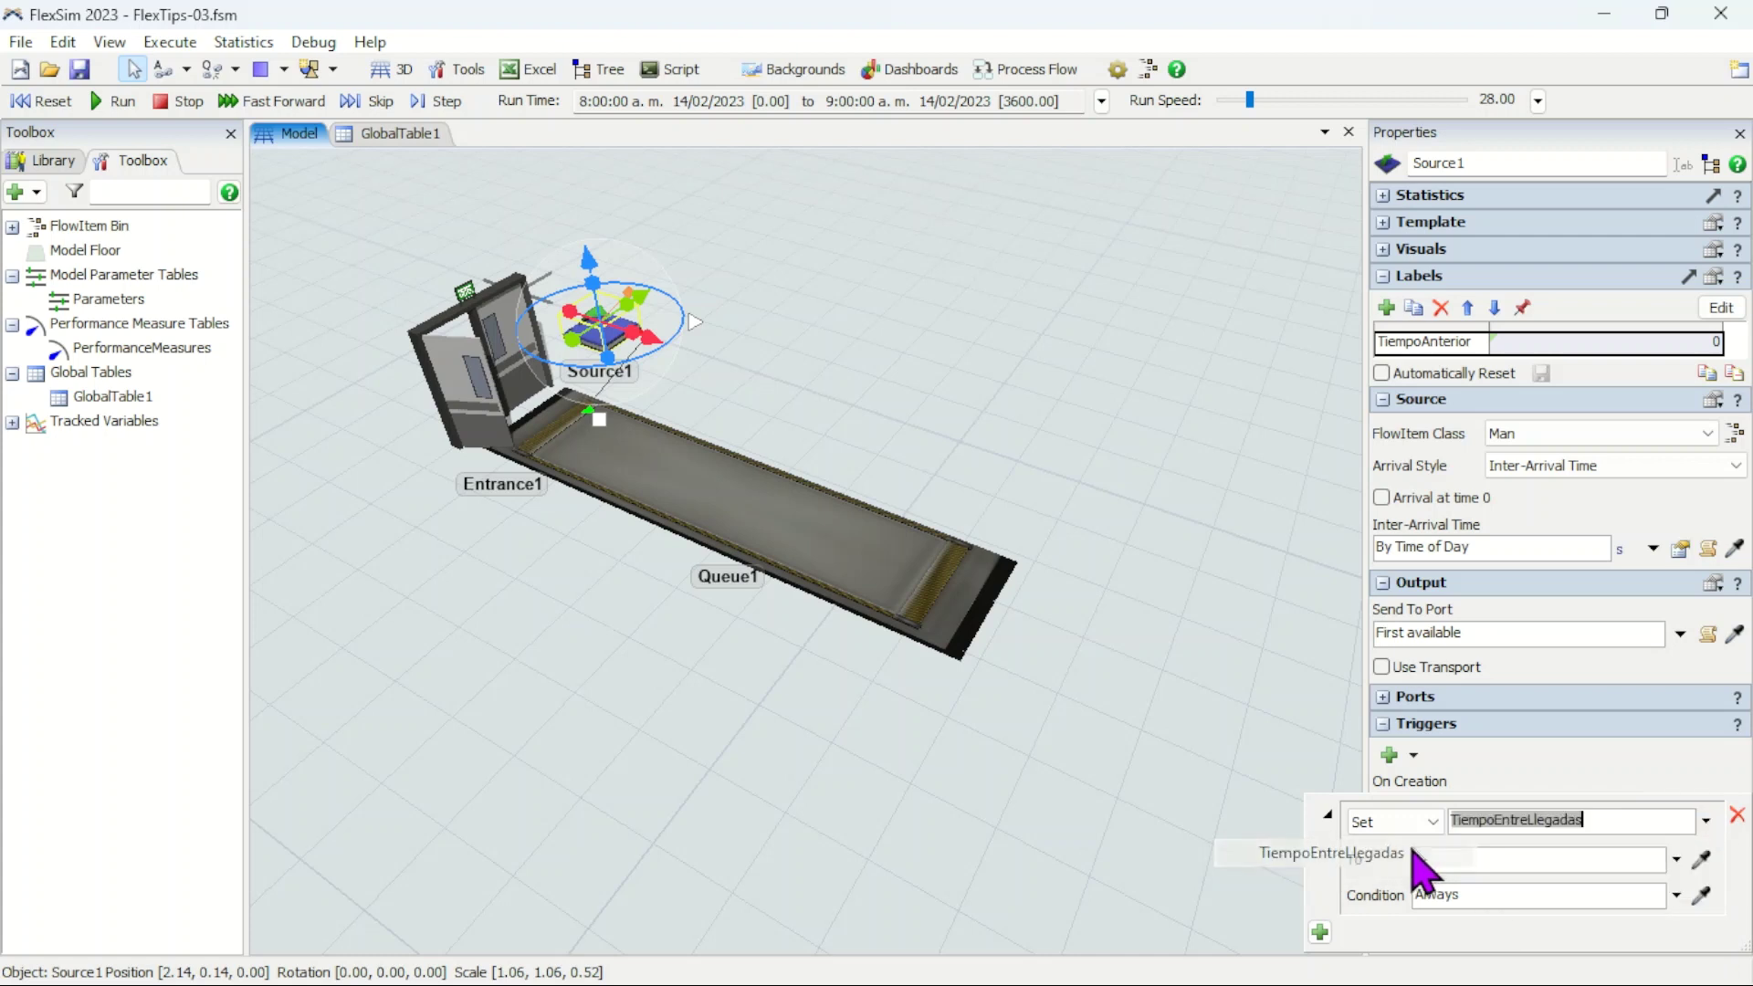
Step: Set the On Creation action's assigned value to Model.time - current.TiempoAnterior and apply it
click(1476, 864)
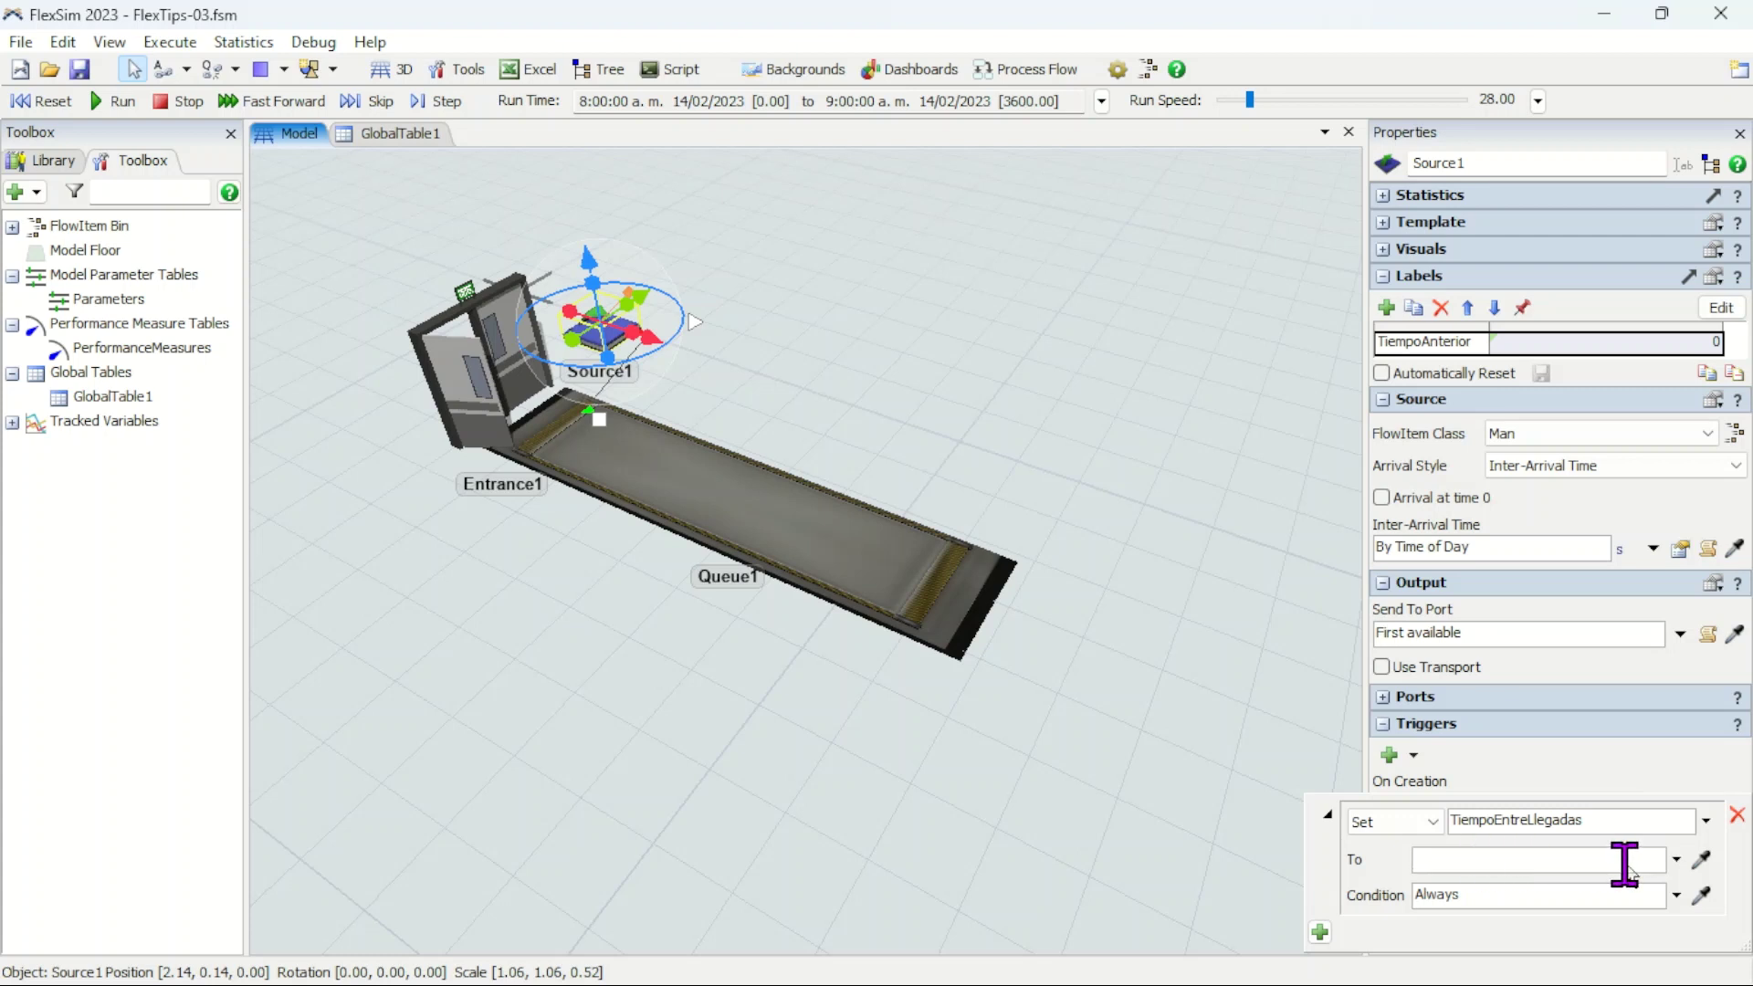
click(1676, 859)
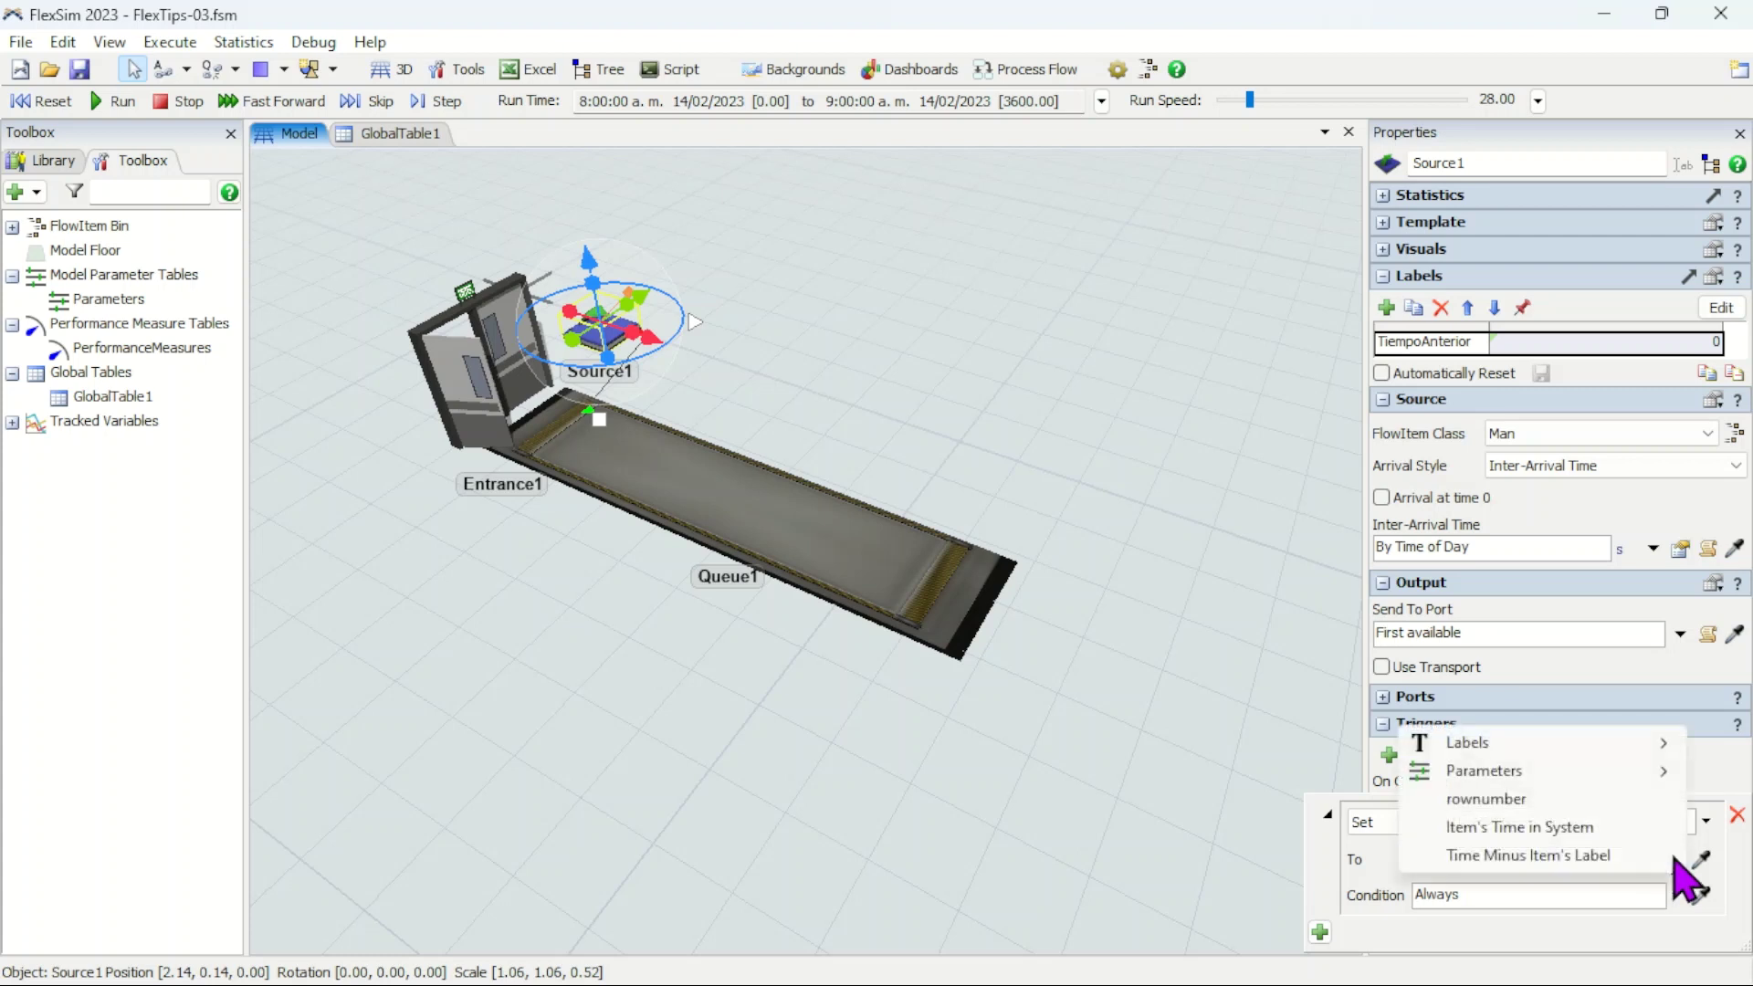
click(1521, 856)
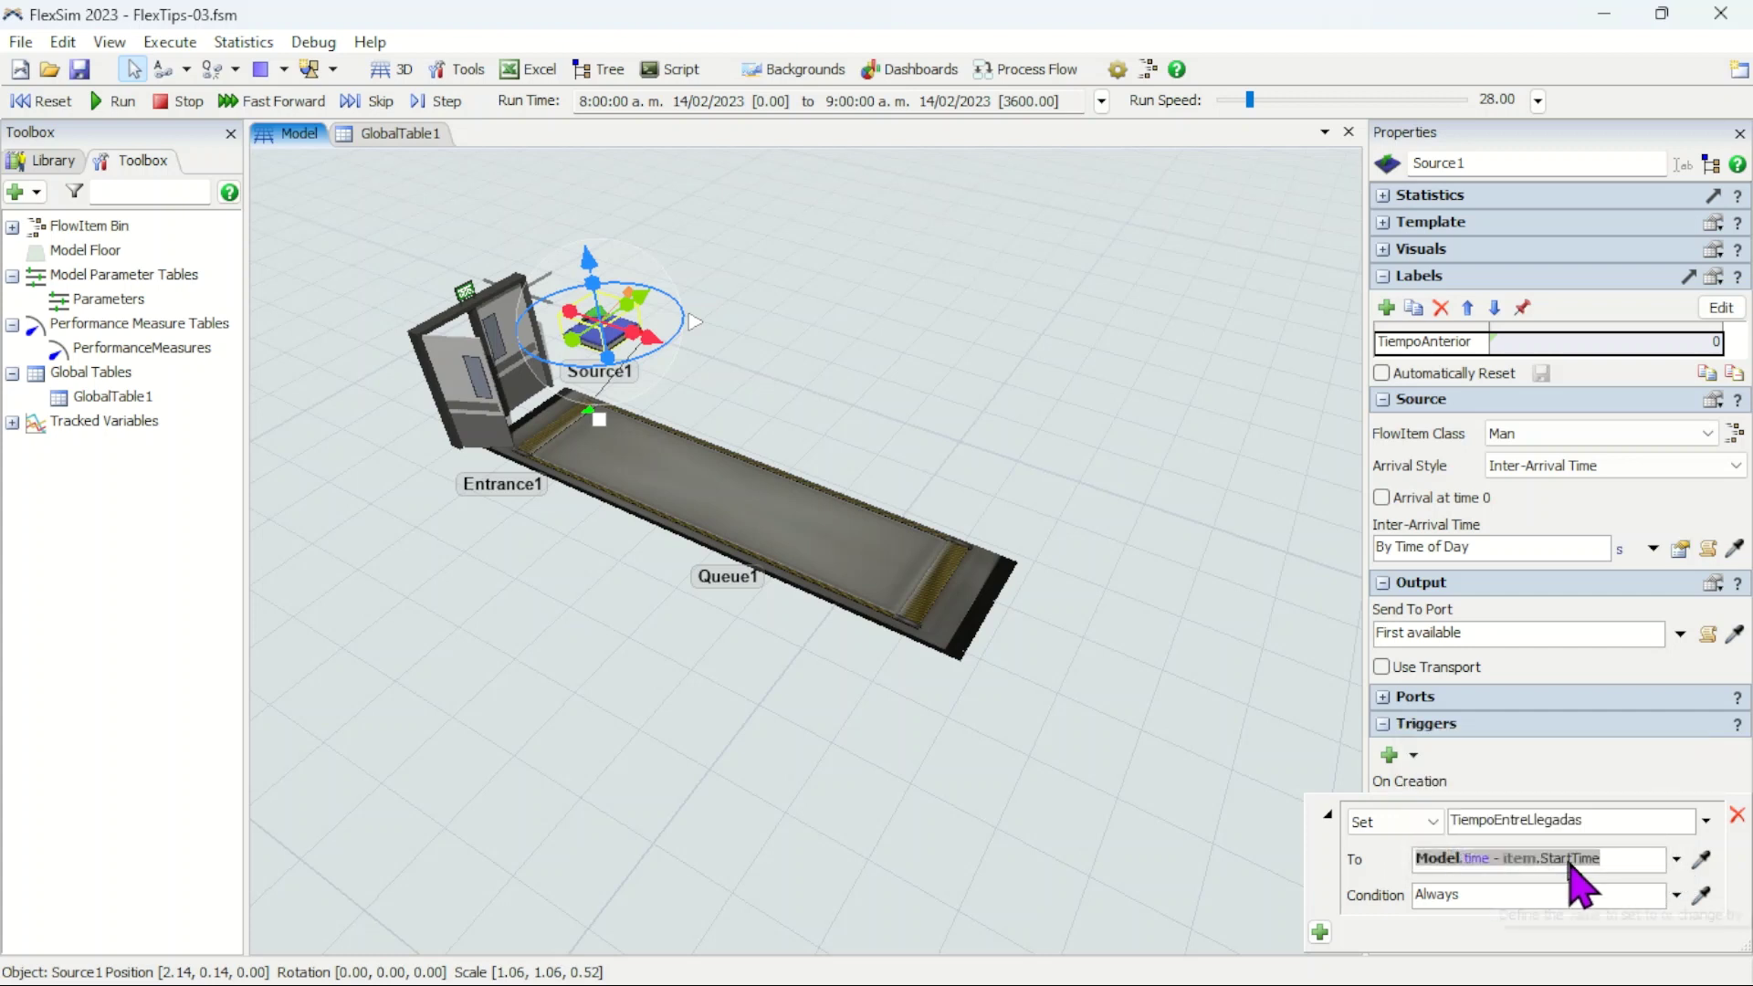
click(1519, 863)
drag(1545, 859, 1635, 859)
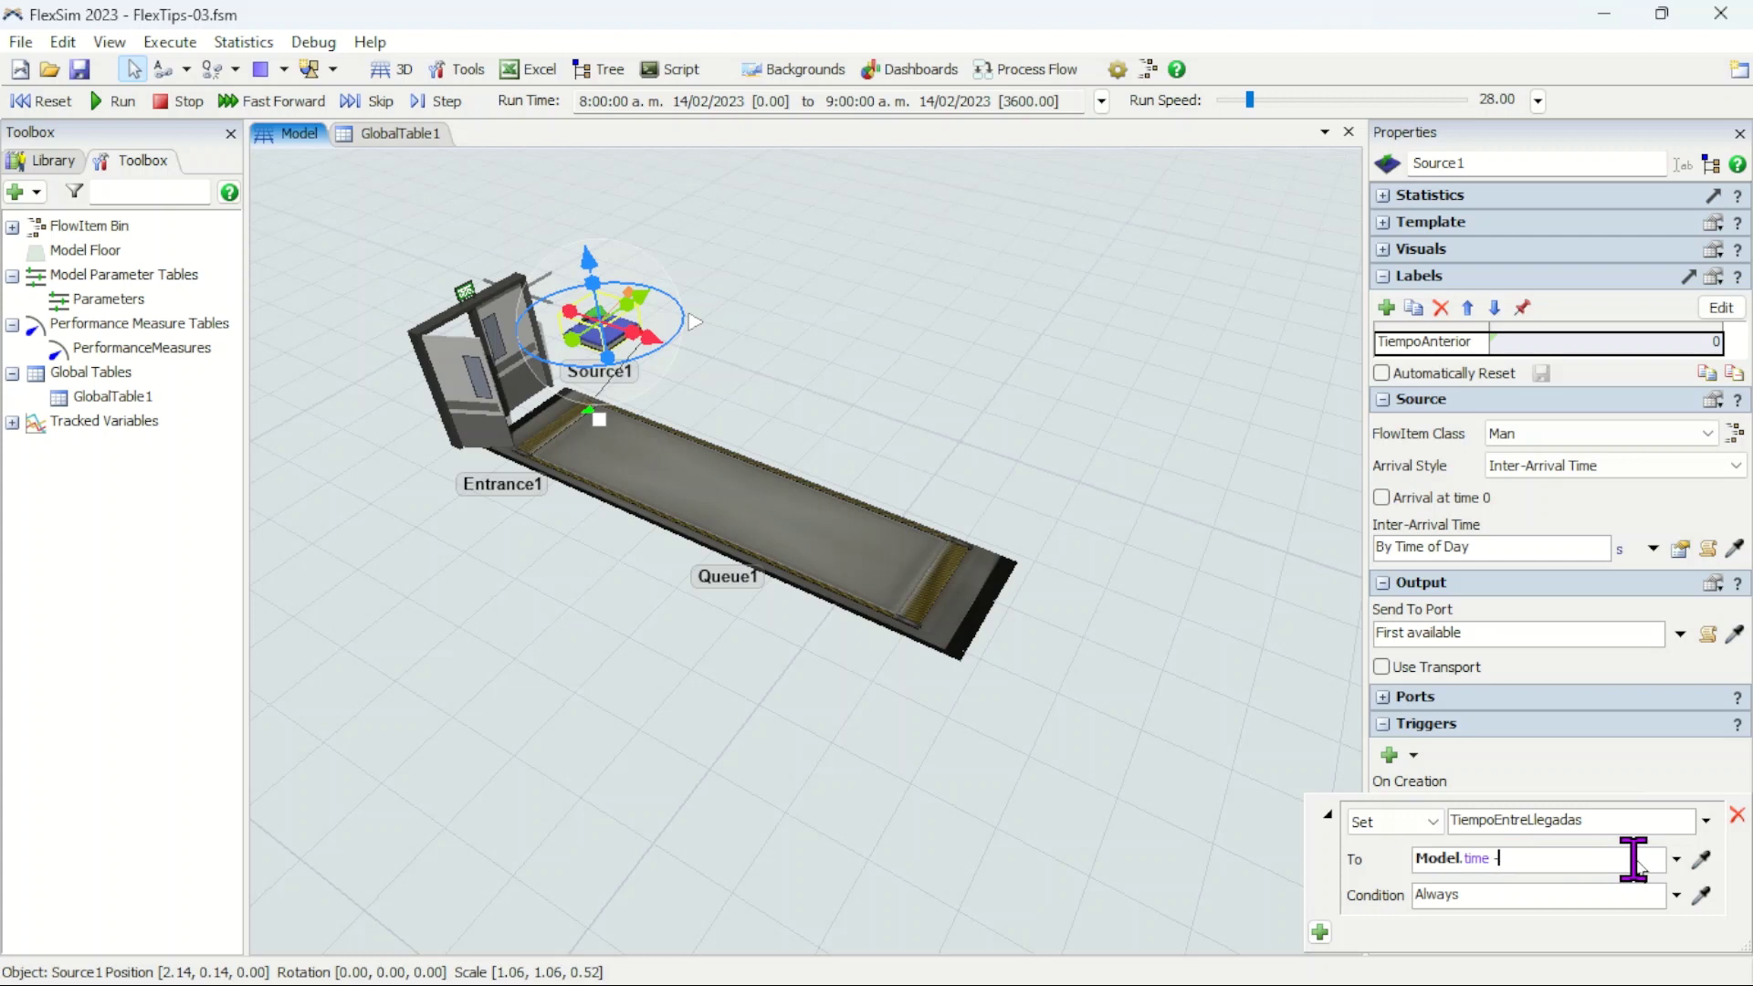
text(Model.t)
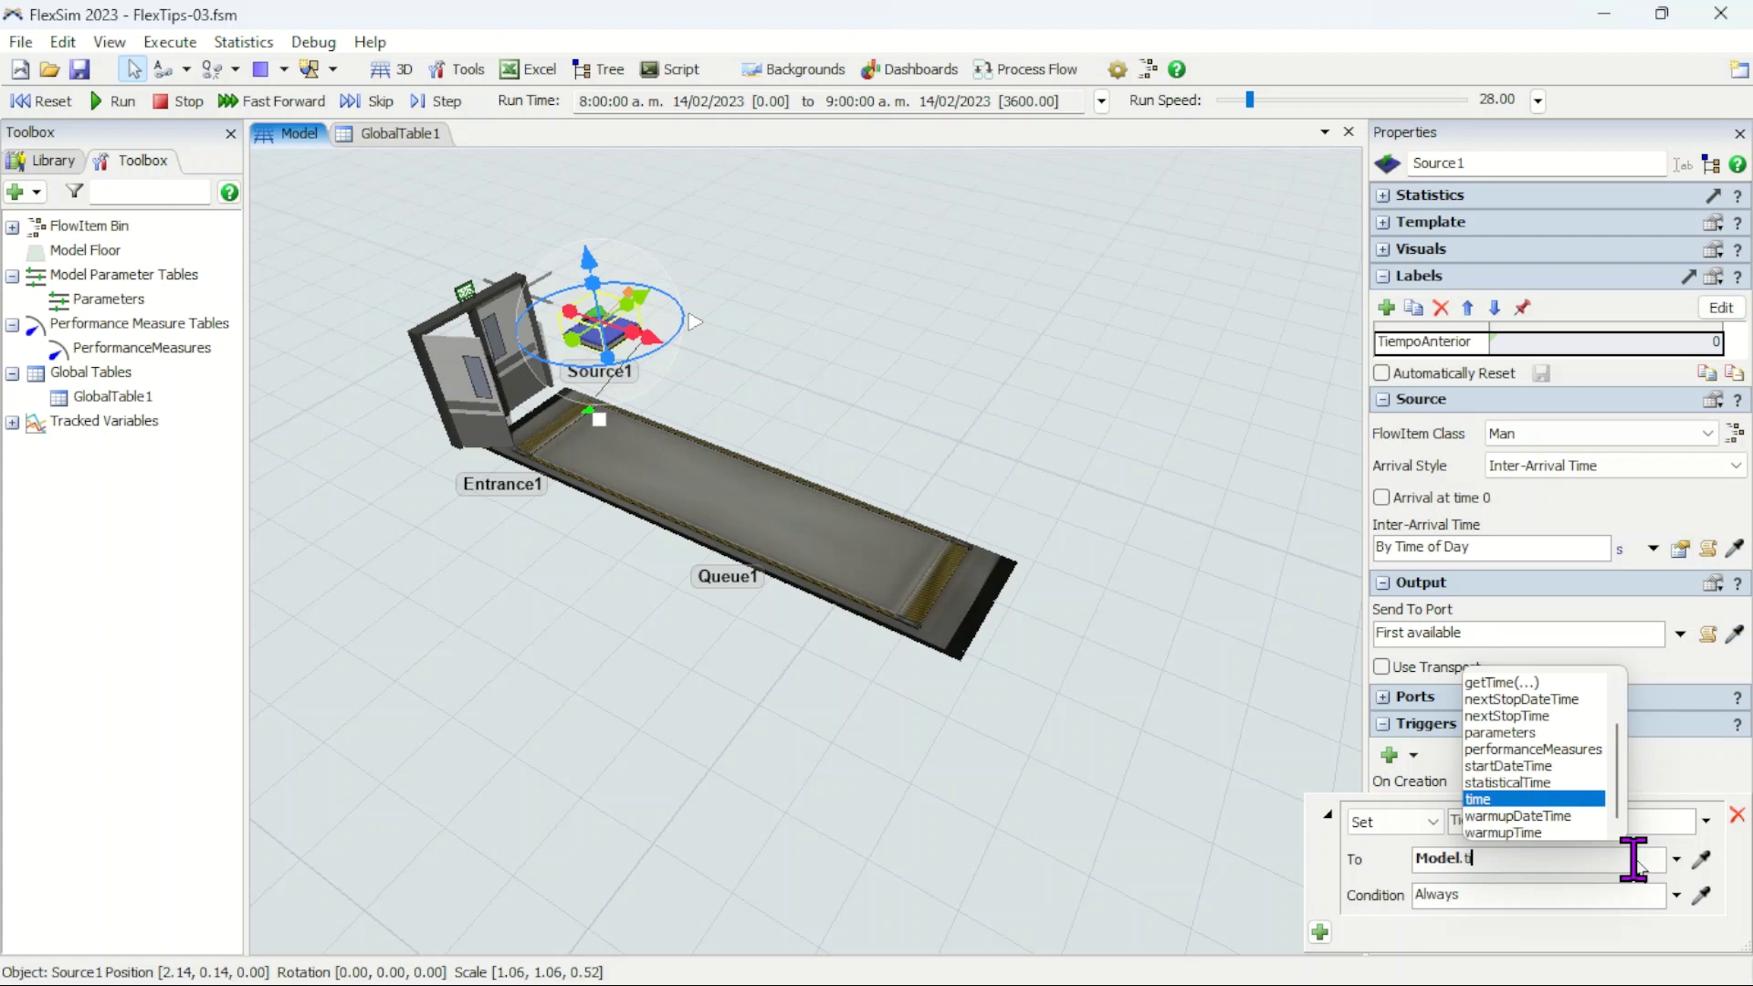
key(Return)
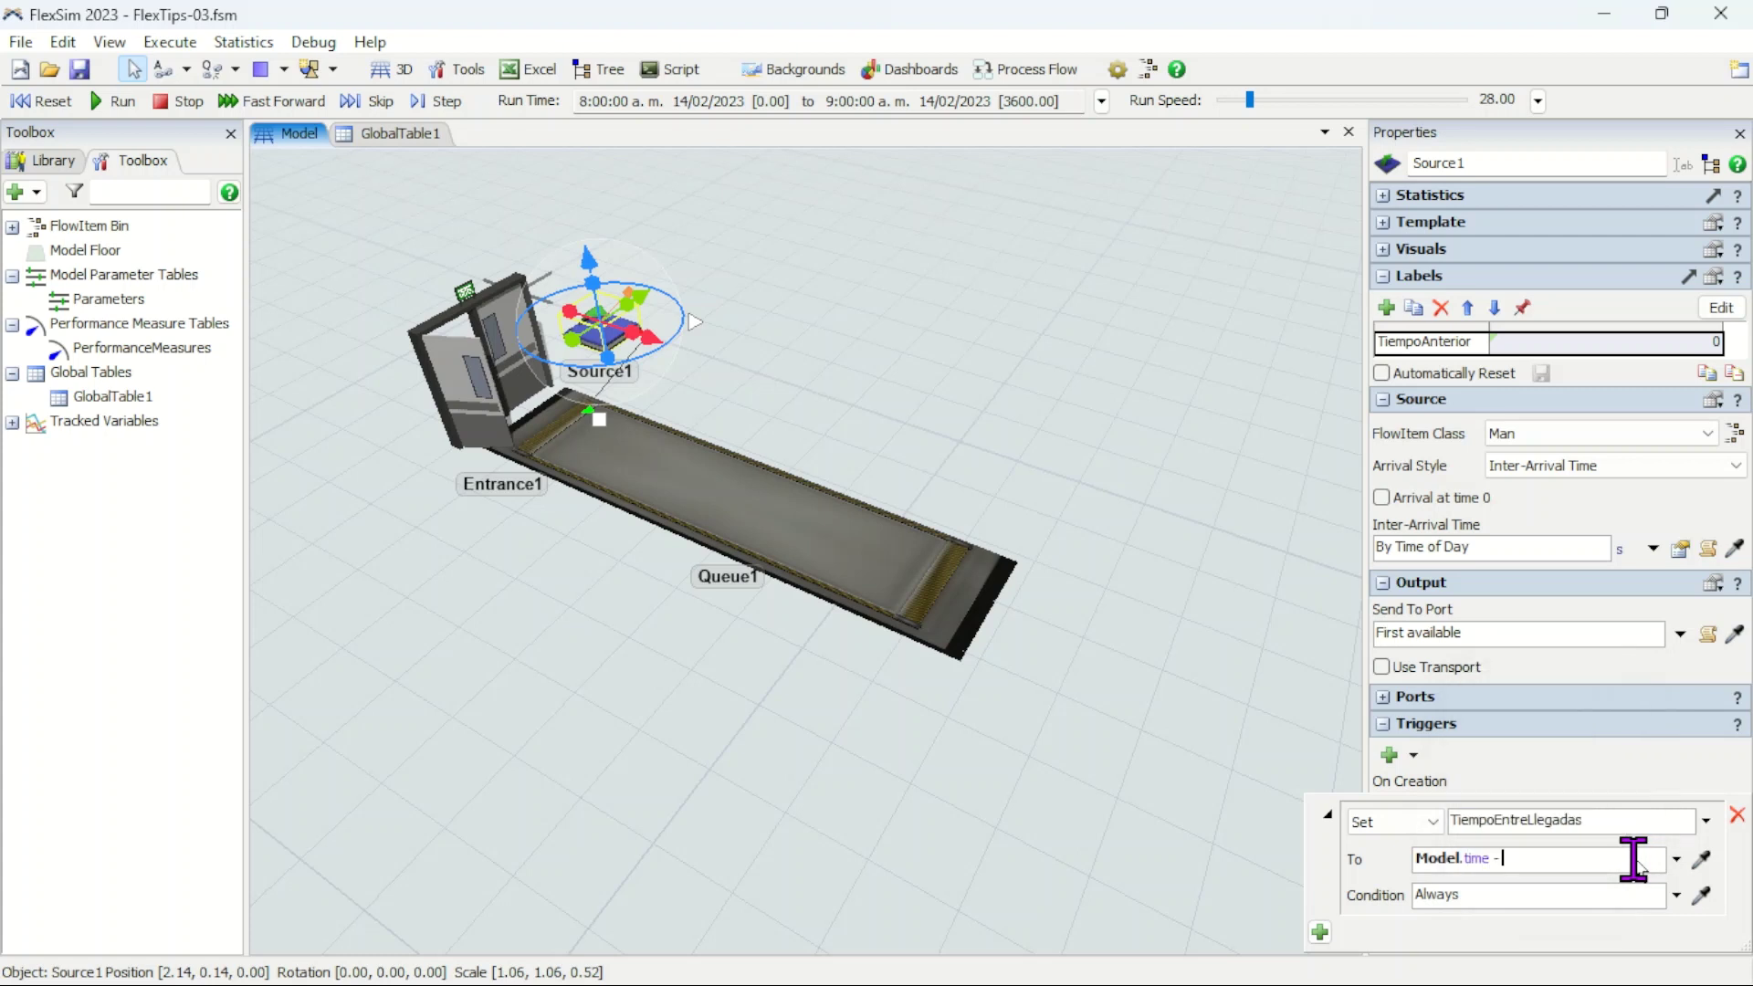
text(- current.)
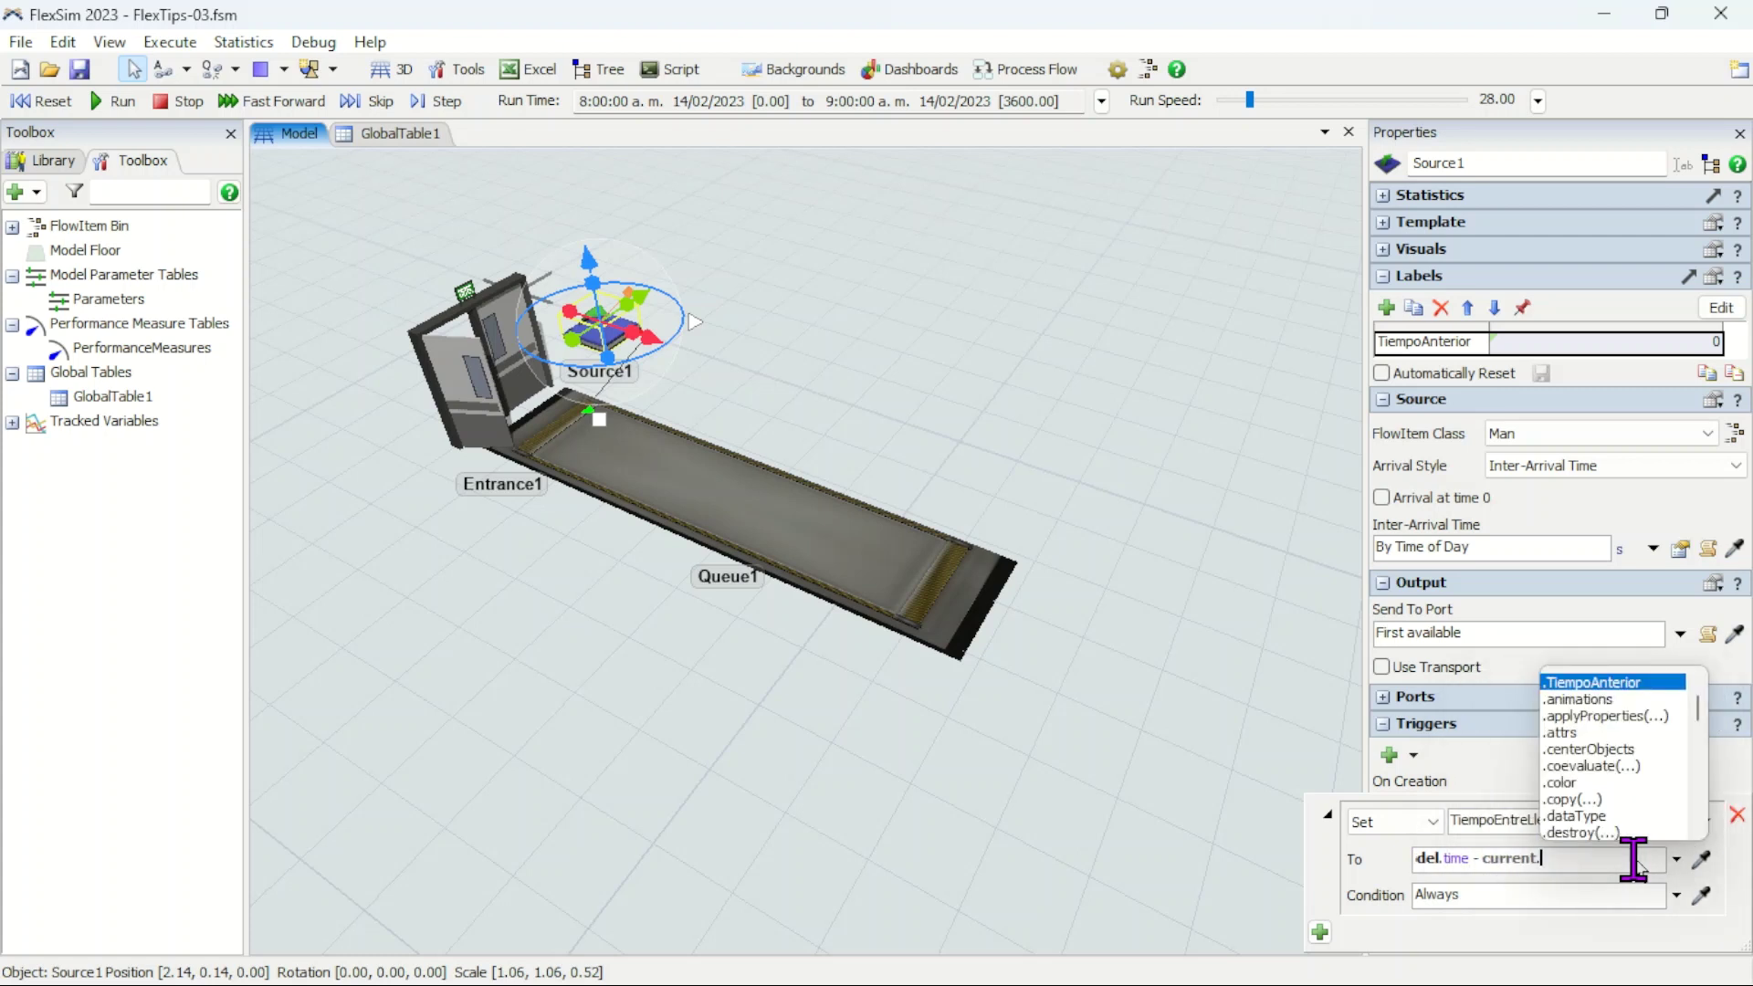
click(1596, 685)
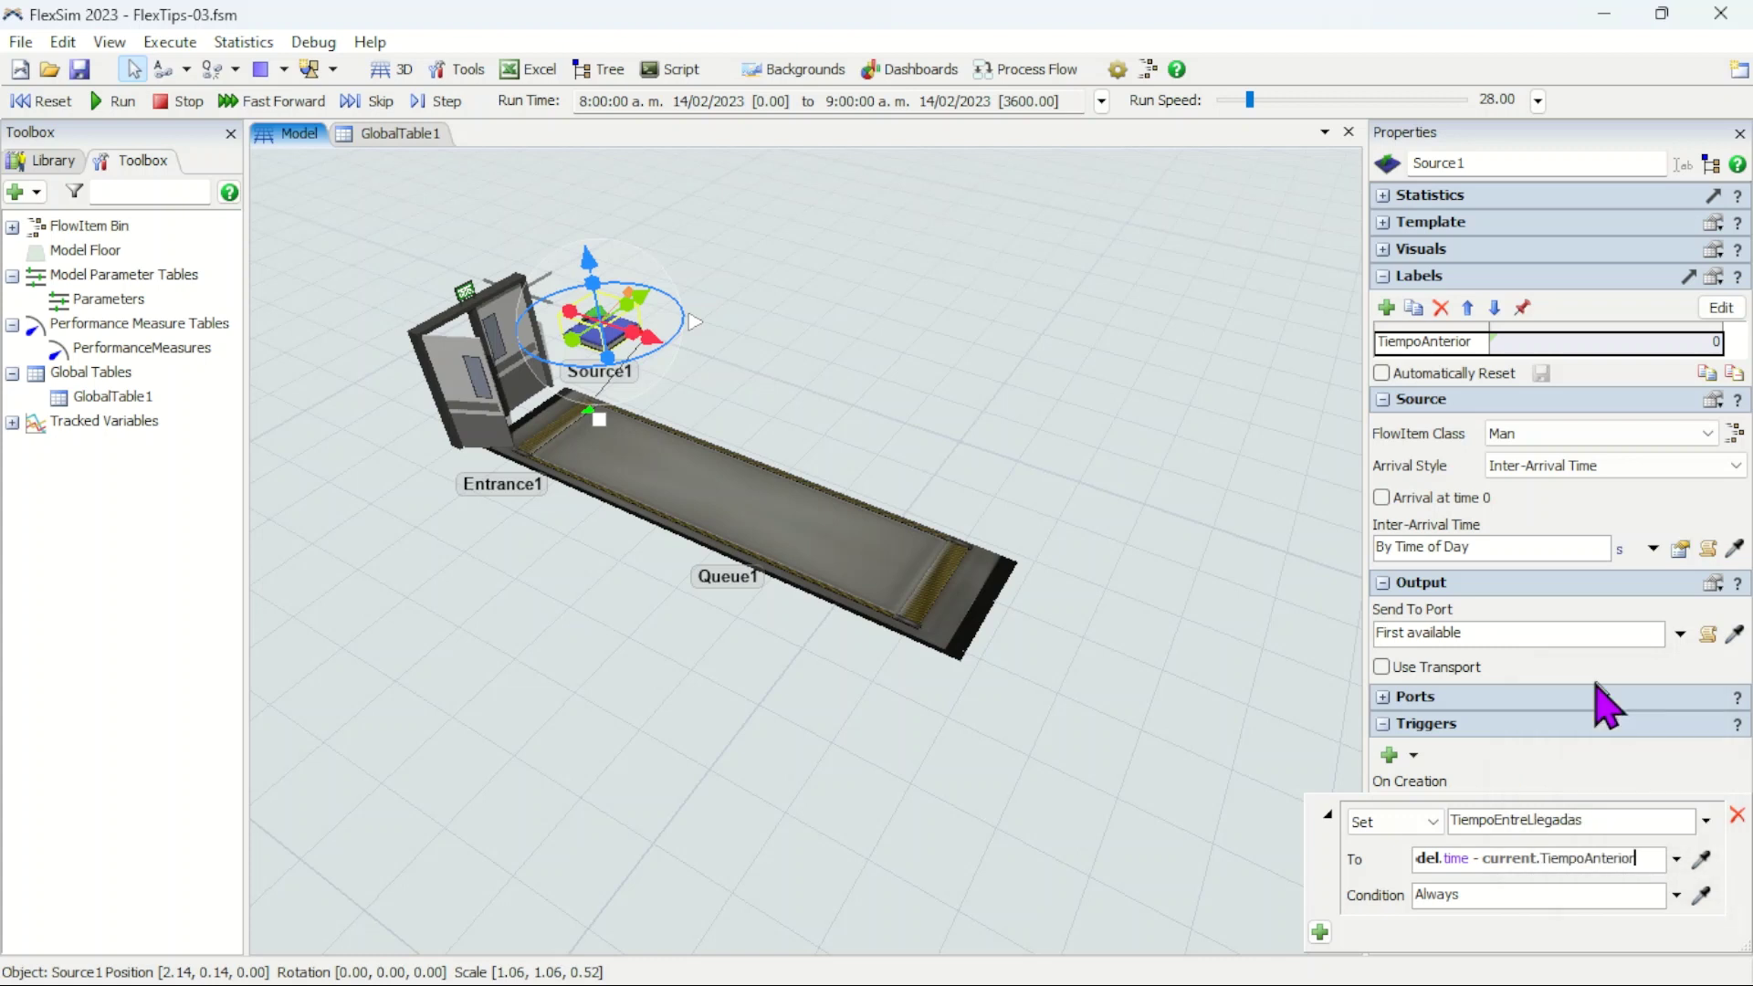
click(1569, 778)
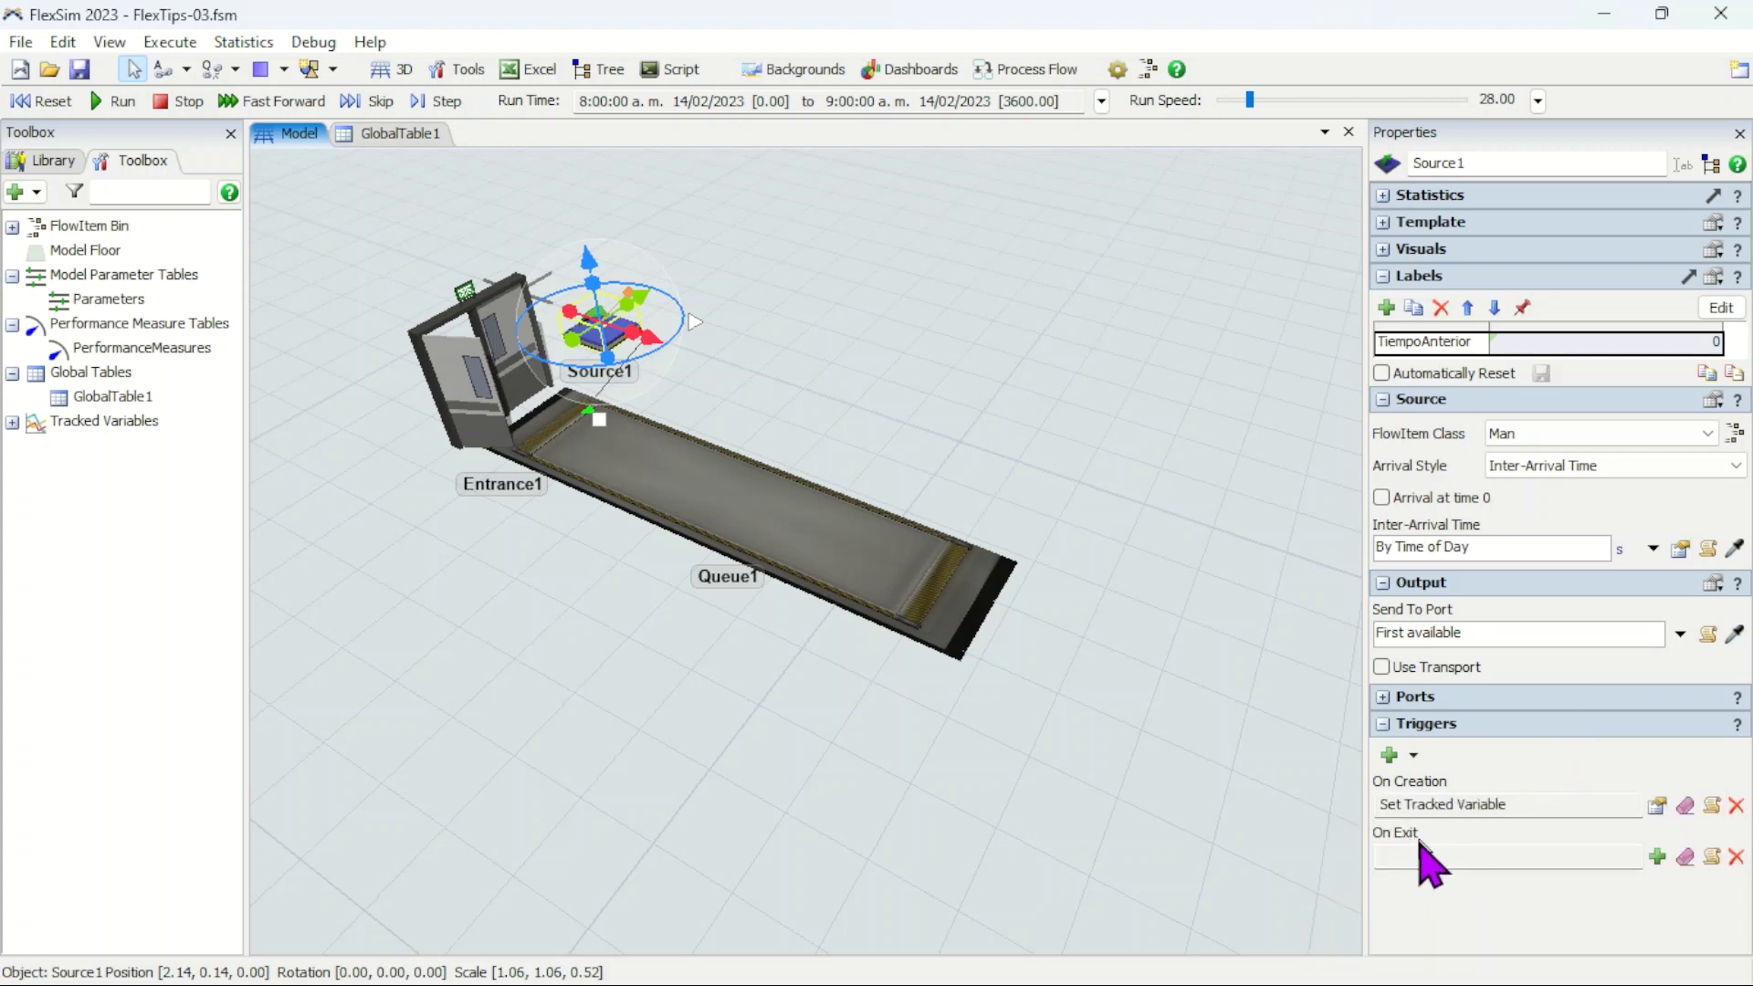
Step: Give Source1's On Exit trigger a Set Label action that targets the current object and its TiempoAnterior label
click(1658, 856)
mouse_move(1621, 738)
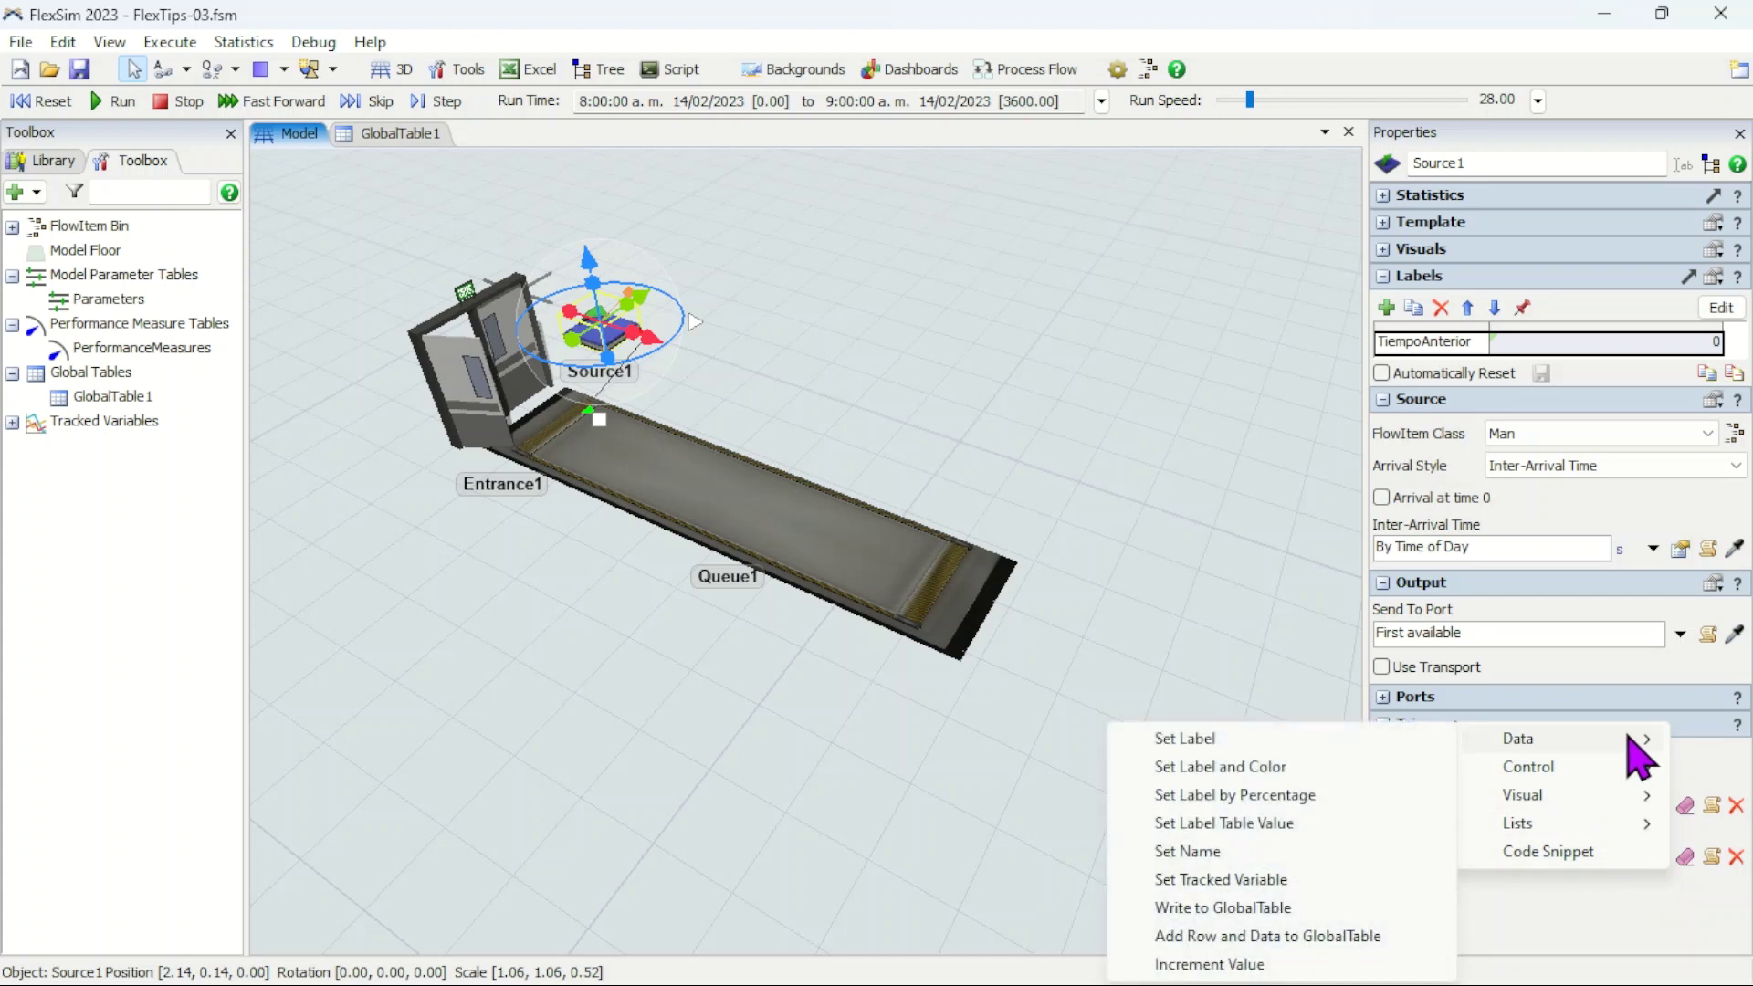
click(1423, 739)
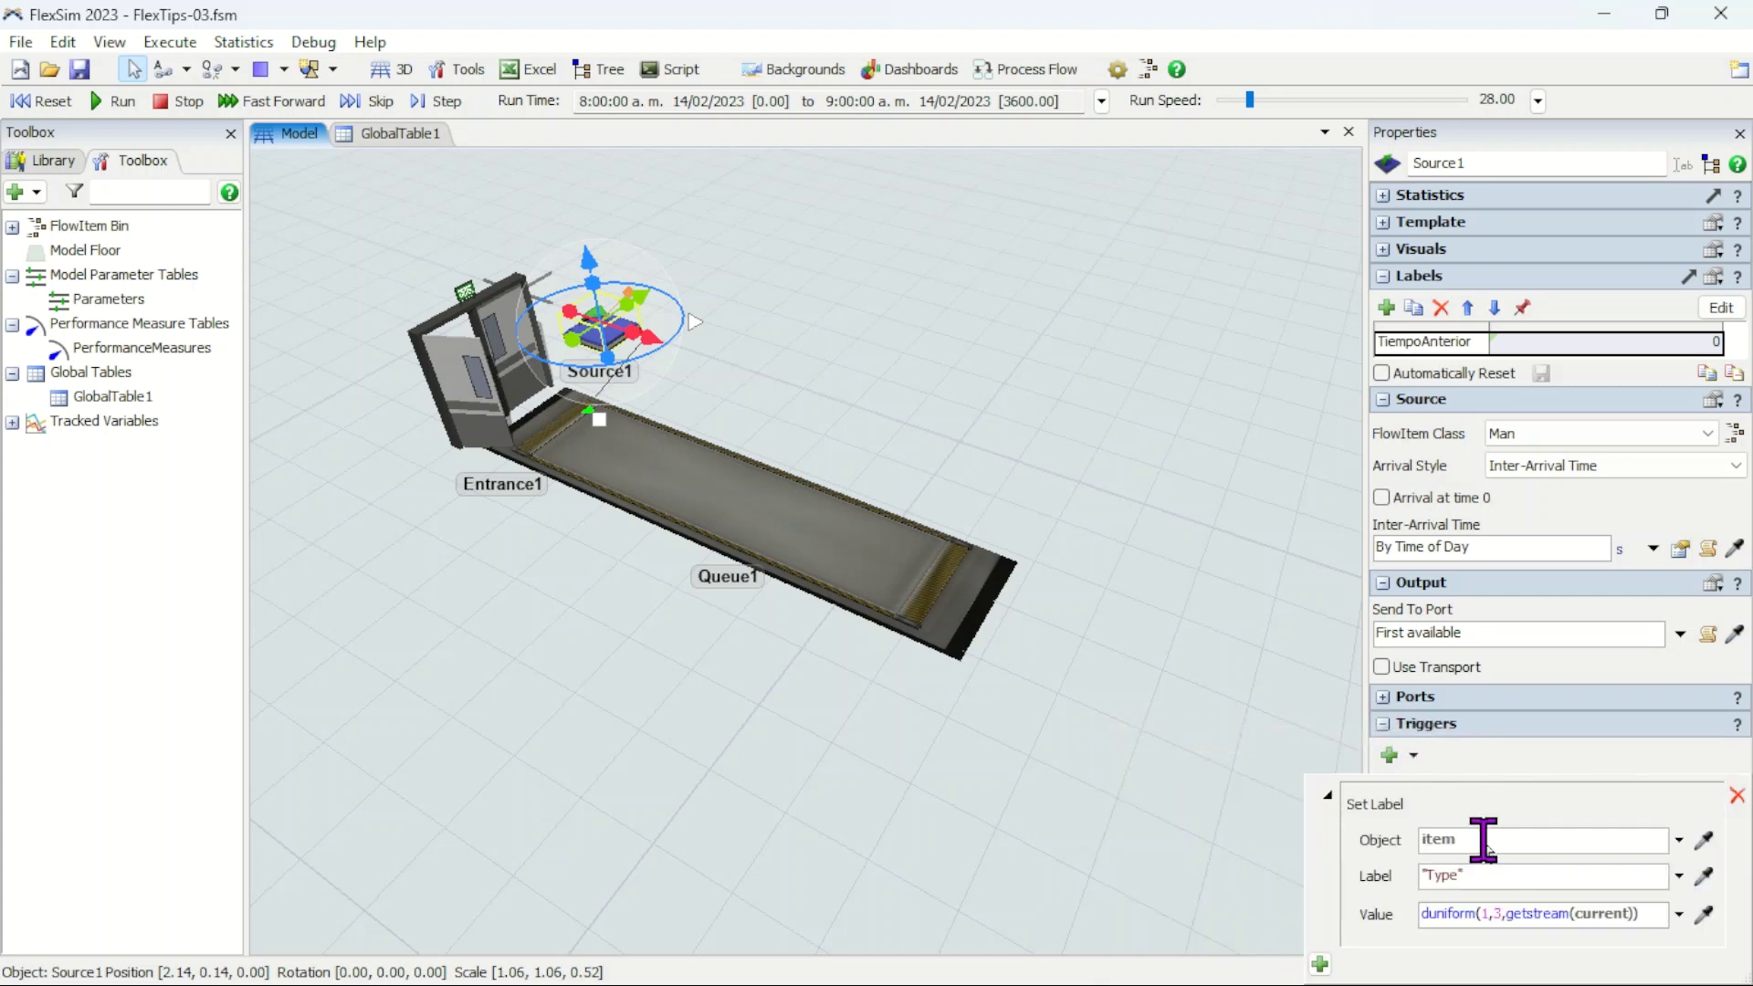
click(1679, 840)
click(1535, 922)
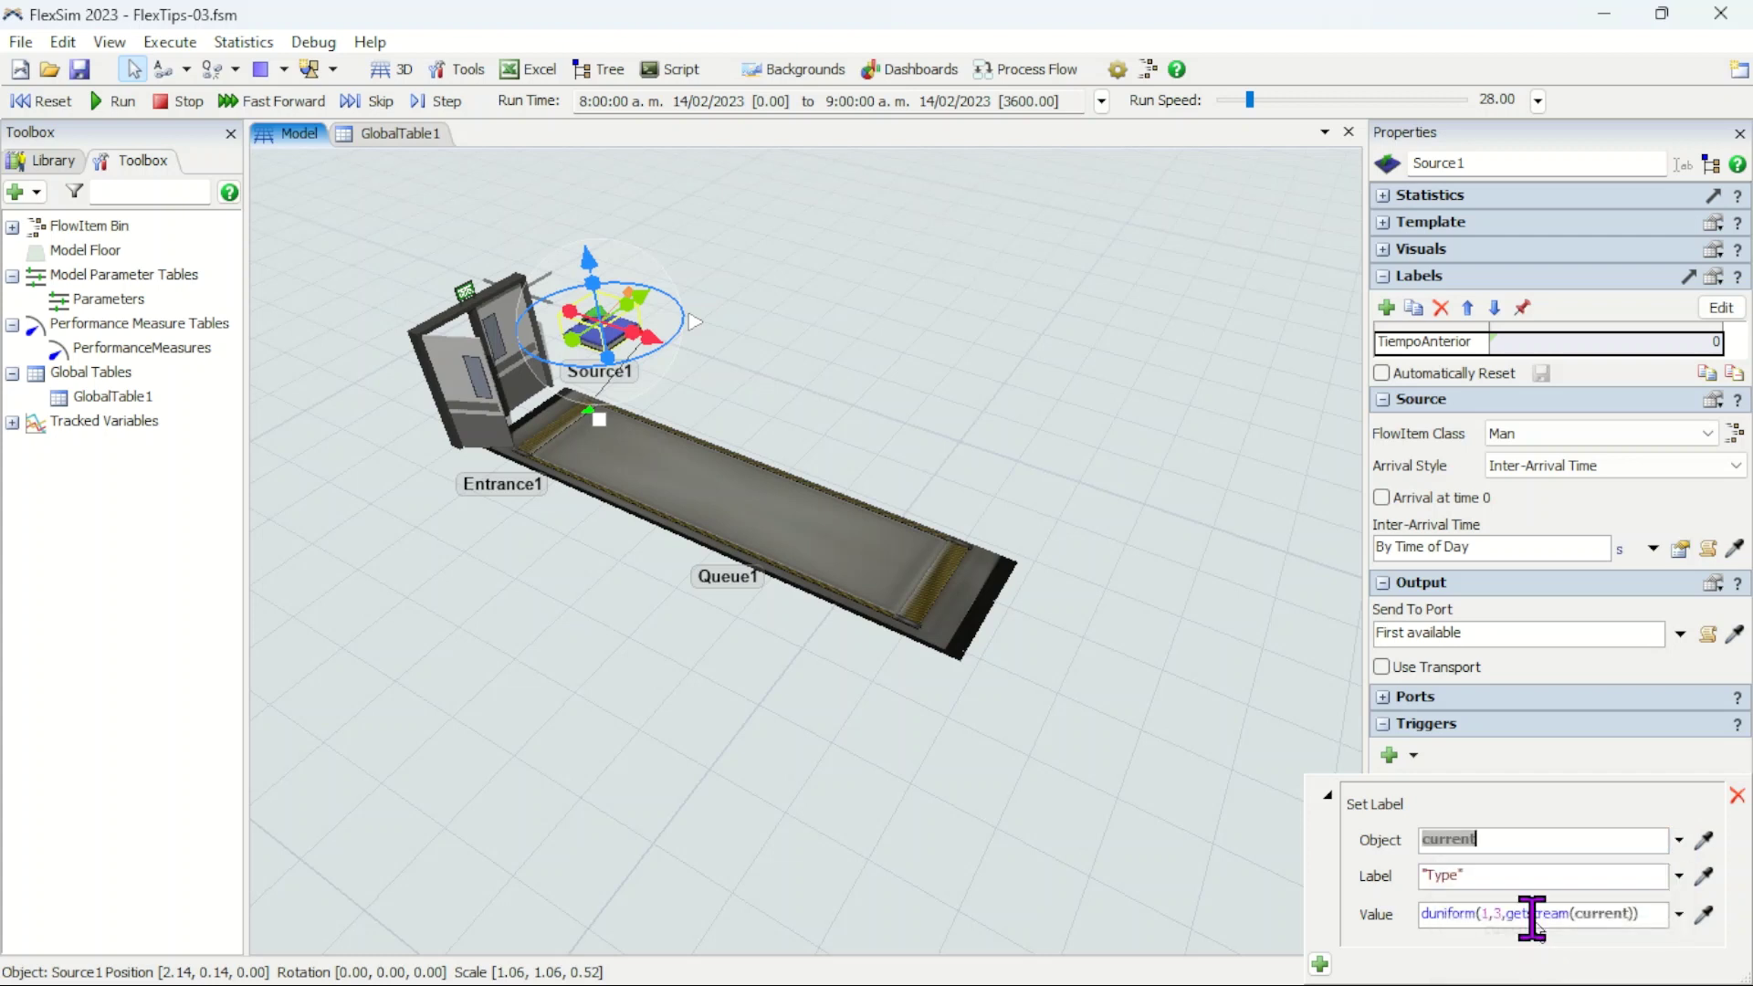
click(1487, 870)
double_click(1445, 876)
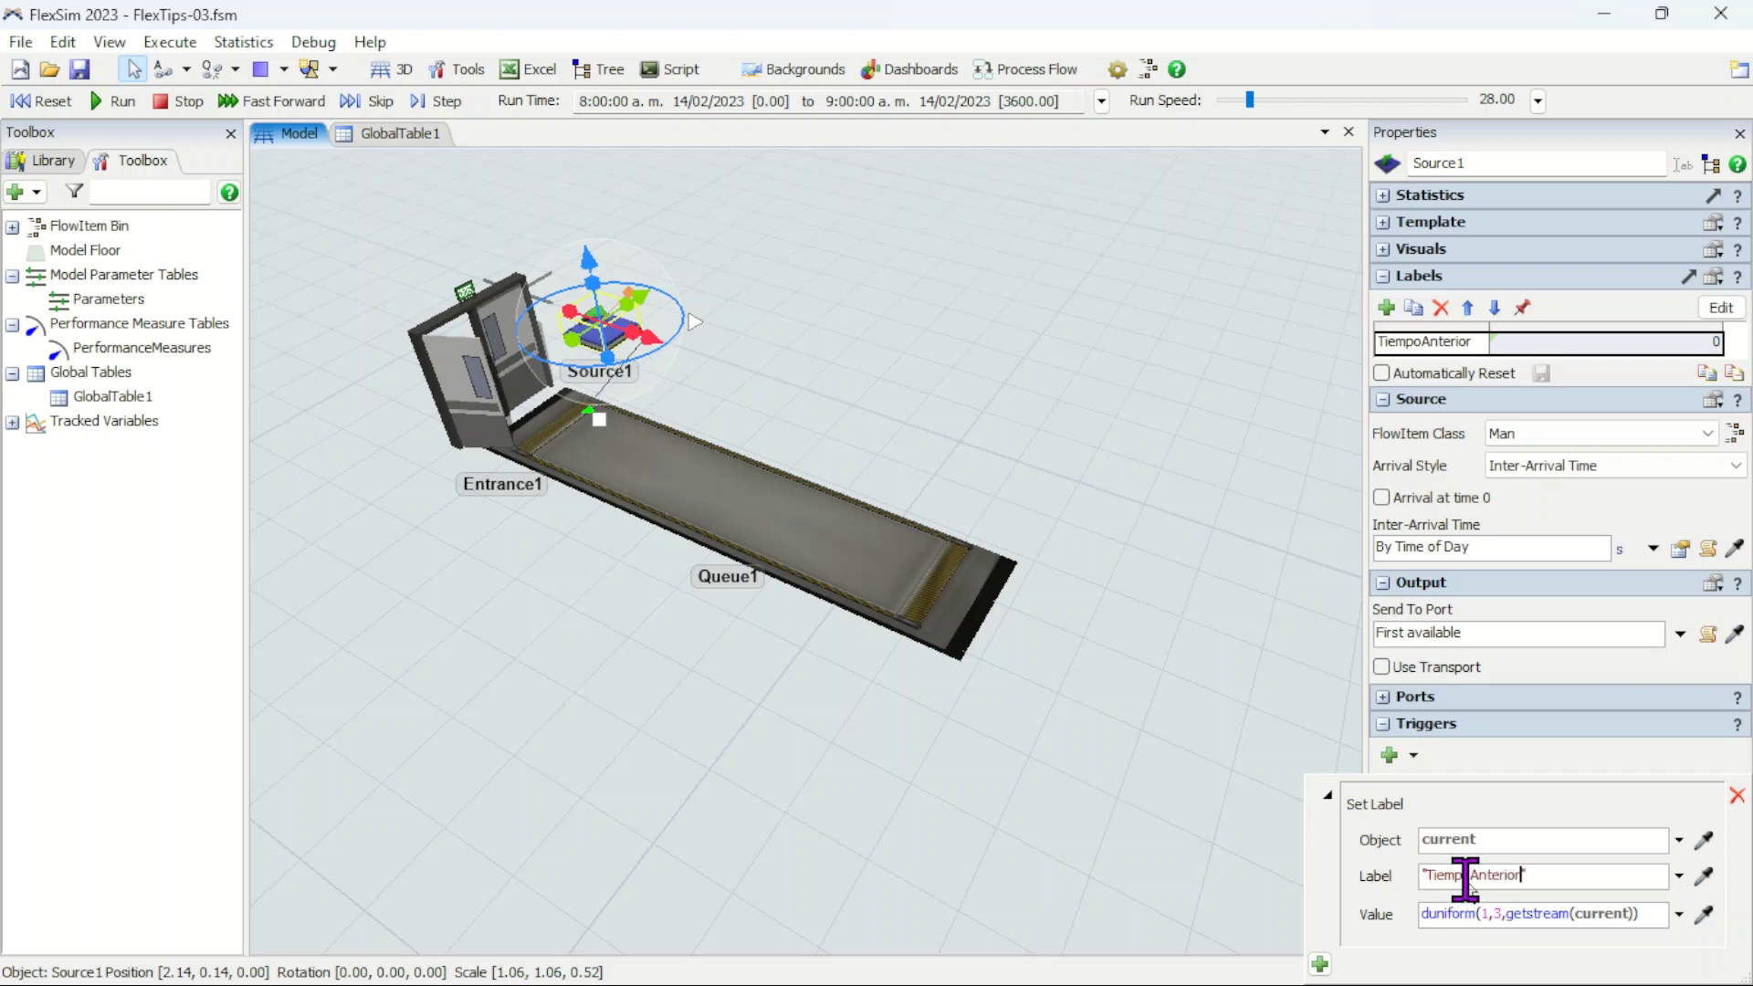
Step: Set the On Exit label value to Model.time, apply it and deselect Source1
drag(1637, 916, 1426, 920)
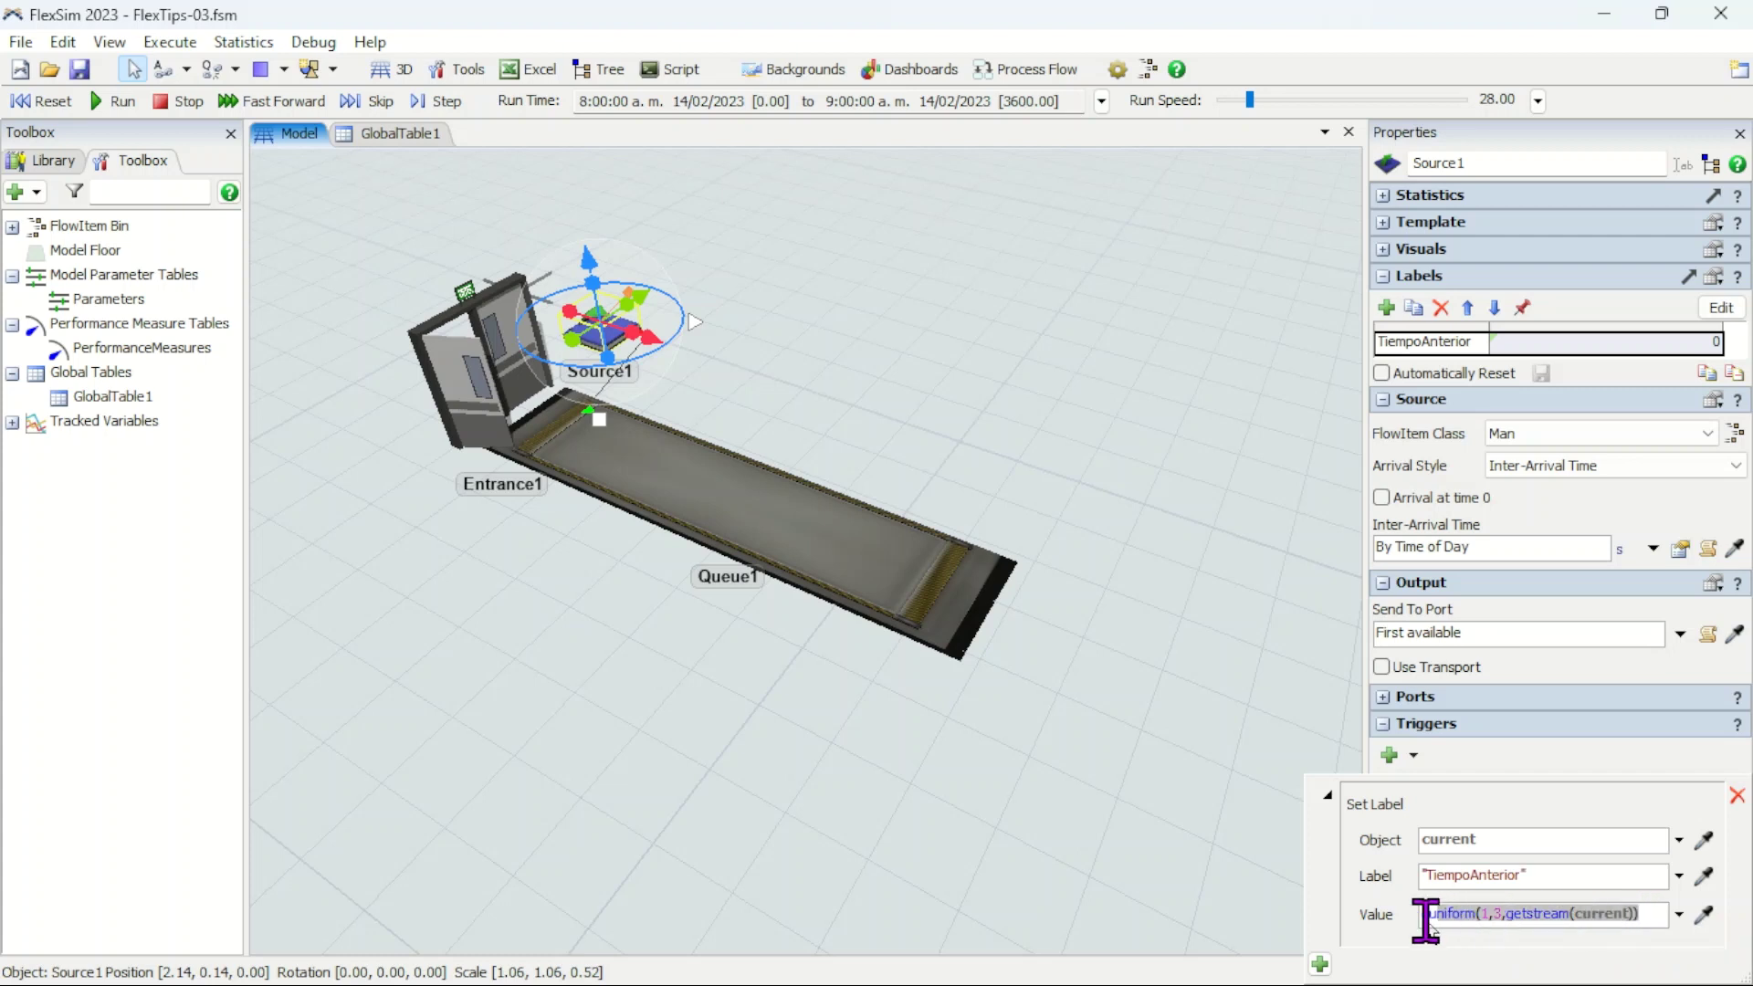
text(Model.t)
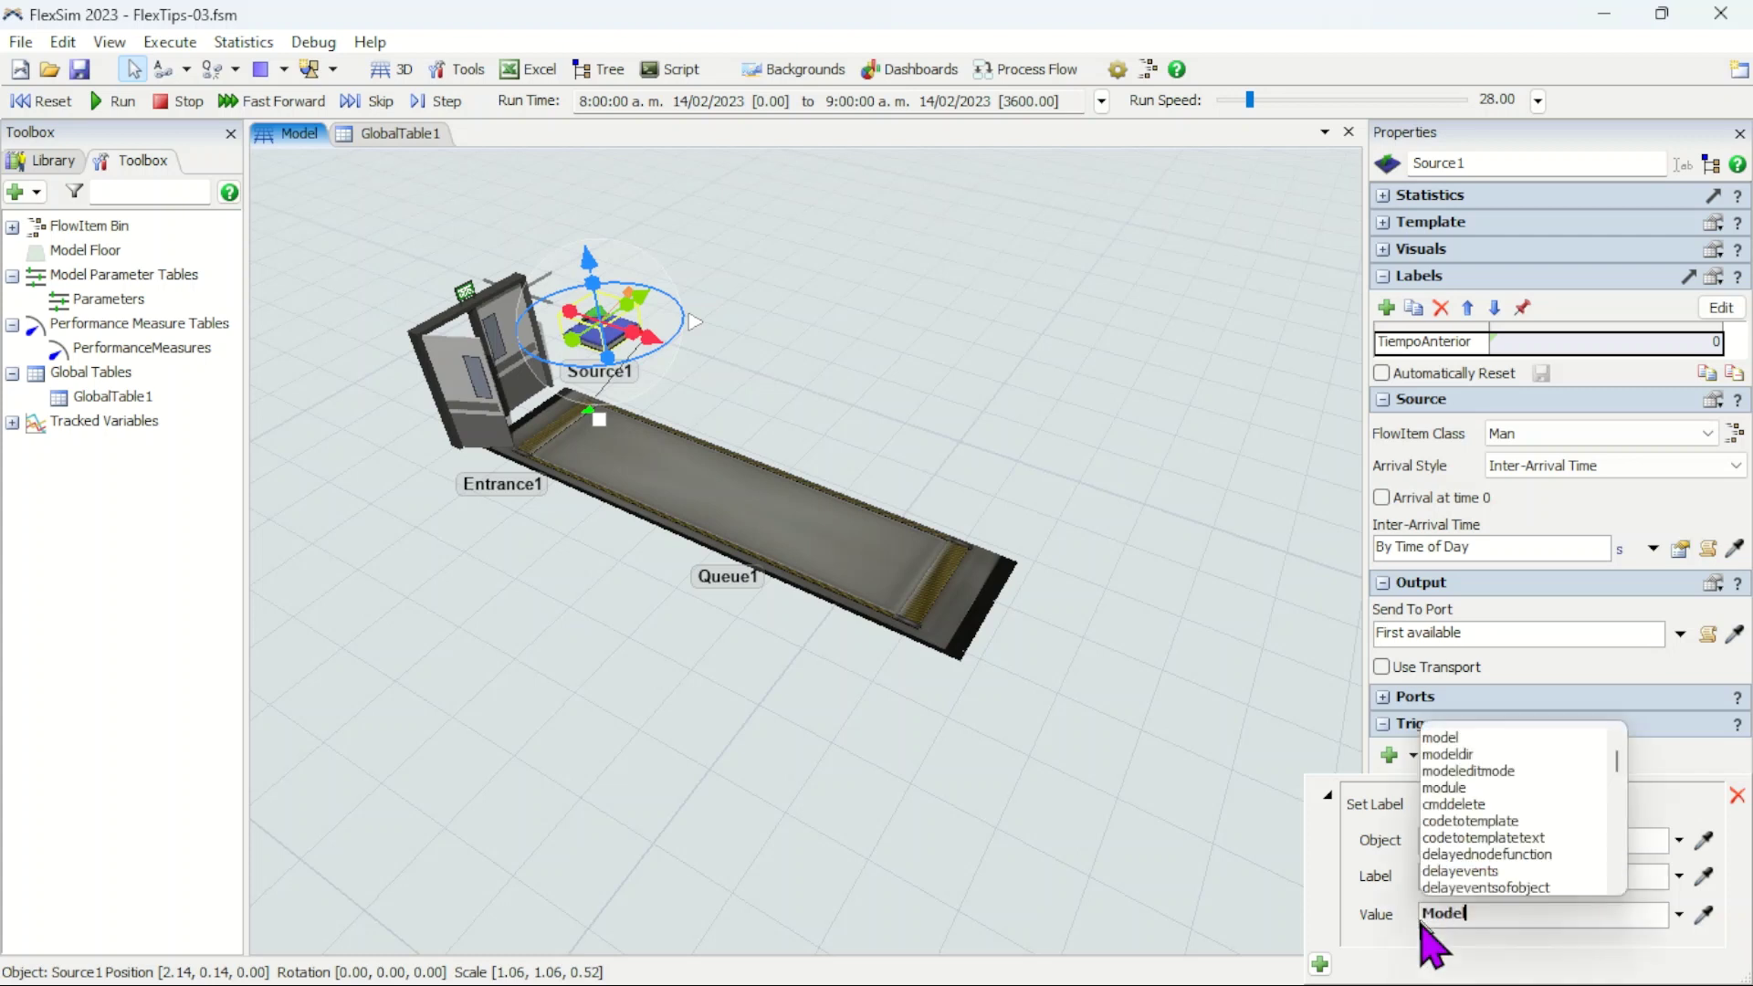
key(Escape)
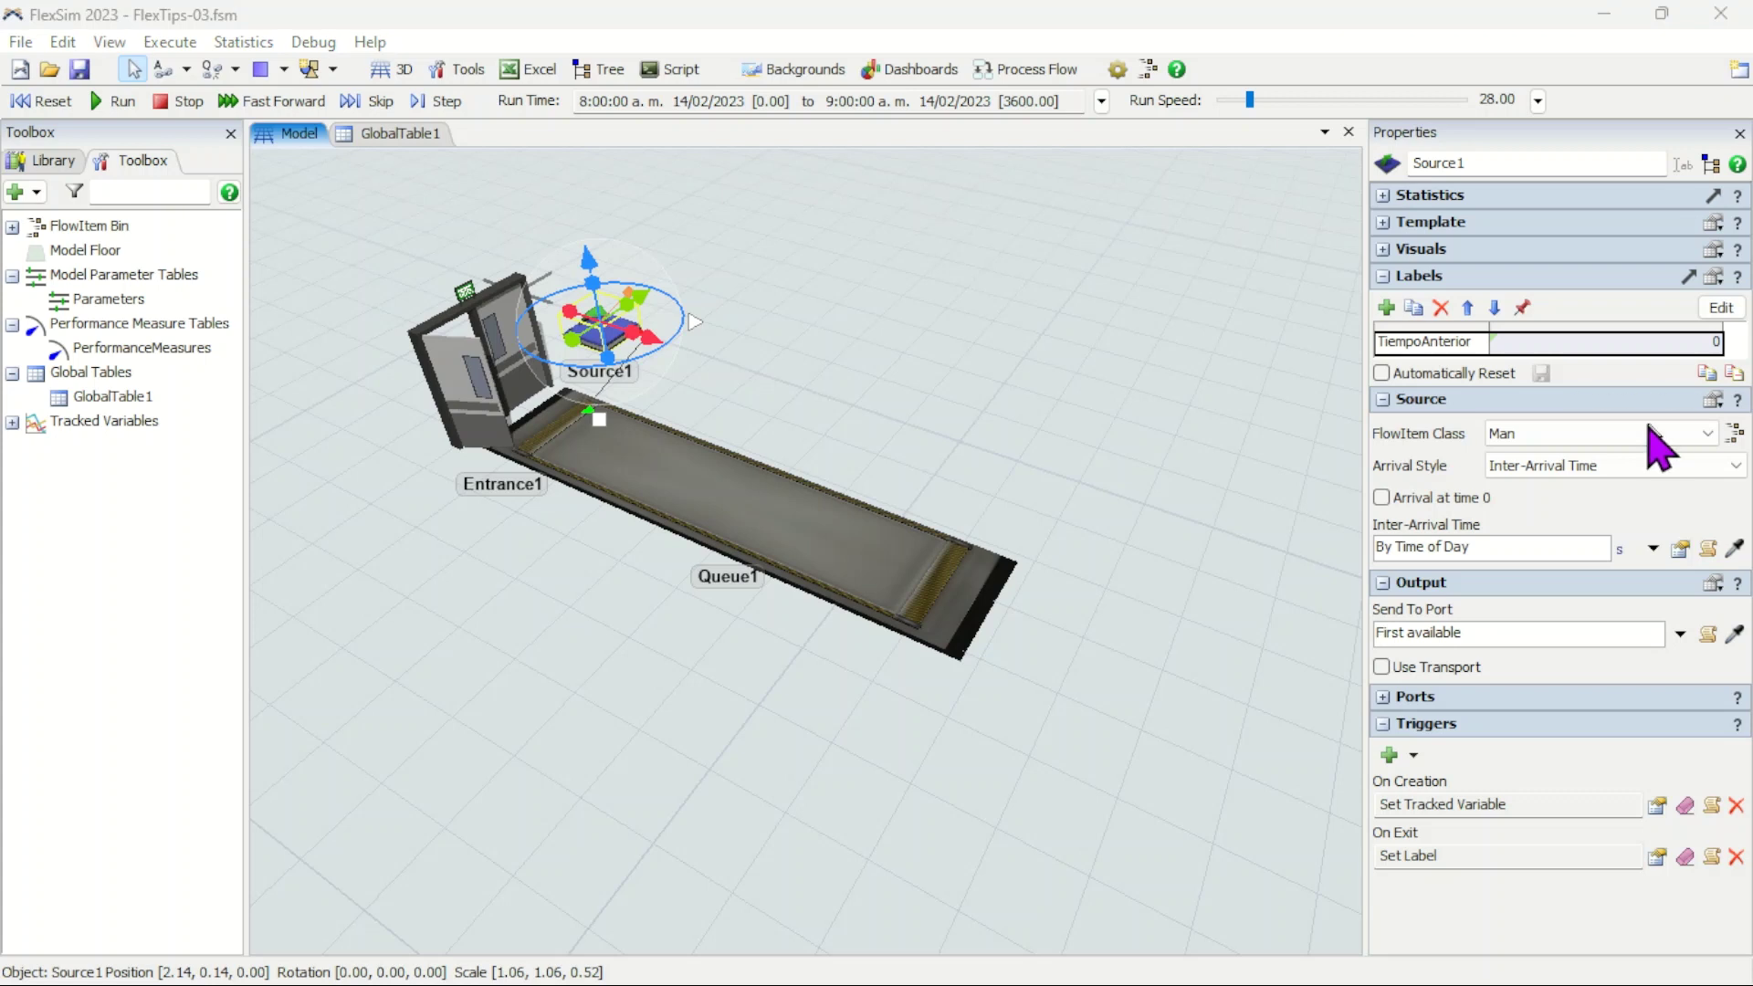
click(804, 315)
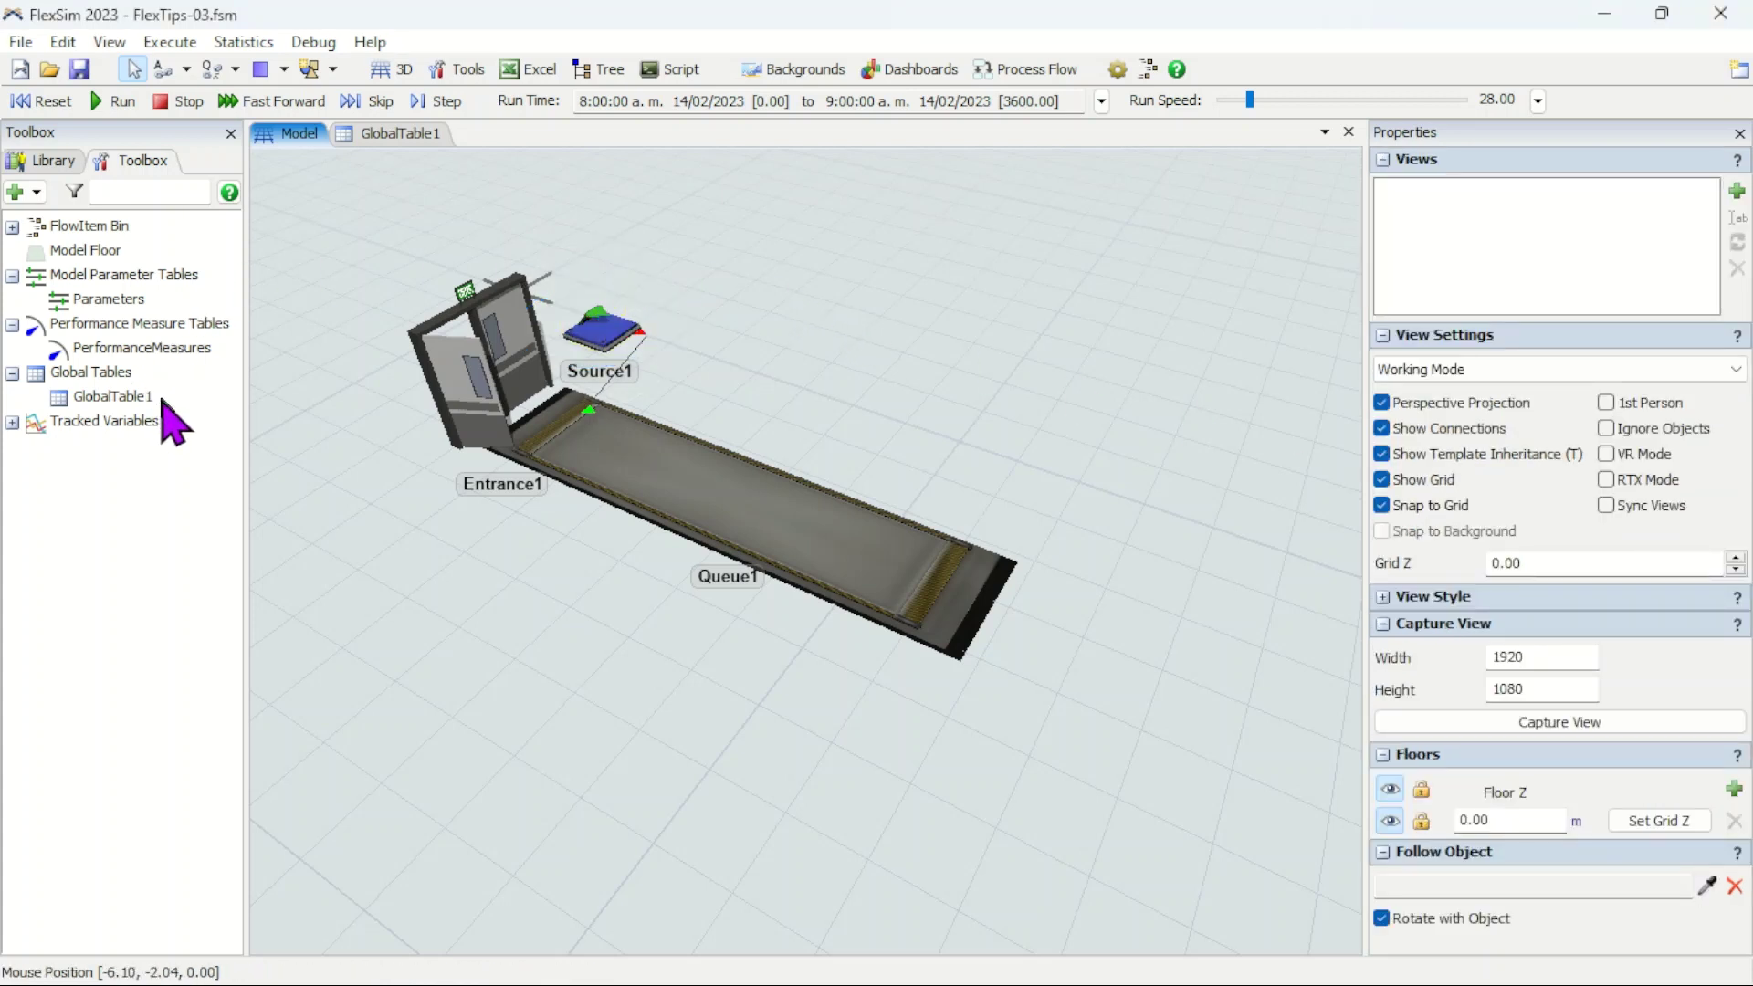
Step: Pin the TiempoEntreLlegadas tracked variable to a new dashboard as a histogram and close its settings window
click(11, 423)
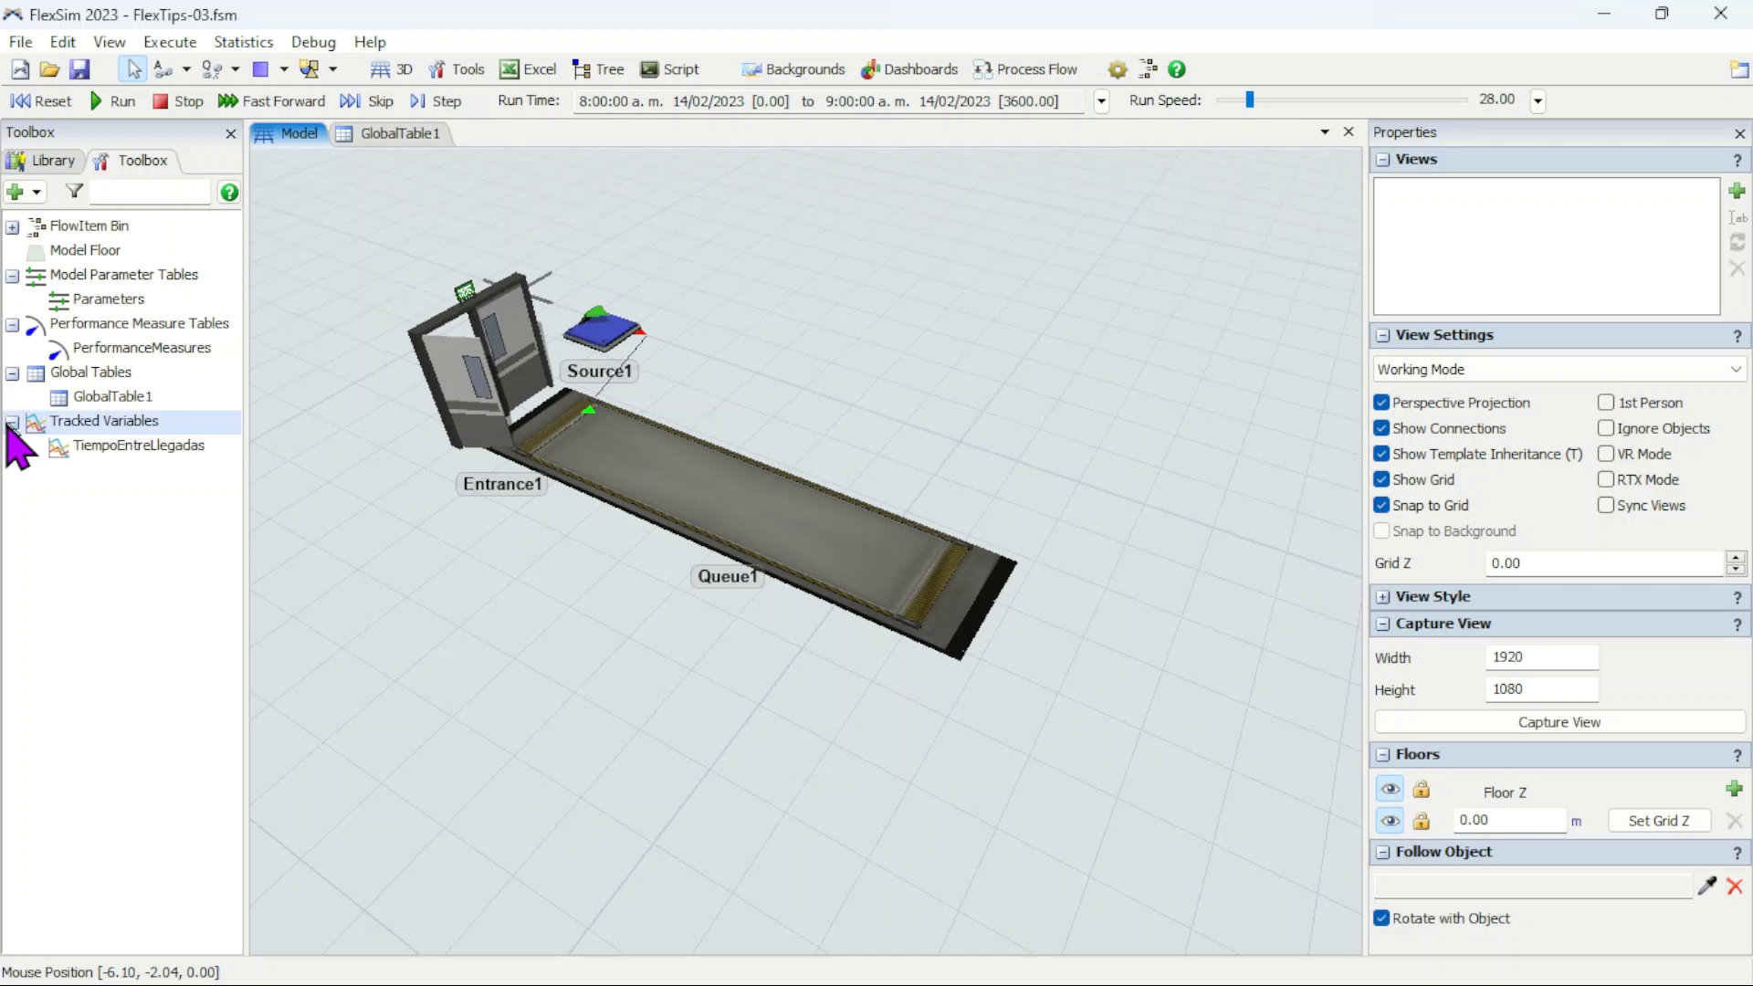
double_click(129, 445)
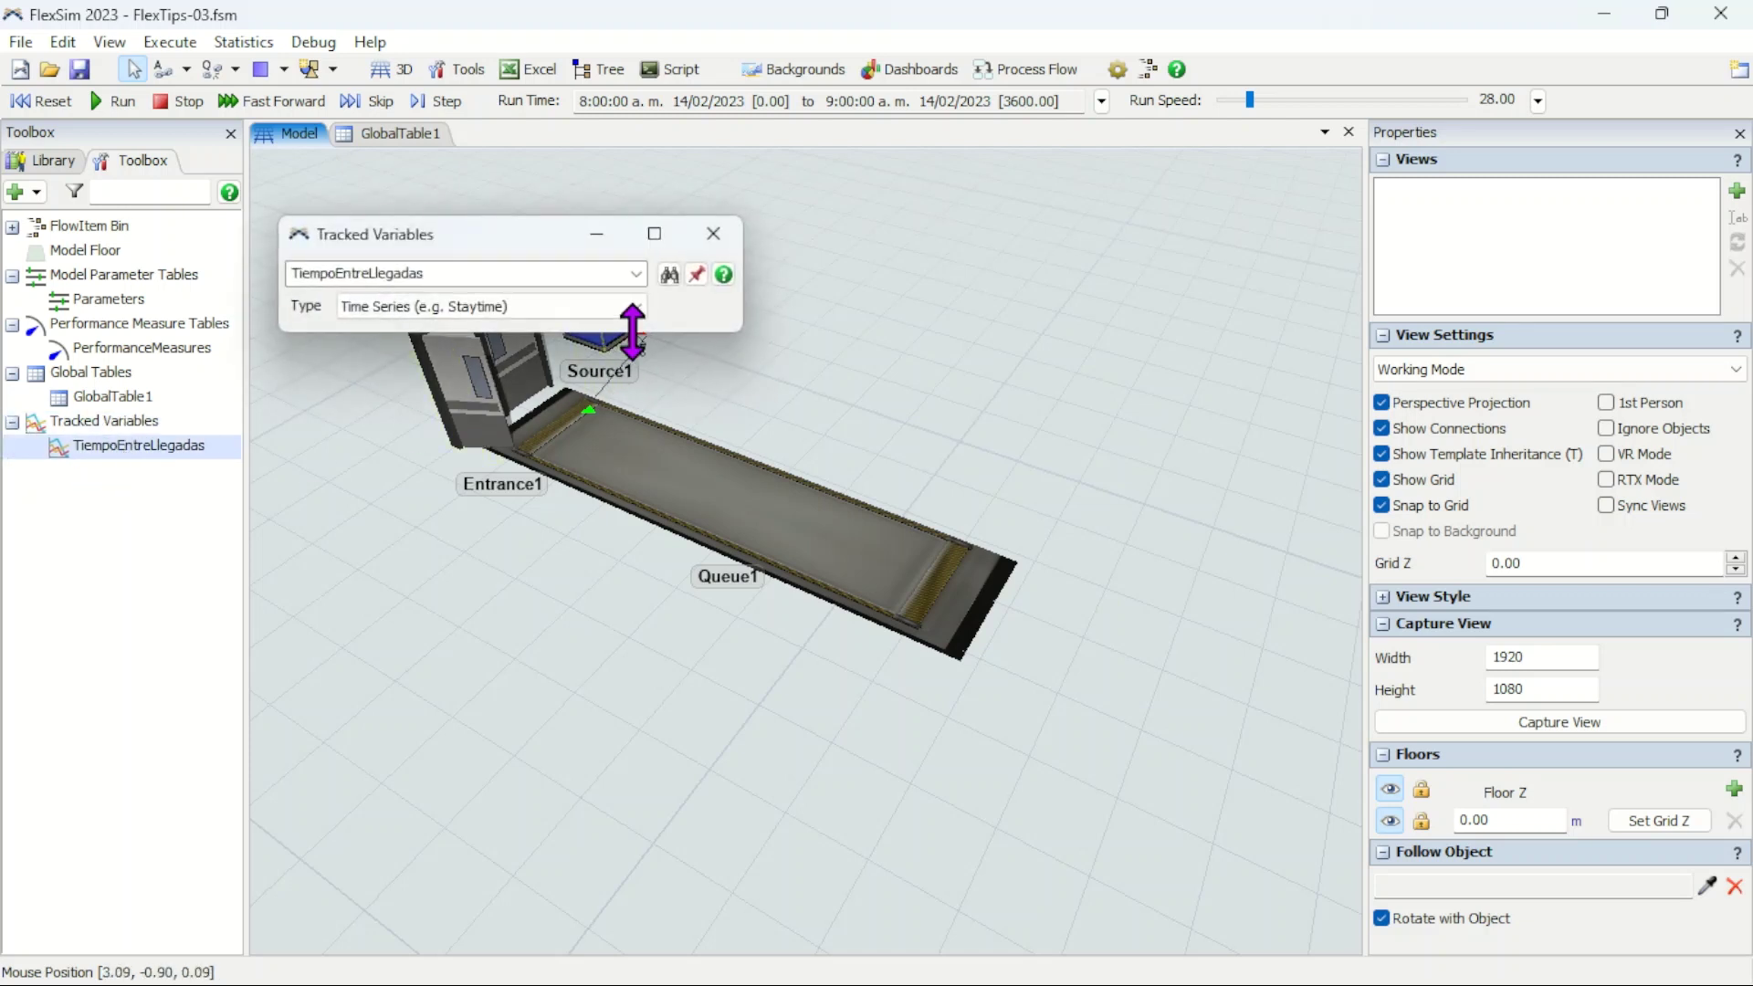
click(696, 274)
mouse_move(858, 311)
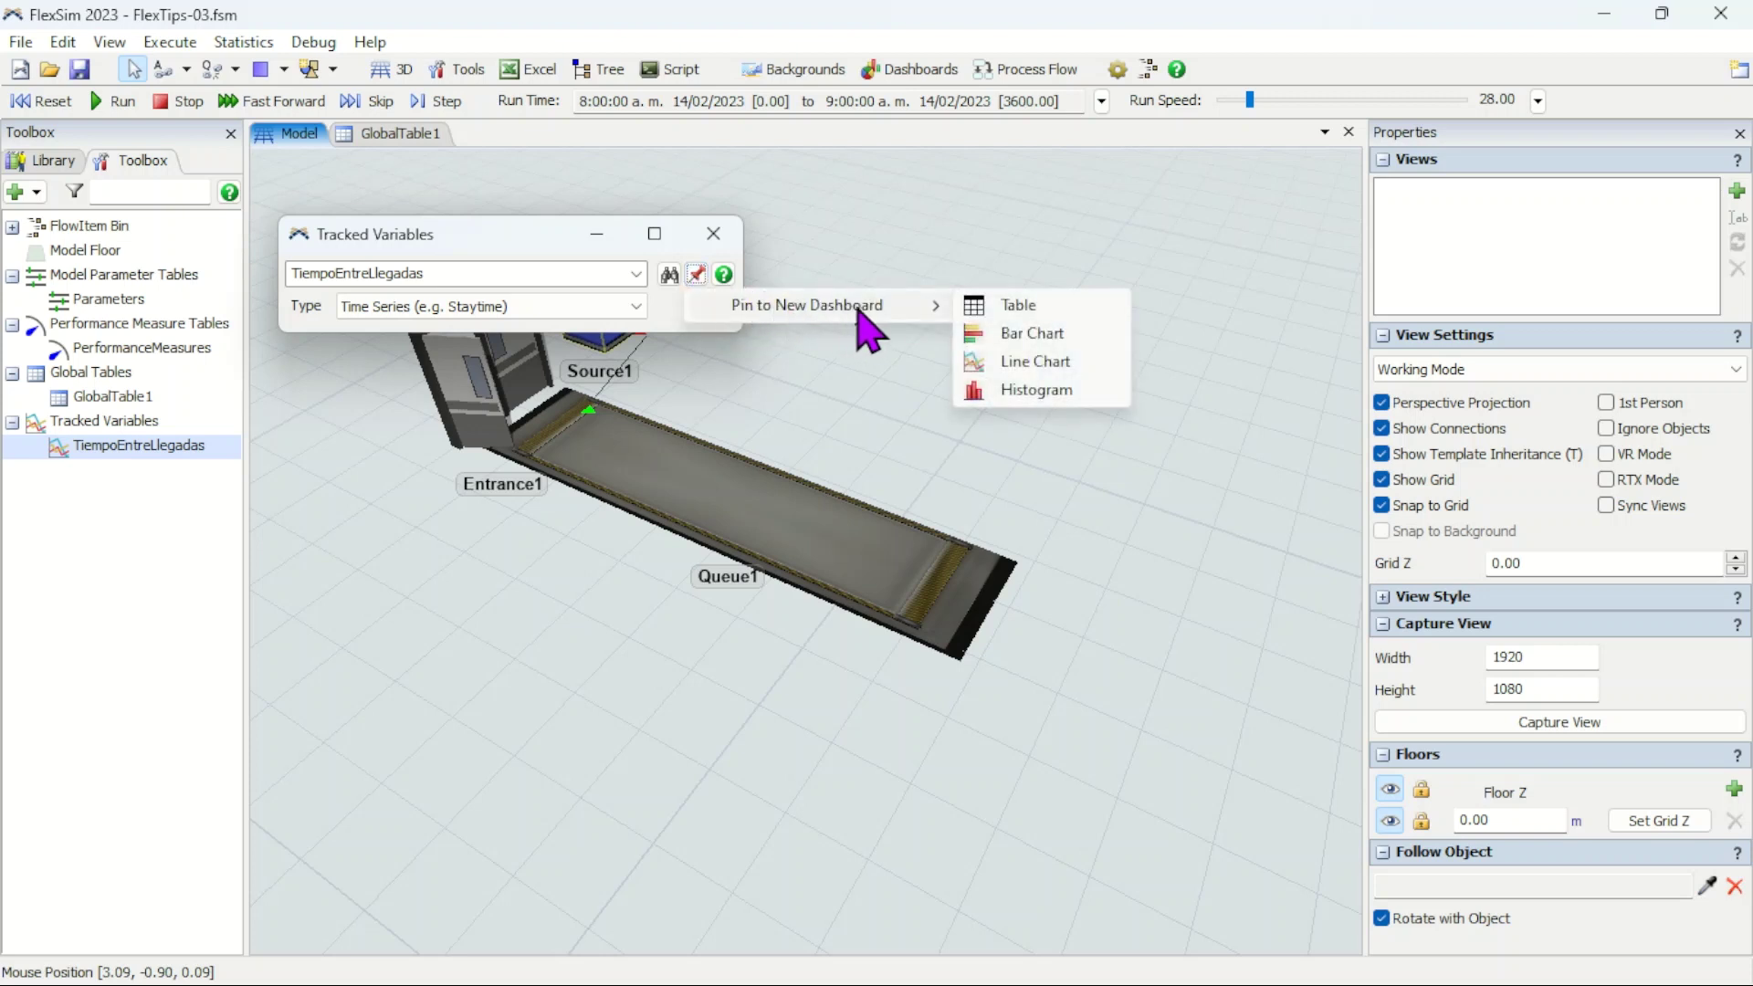
click(1015, 392)
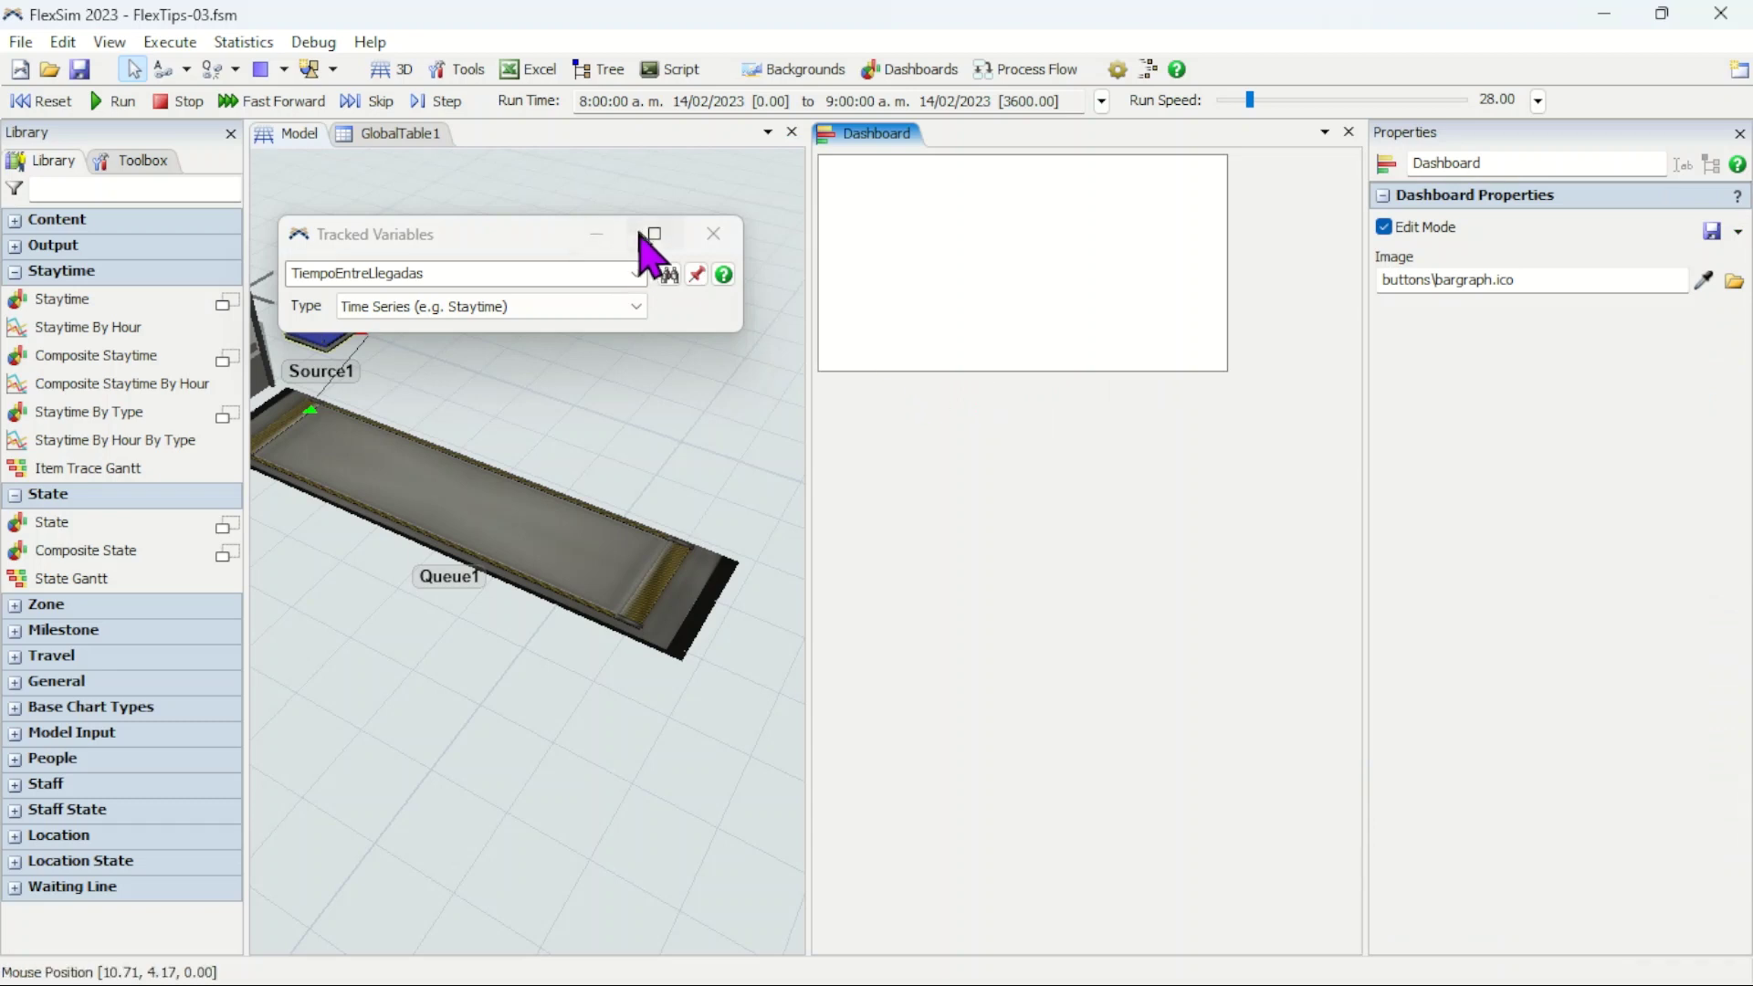
click(494, 266)
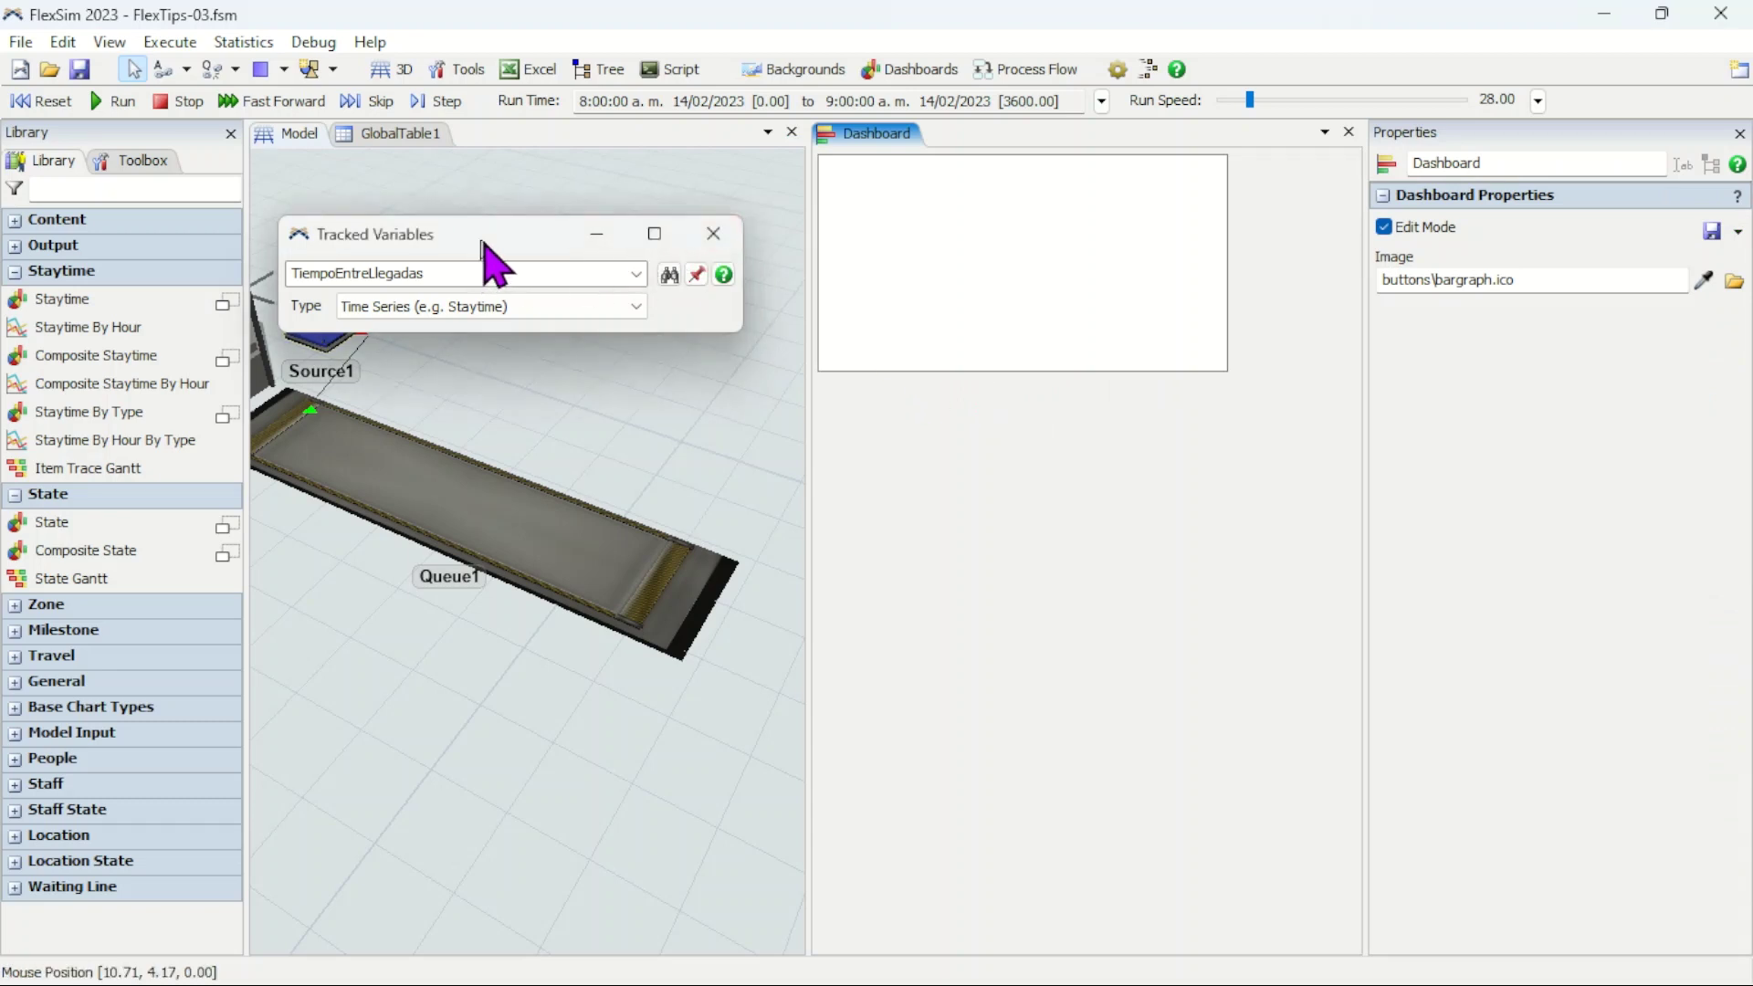
click(702, 240)
Step: Enlarge the histogram to the dashboard's width and give it the custom title Histograma Tiempos de Llegada
click(971, 238)
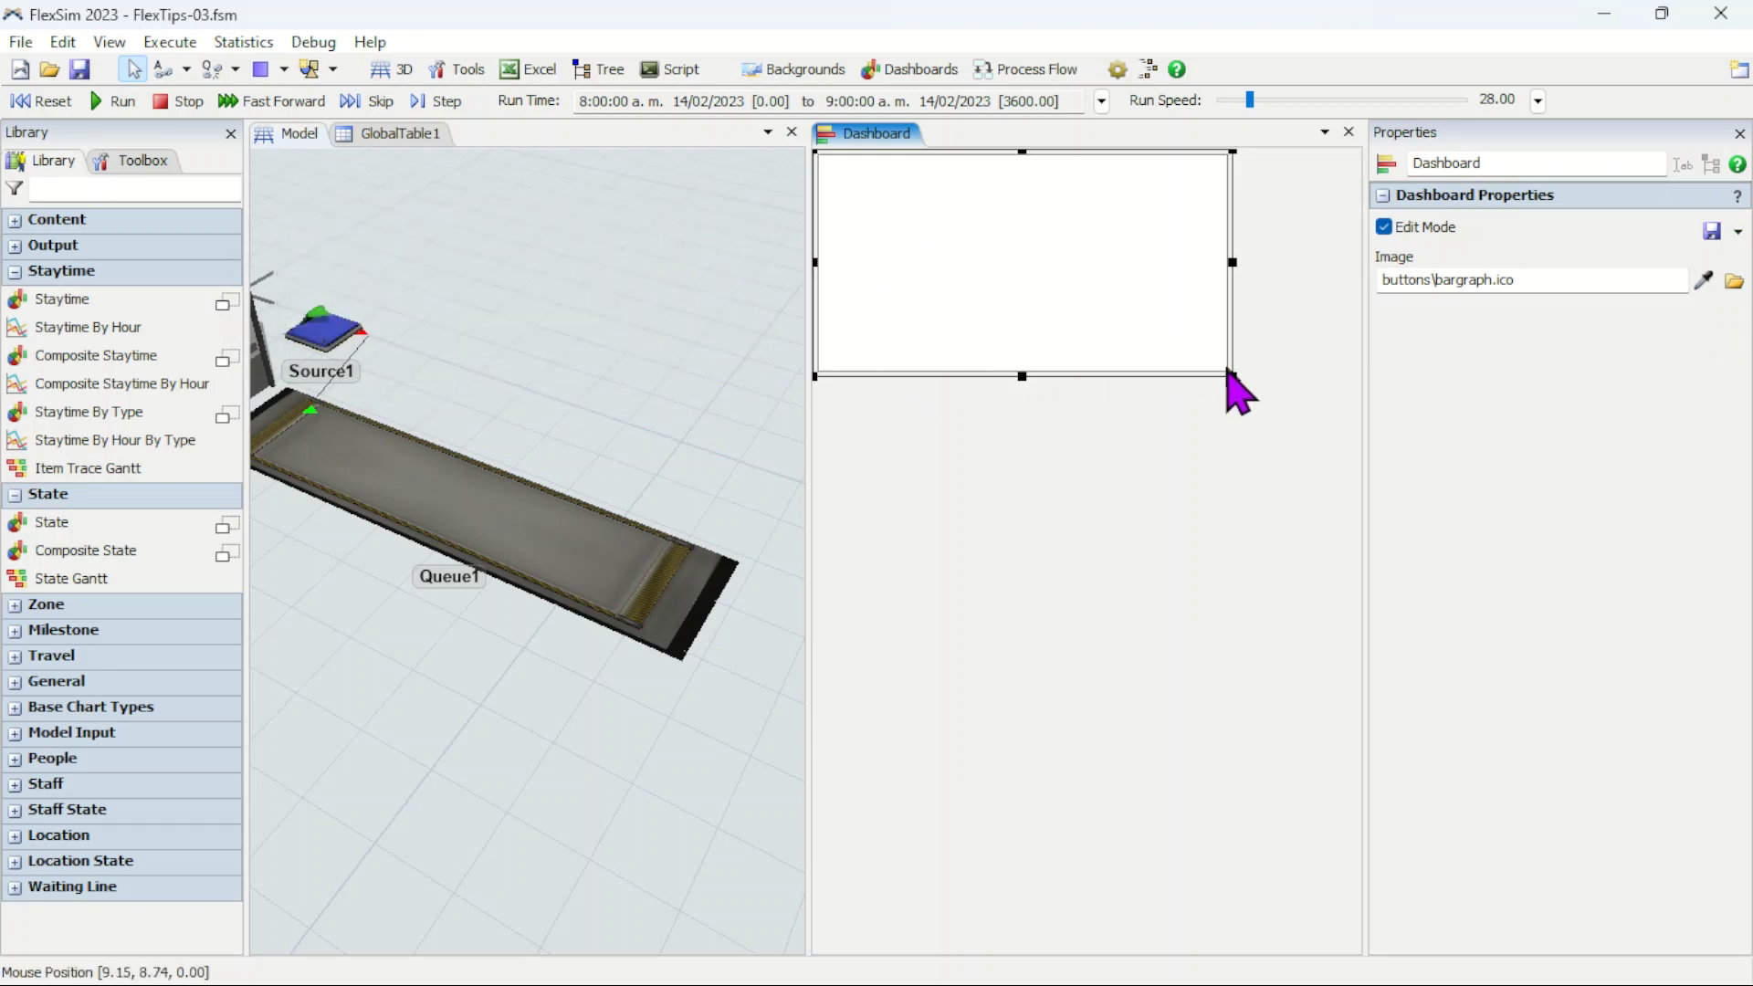
drag(1230, 375, 1351, 506)
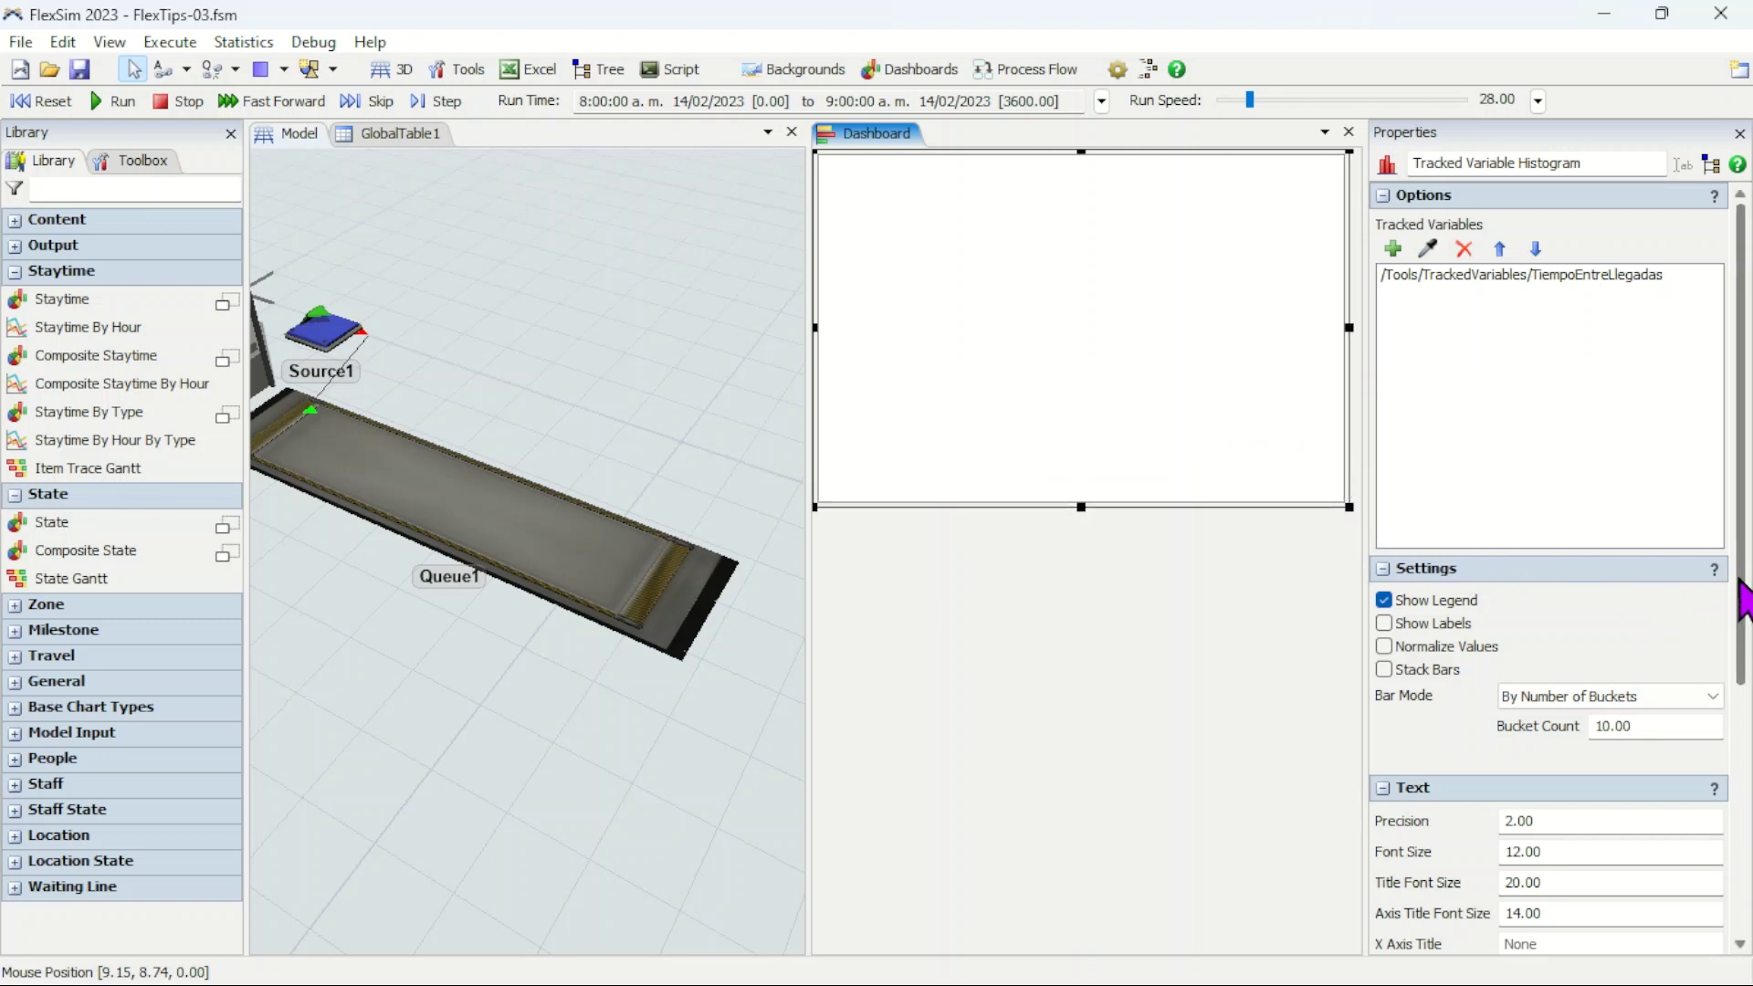
drag(1744, 603, 1738, 802)
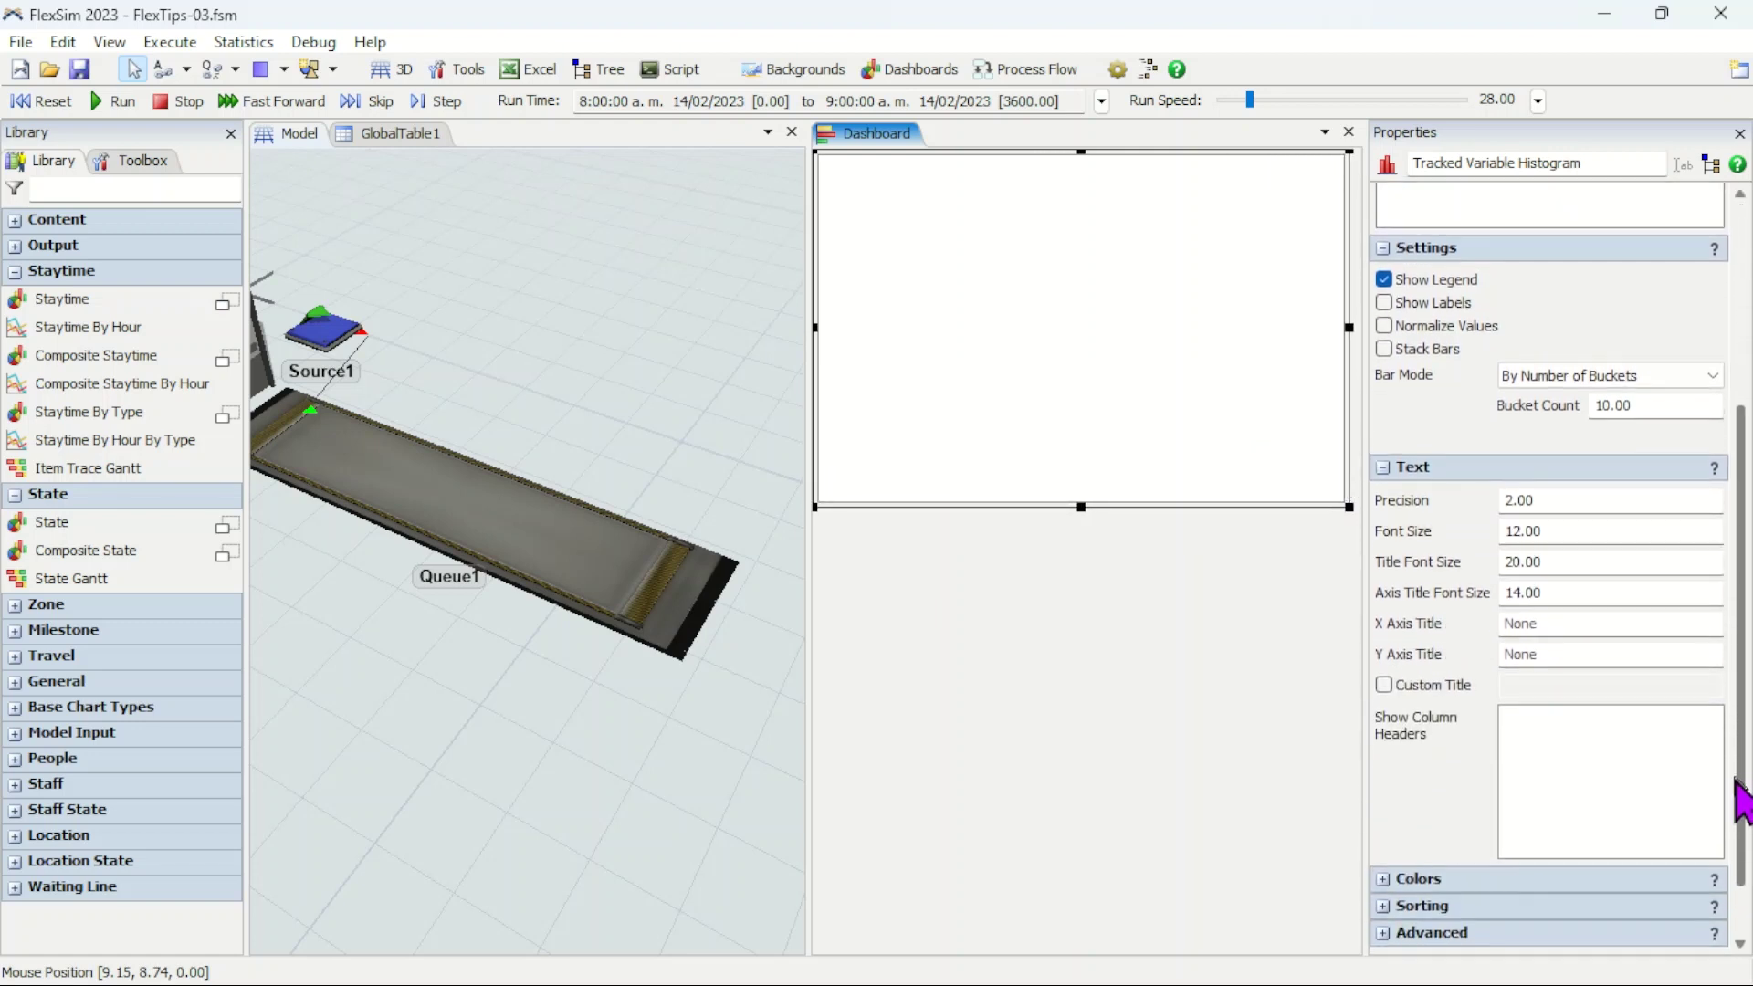
click(1387, 683)
click(1517, 683)
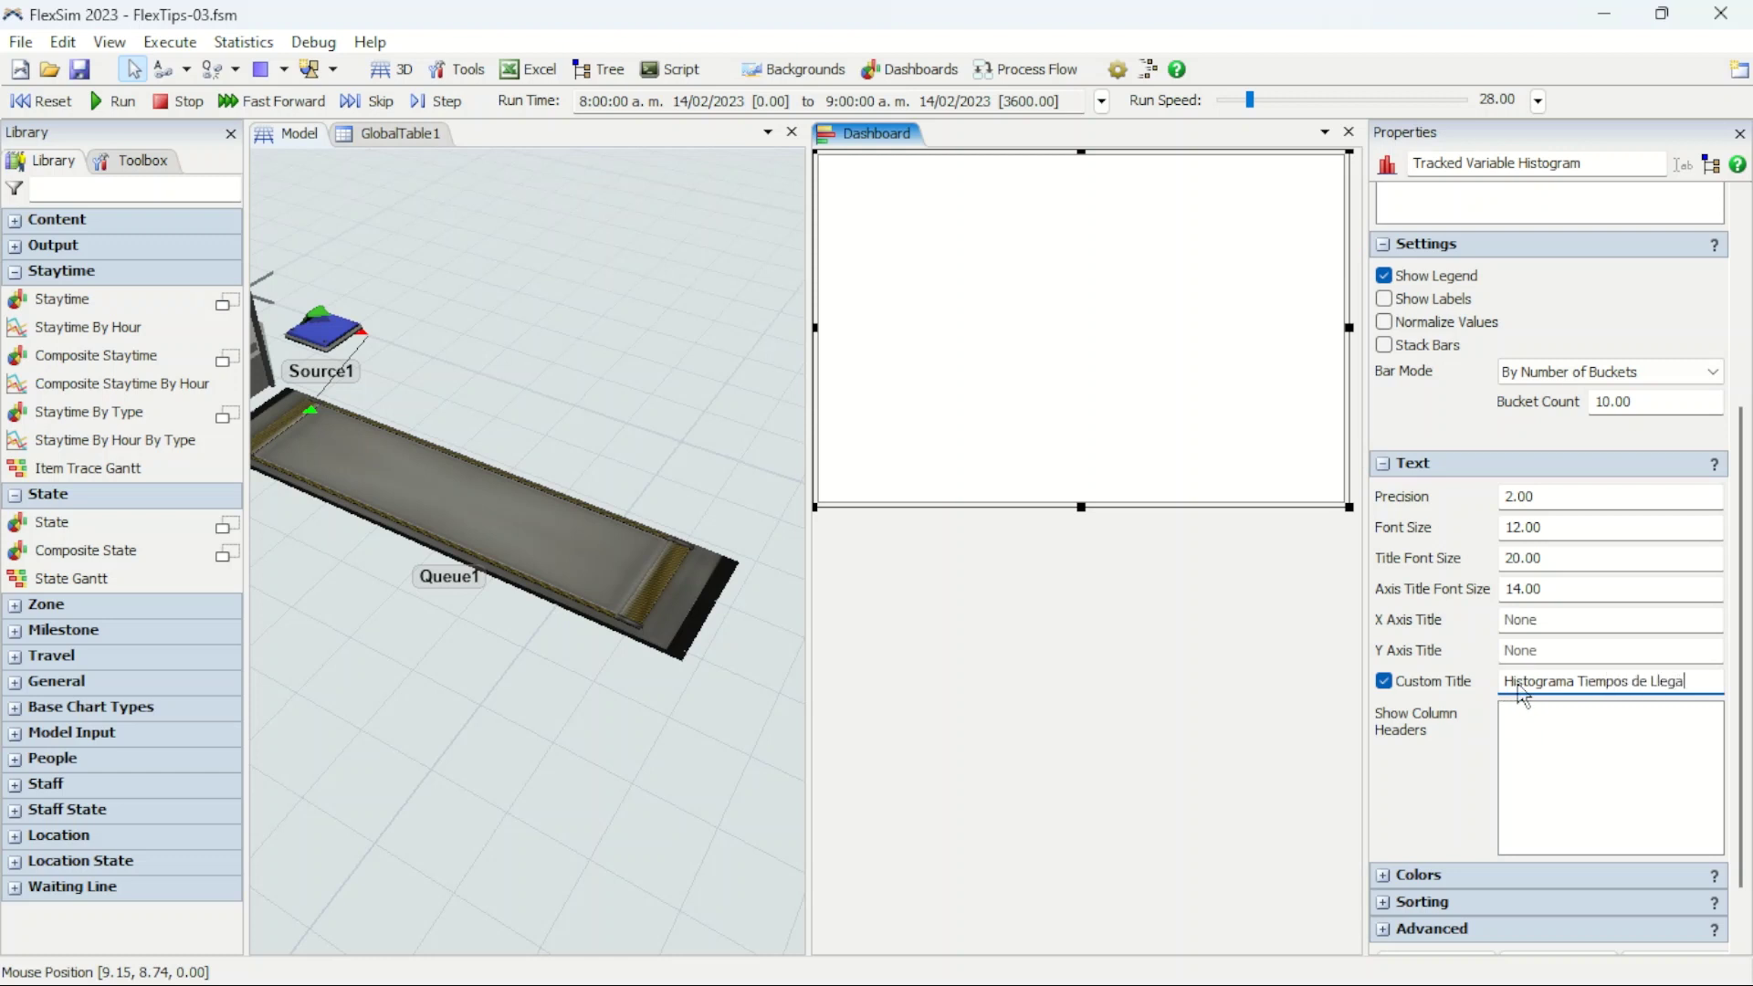
key(Return)
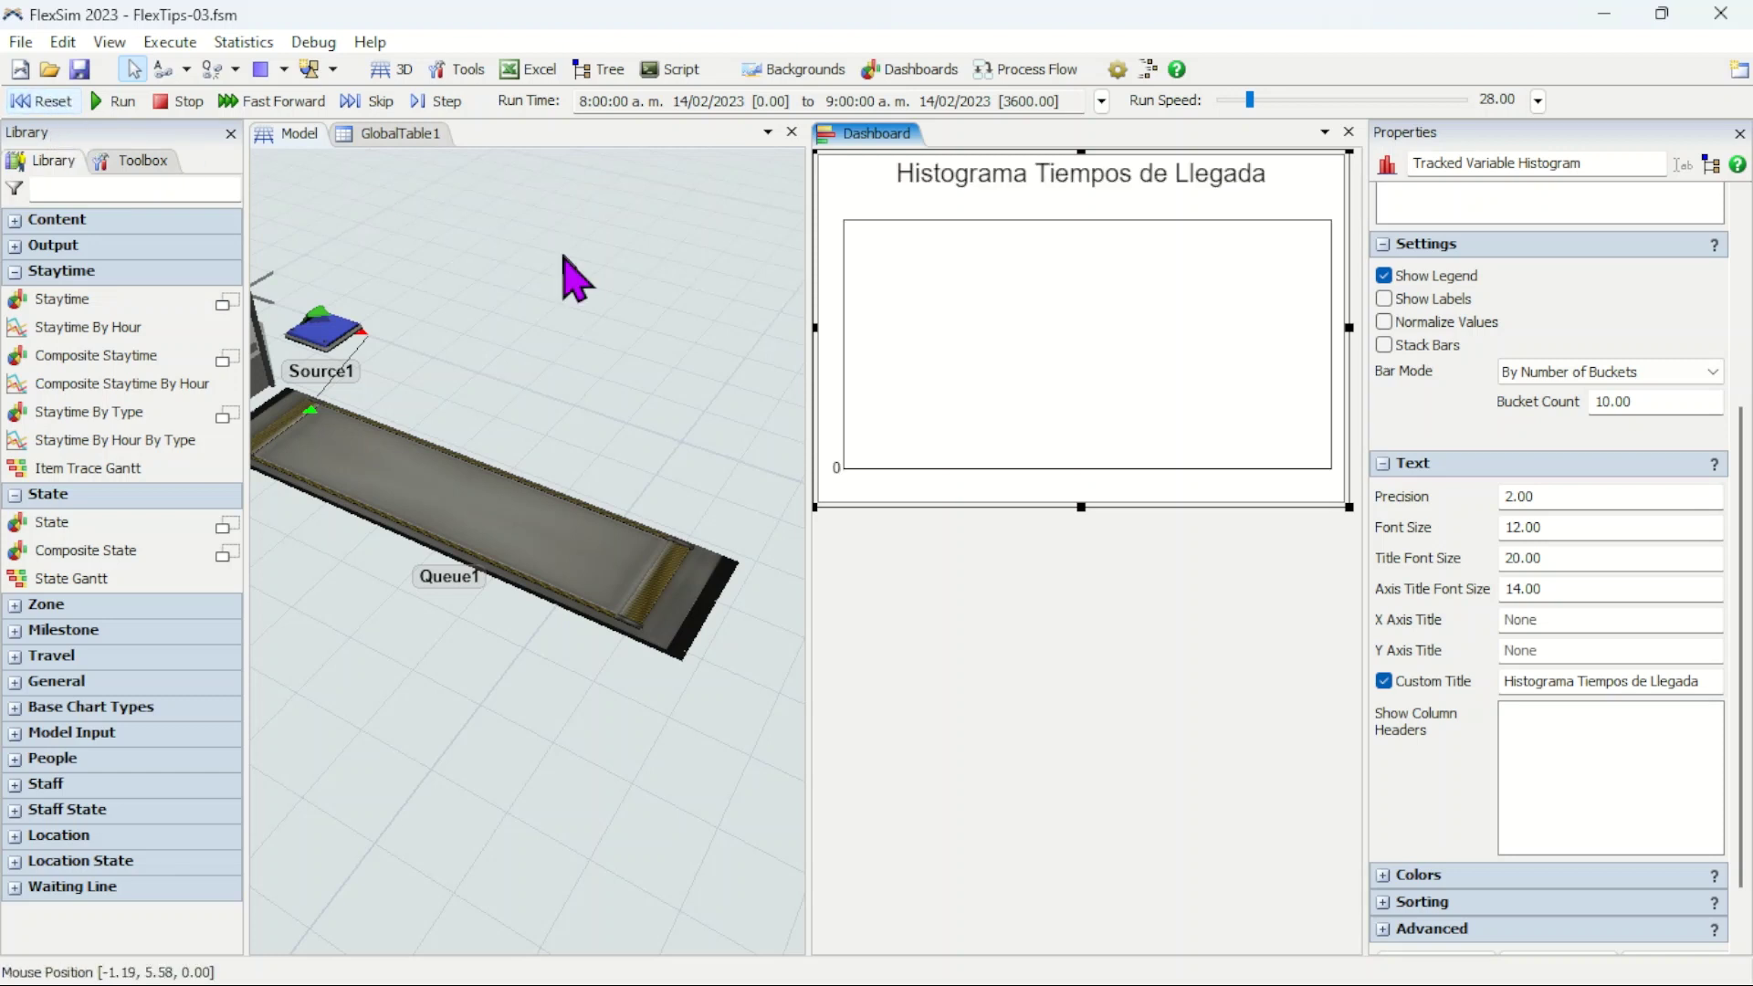
drag(1081, 509, 1083, 574)
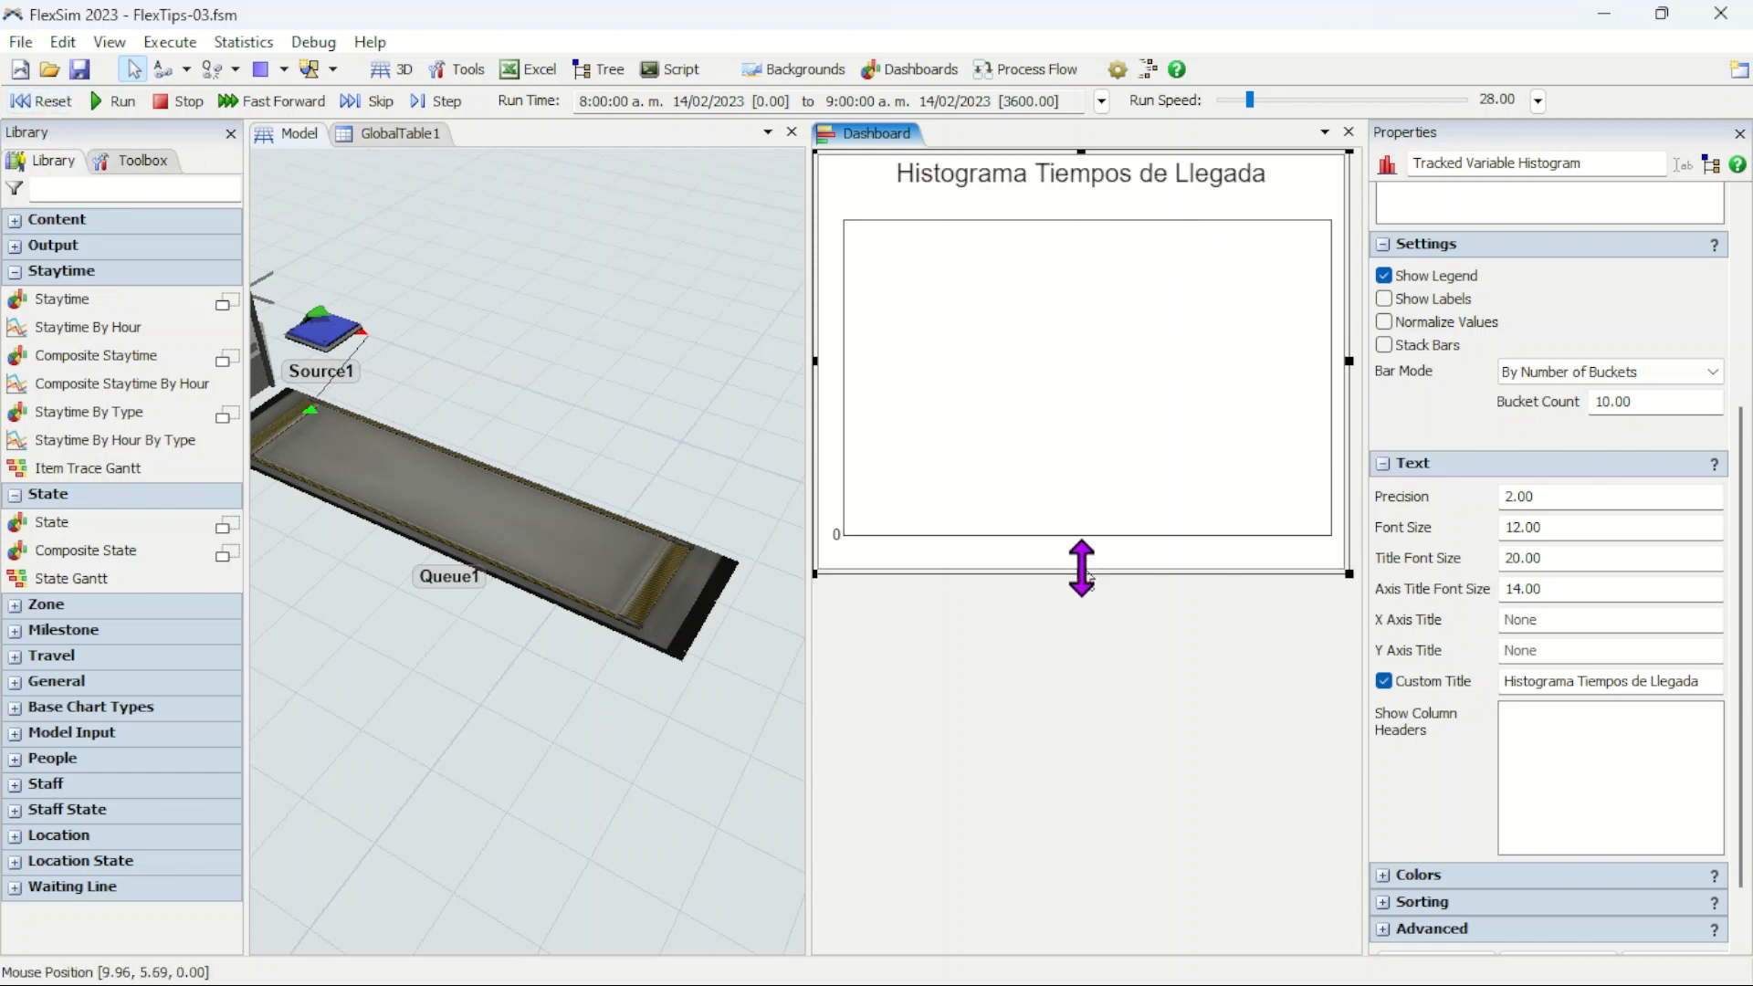
Step: Collapse the histogram's Text and Settings property groups and the Staytime and State library groups
click(1387, 463)
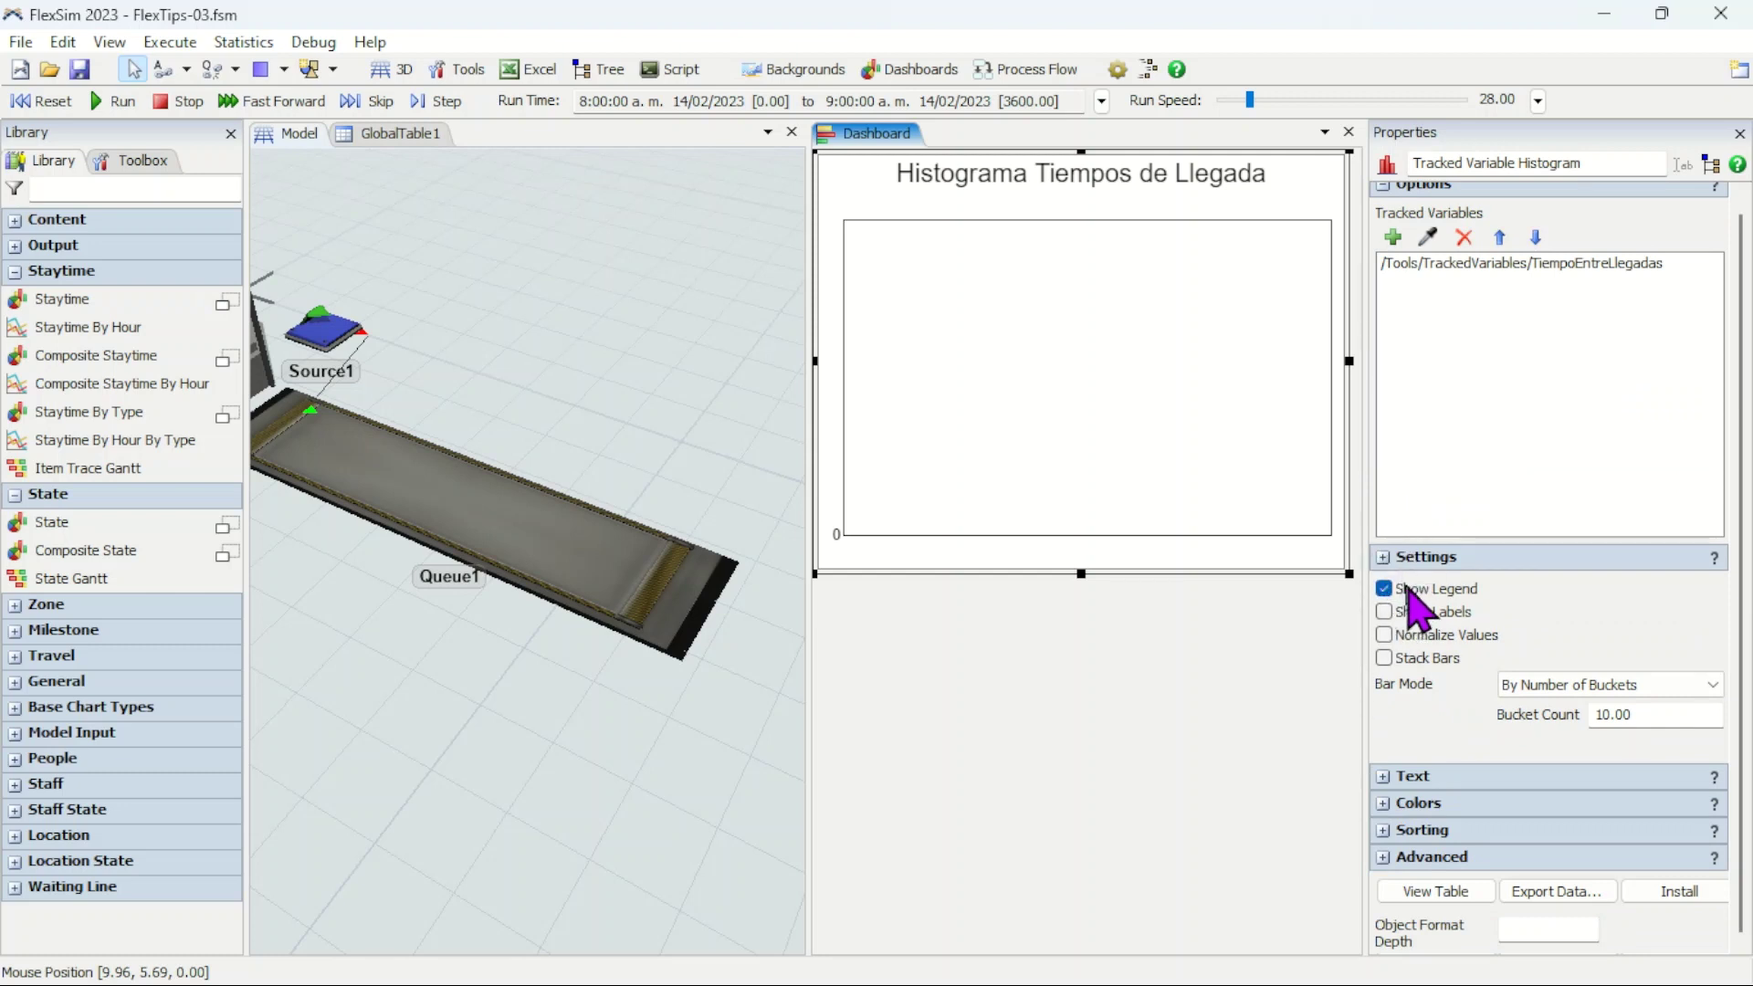
click(1384, 557)
click(1384, 624)
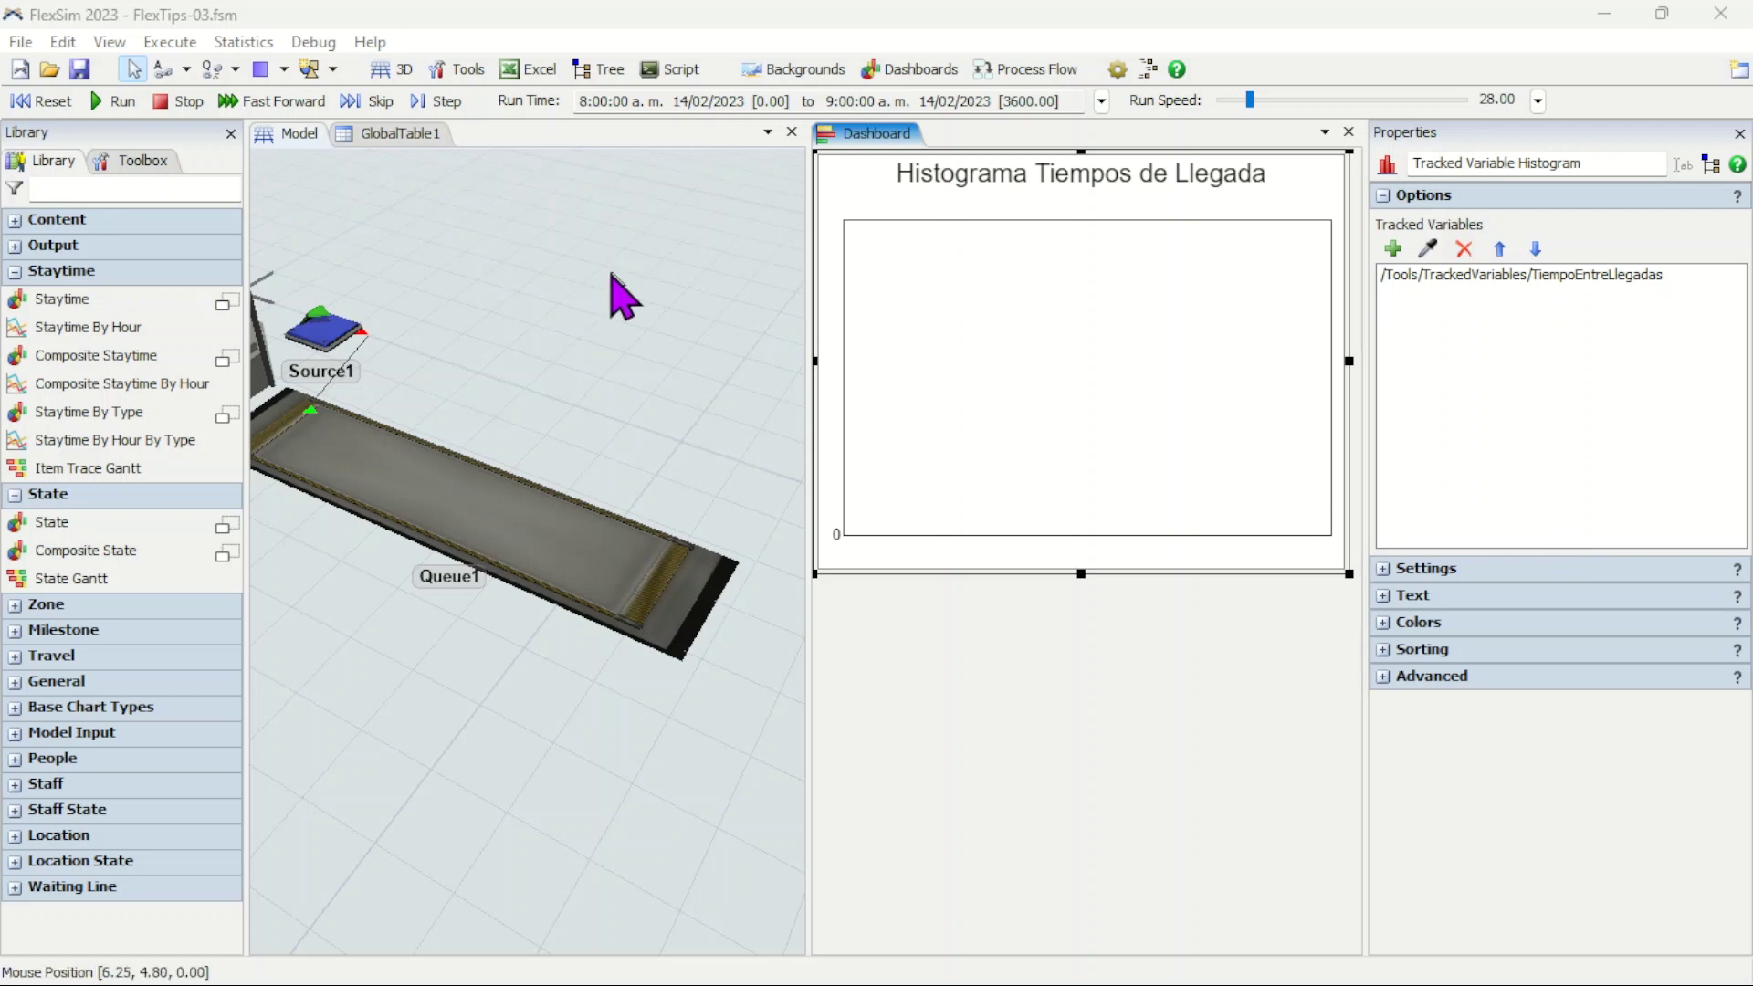
click(14, 273)
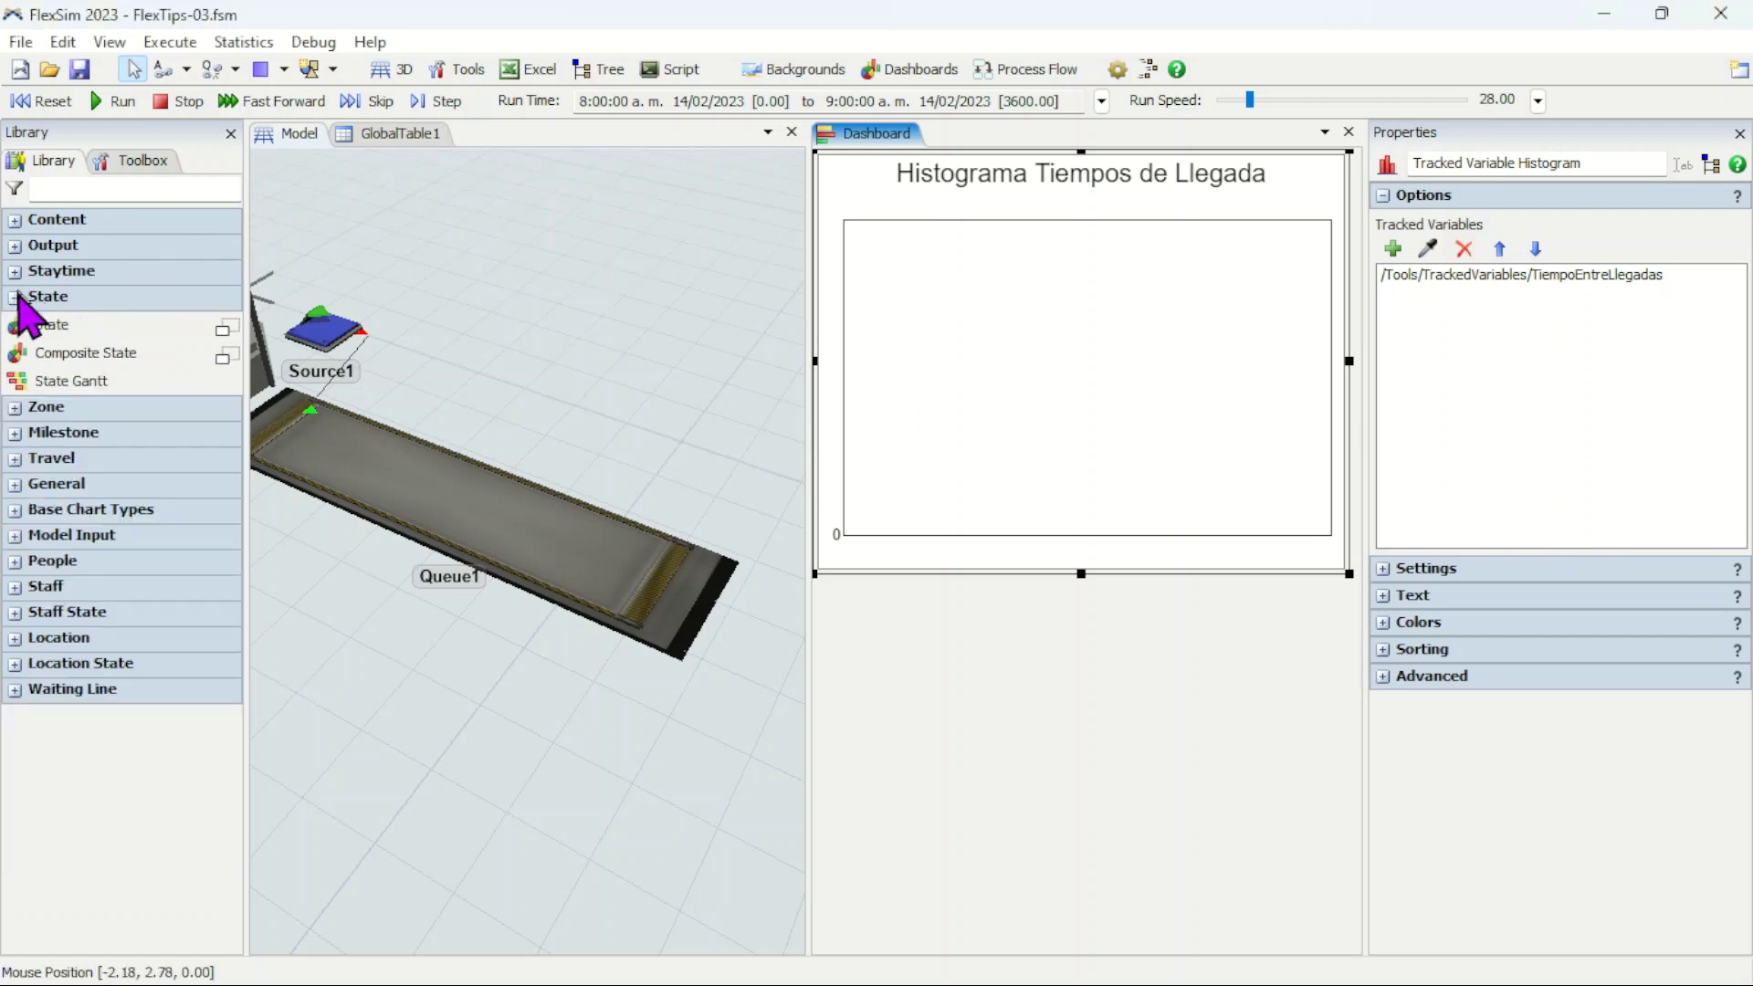
click(17, 297)
Step: Reset and run the simulation with the whole model in view, raising the run speed to about 677
click(584, 441)
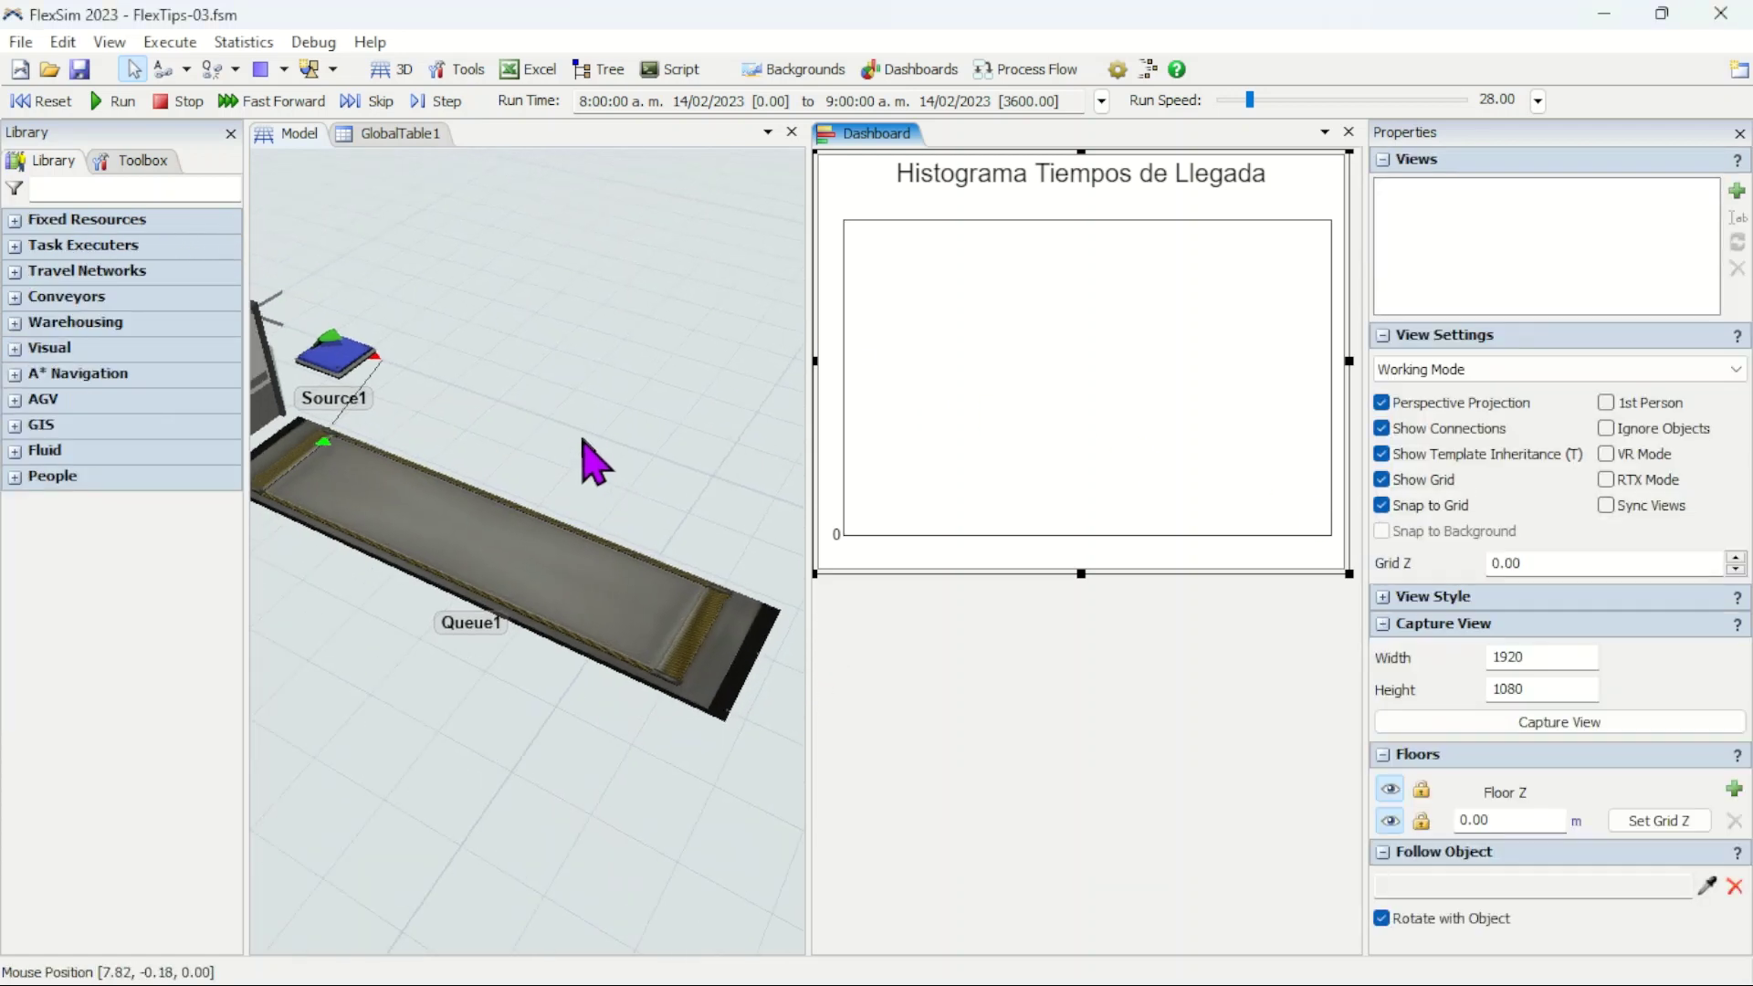
scroll(584, 442, down, 5)
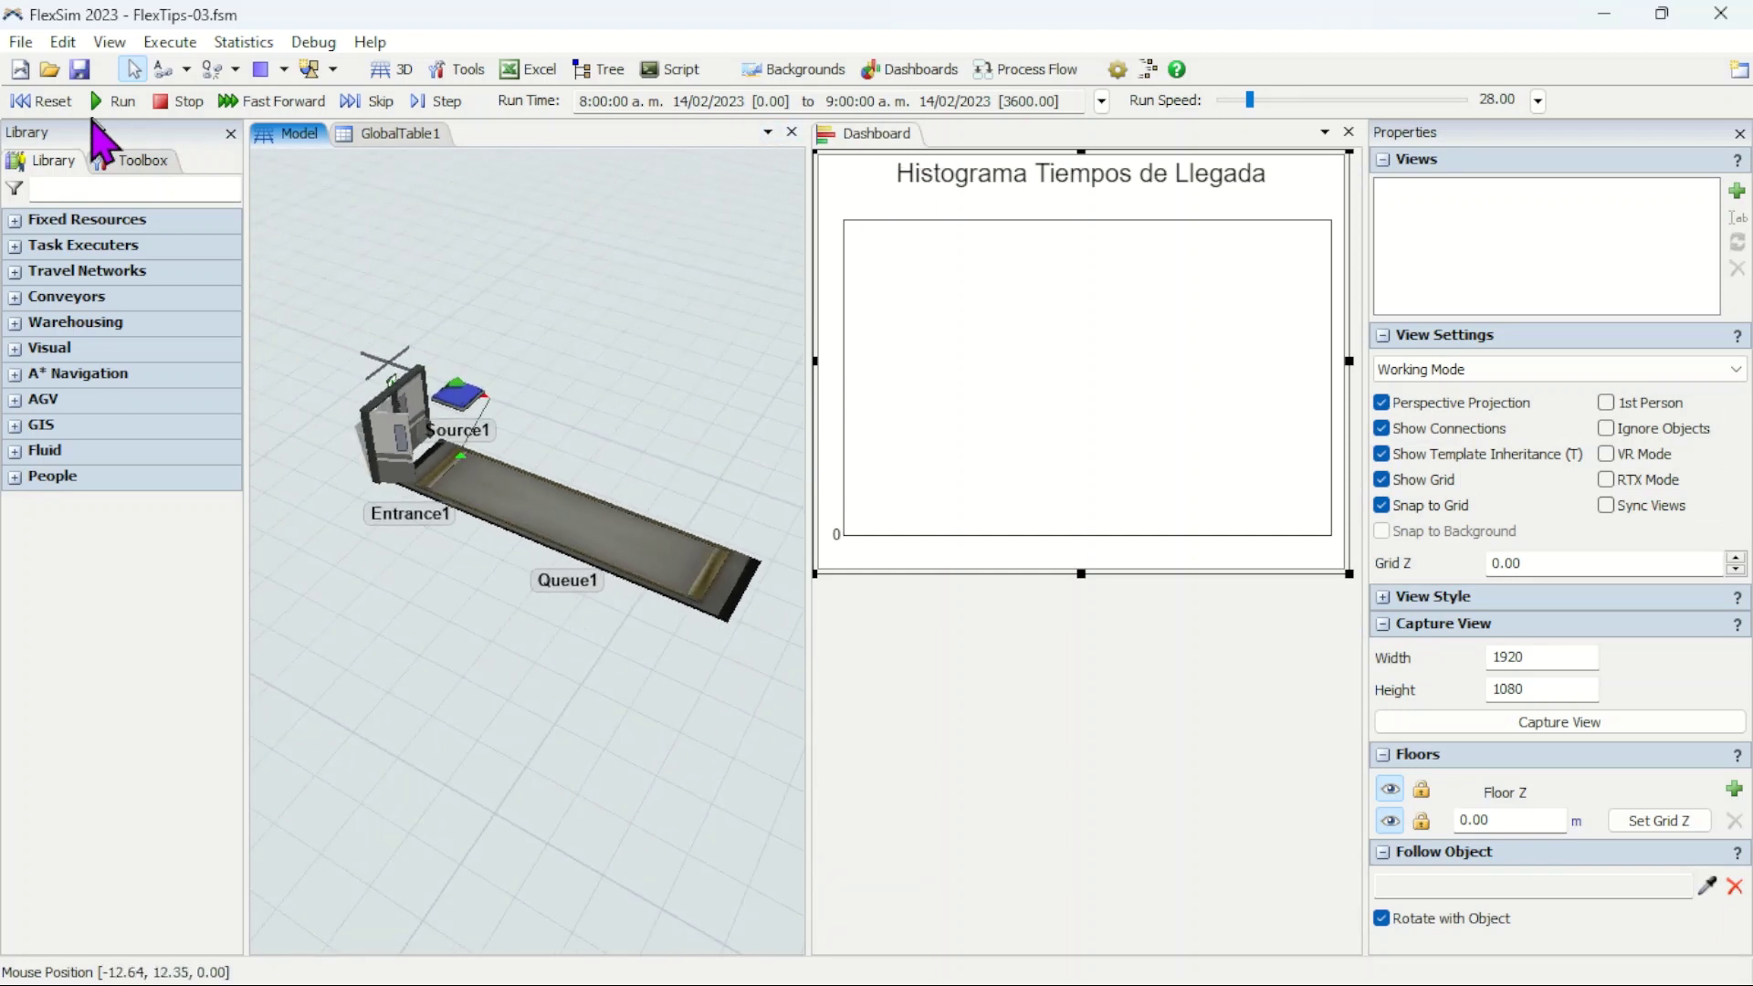
click(41, 101)
click(100, 103)
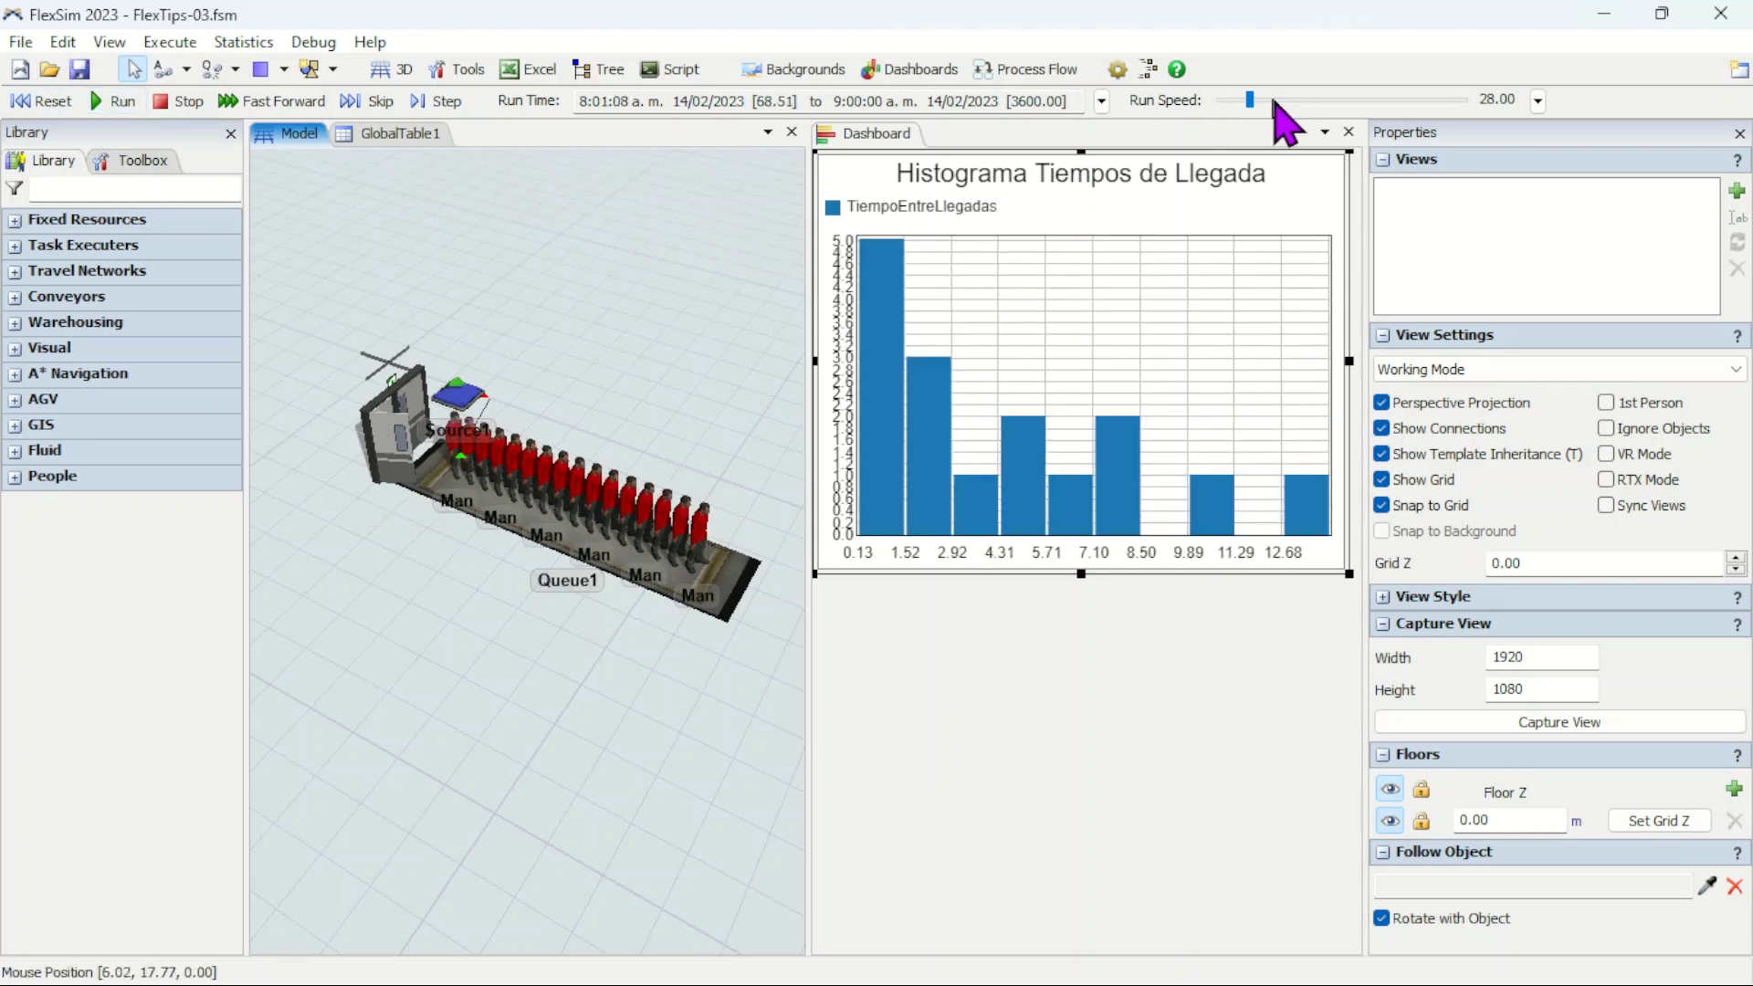
drag(1275, 102, 1290, 115)
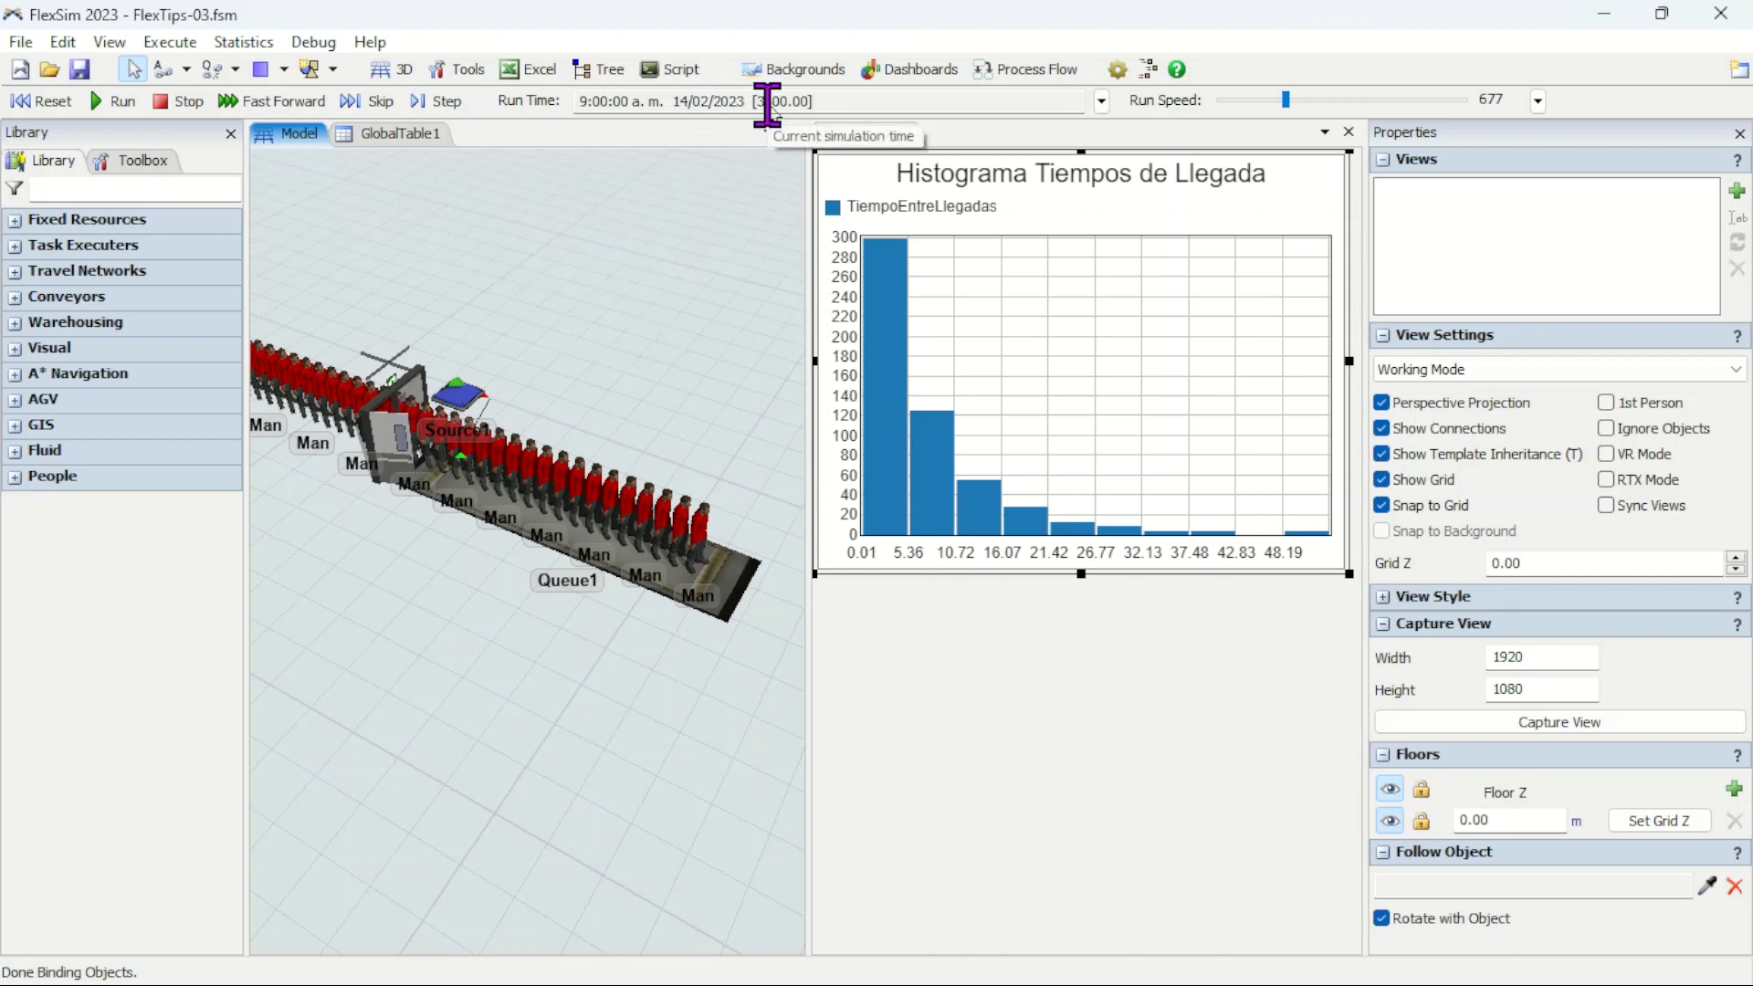
Step: Change the histogram's TiempoEntreLlegadas bar color to pure blue and collapse the color settings
click(1295, 193)
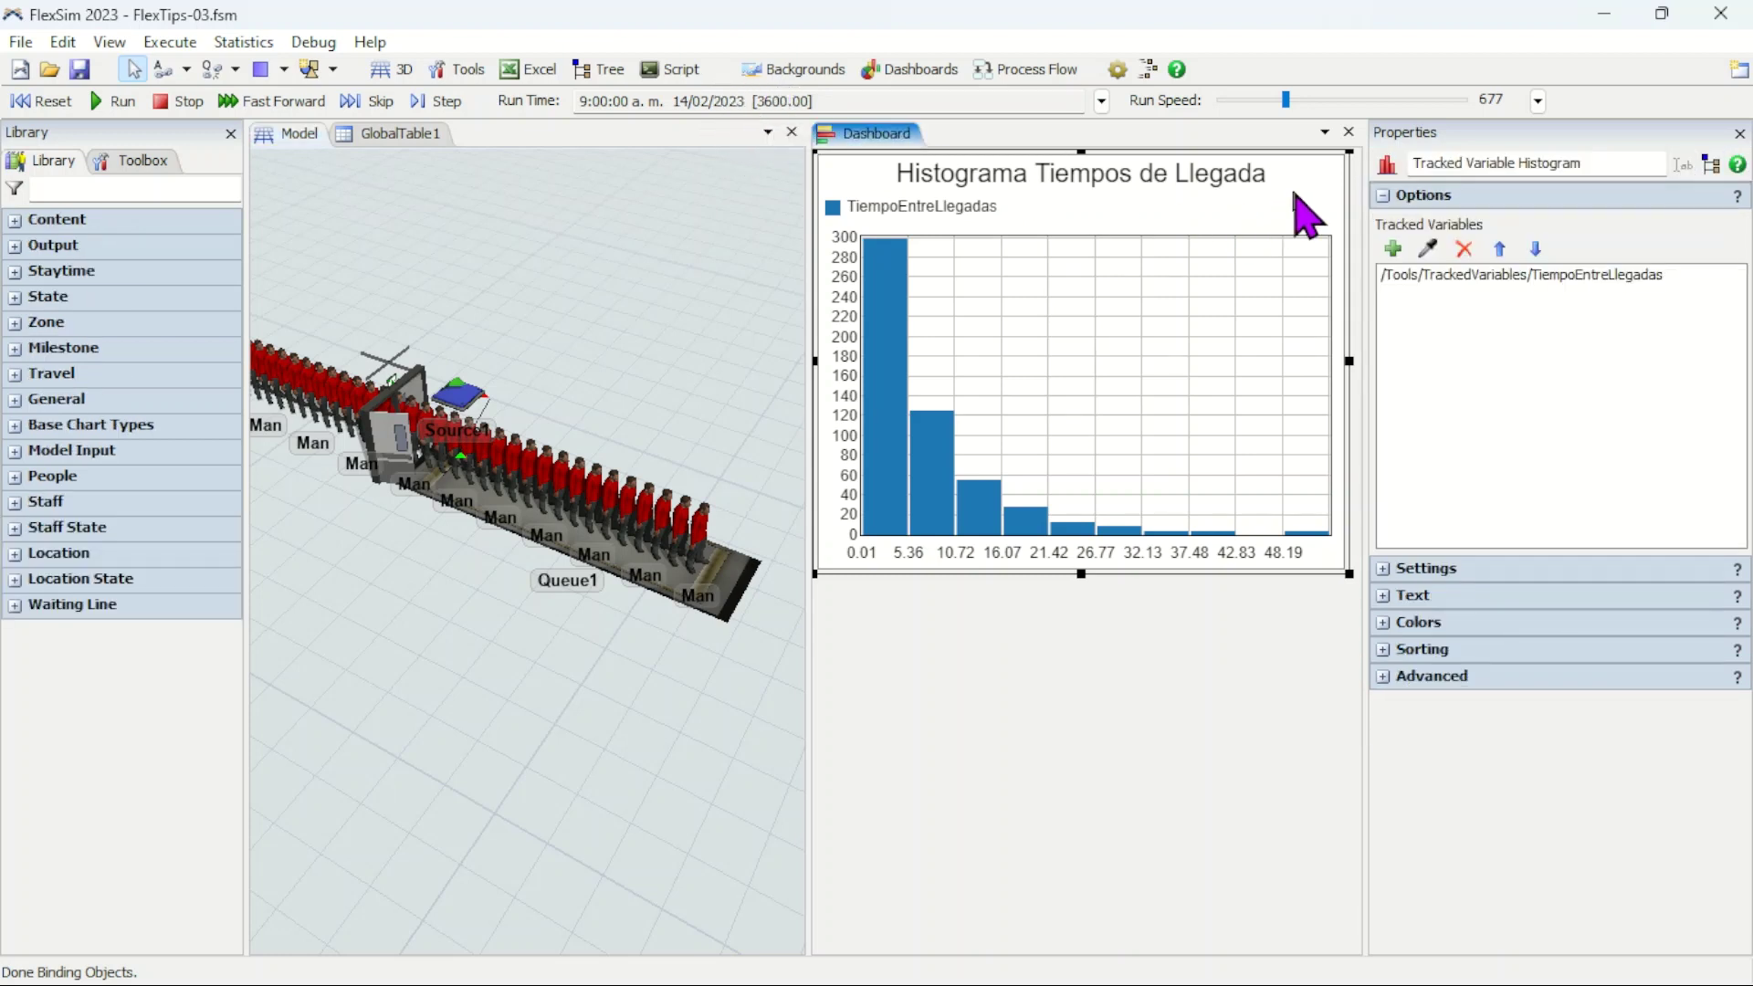
click(1381, 628)
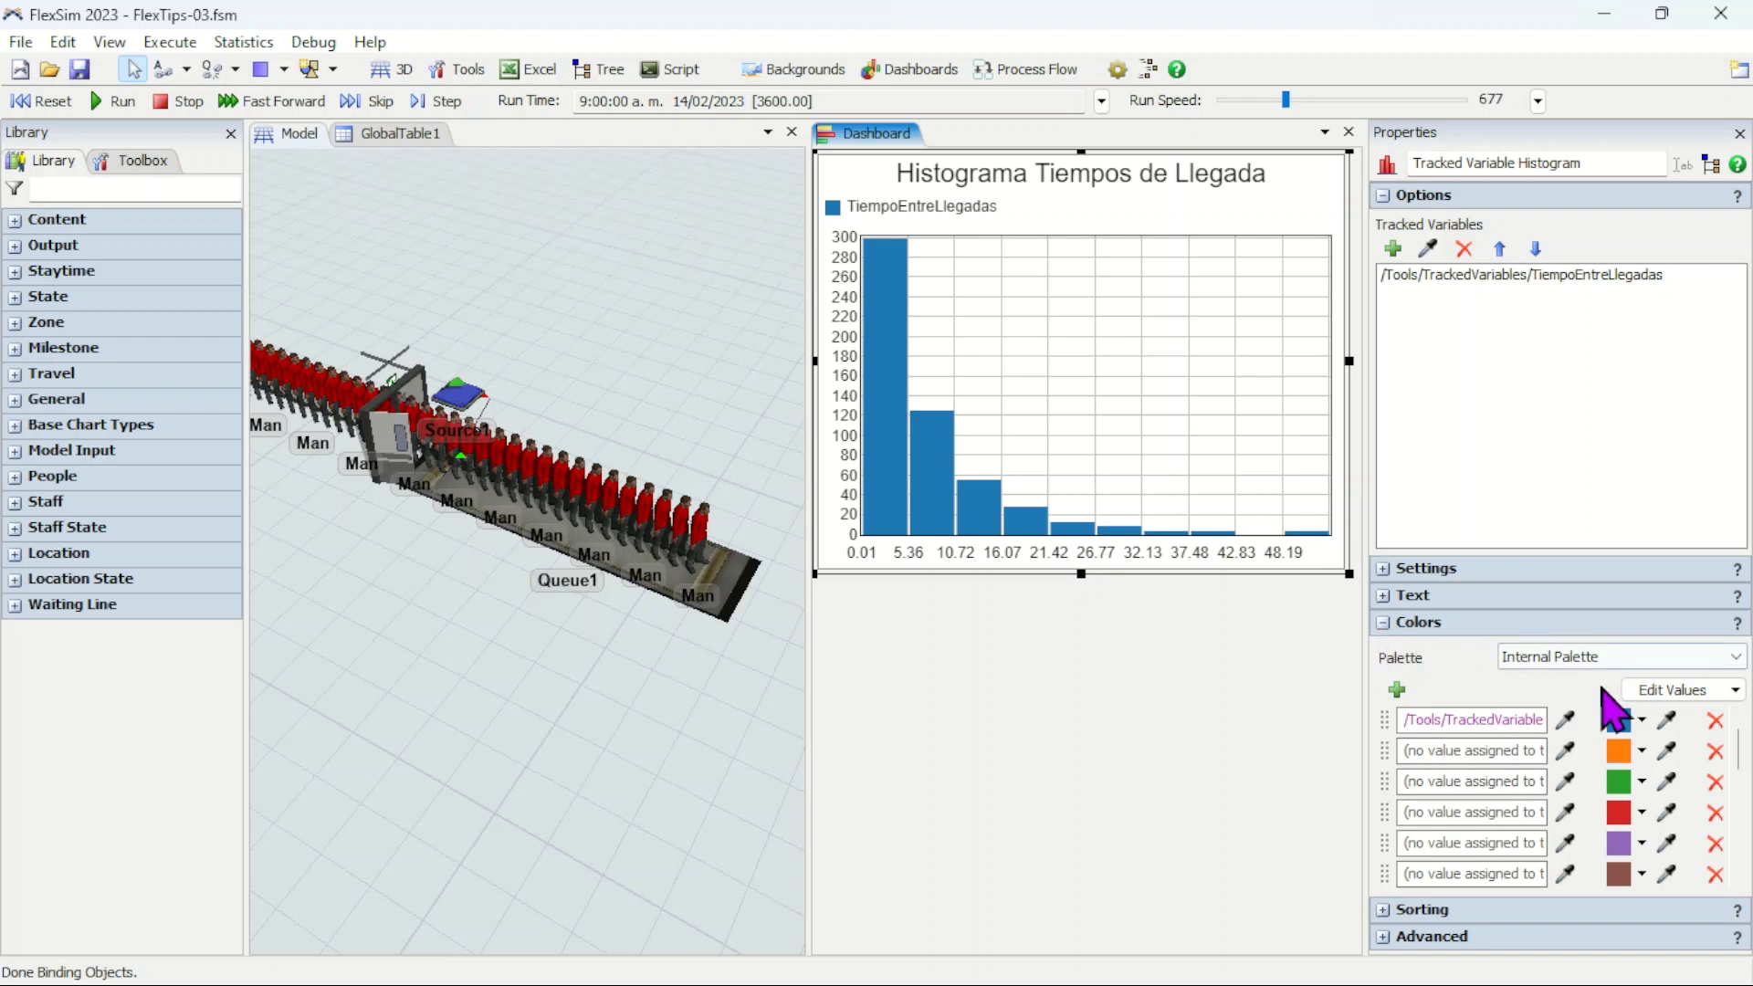
click(1642, 722)
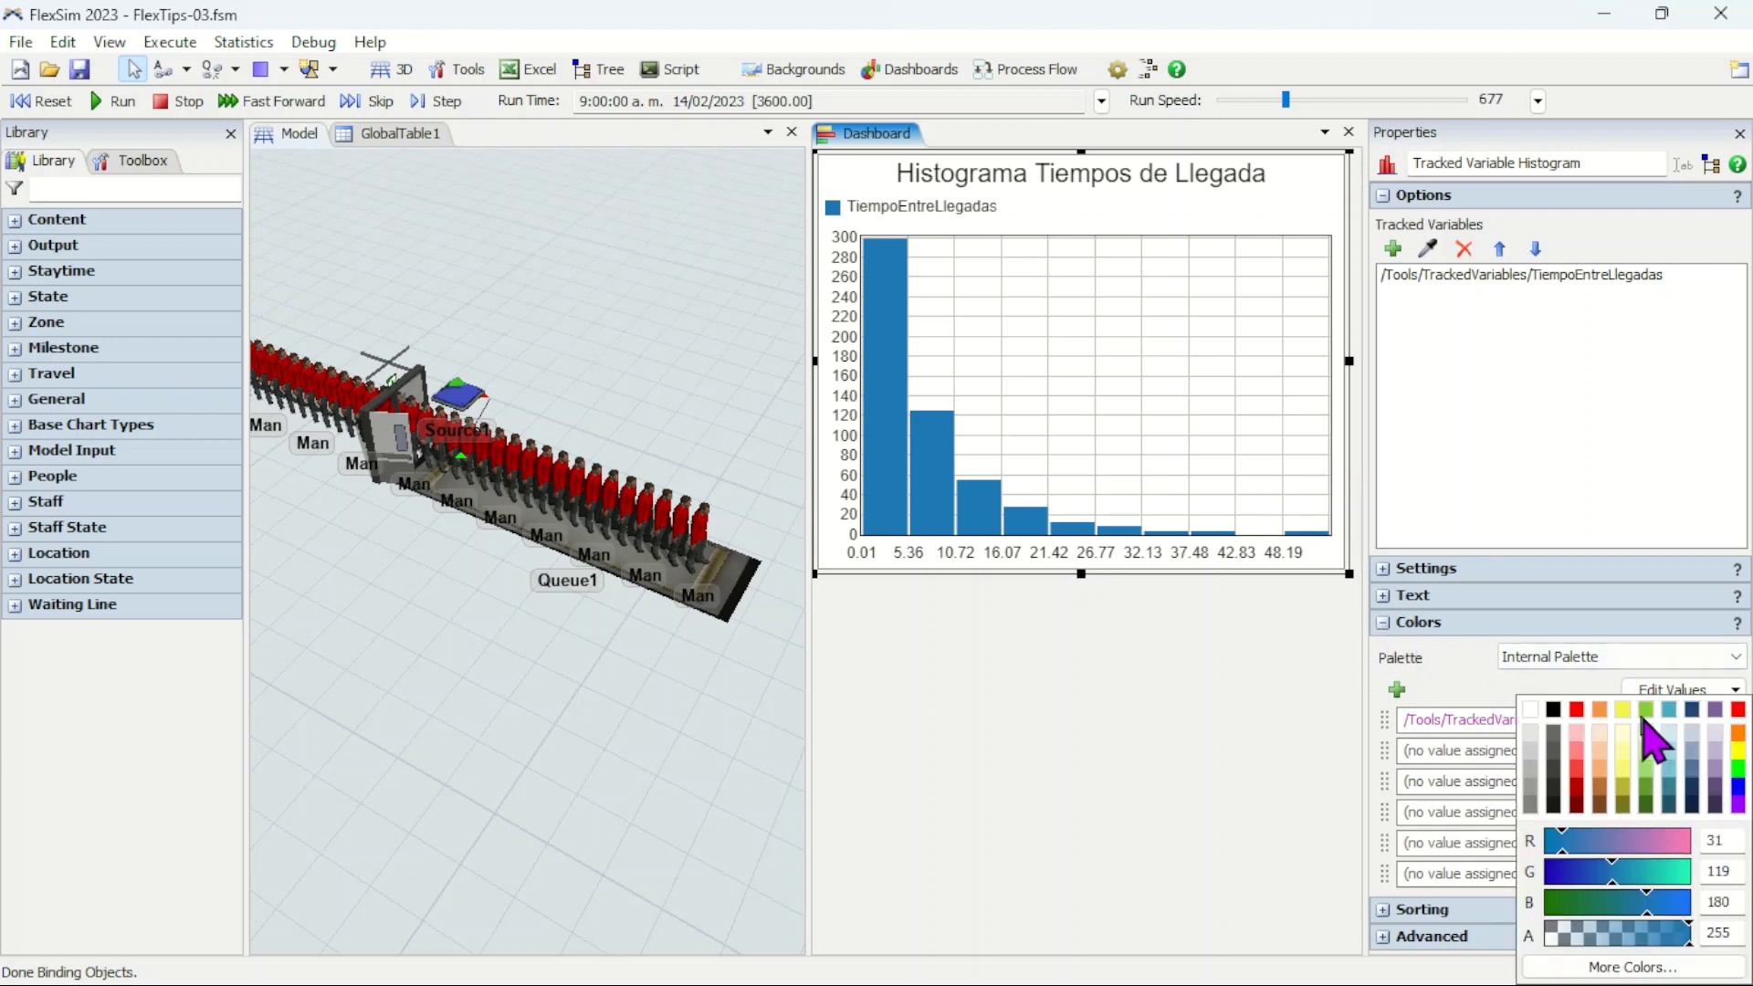
click(1737, 787)
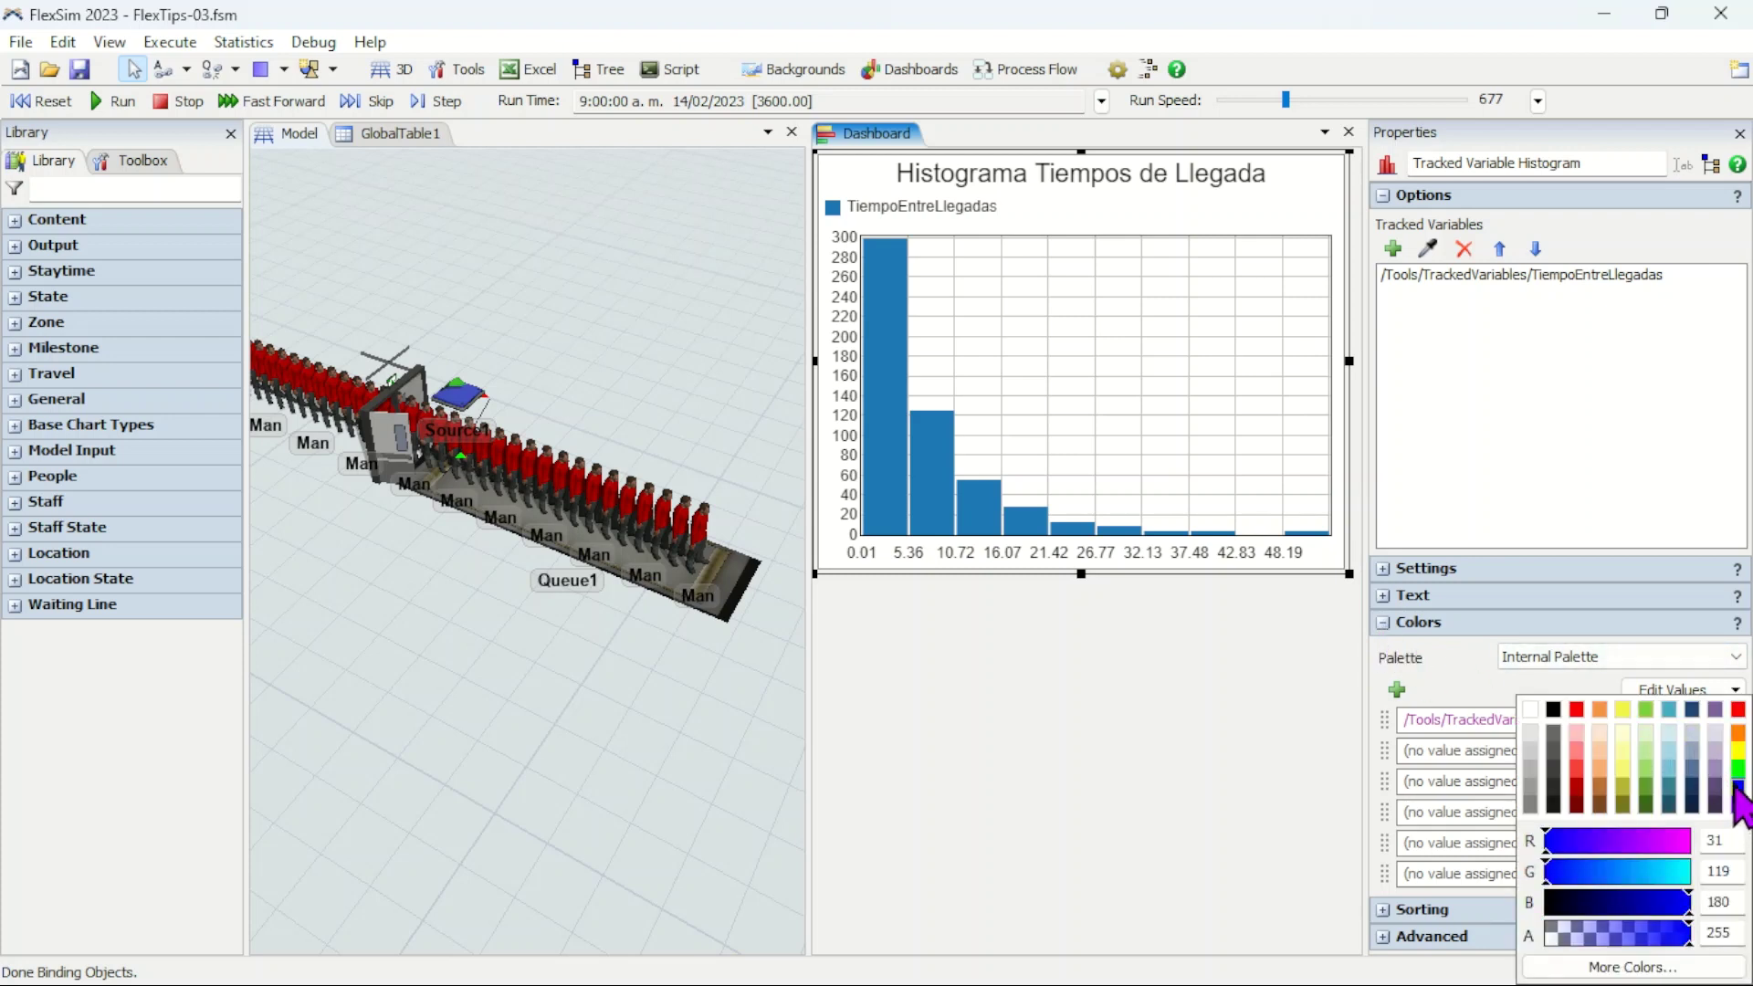
click(1470, 674)
click(1384, 623)
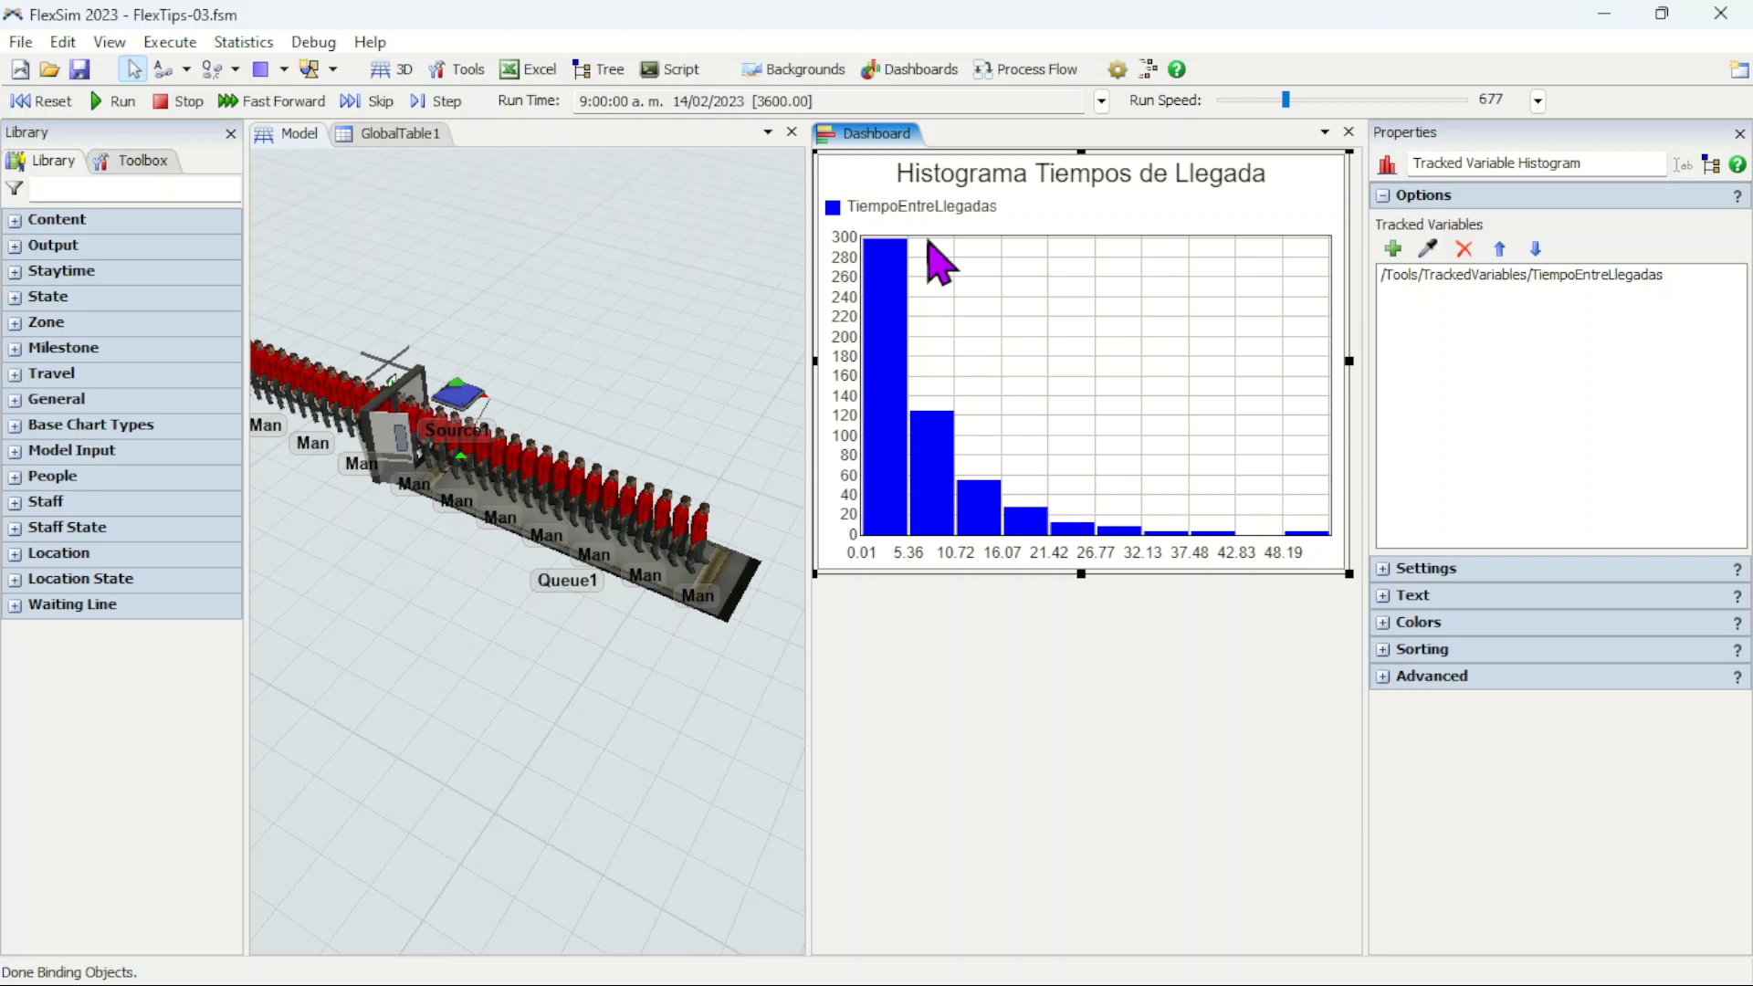
Step: Set the simulation's start time to 9:00:00 a. m. and reset the model
click(41, 101)
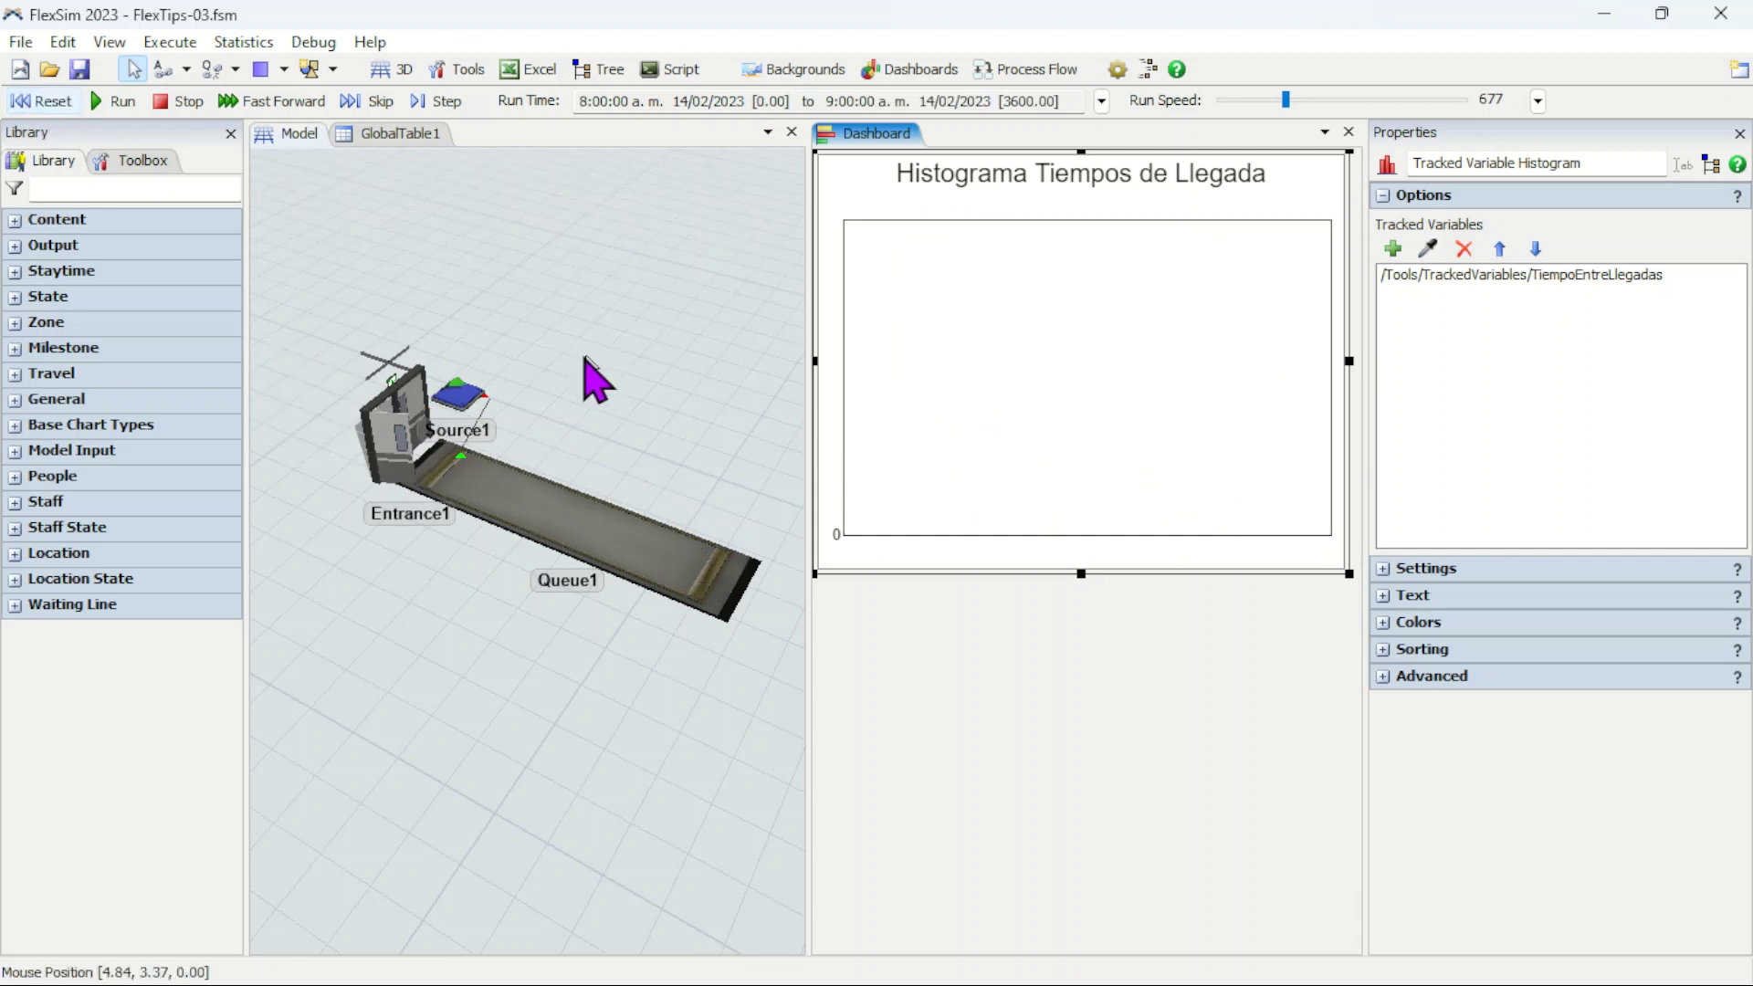
click(1101, 101)
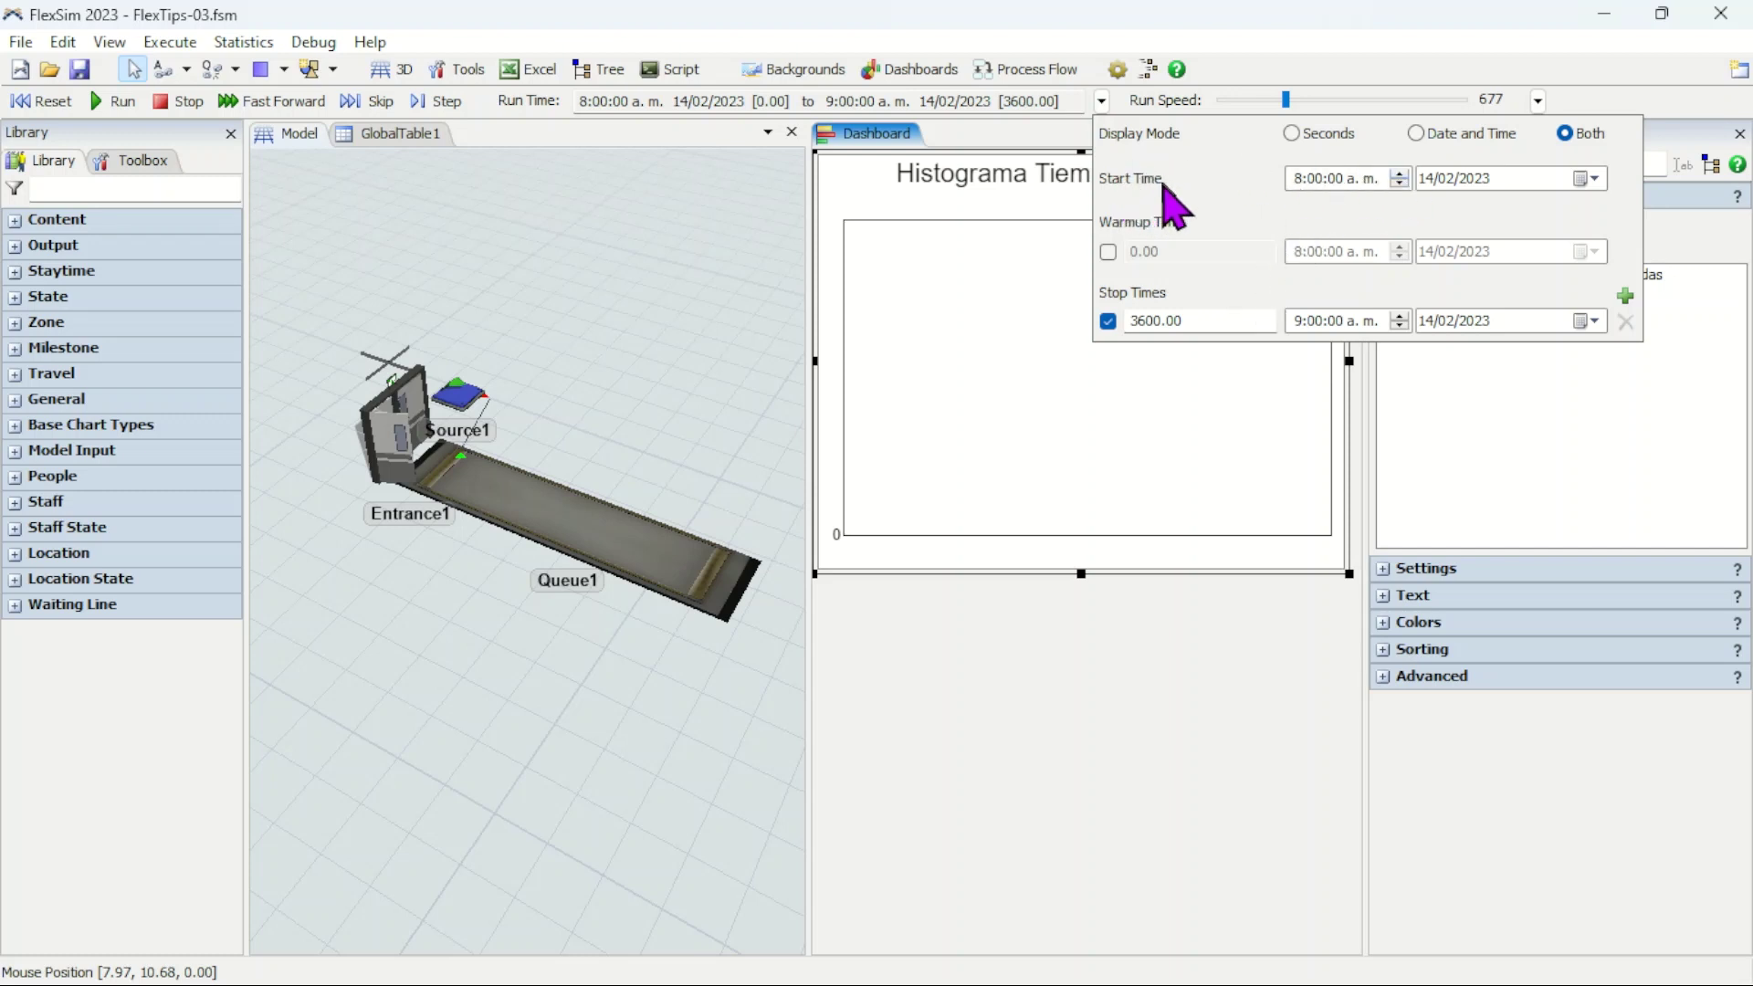
click(1399, 174)
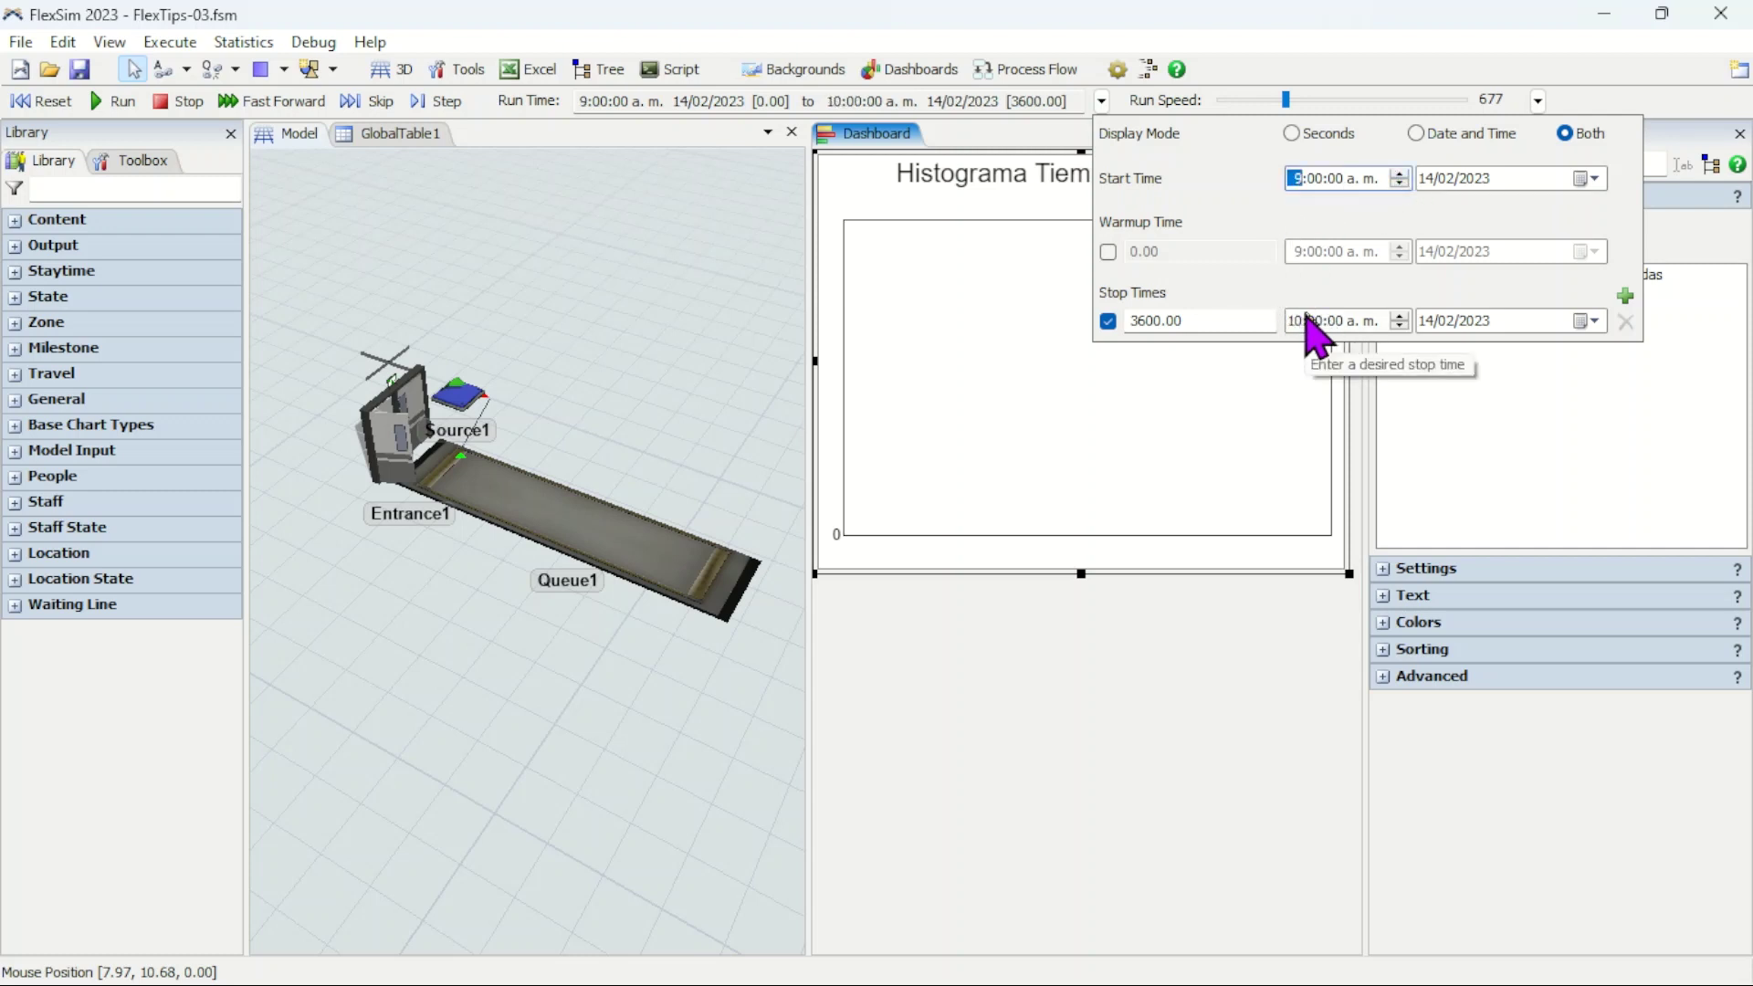
click(60, 102)
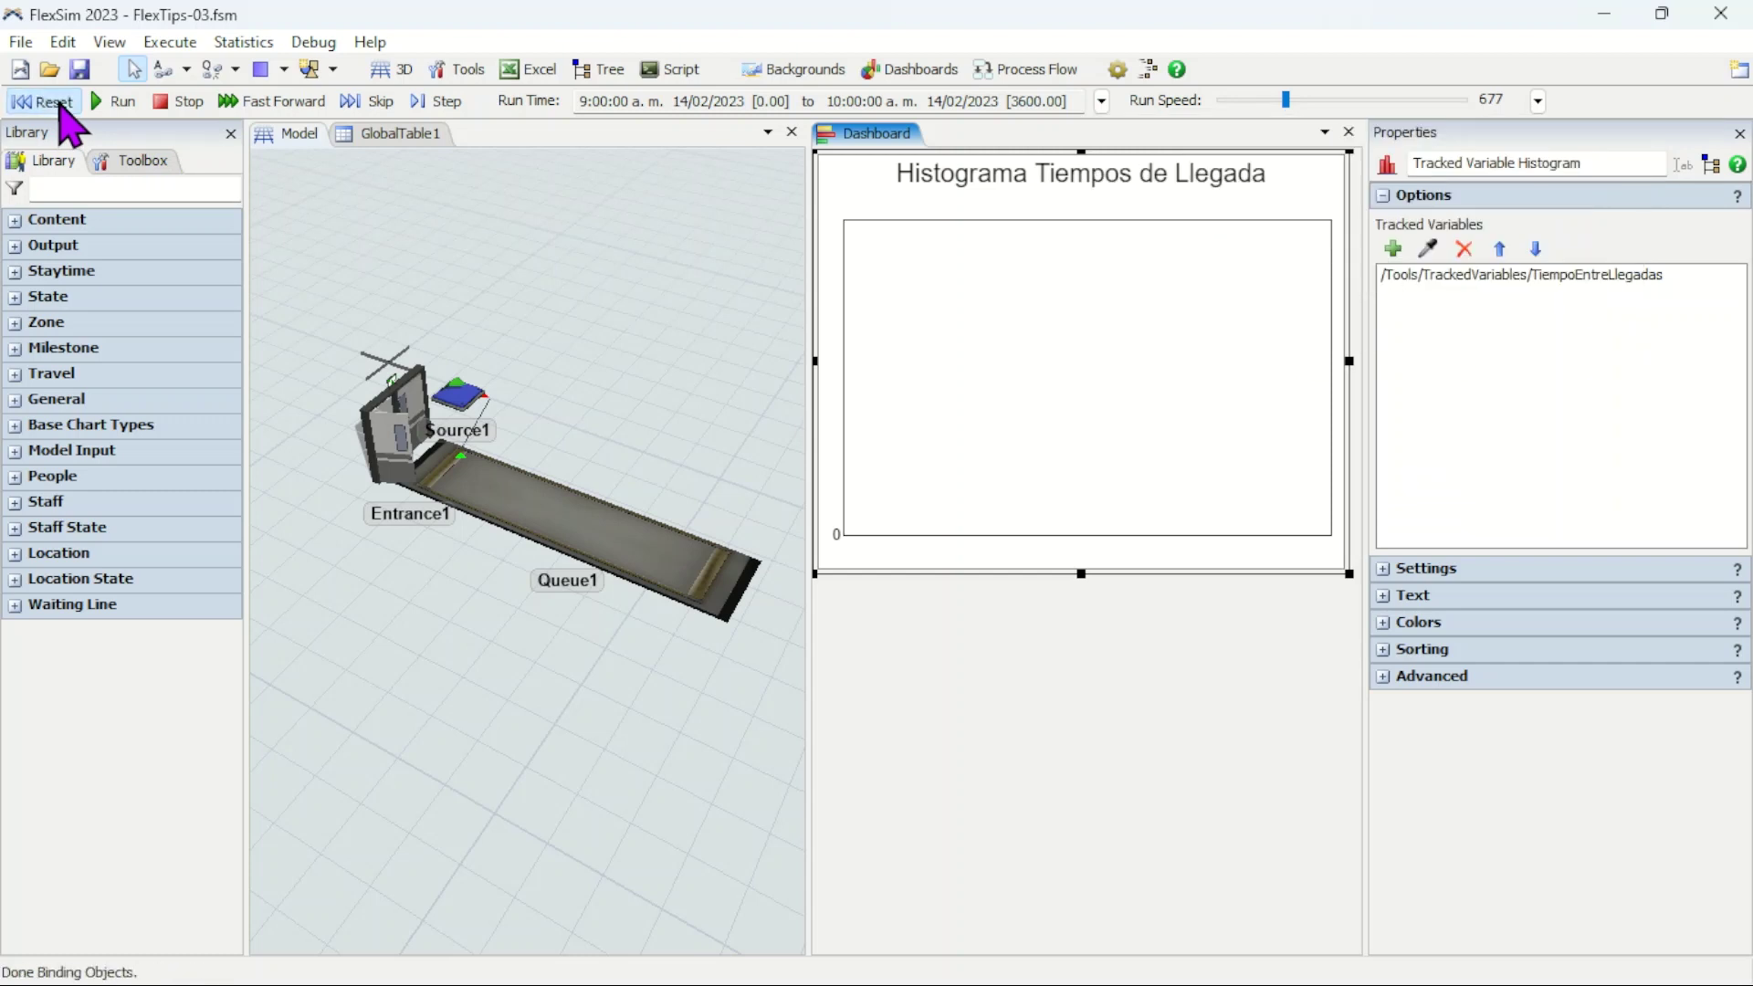
Step: Run the simulation from 9:00:00 to 10:00:00 a. m. and examine the count and range of the histogram's bars
click(113, 102)
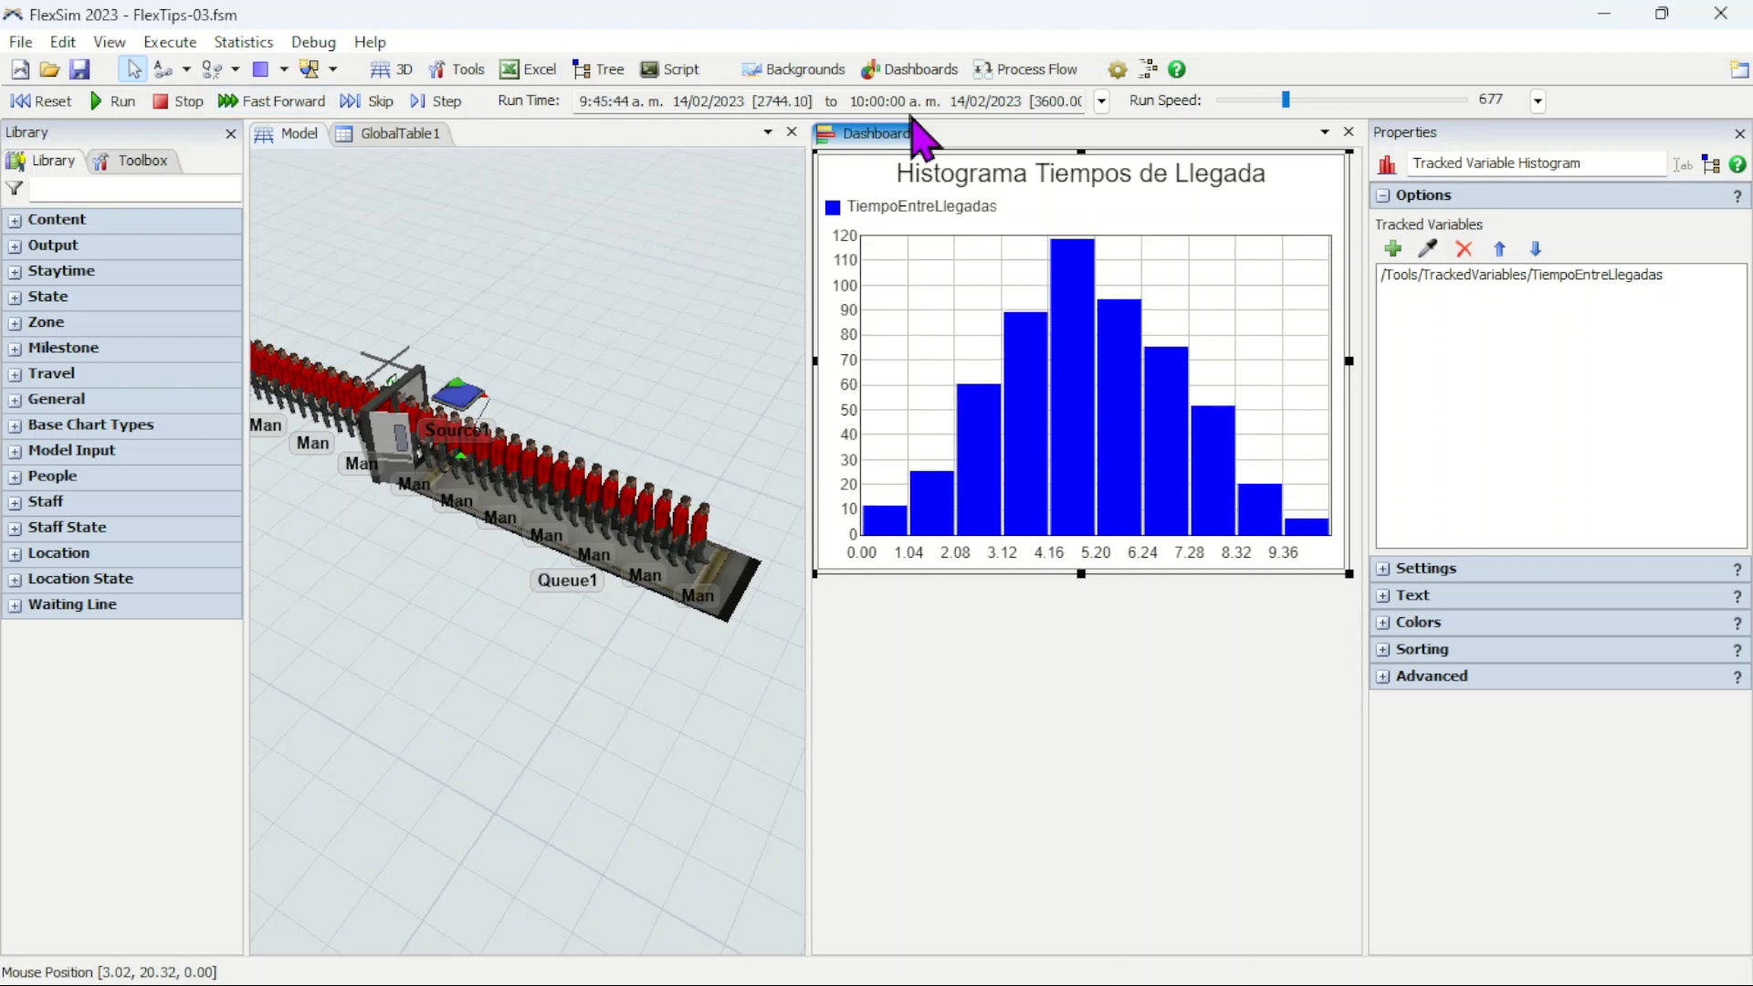
mouse_move(883, 537)
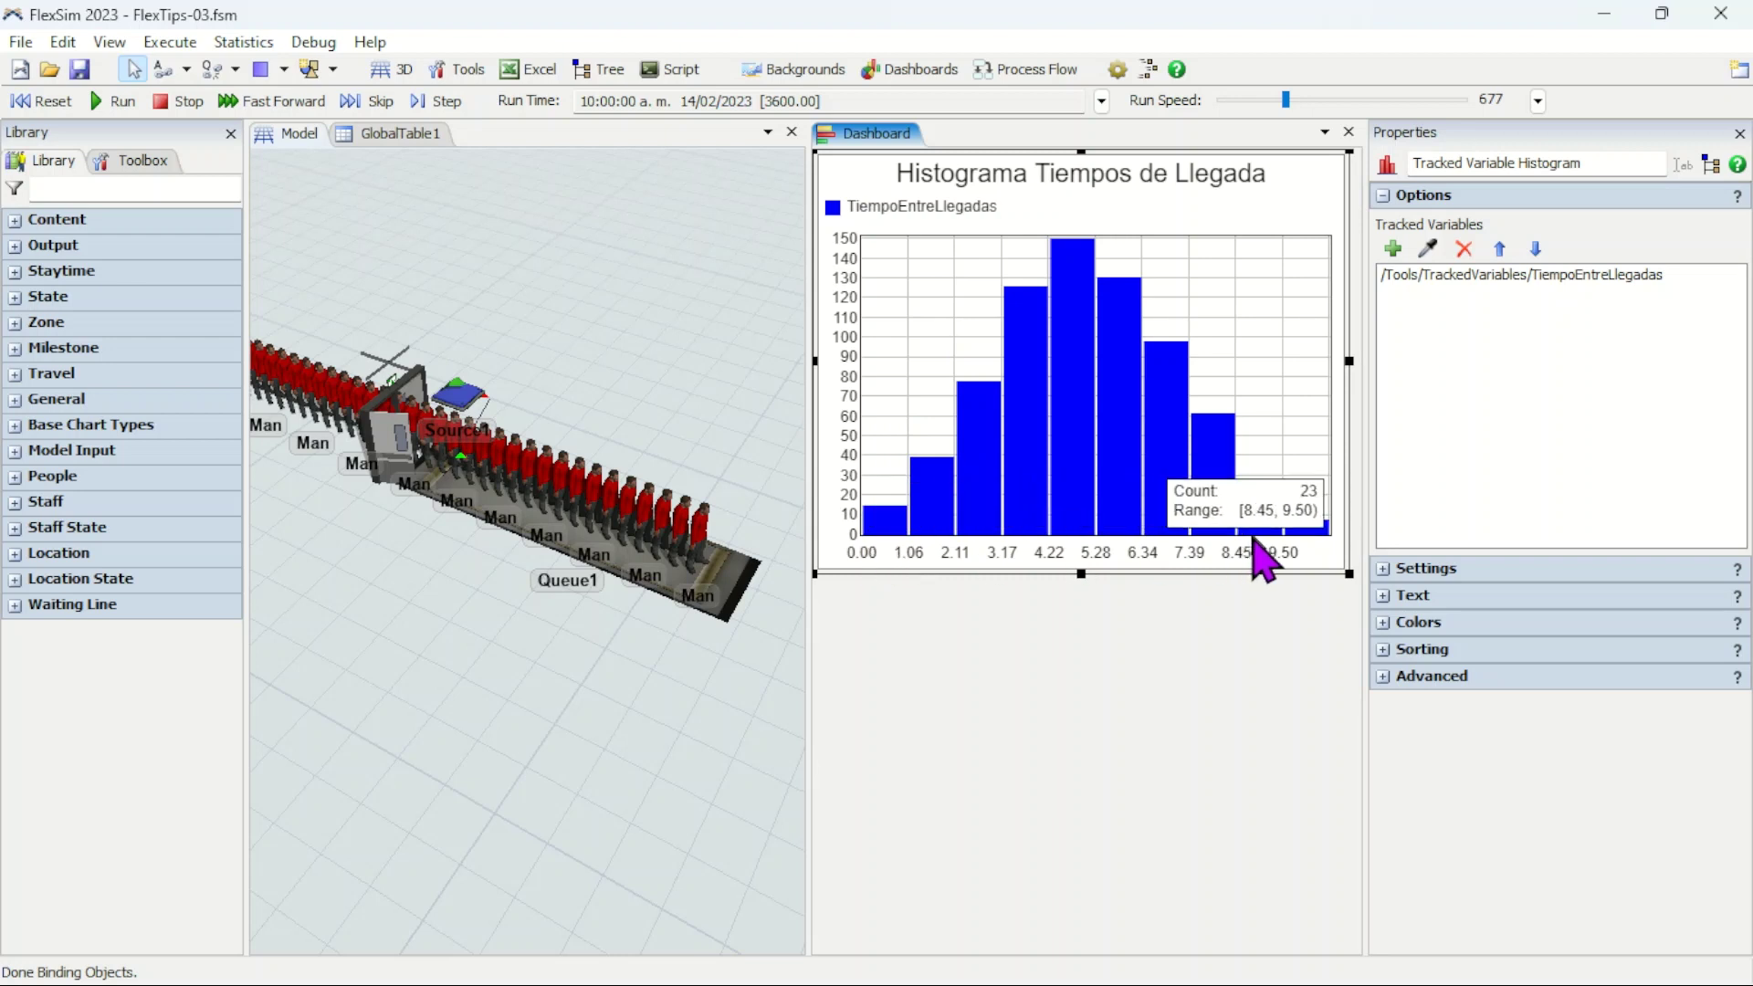
mouse_move(1306, 557)
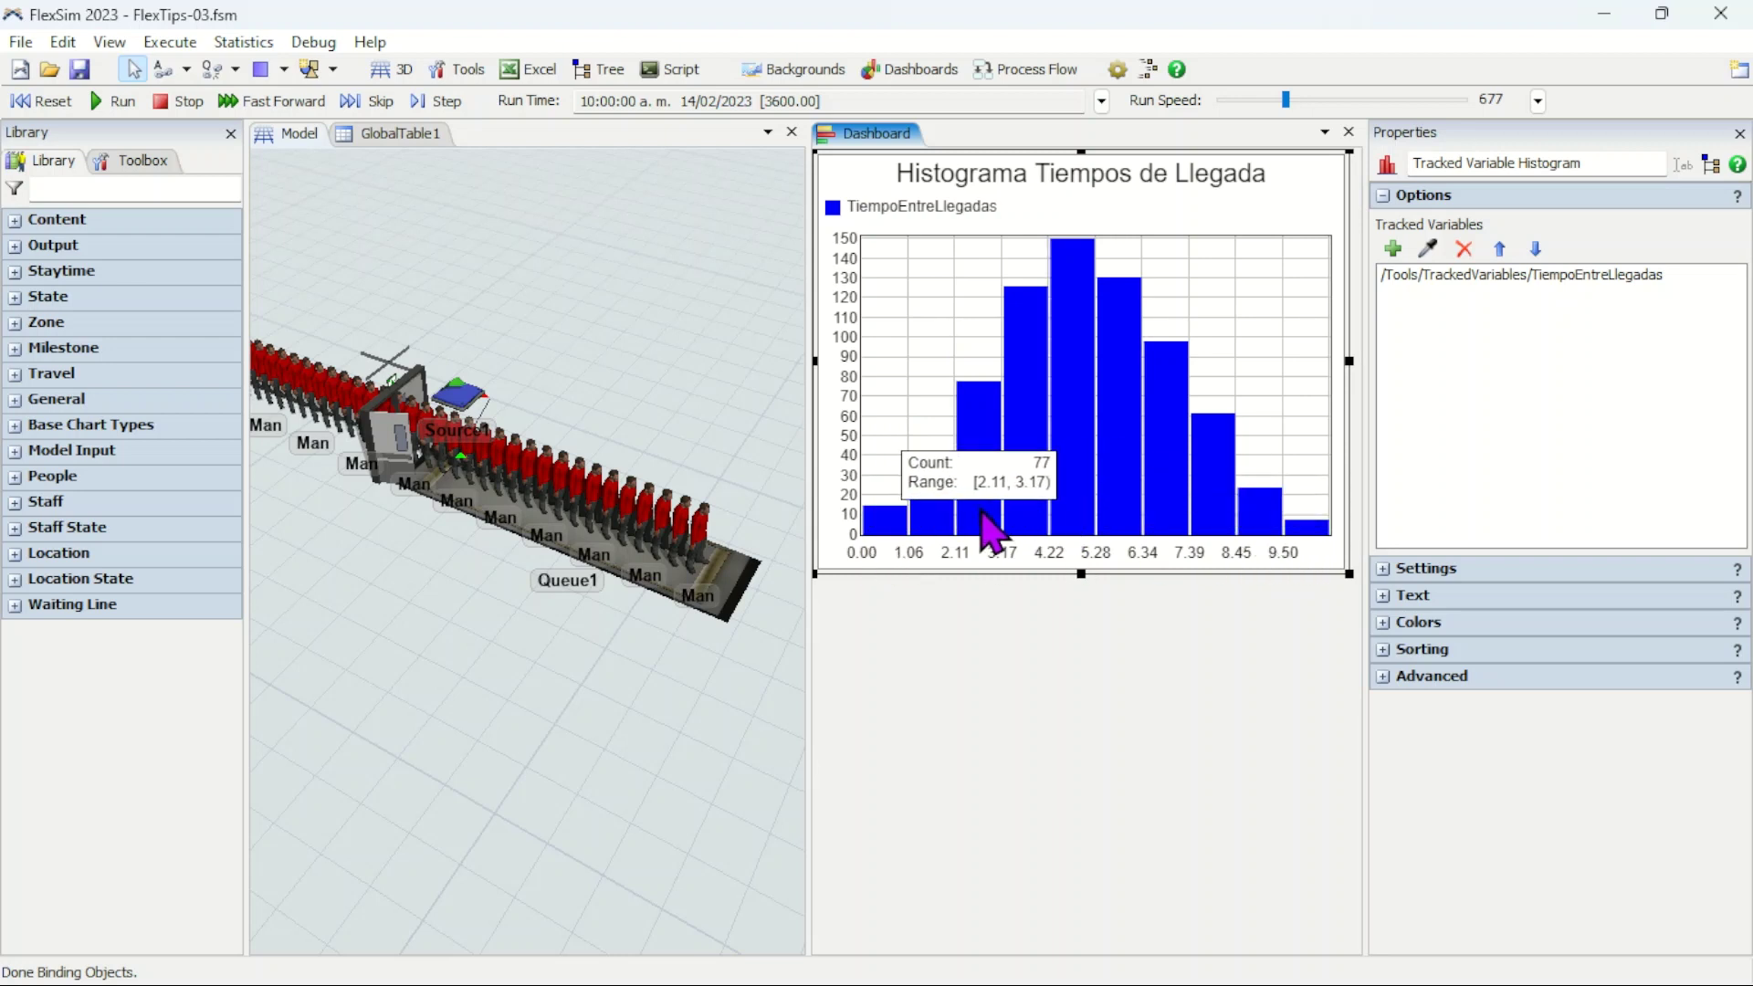
mouse_move(1105, 511)
mouse_move(1062, 330)
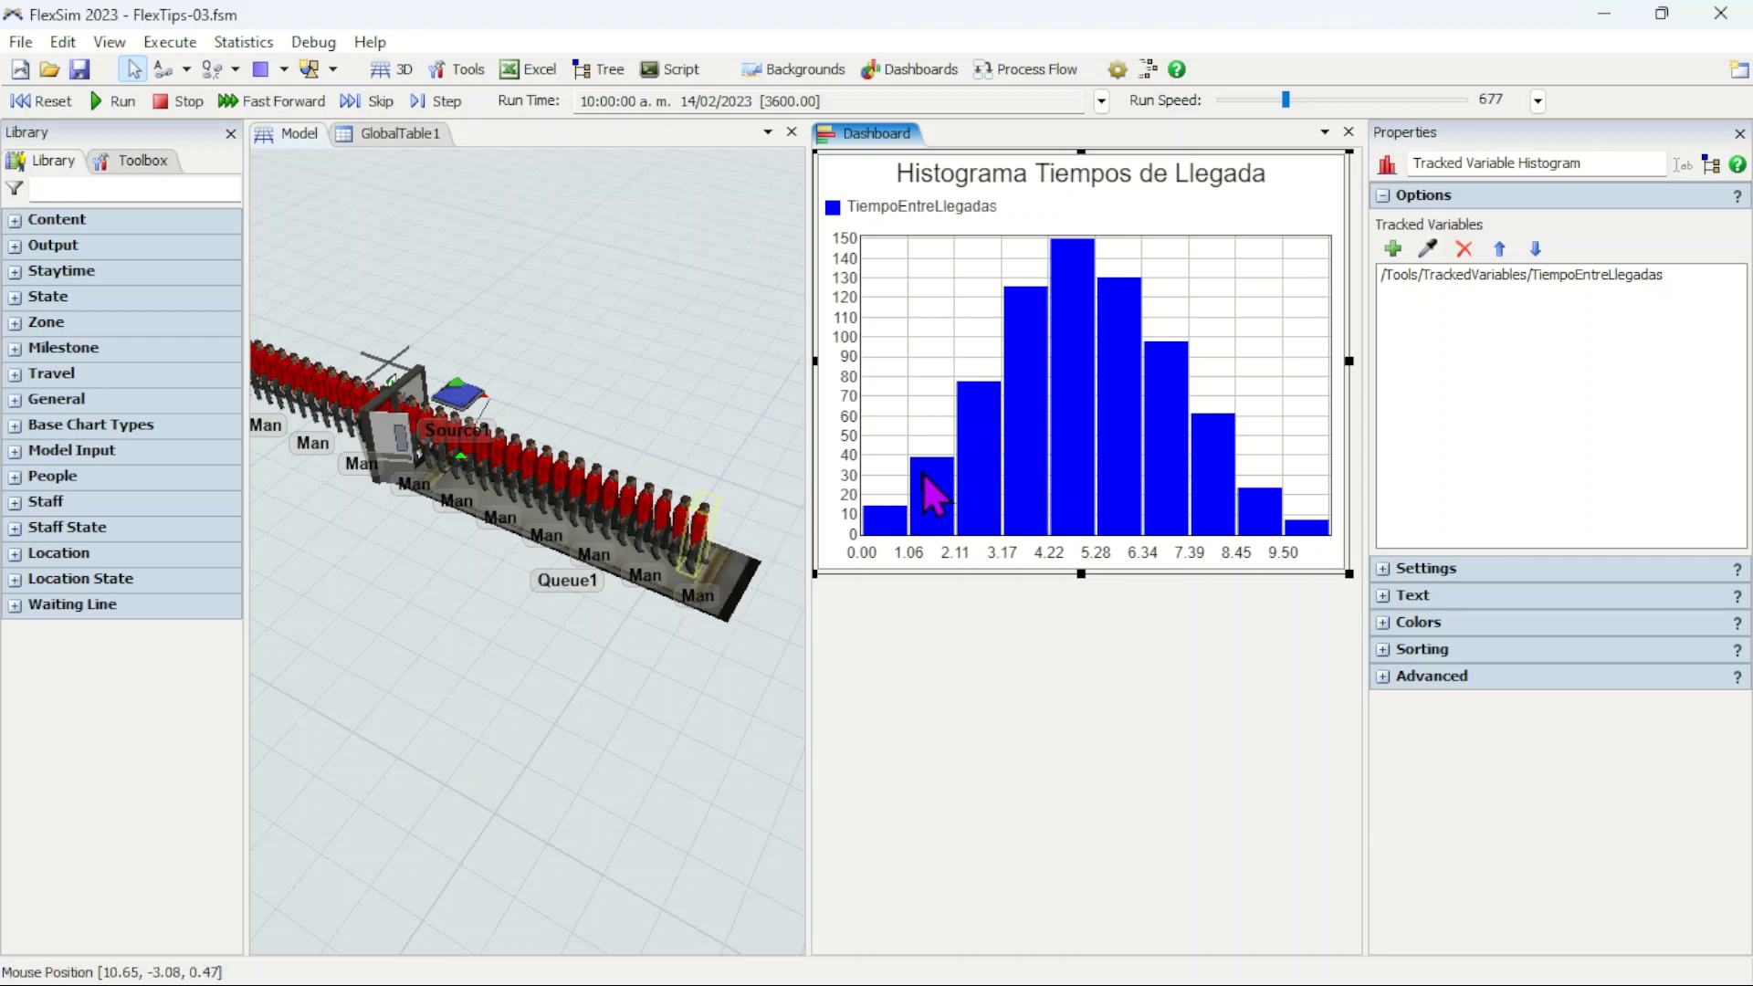
mouse_move(1065, 469)
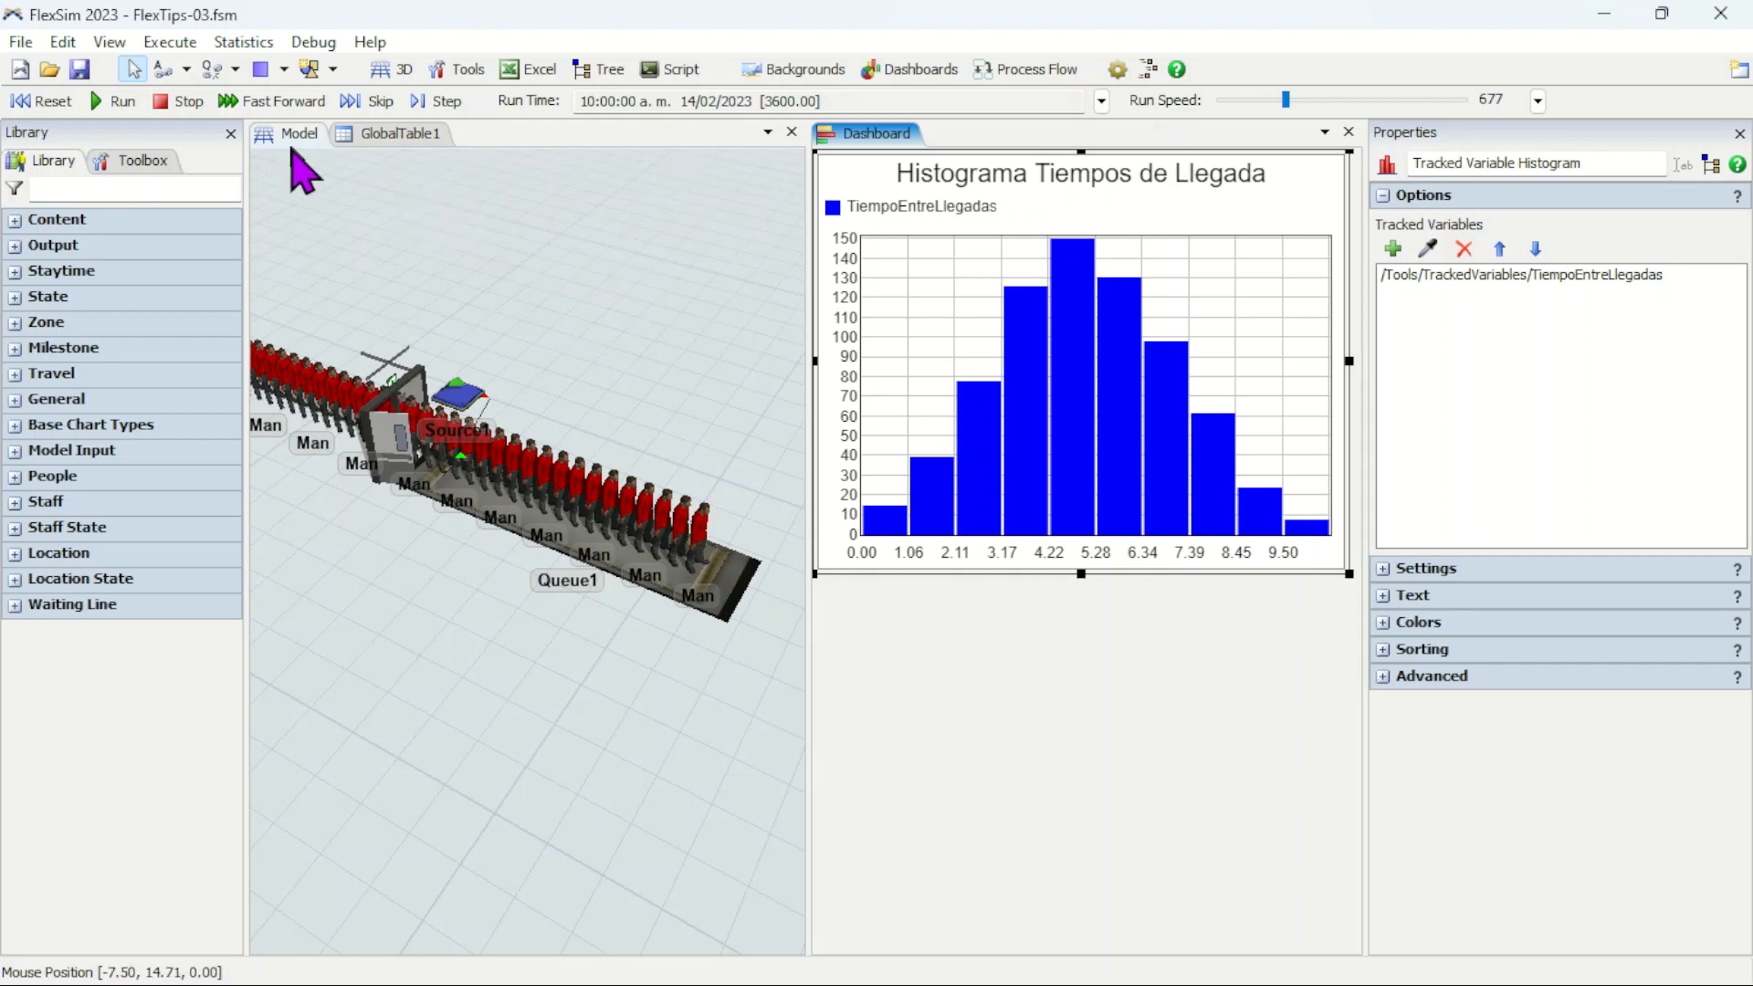
Step: Set the simulation's start time to 10:00:00 a. m. and reset the model
click(46, 102)
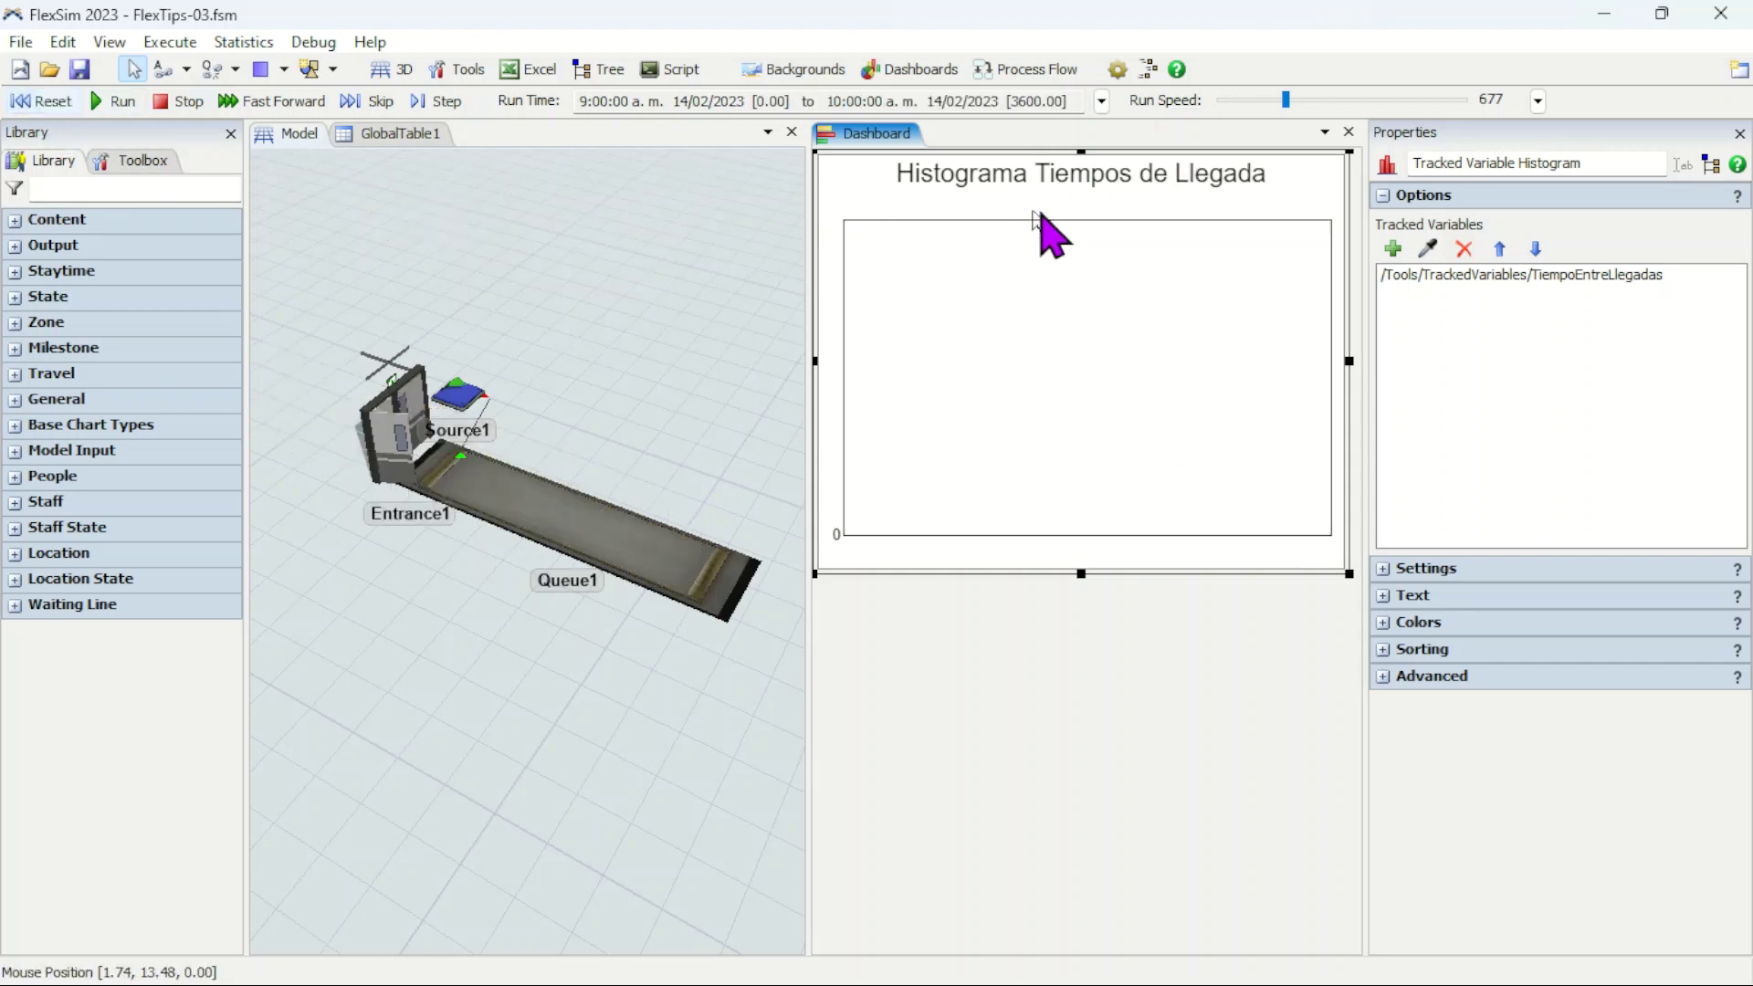
click(1103, 101)
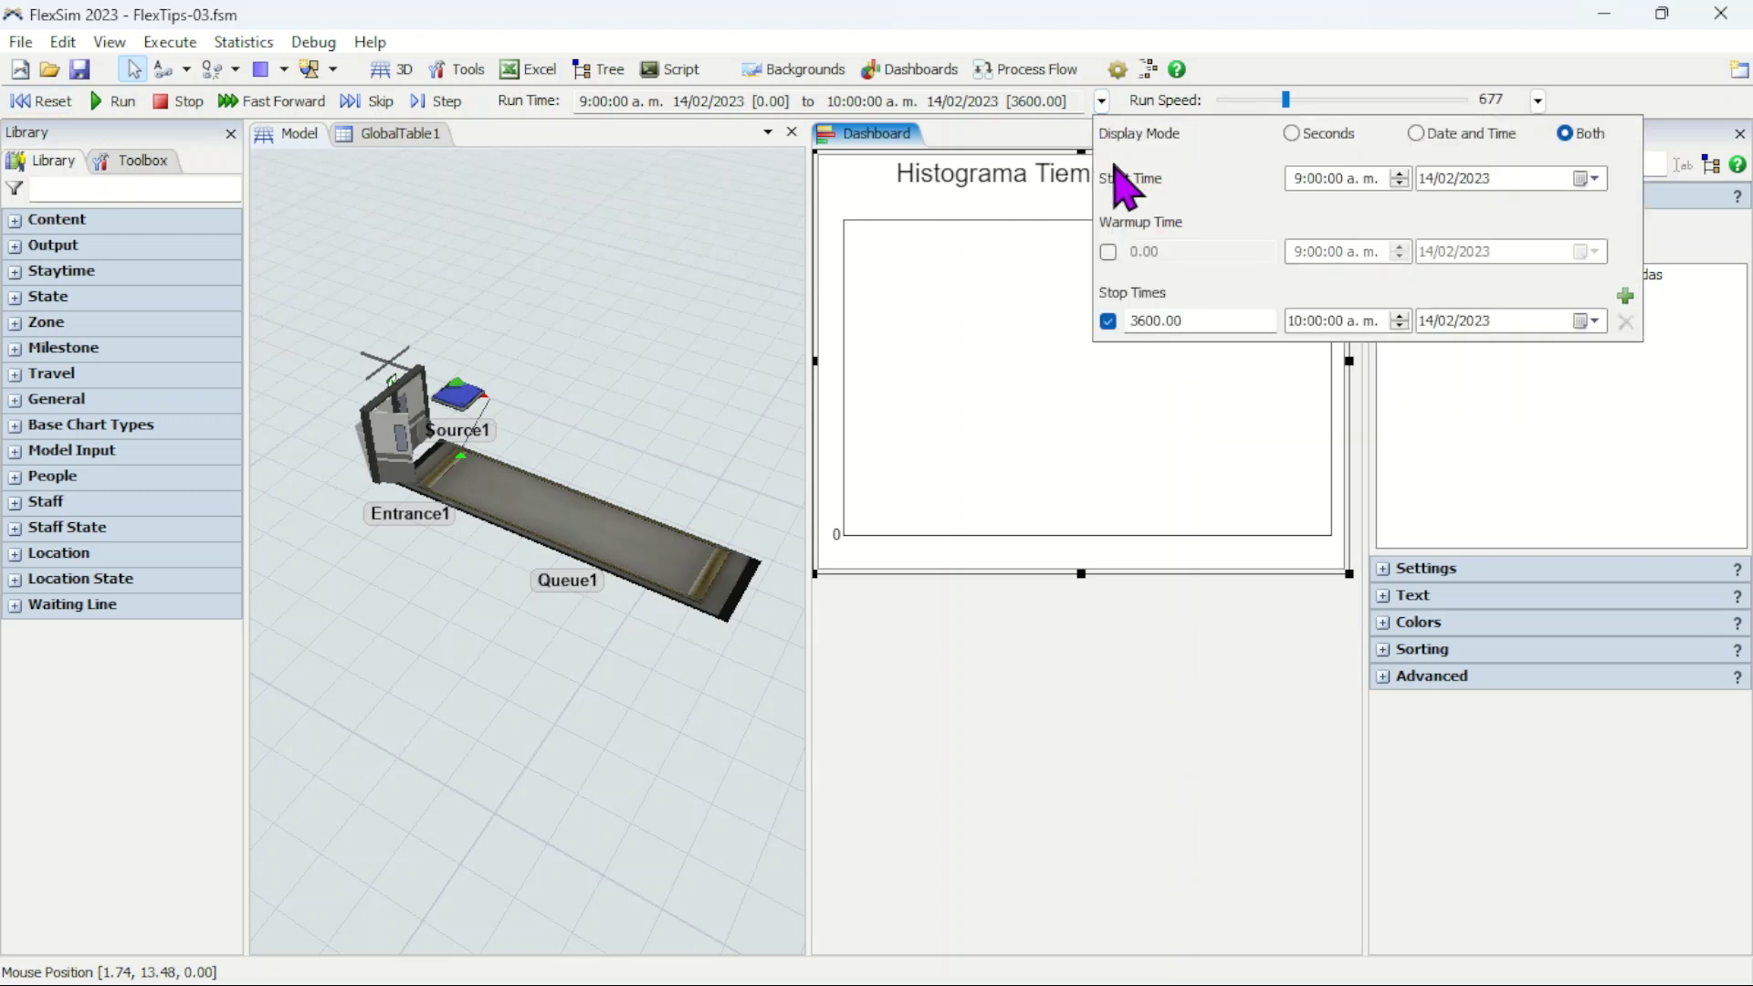
click(1398, 174)
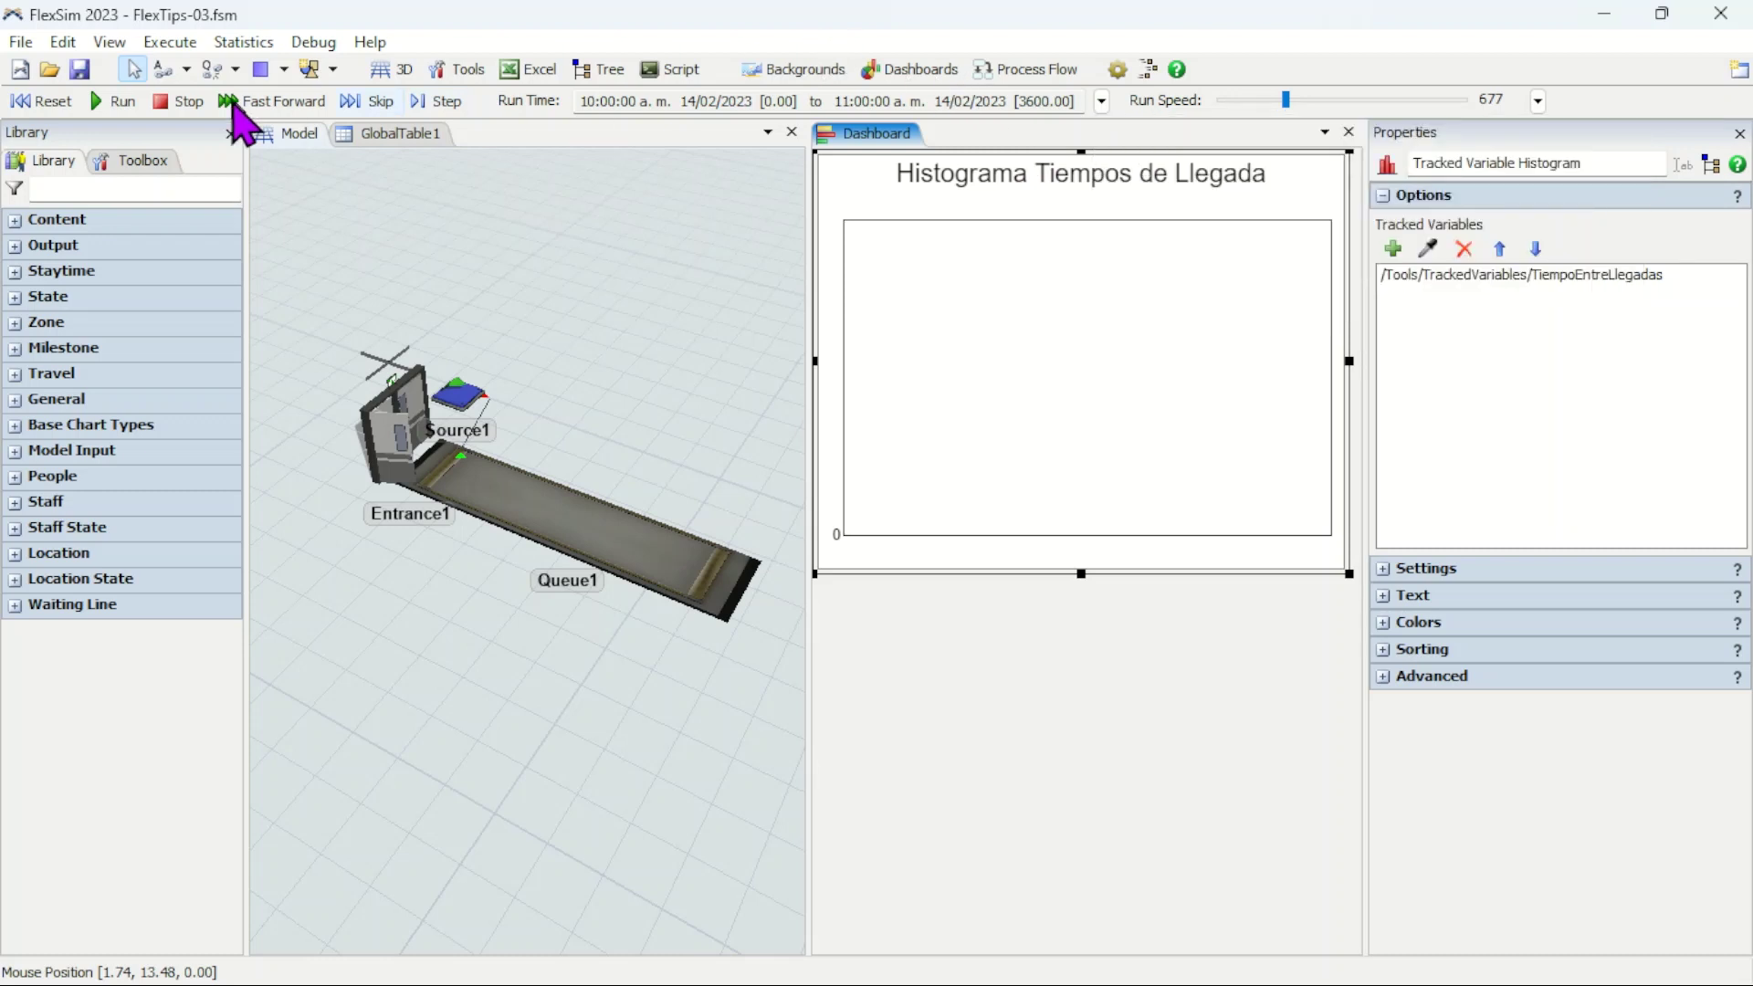
click(35, 103)
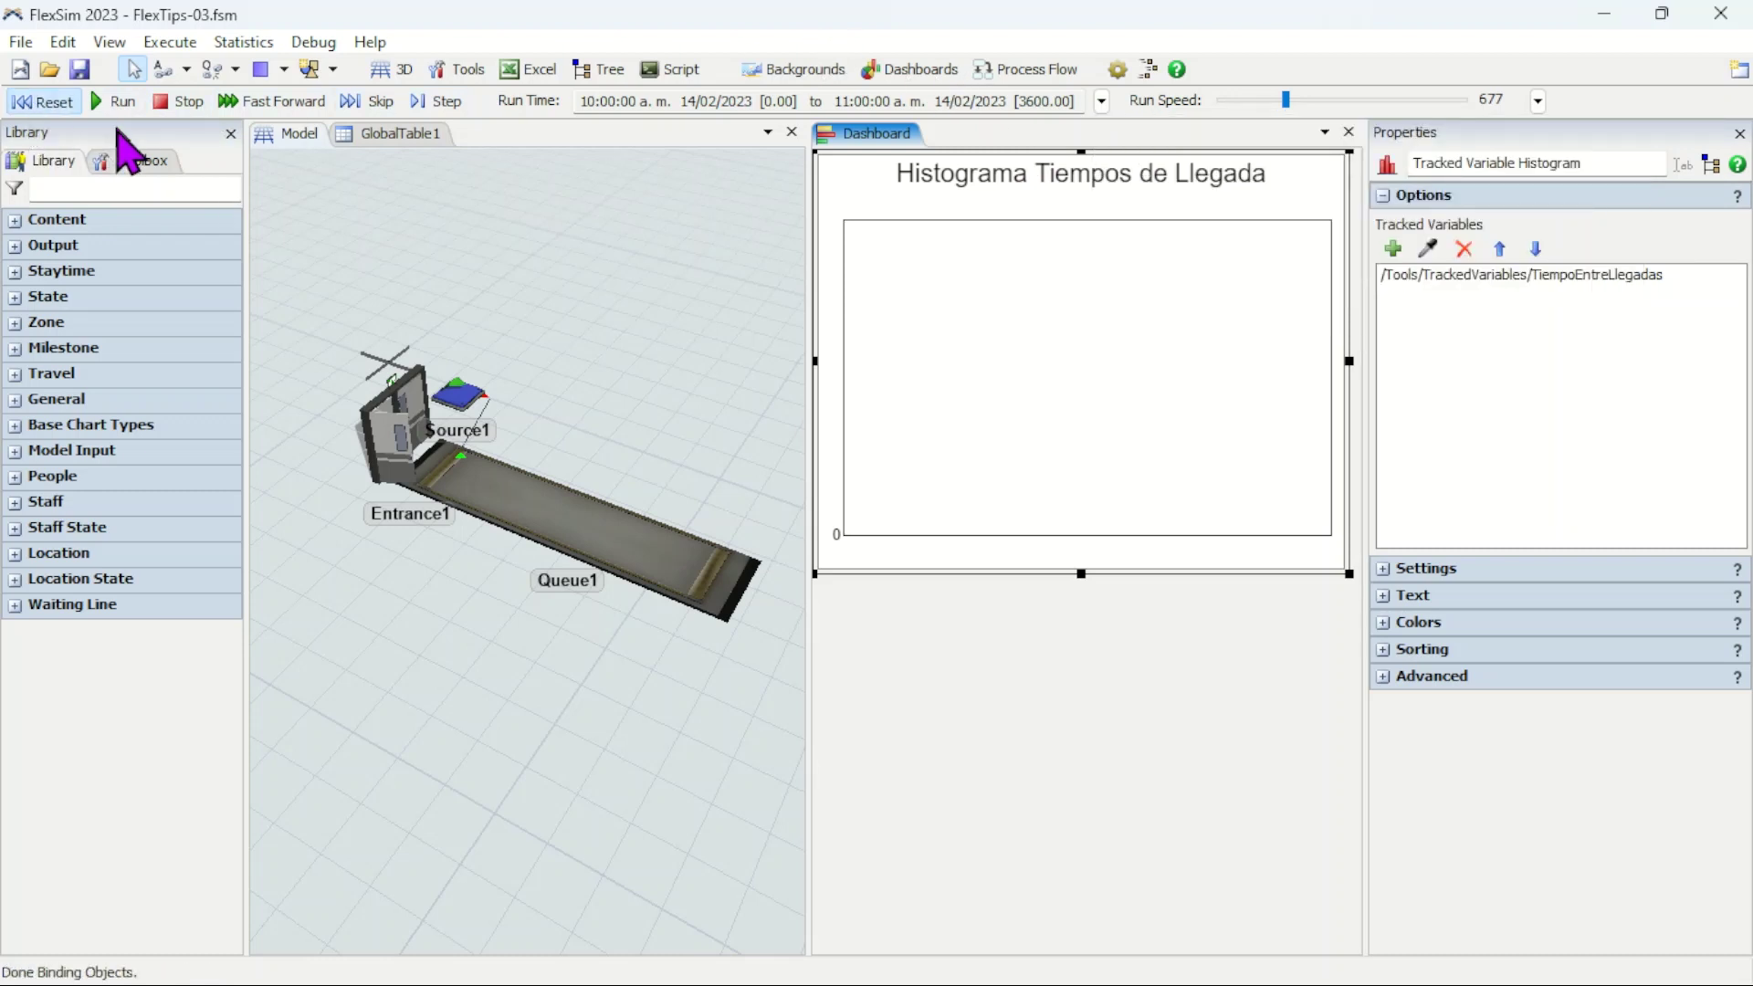
Step: Check the 10:00 a.m. row's expression in GlobalTable1 and return to the 3D model
click(395, 134)
click(315, 418)
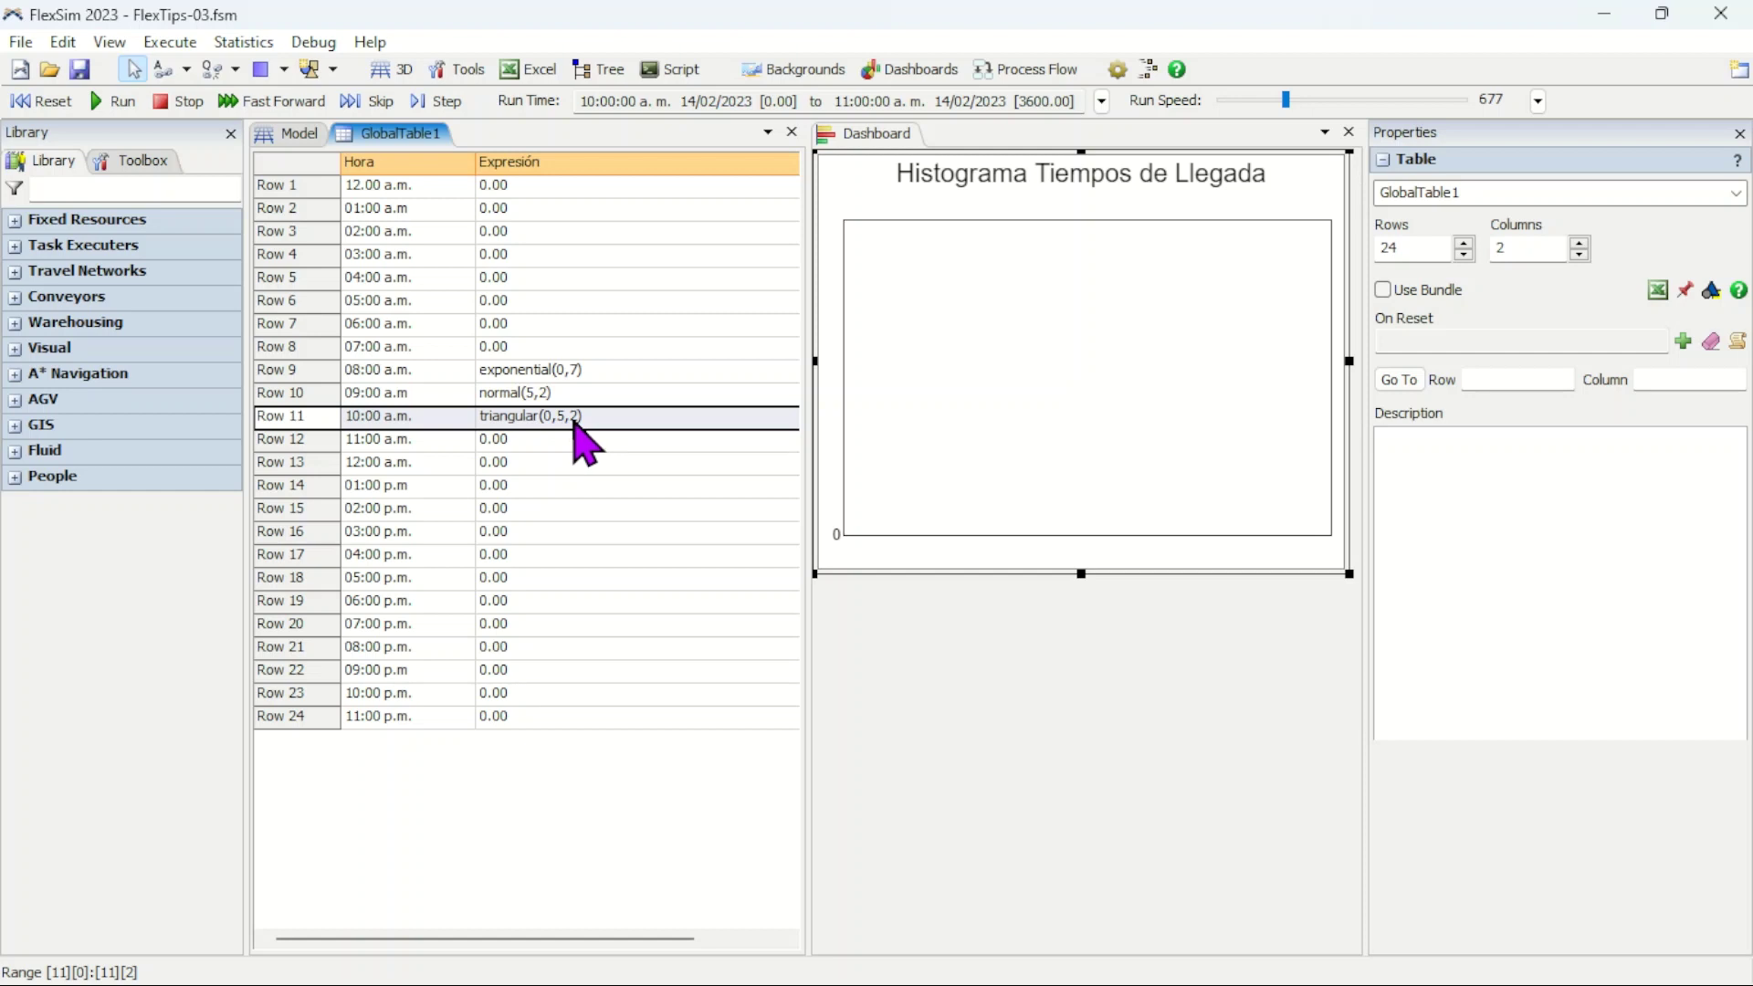
click(287, 135)
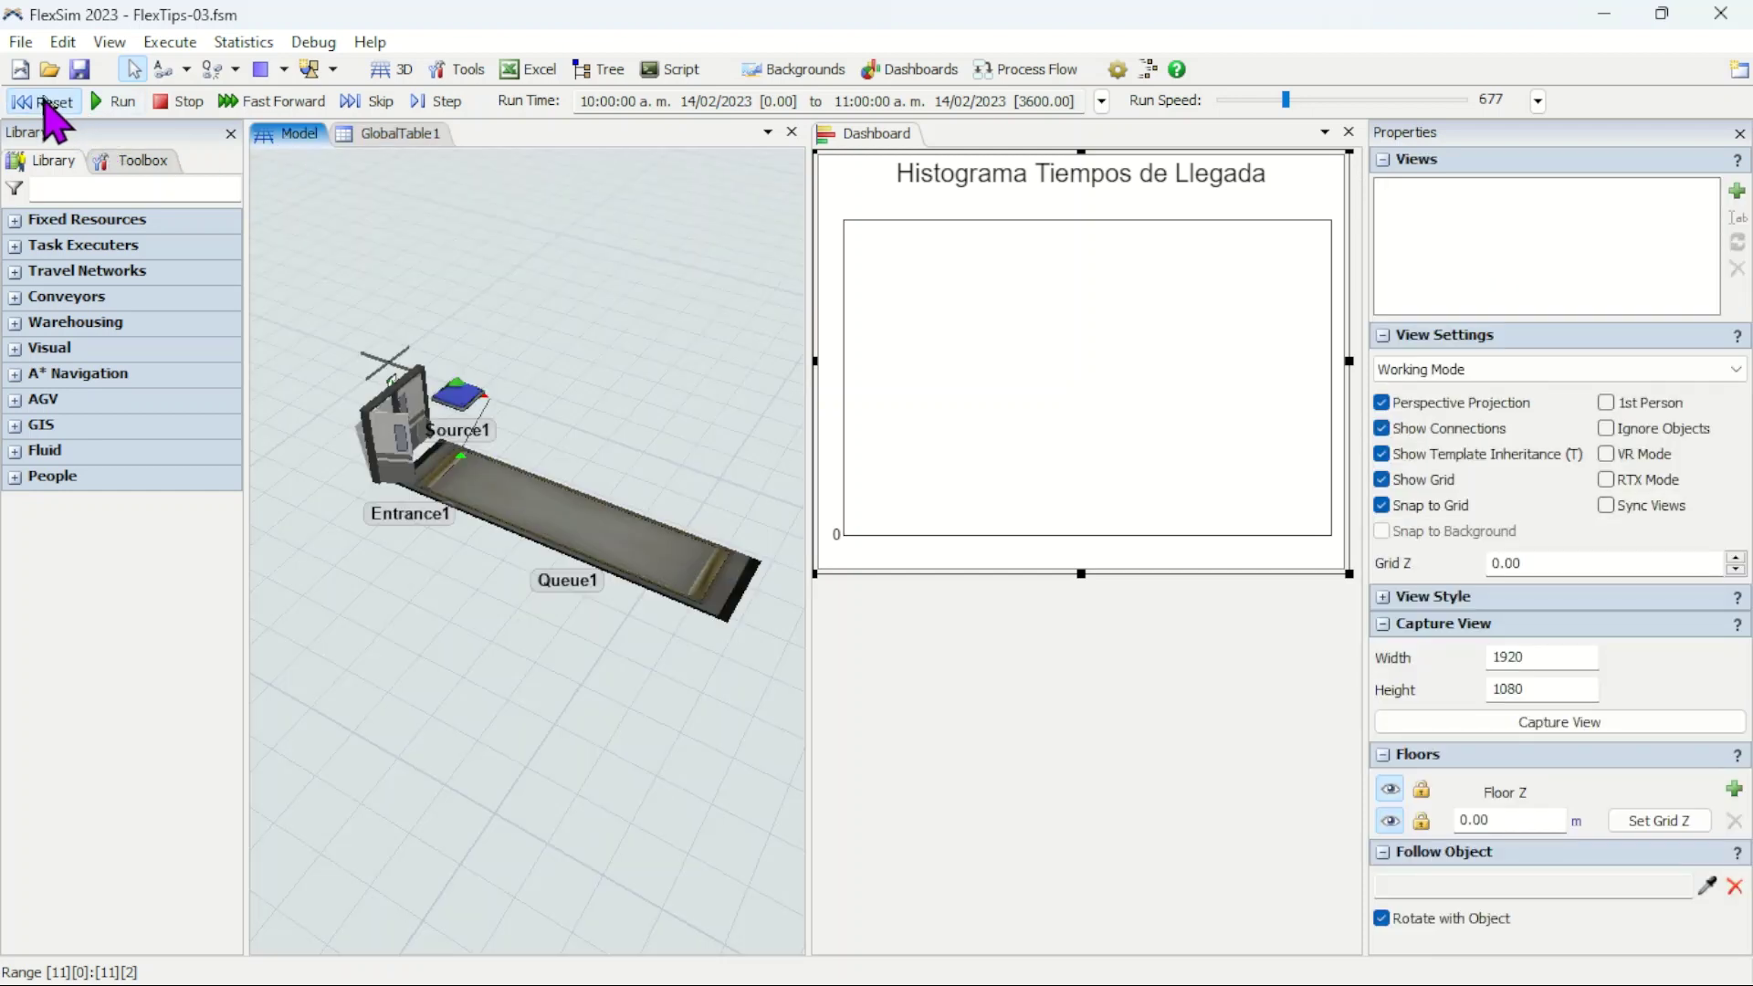
Step: Reset and run the simulation from 10:00:00 a. m., checking the arrival histogram's central bars
click(43, 103)
click(110, 104)
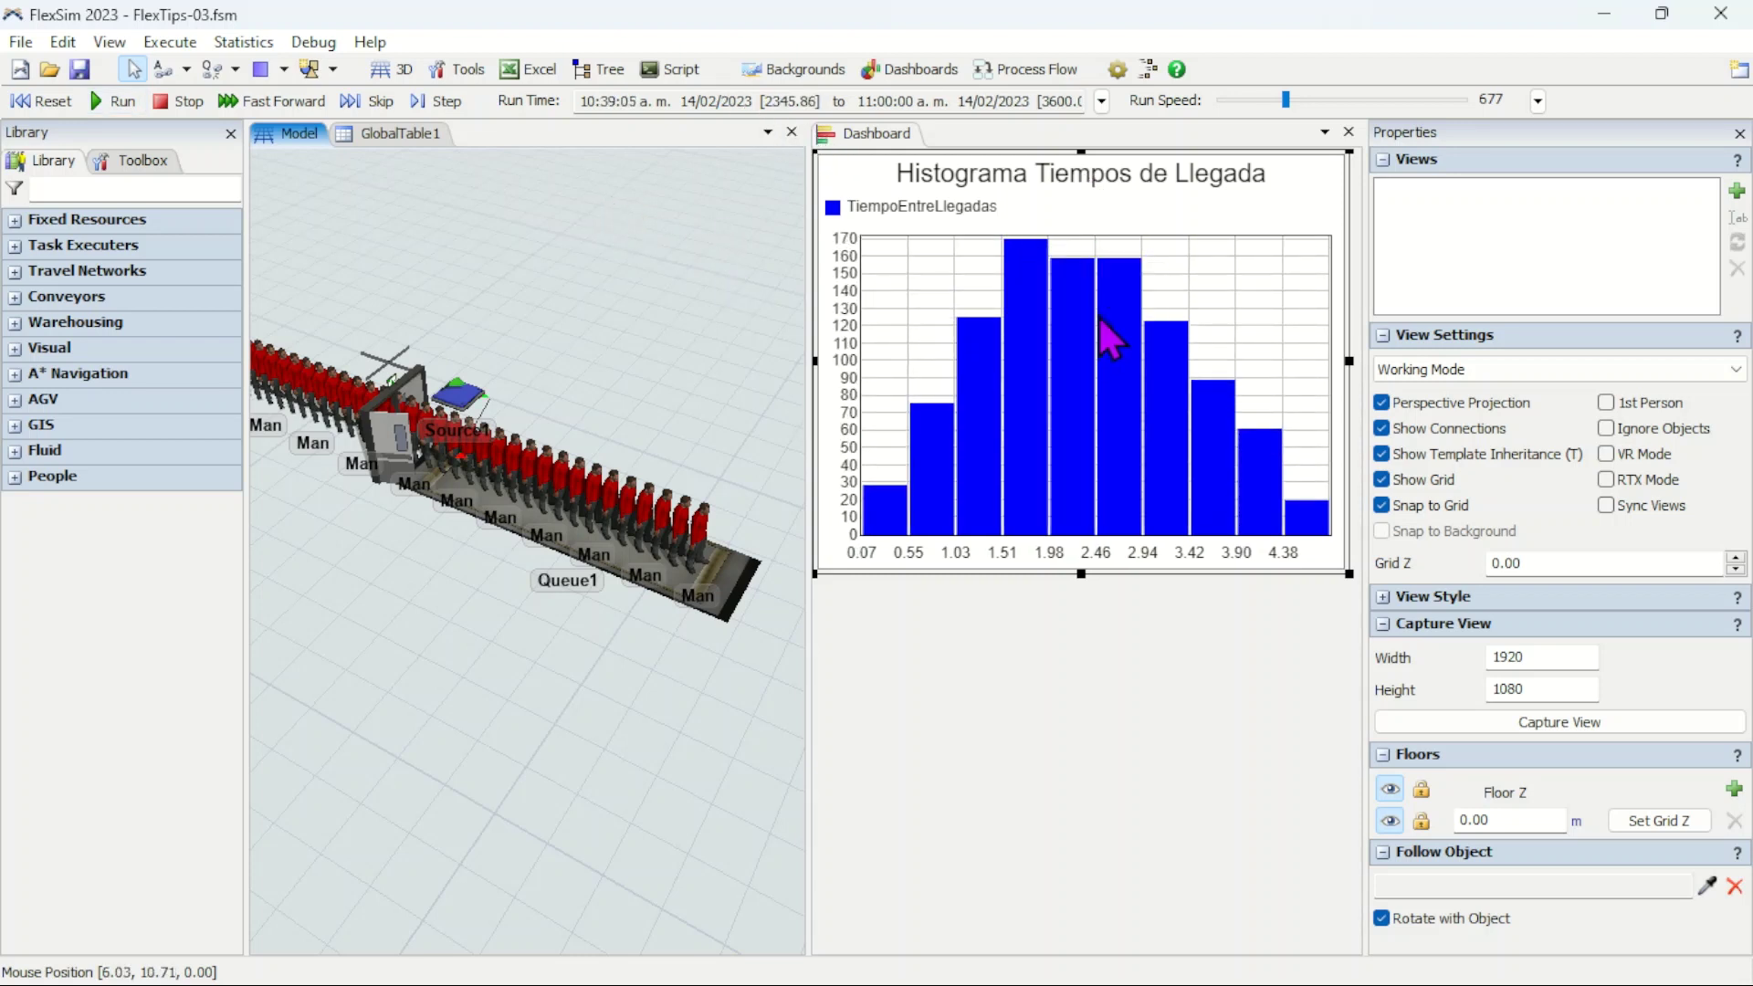
mouse_move(1109, 265)
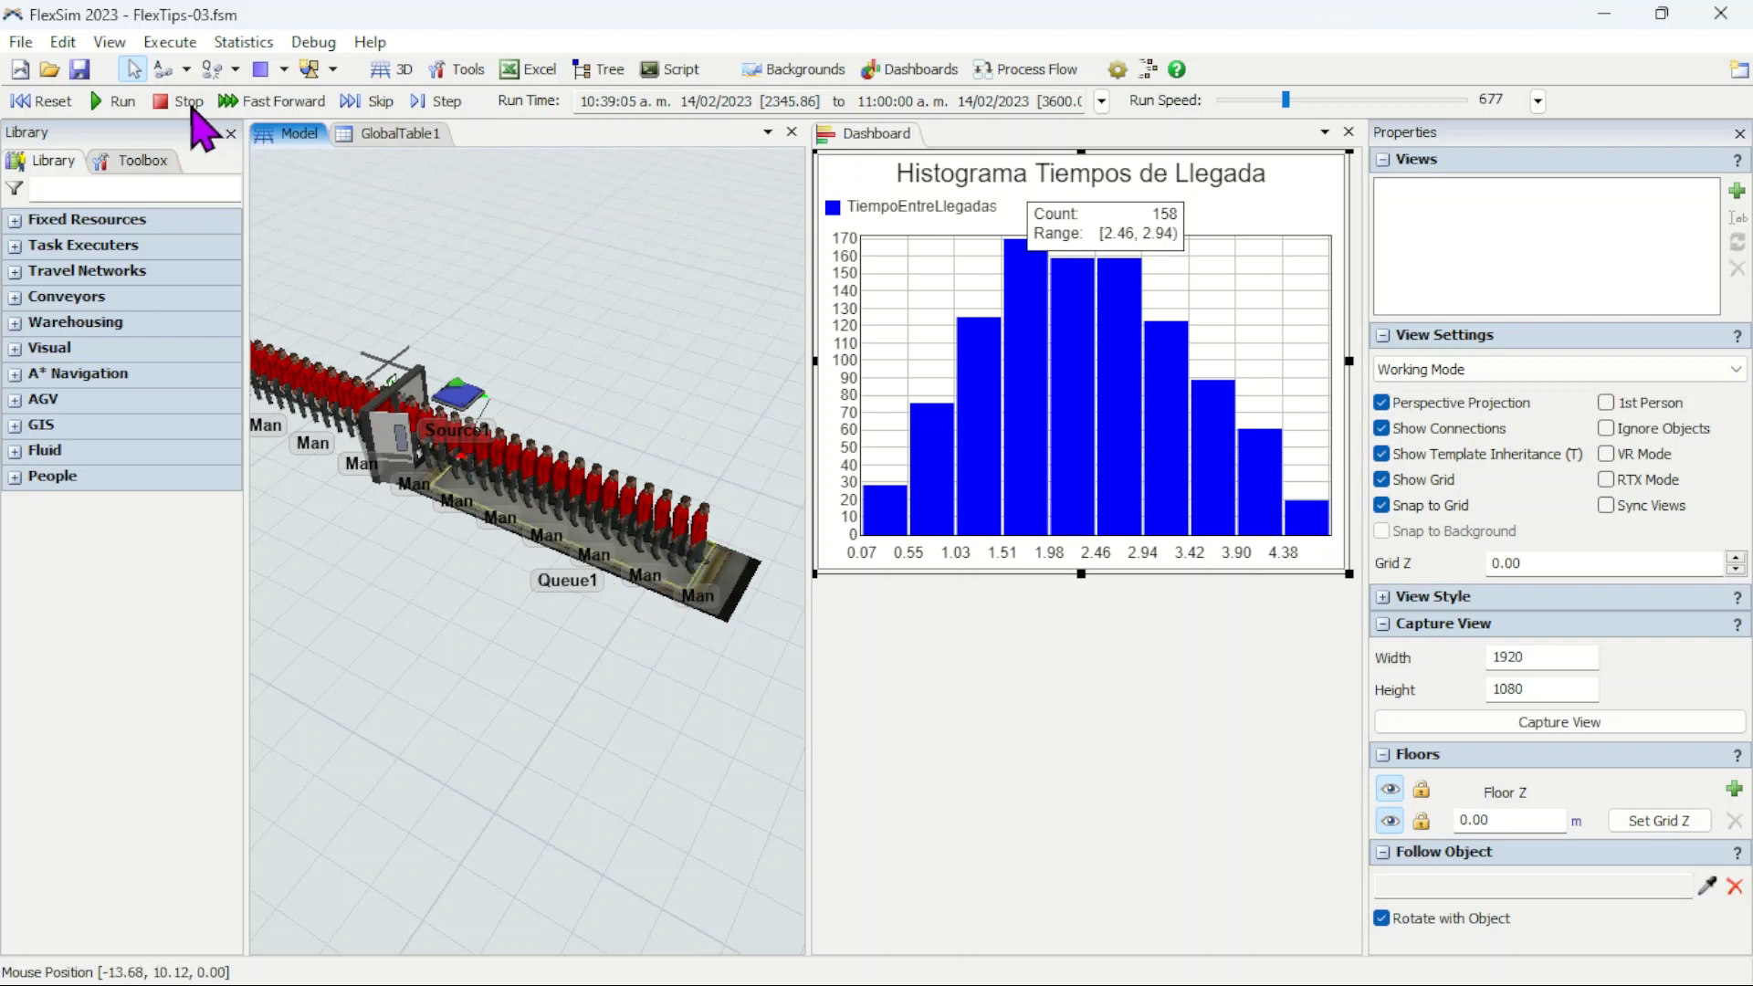
Step: Reset the model, set Queue1's maximum content to 100000 and rerun the simulation
click(36, 103)
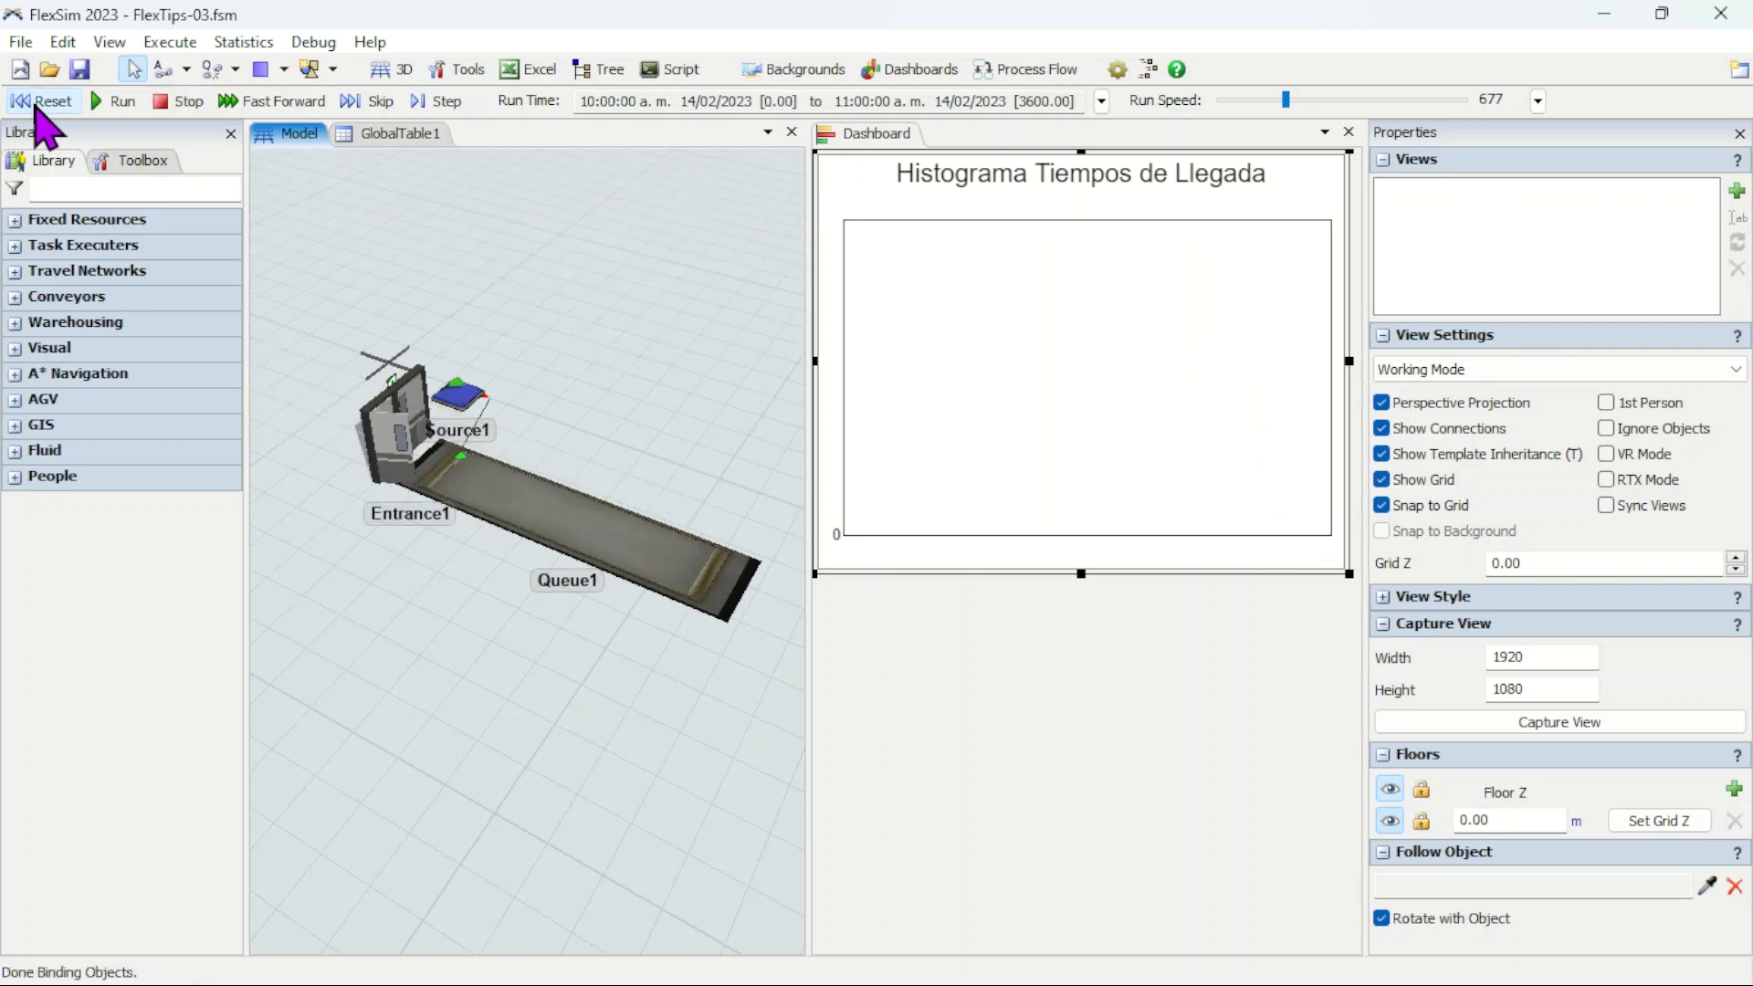
click(552, 548)
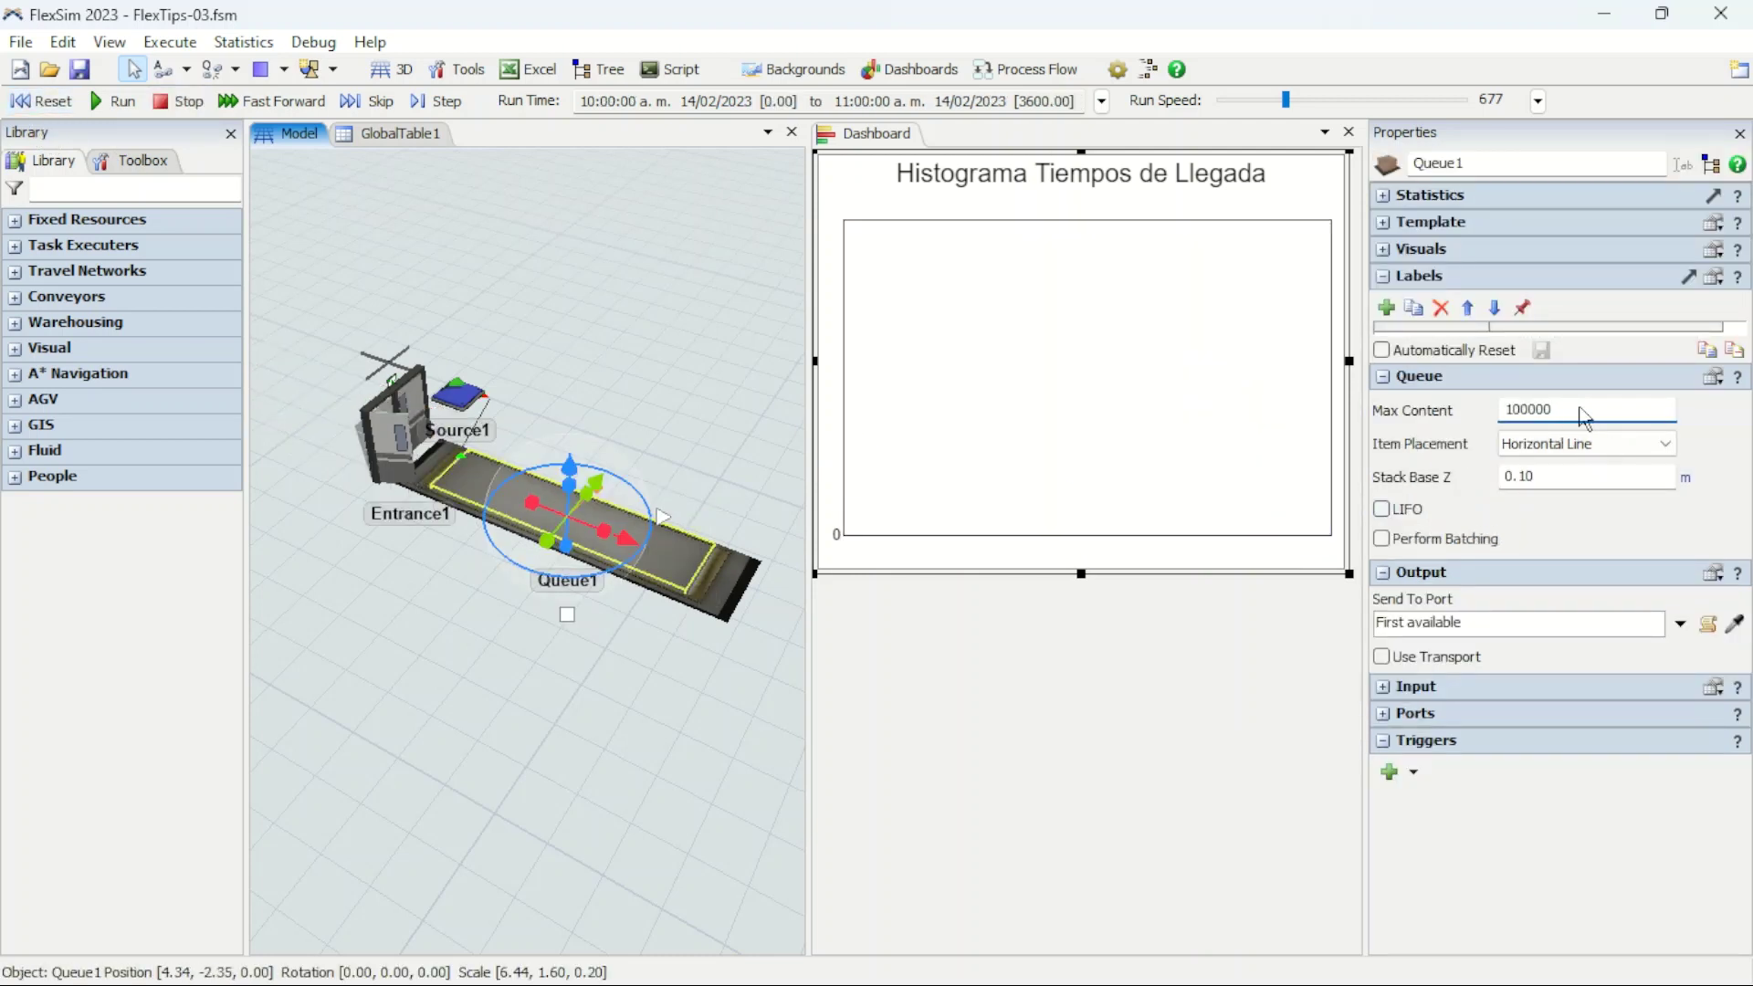
click(113, 102)
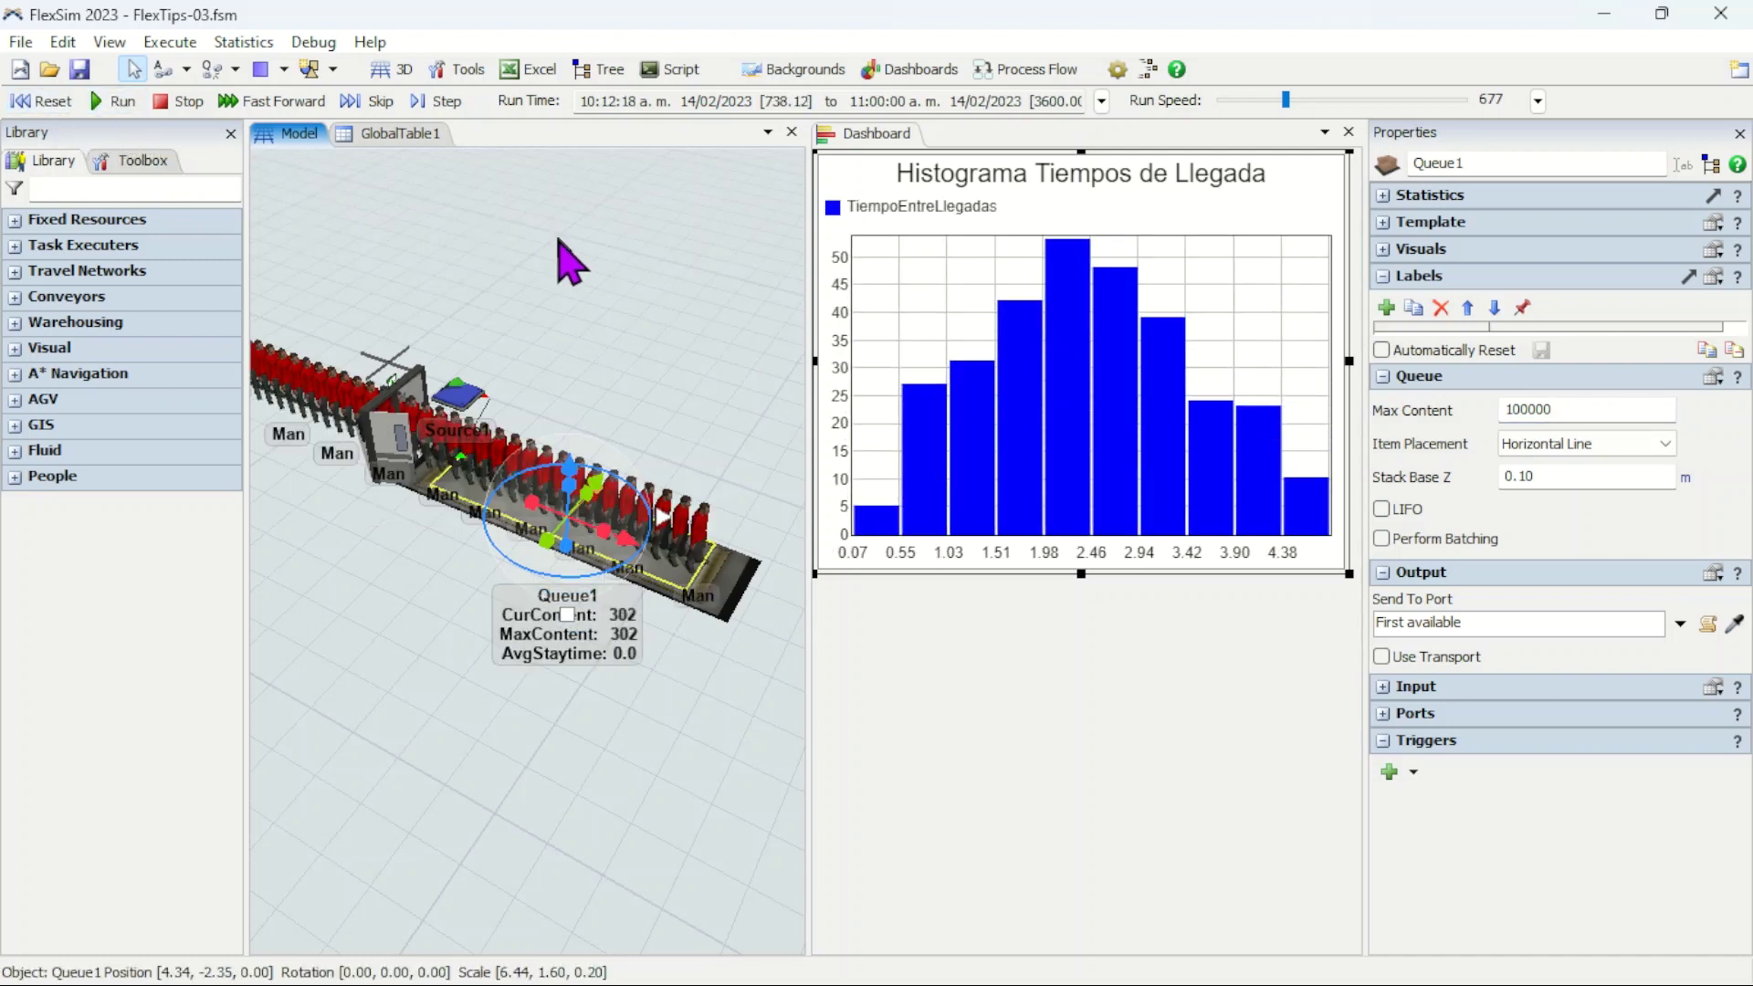
click(747, 630)
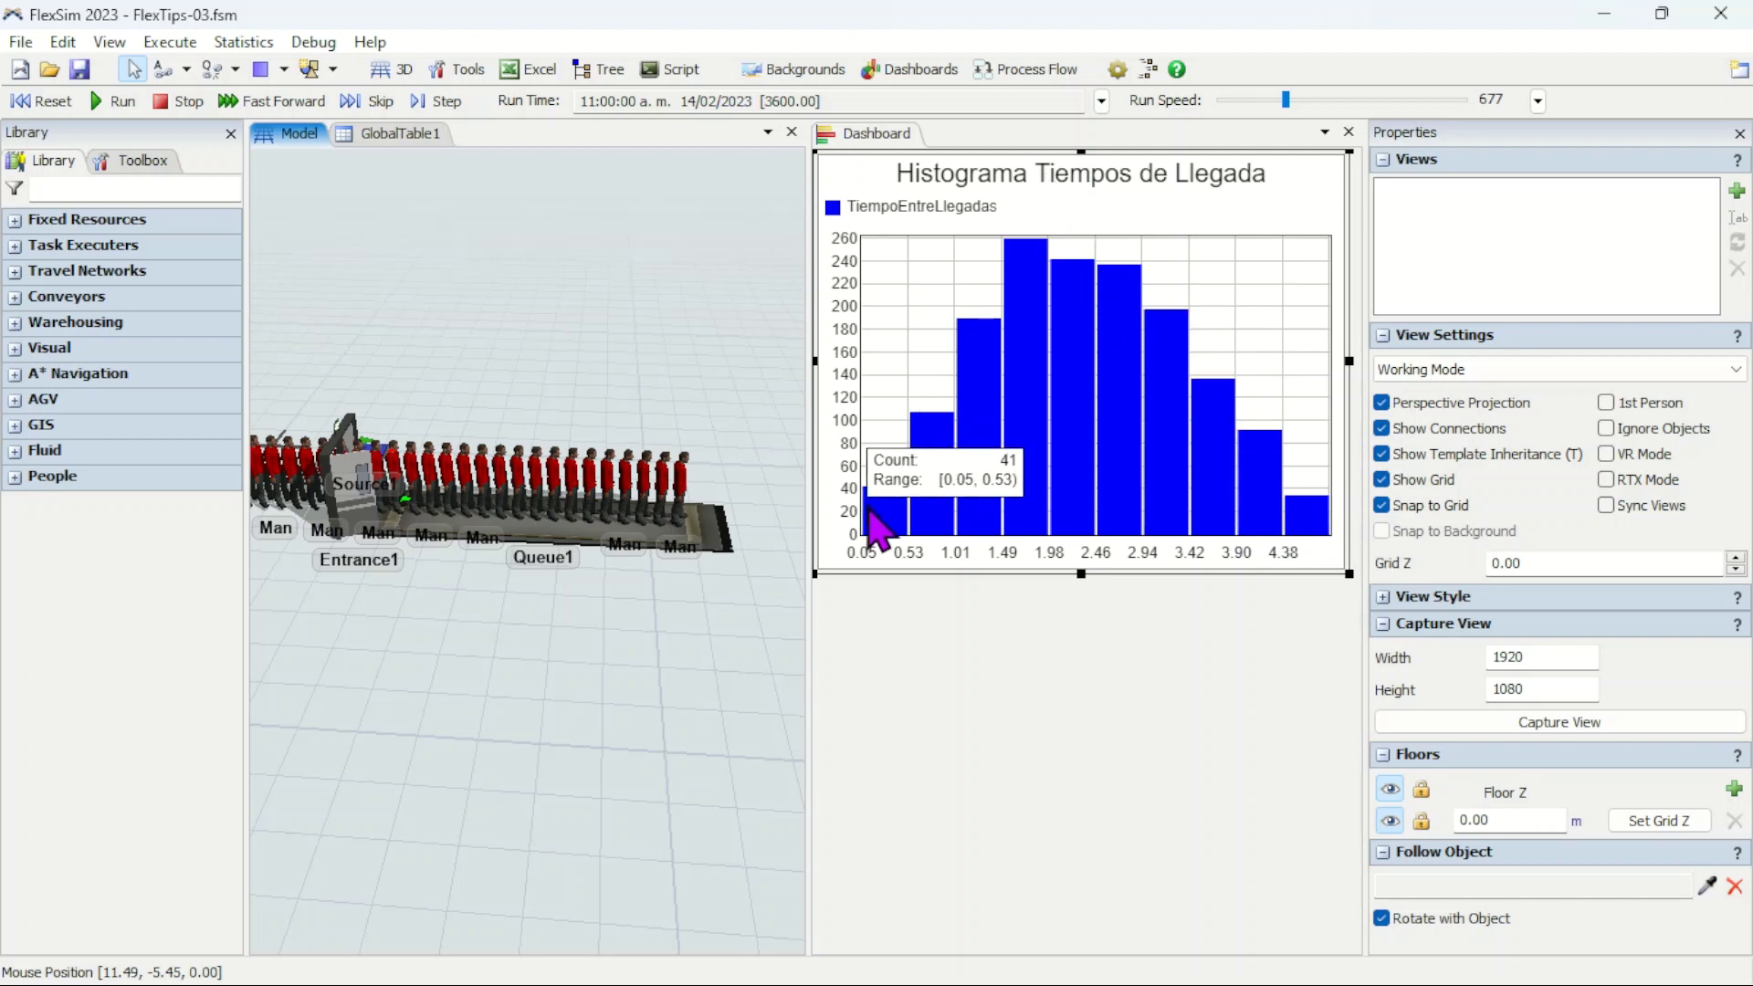
Step: Examine the count and range of the histogram's first, middle and last bars for the 10:00 to 11:00 a. m. run
mouse_move(882, 526)
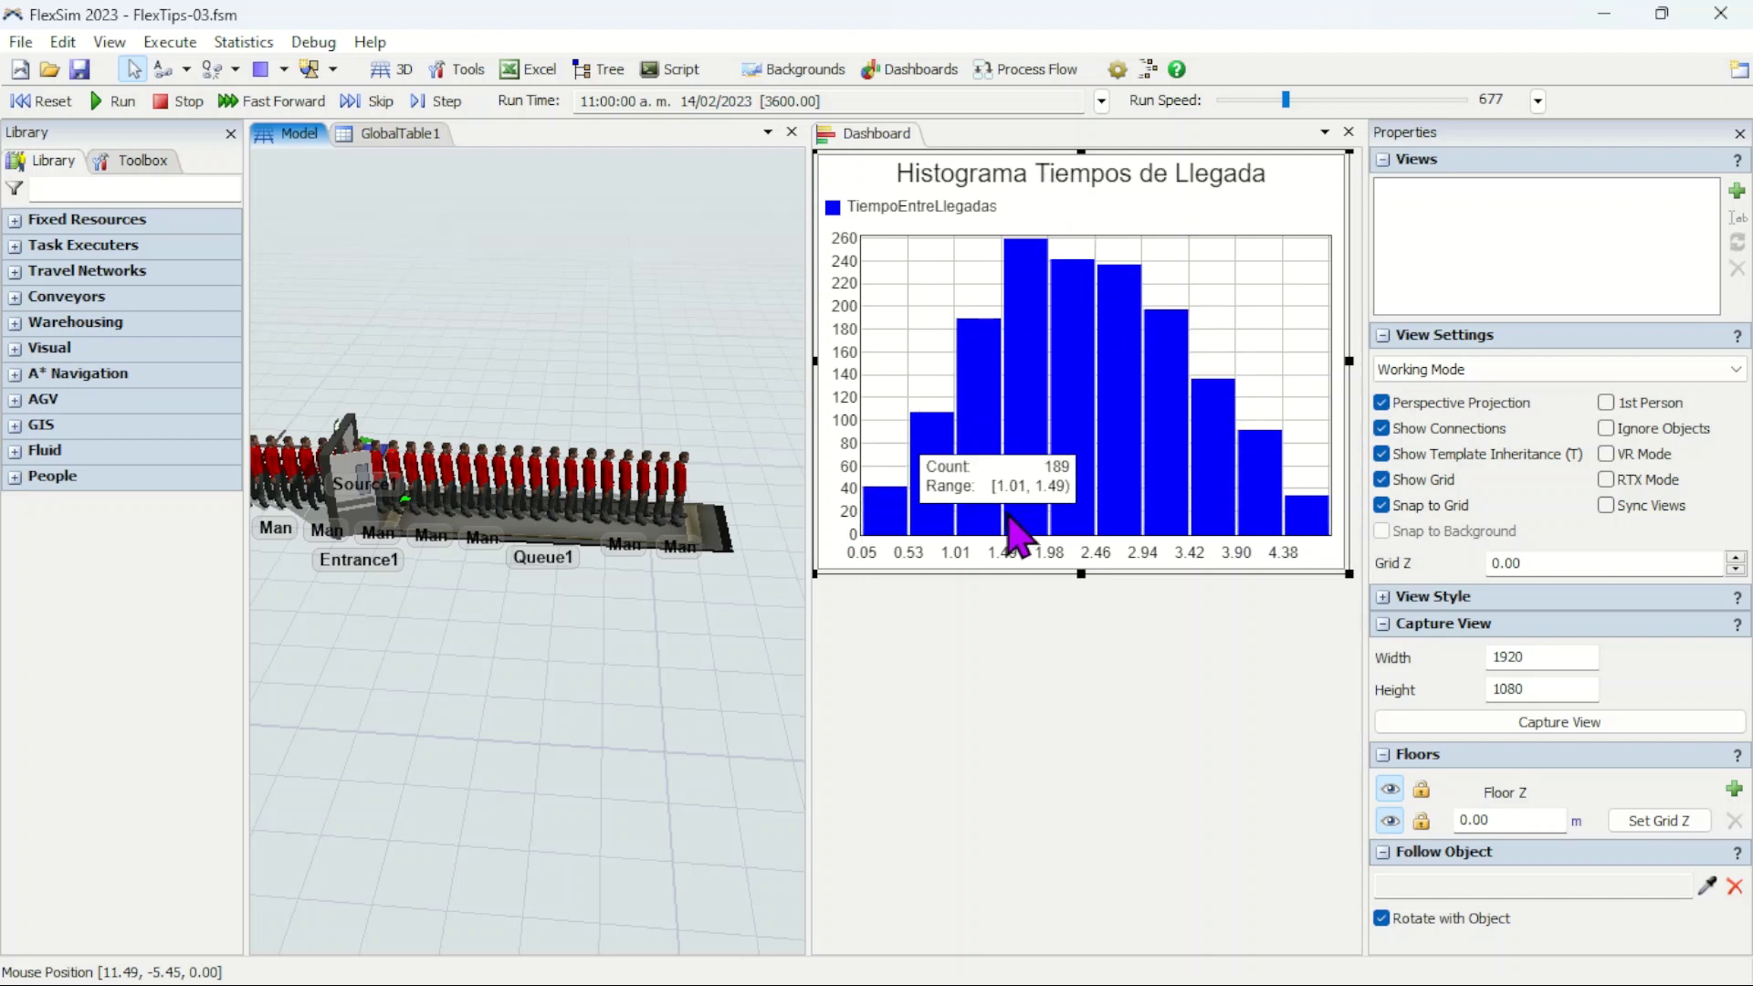
mouse_move(1324, 522)
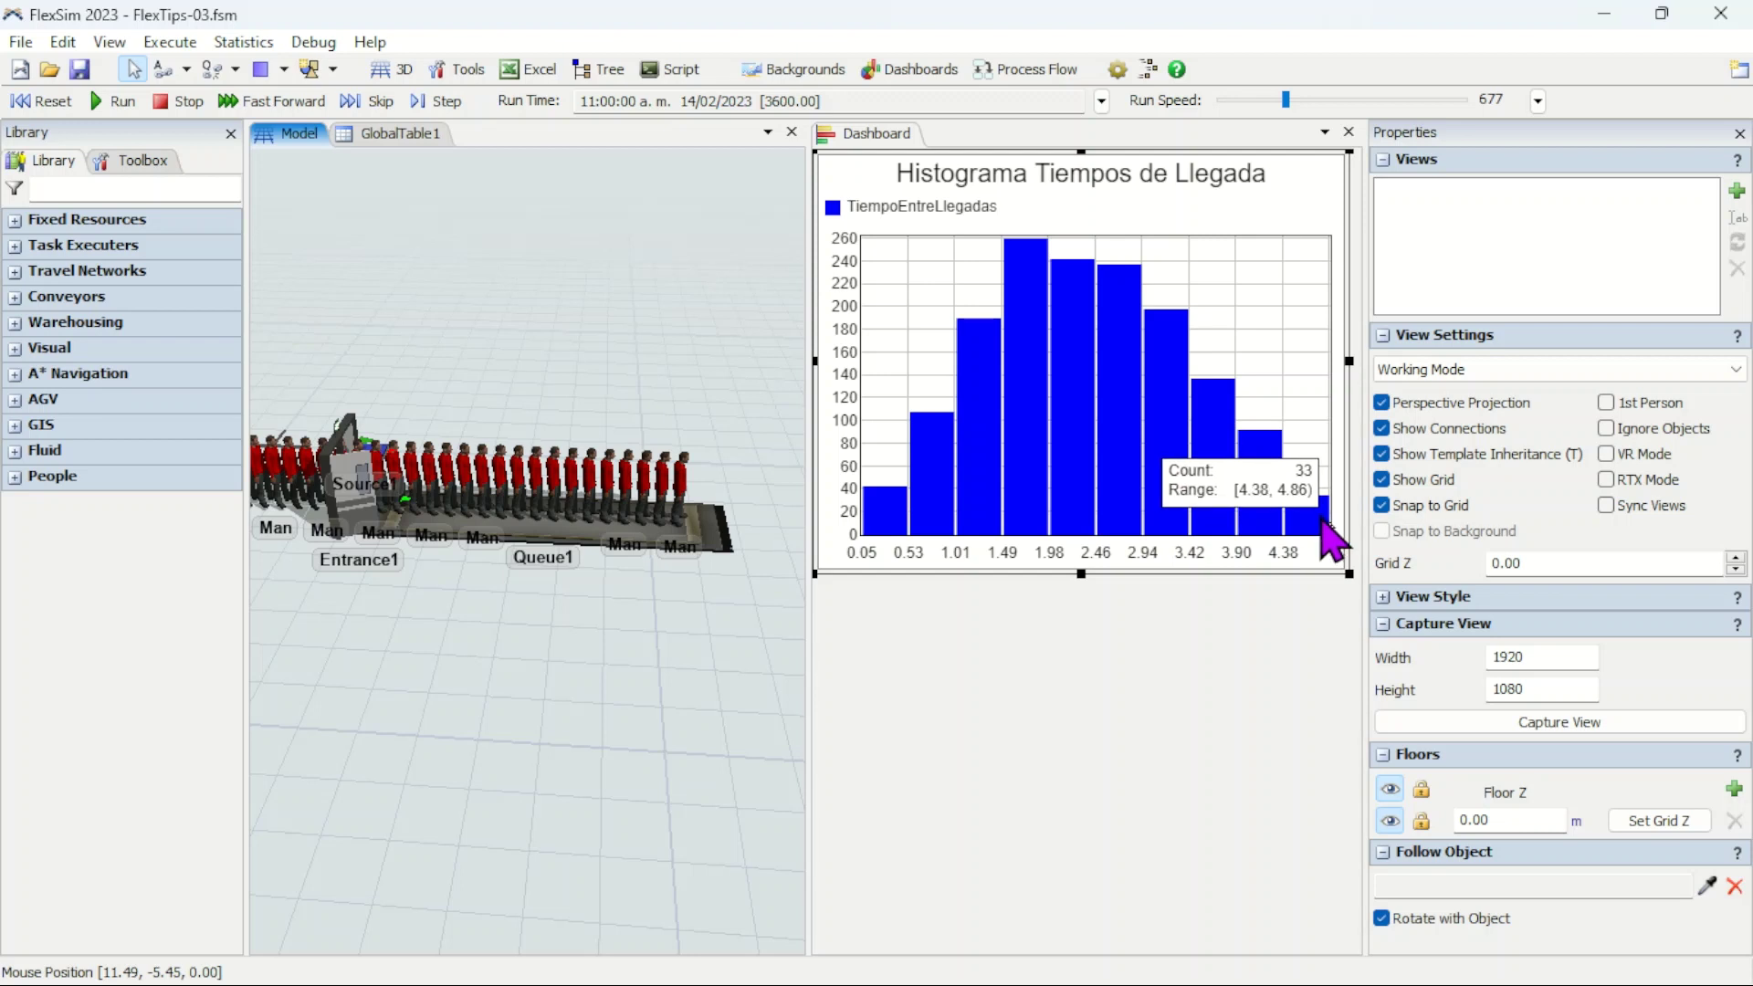
mouse_move(1056, 451)
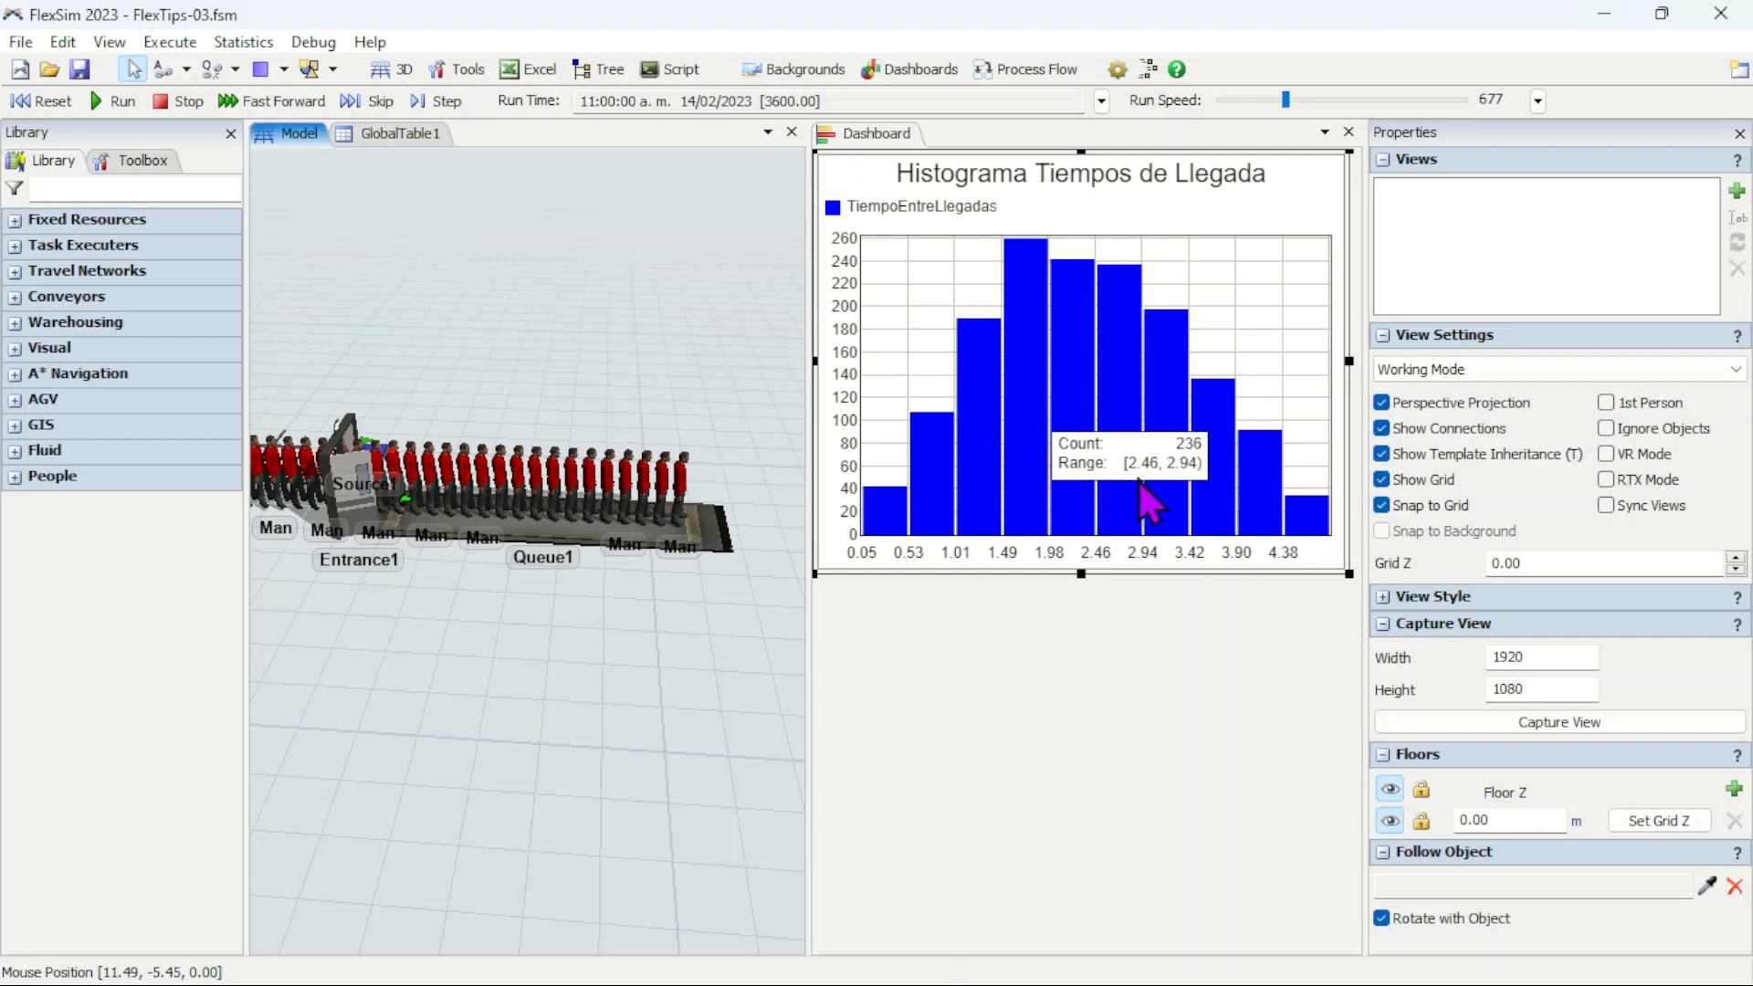
mouse_move(1046, 418)
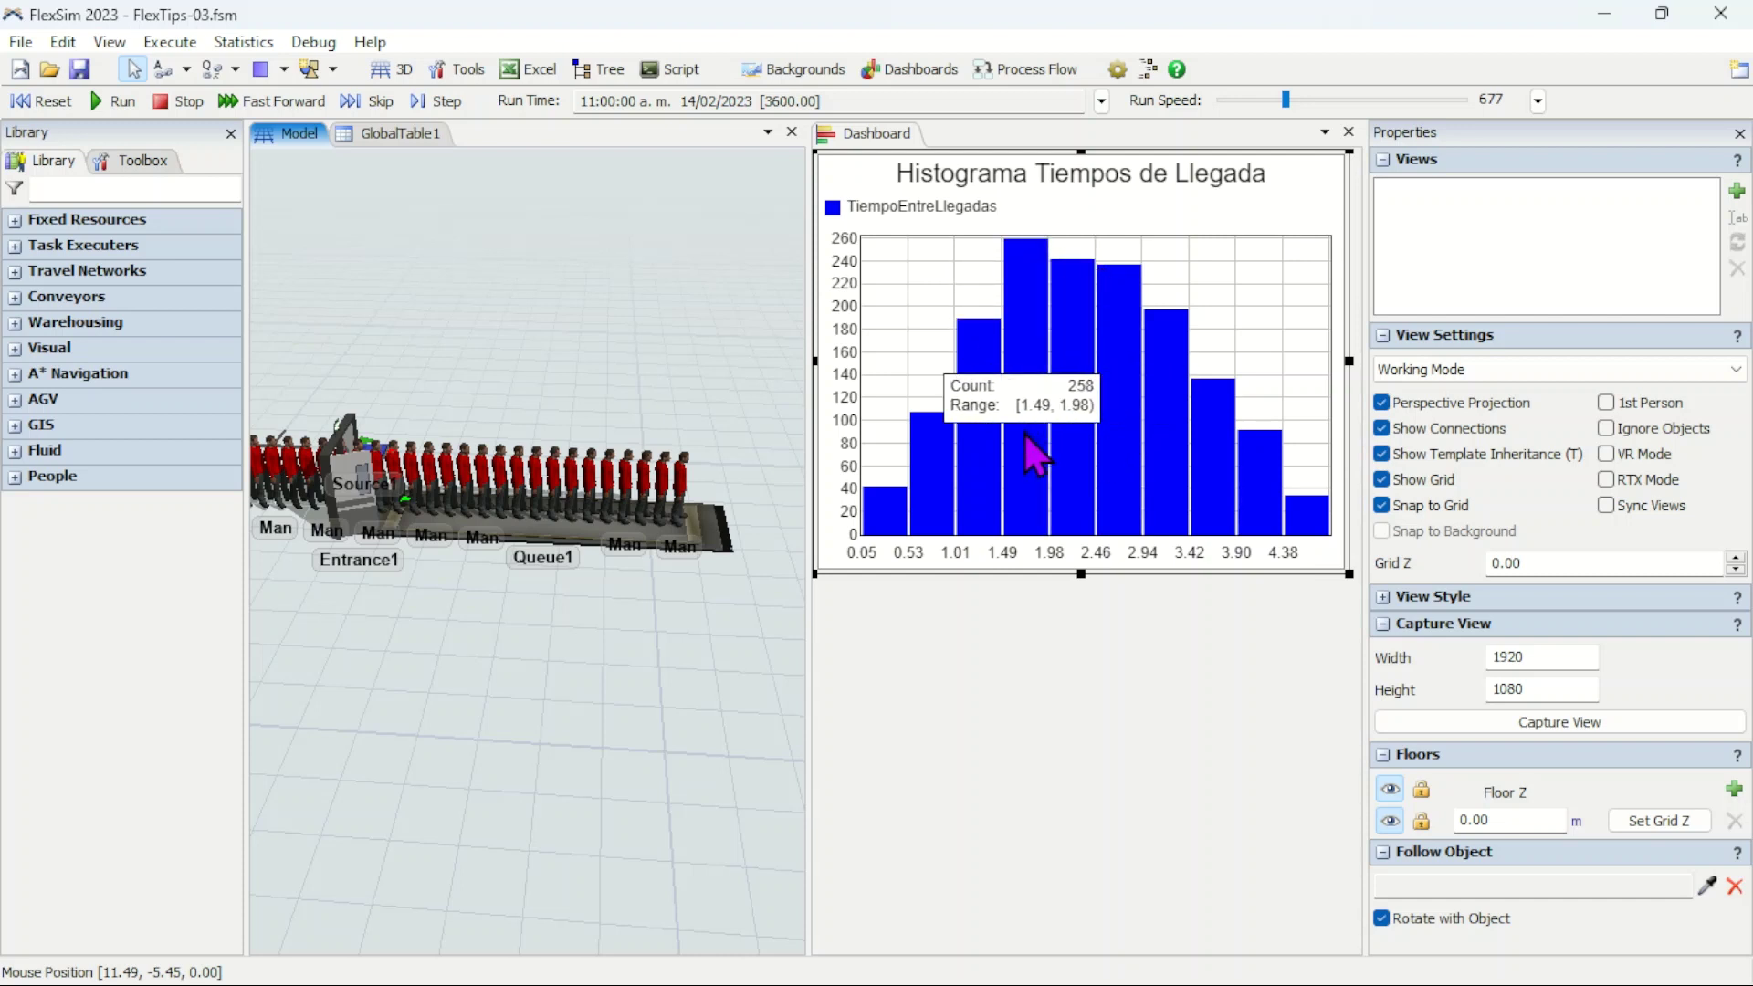
mouse_move(1132, 468)
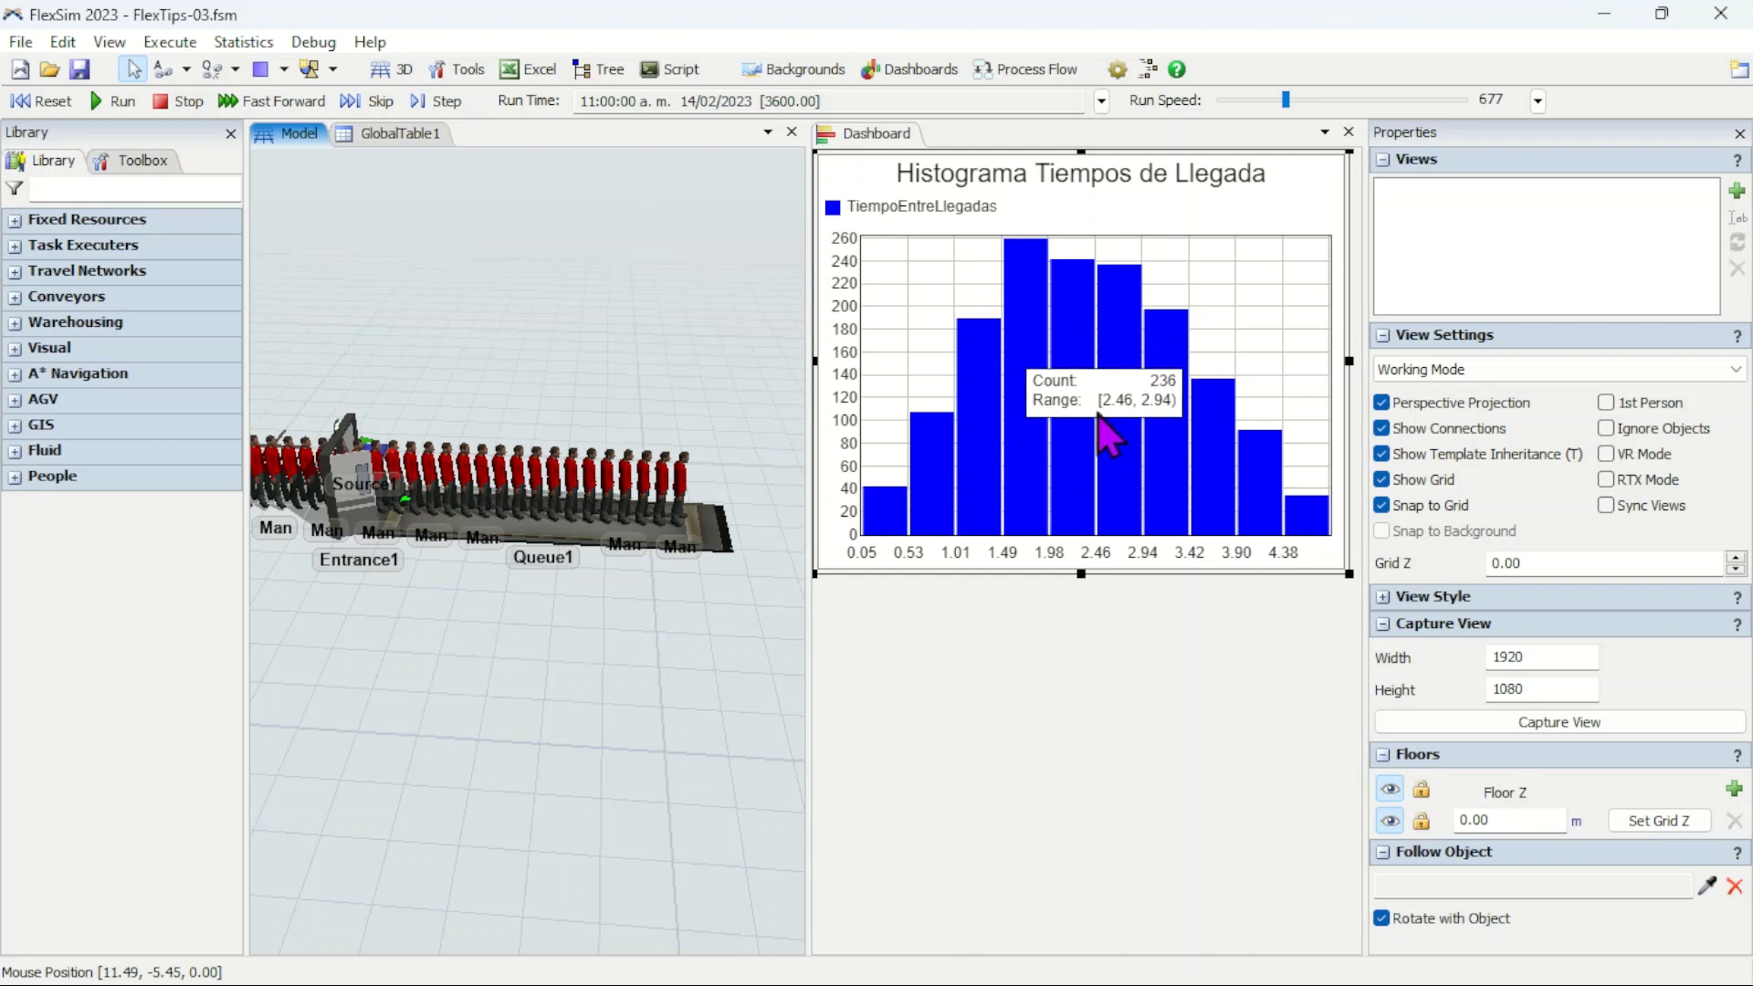
Step: Compare the histogram with the hour and expression cells of GlobalTable1's Row 11, and go back to the 3D model
click(358, 137)
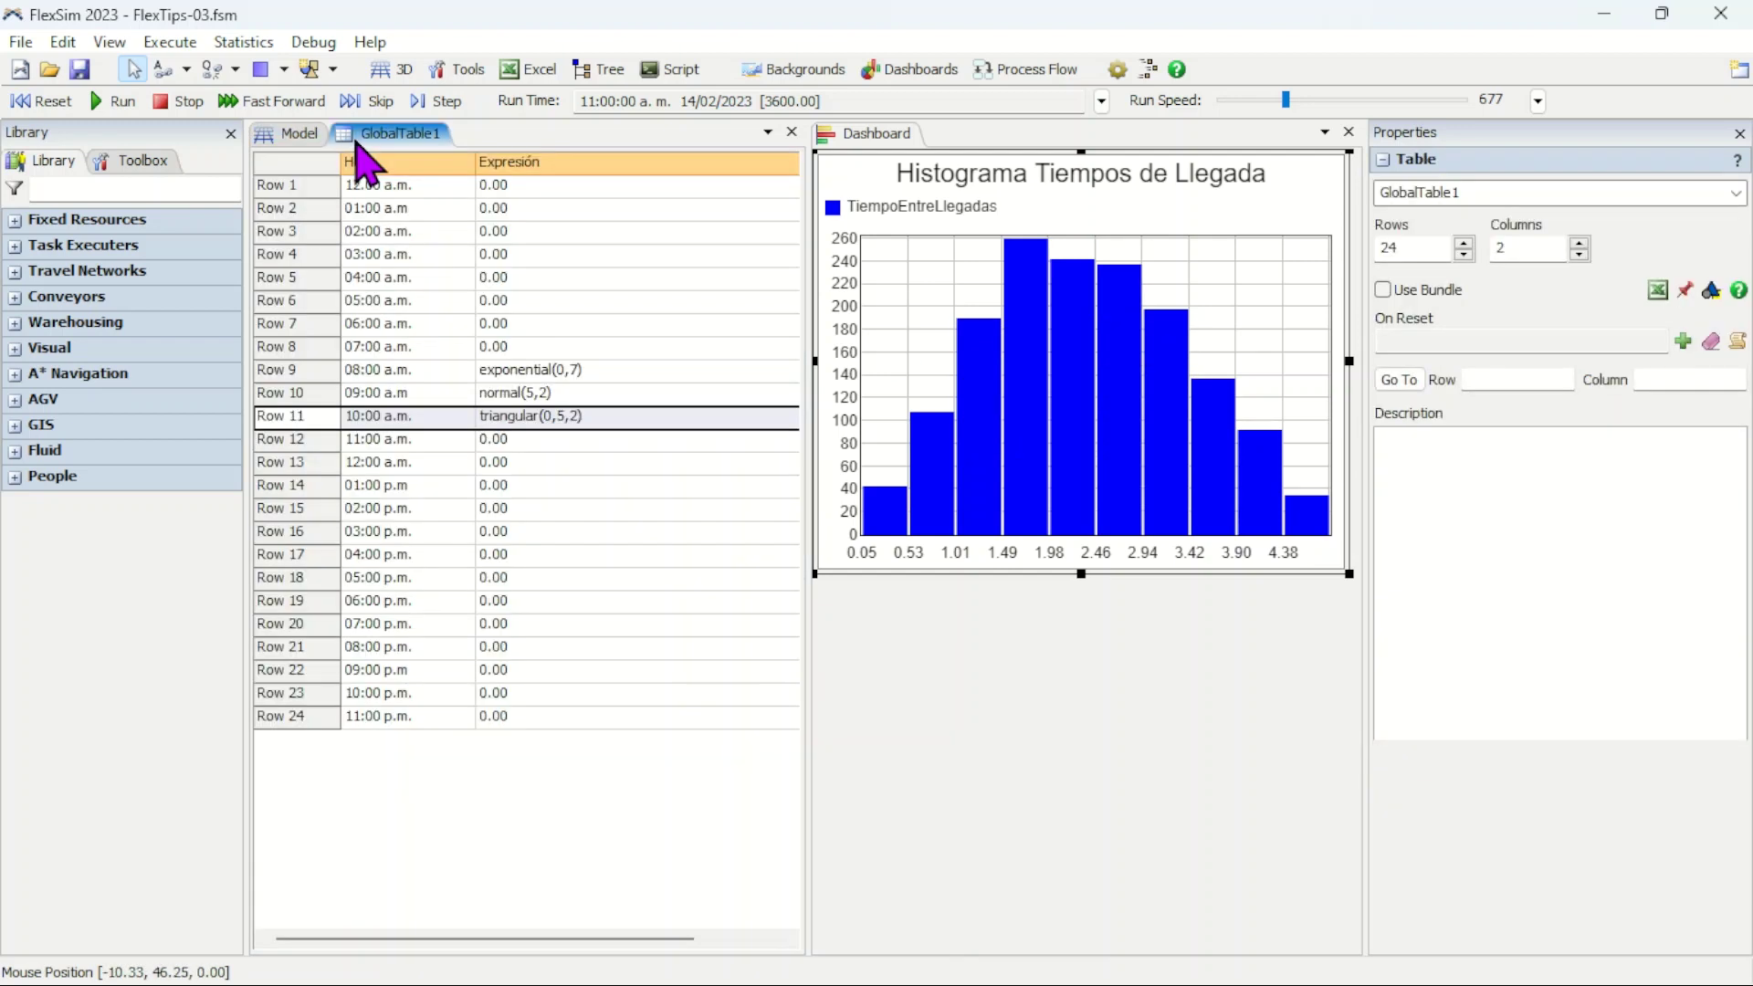
click(431, 420)
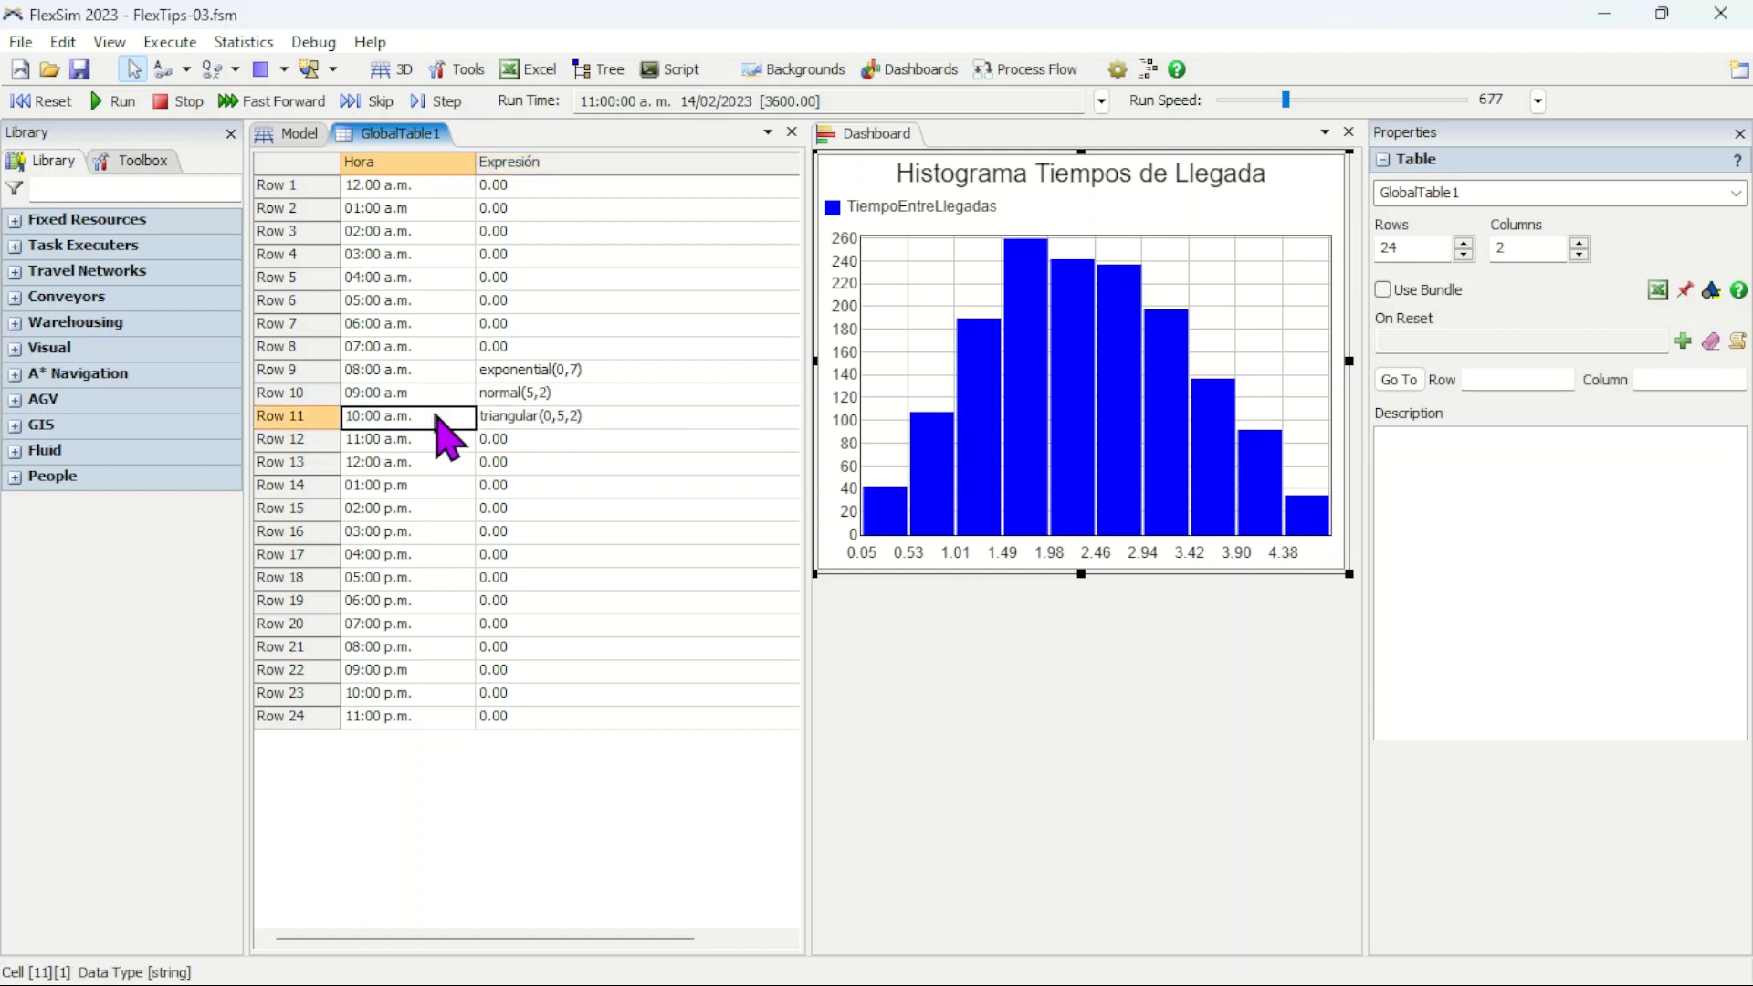
click(527, 421)
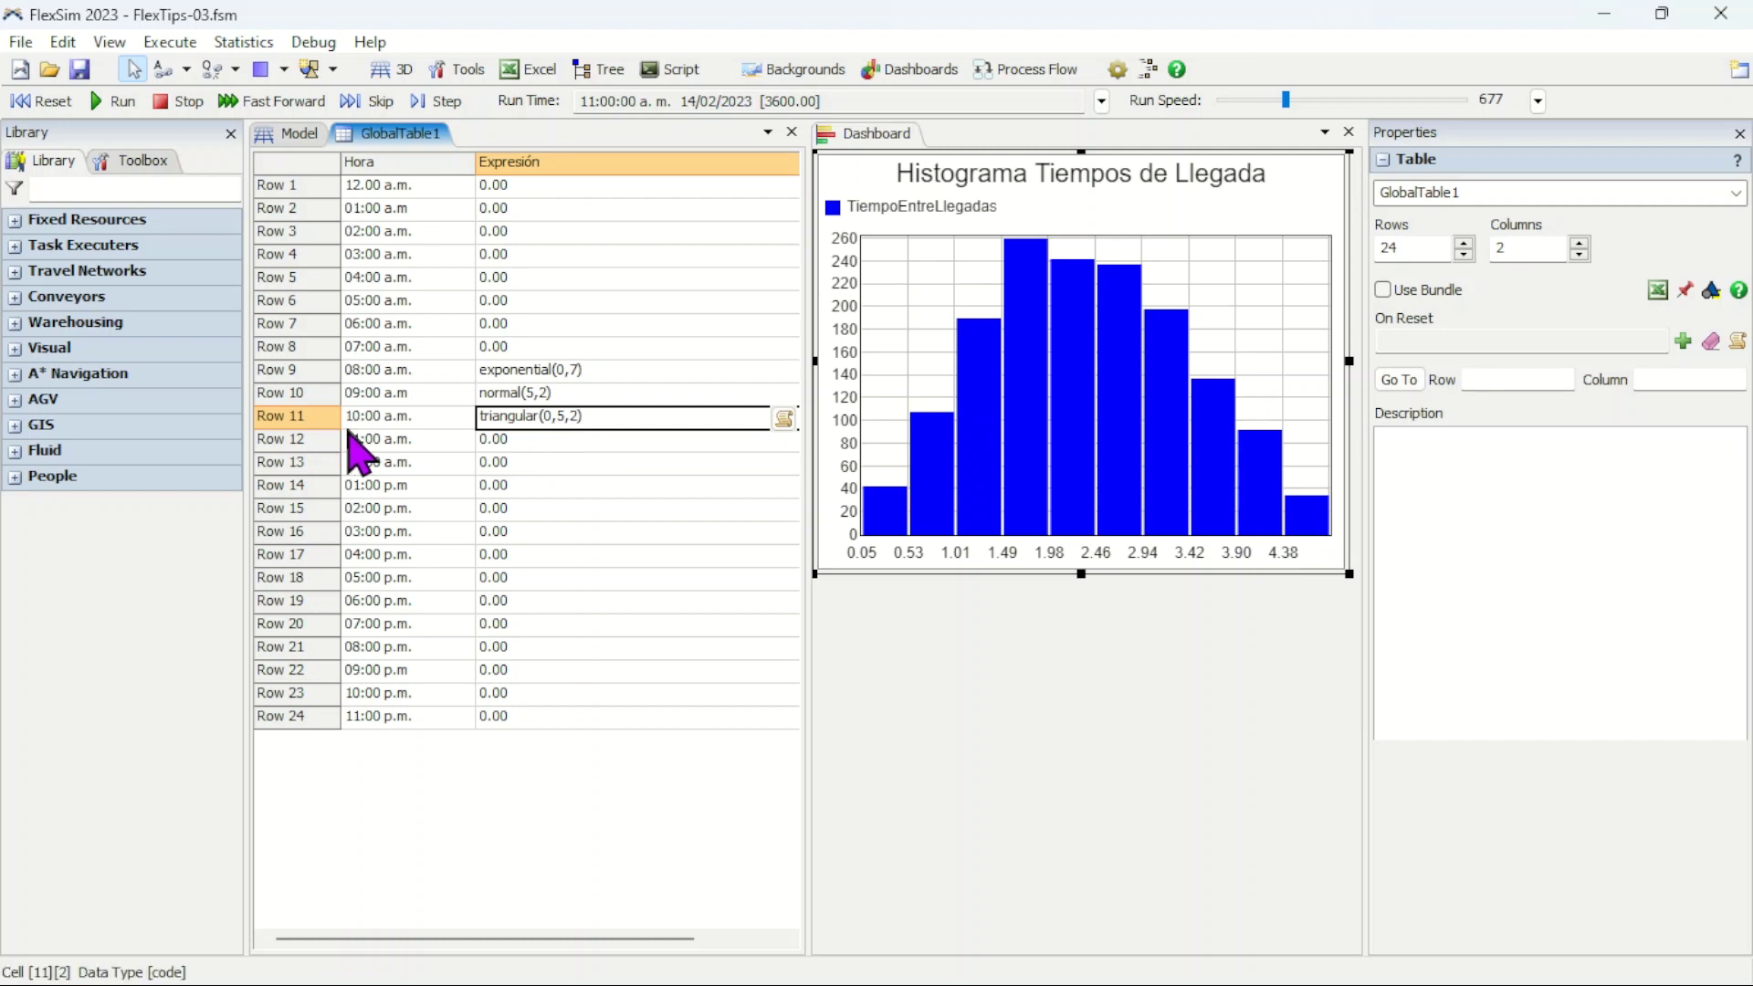
click(308, 420)
click(291, 135)
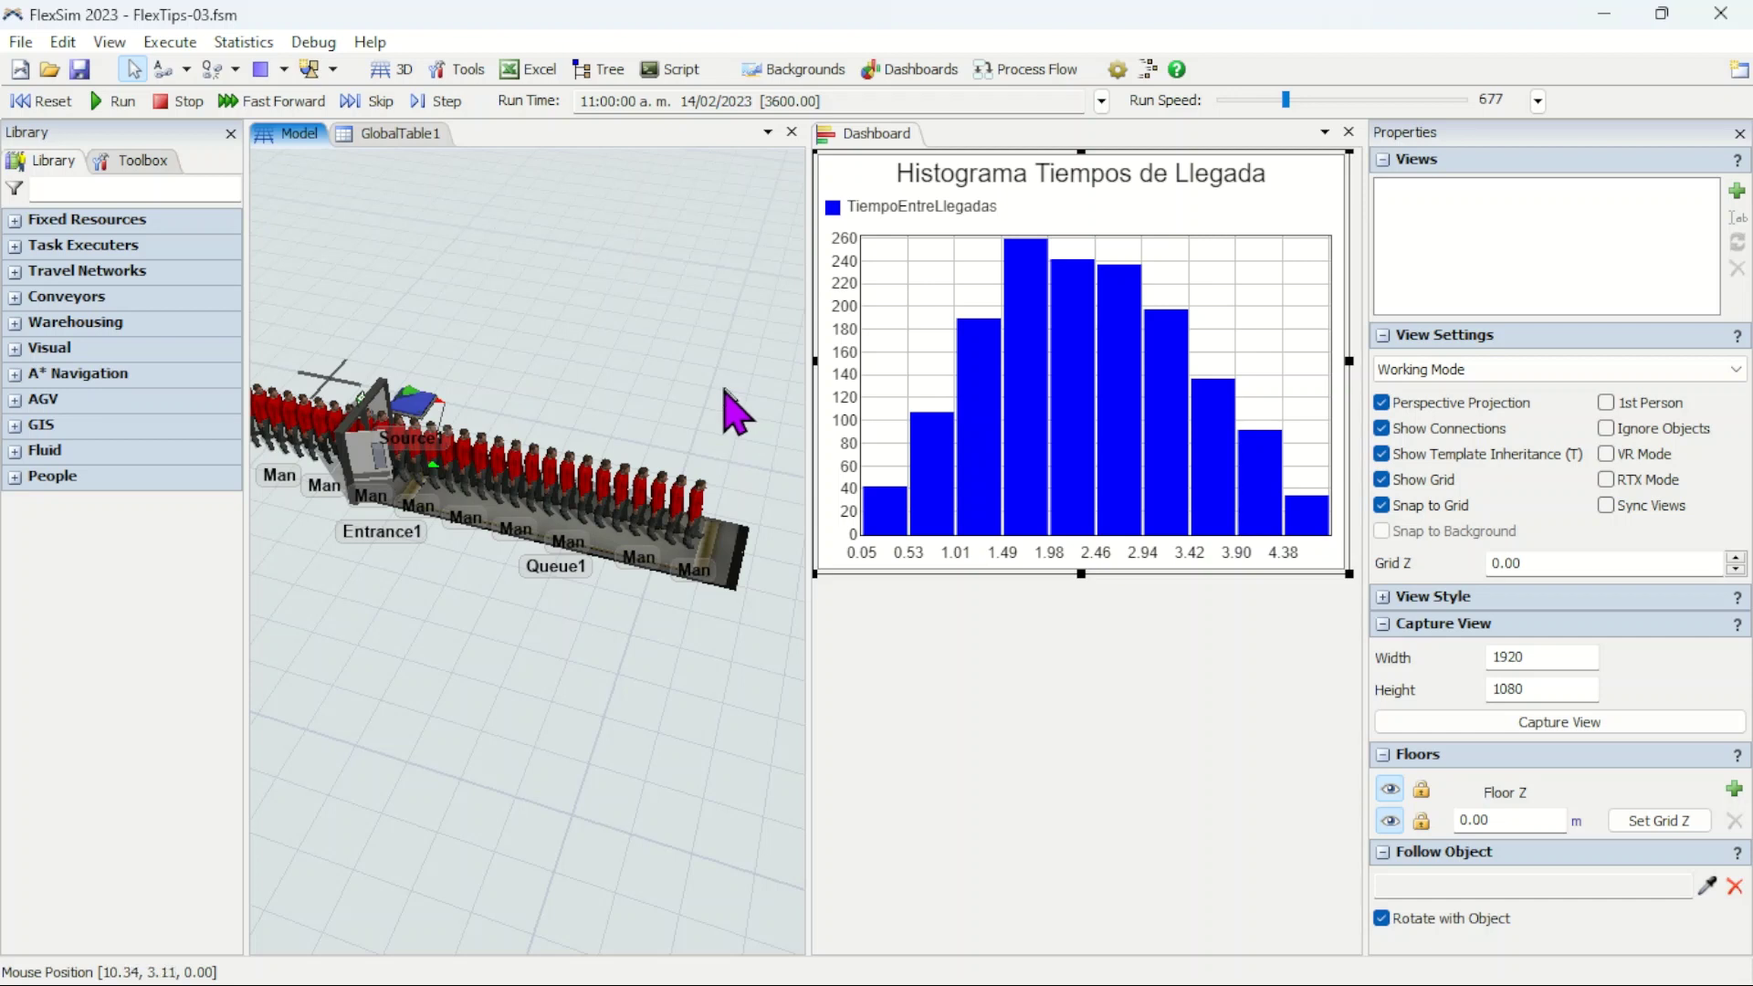
Step: Reset the model and switch the 3D model to the Top view
right_click(721, 388)
click(53, 104)
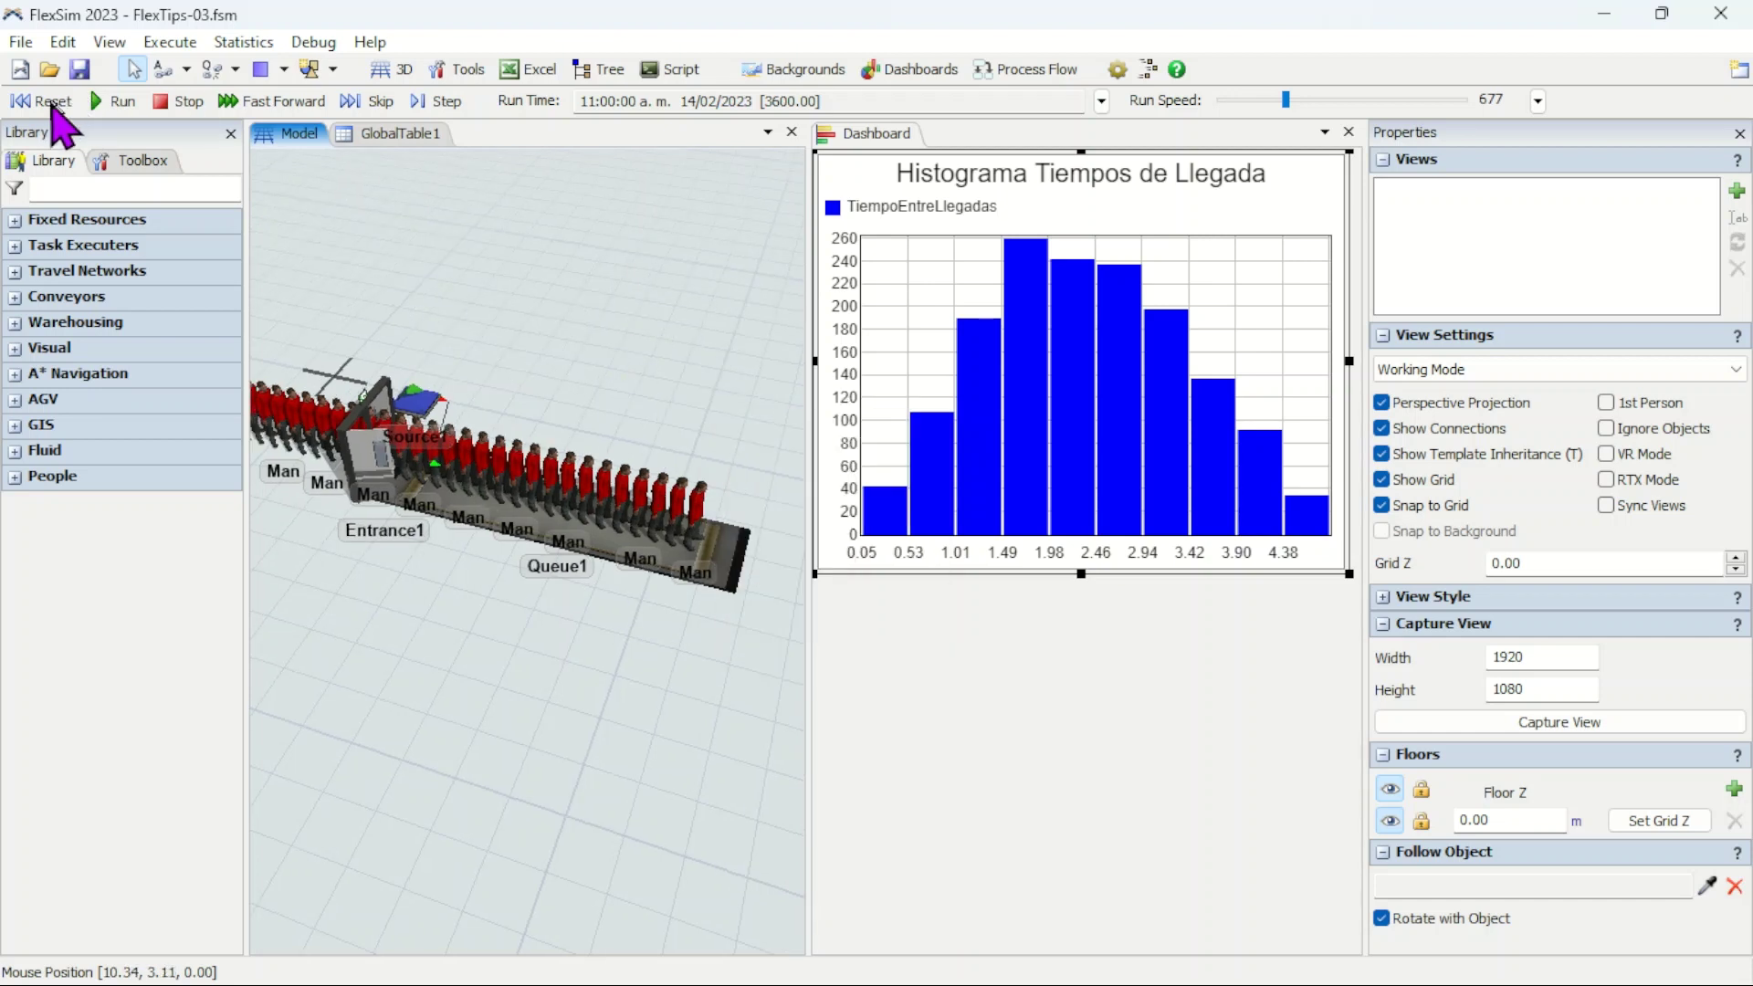
click(416, 395)
right_click(552, 403)
mouse_move(725, 587)
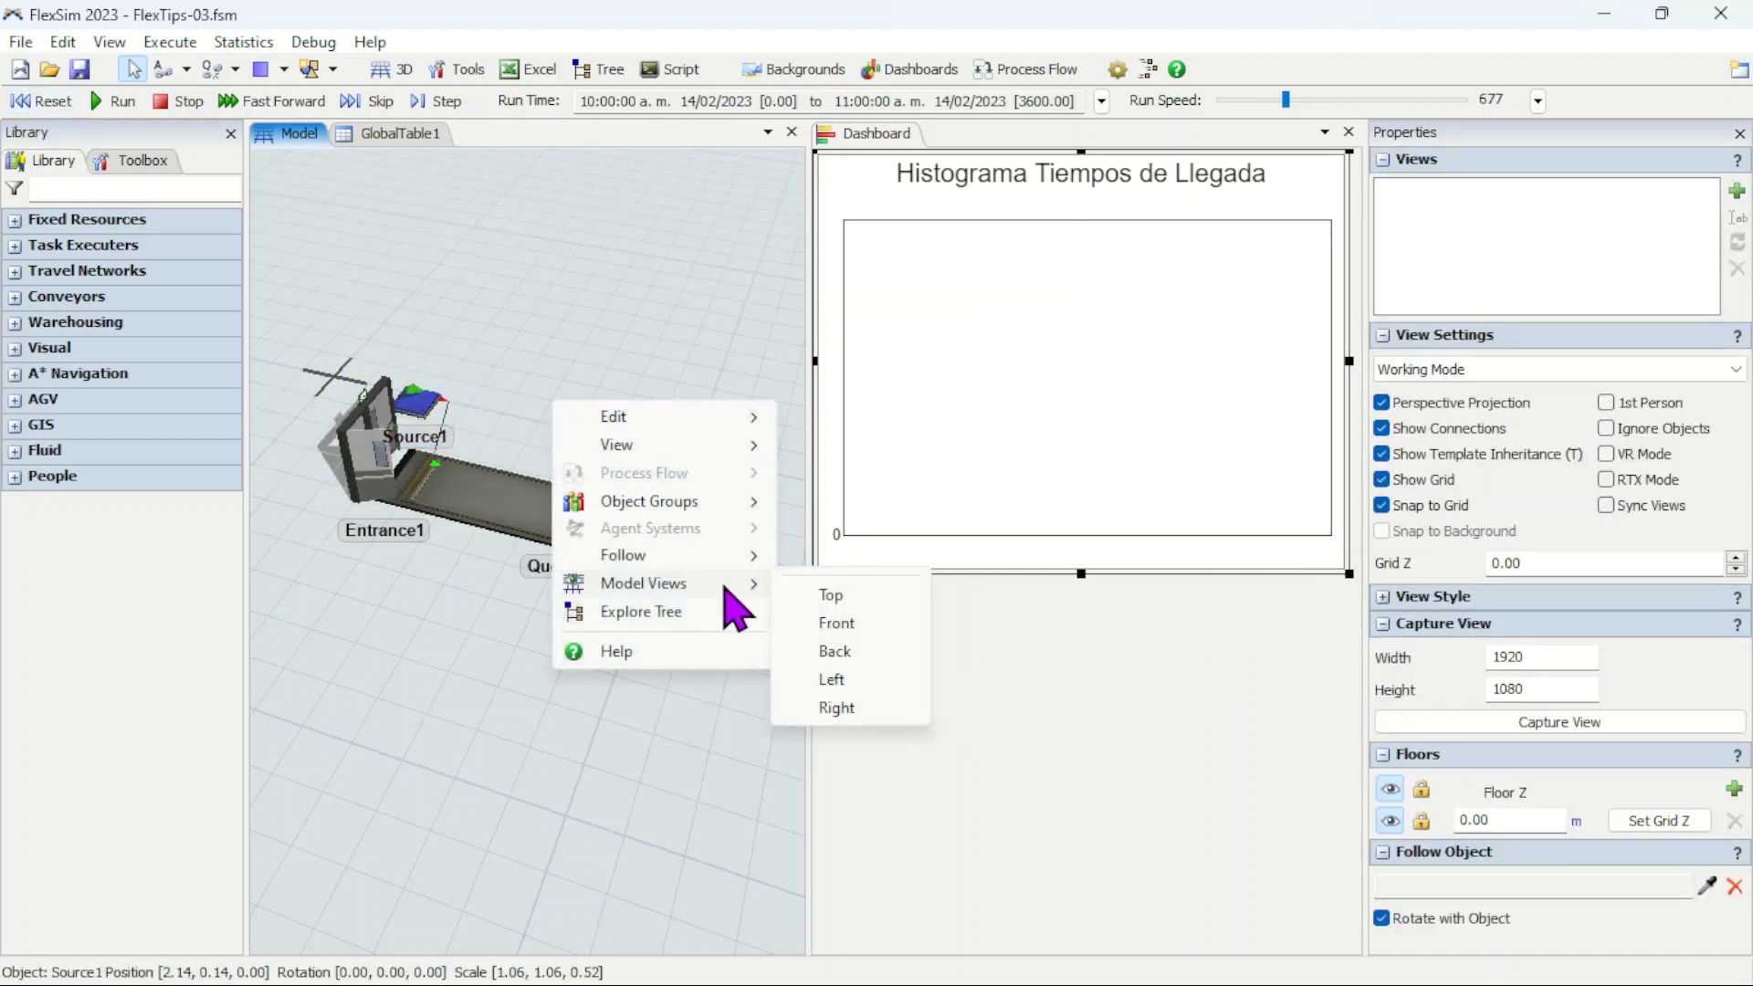
click(827, 595)
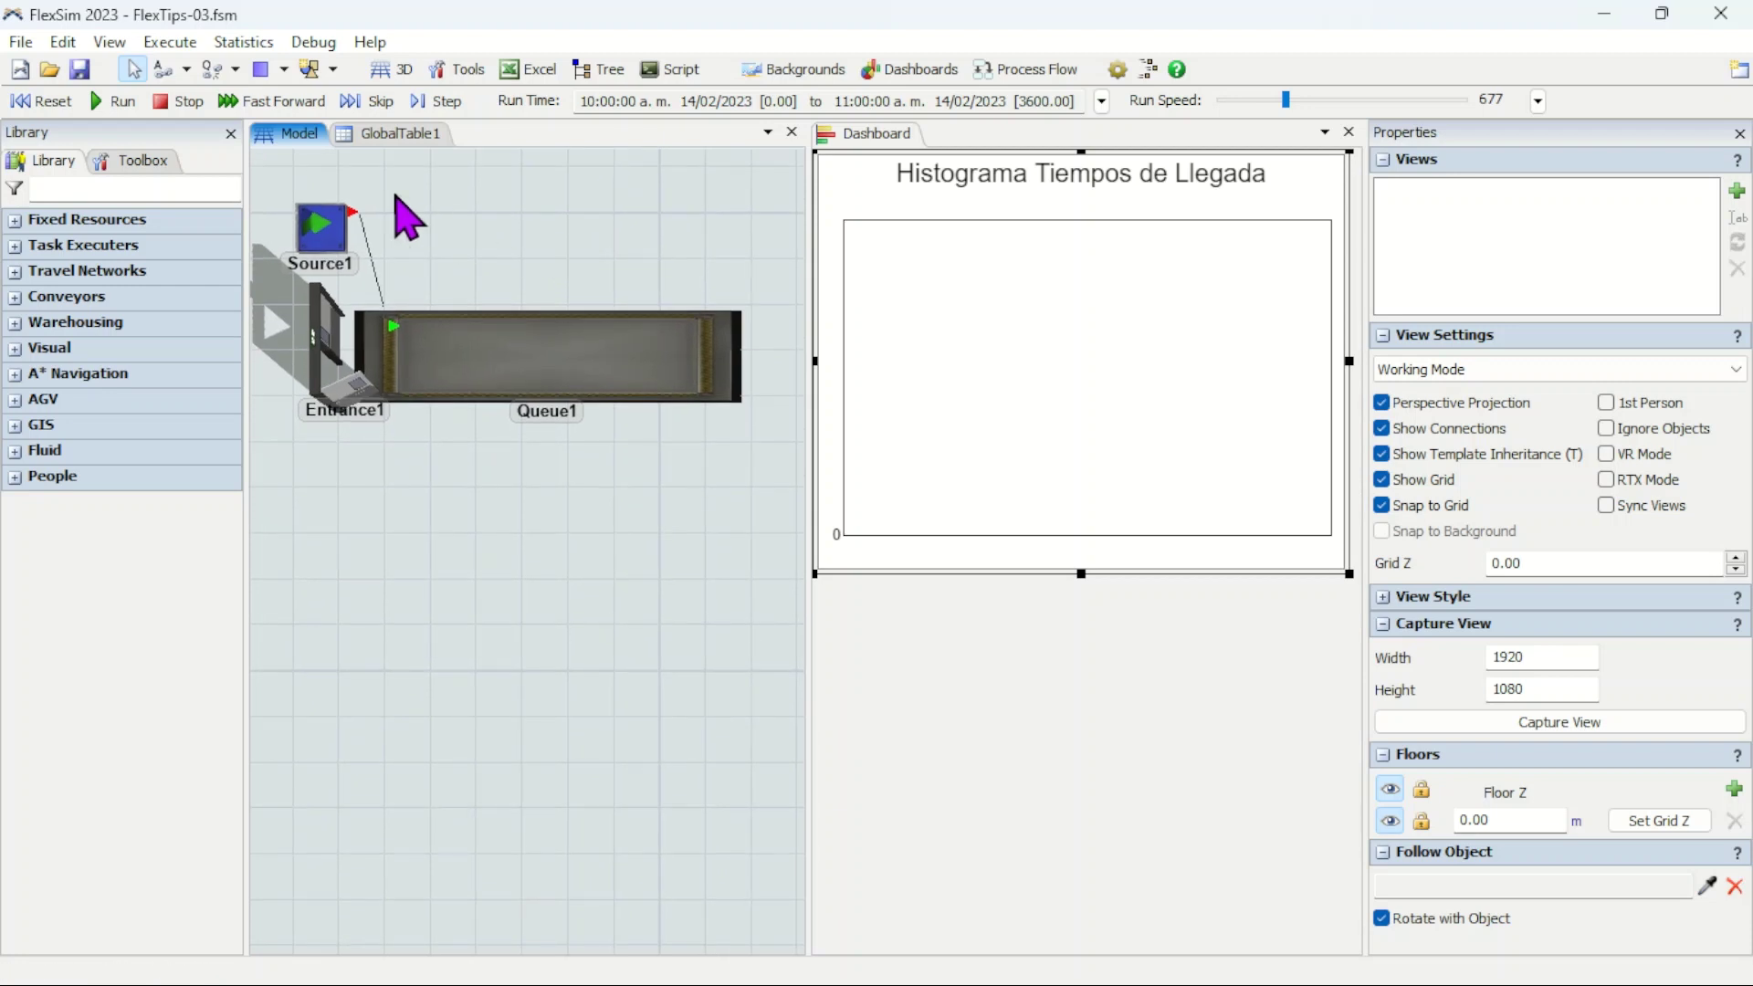
Step: Open Source1's By Time of Day inter-arrival table, enlarge it, widen its a.m. and p.m. columns and select the 8:00 row
double_click(339, 212)
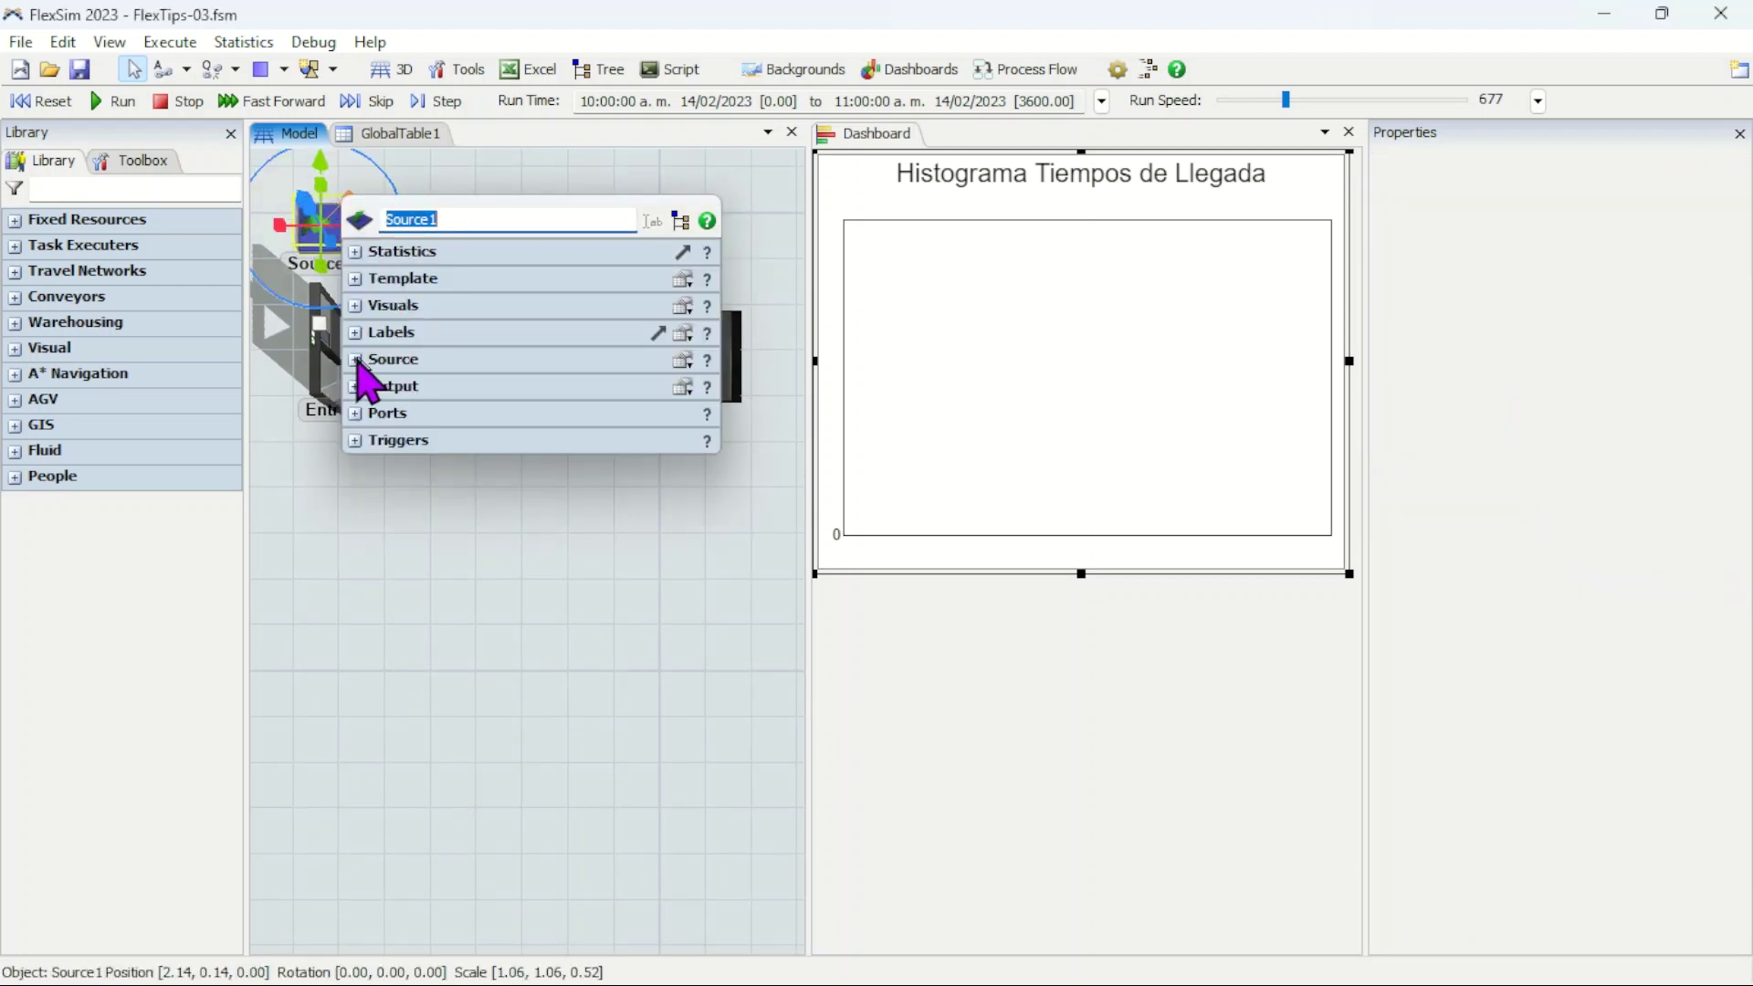
click(357, 362)
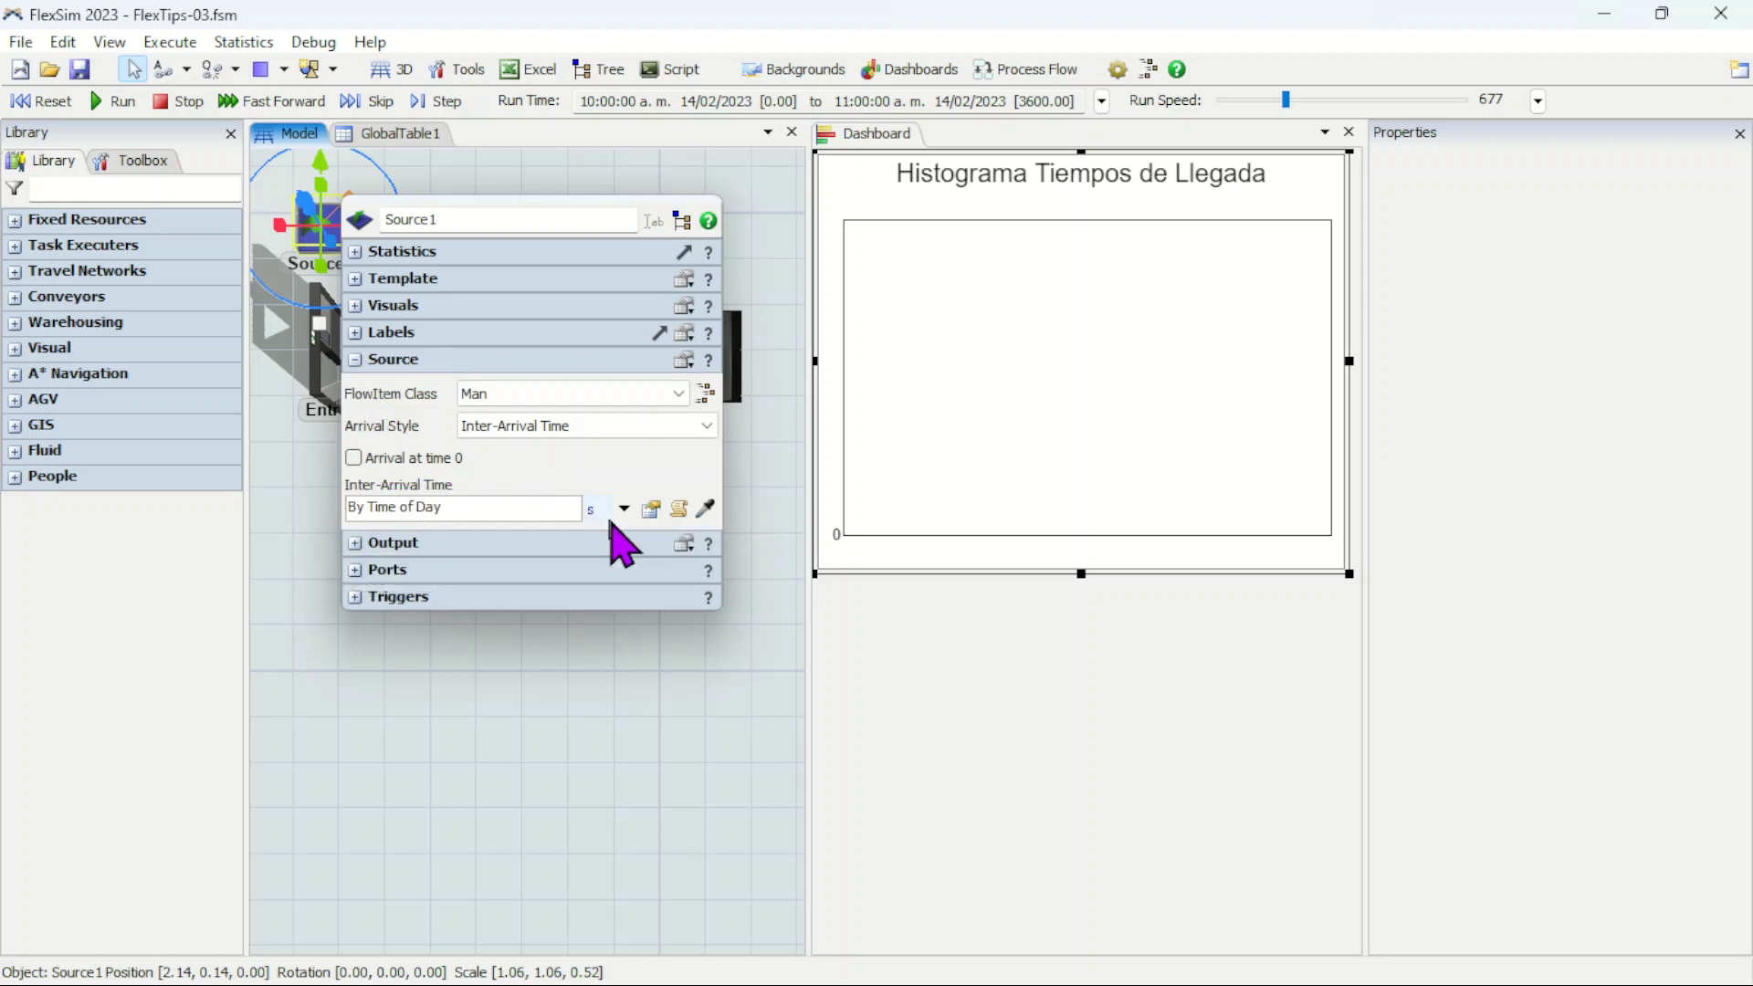
click(651, 509)
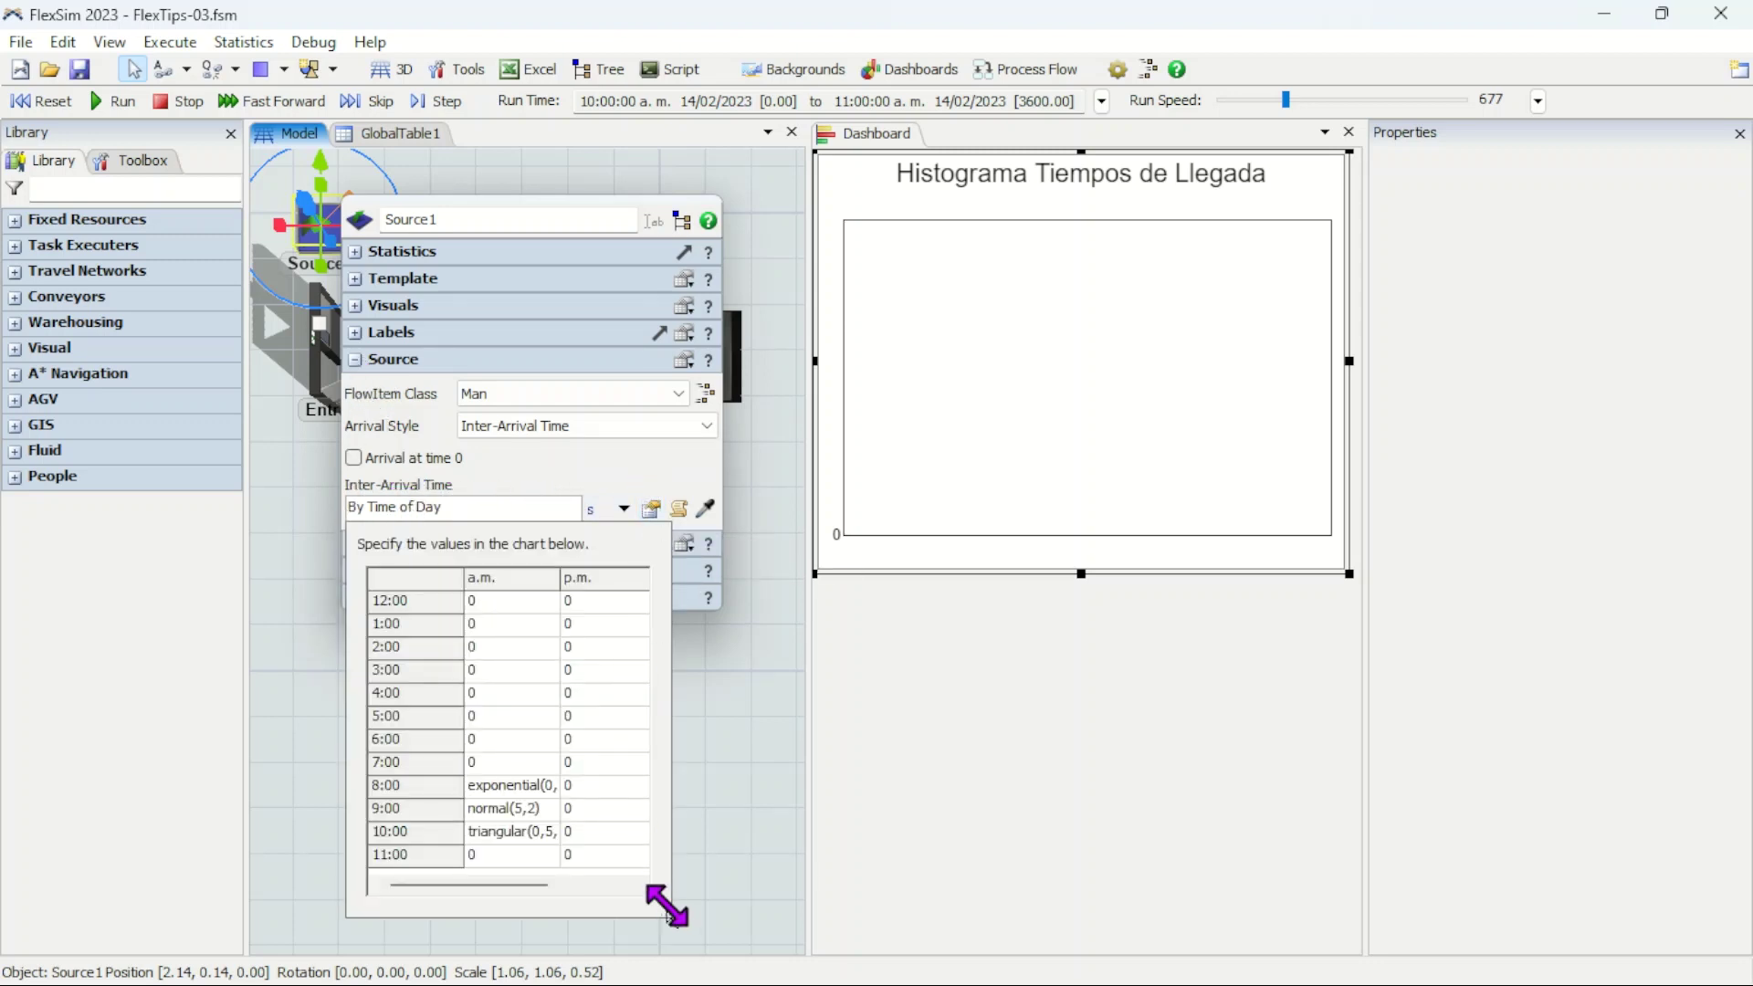
drag(668, 906, 1008, 932)
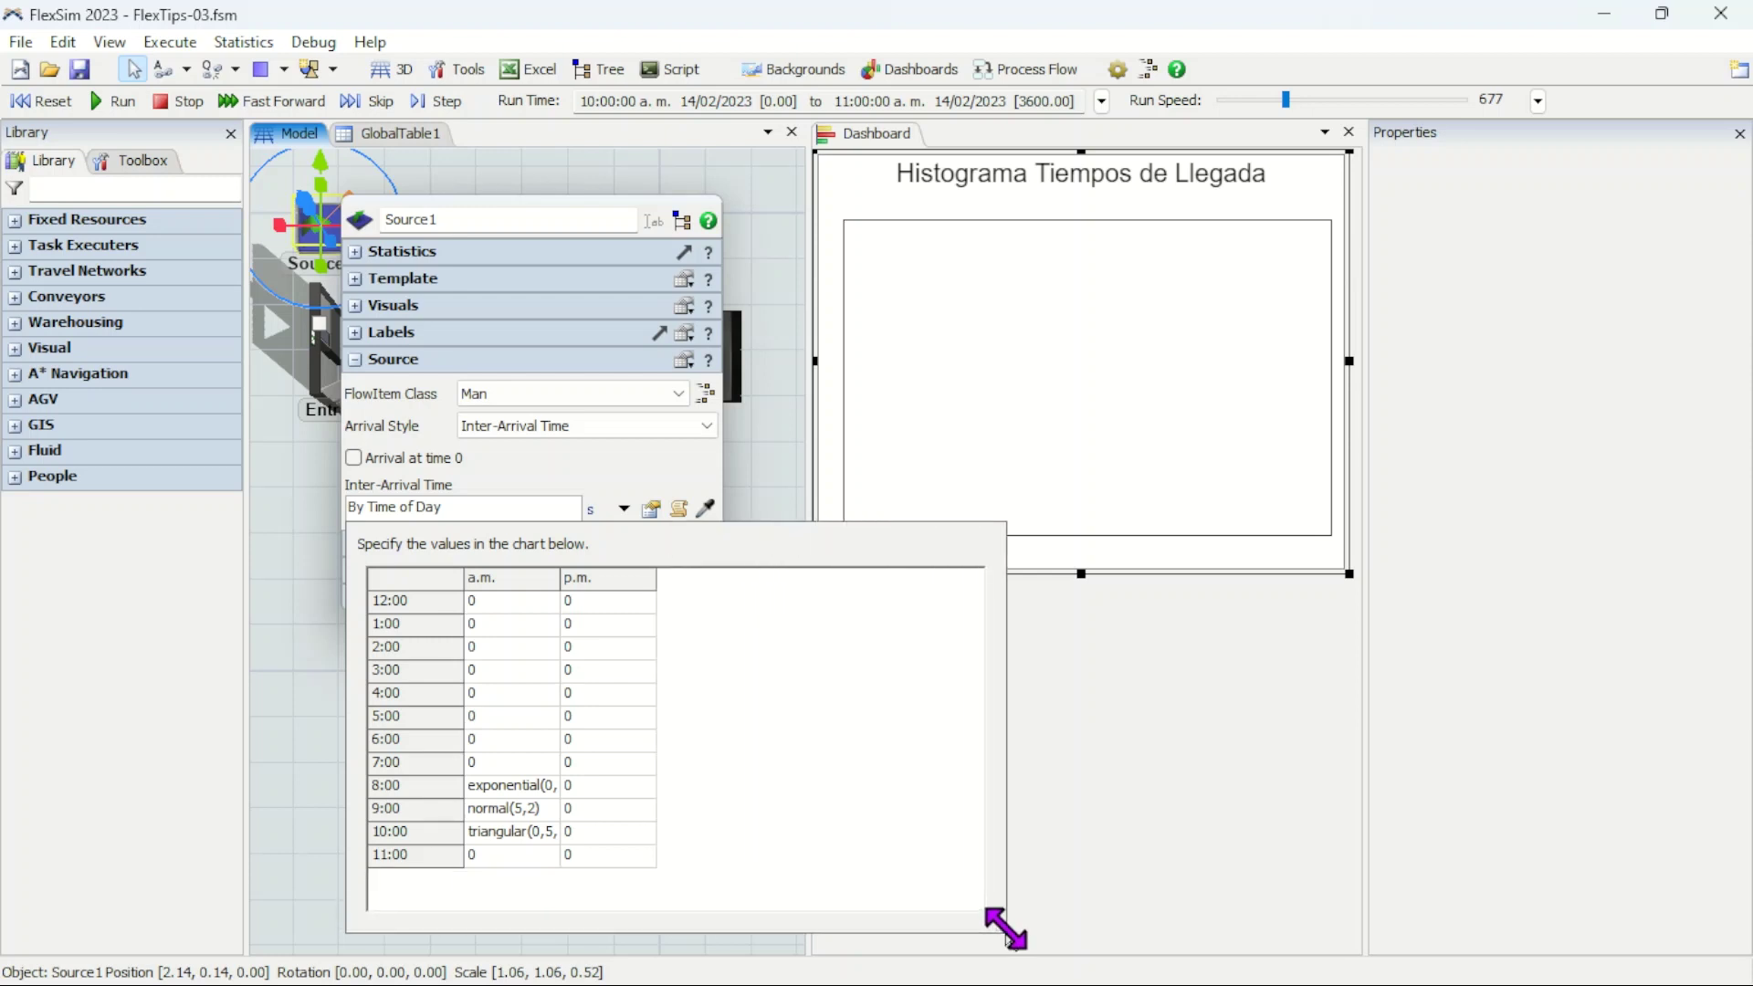
drag(560, 579, 899, 587)
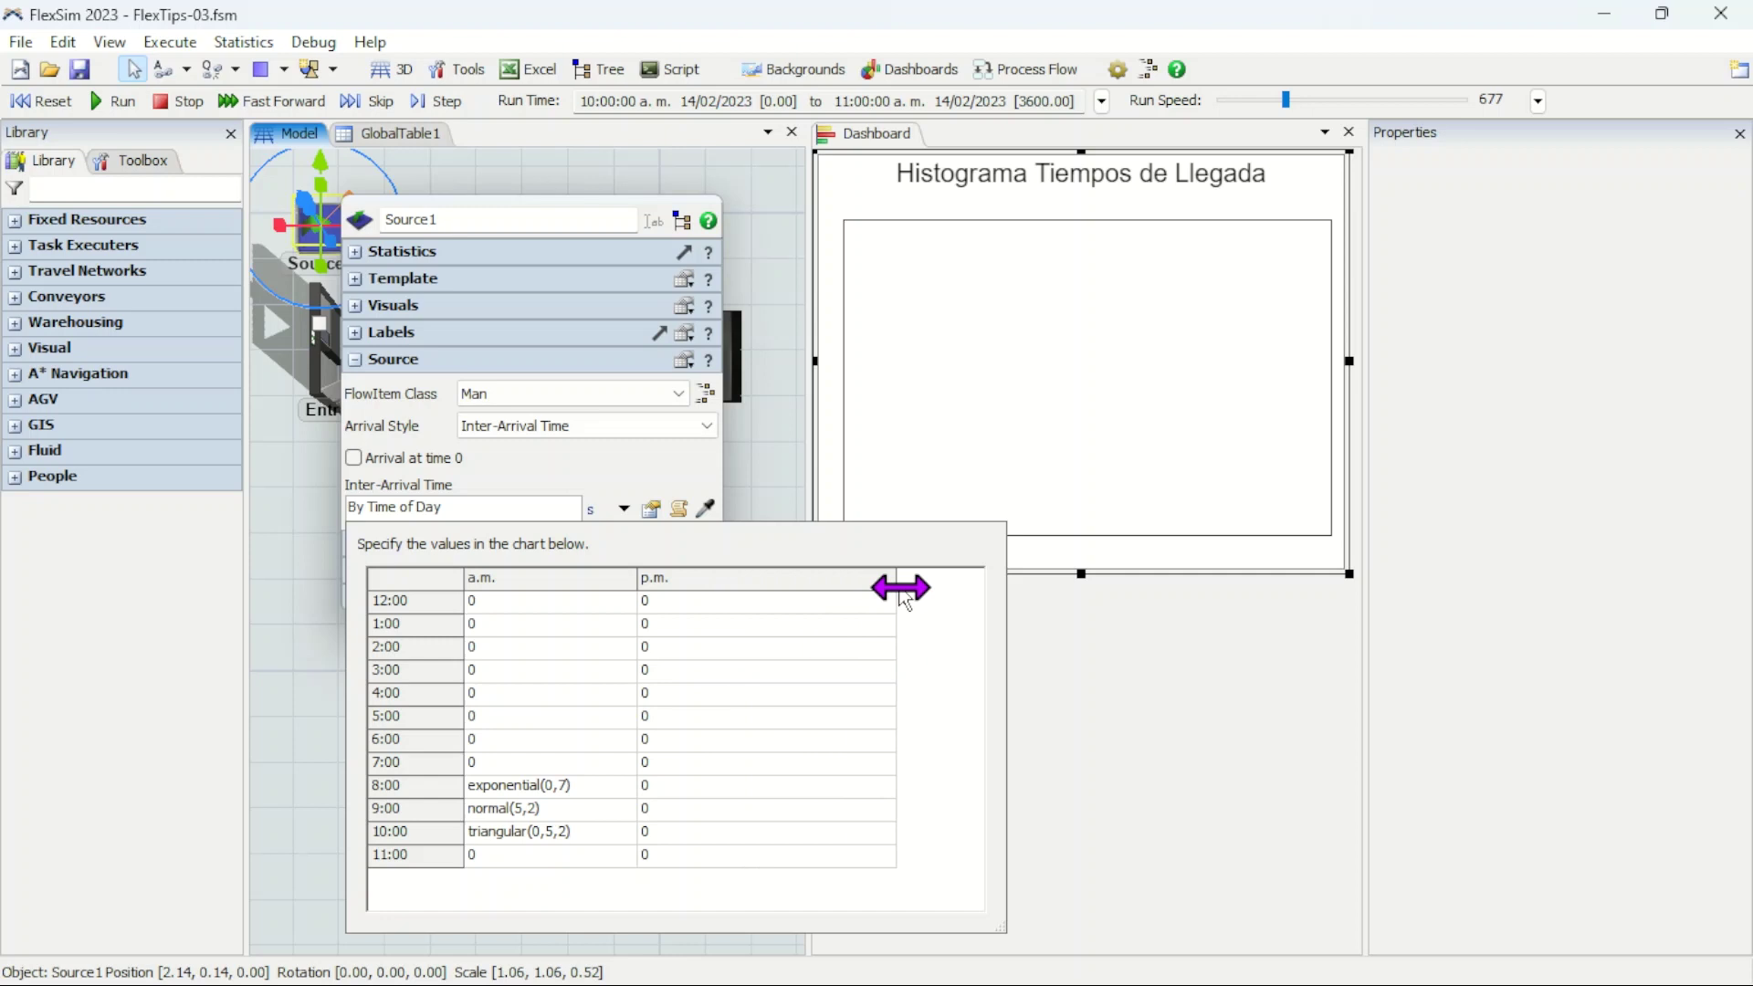
click(426, 787)
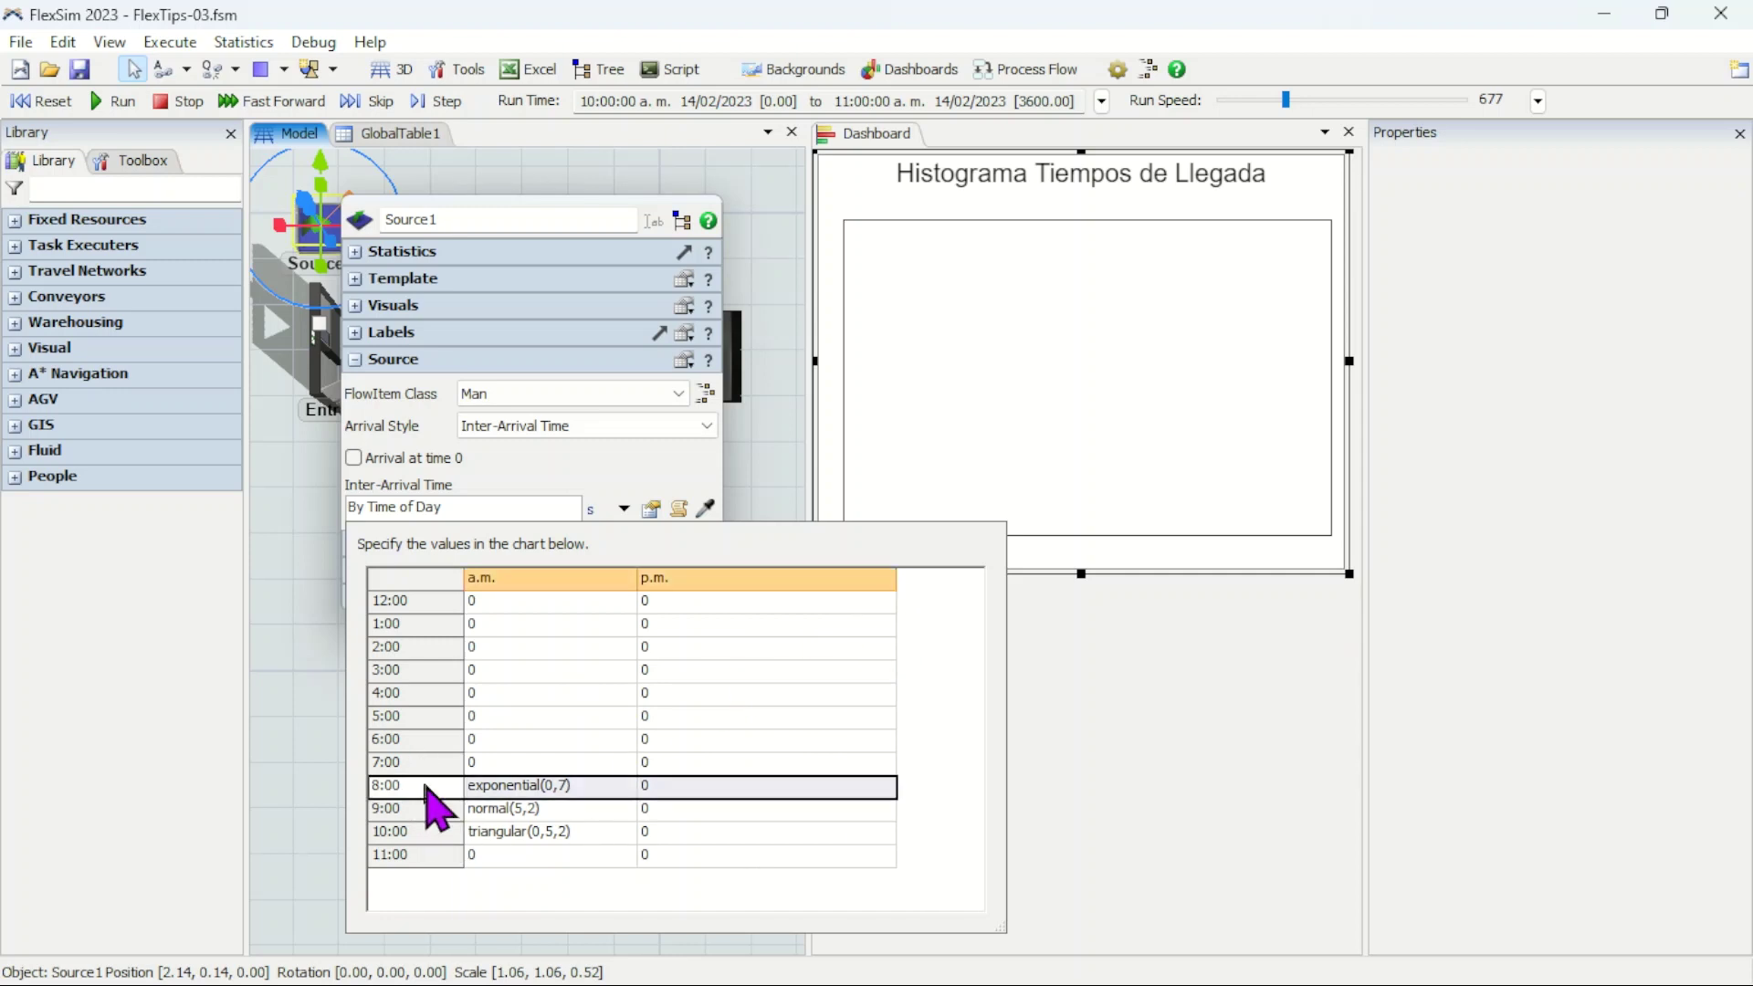
Step: Examine the 8:00, 9:00 and 10:00 a.m. distribution expressions in Source1's By Time of Day inter-arrival table
click(477, 811)
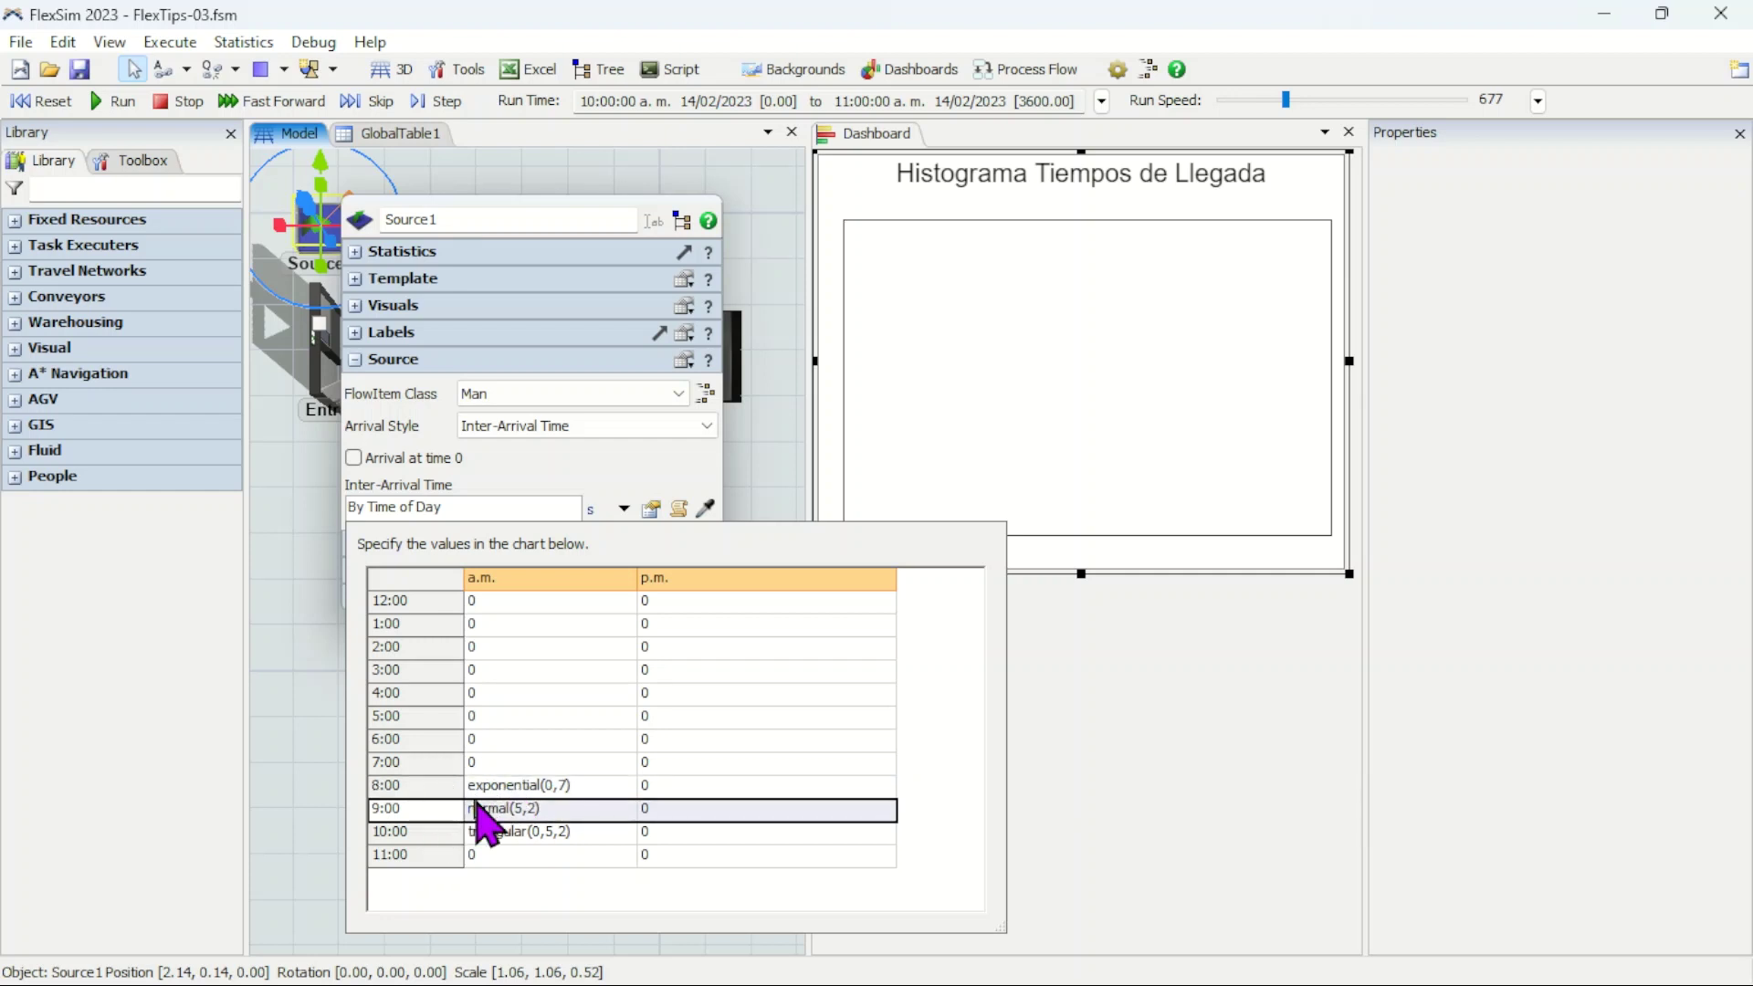
click(431, 832)
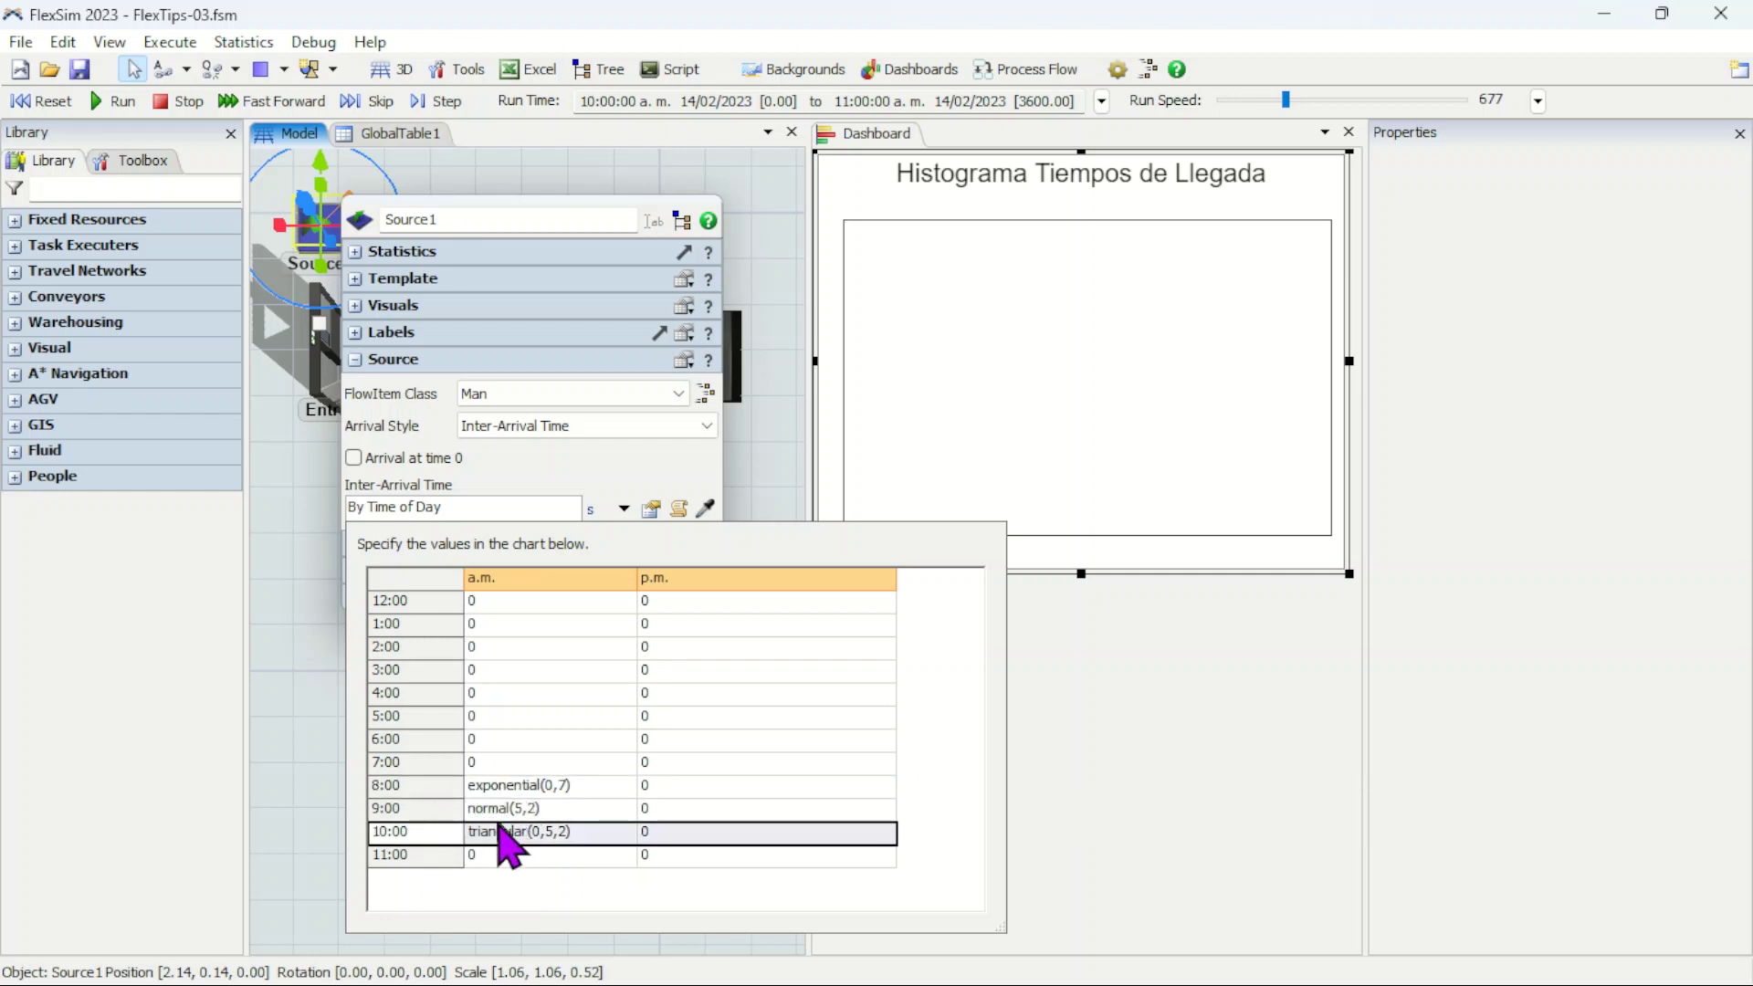
click(506, 785)
click(497, 809)
click(493, 831)
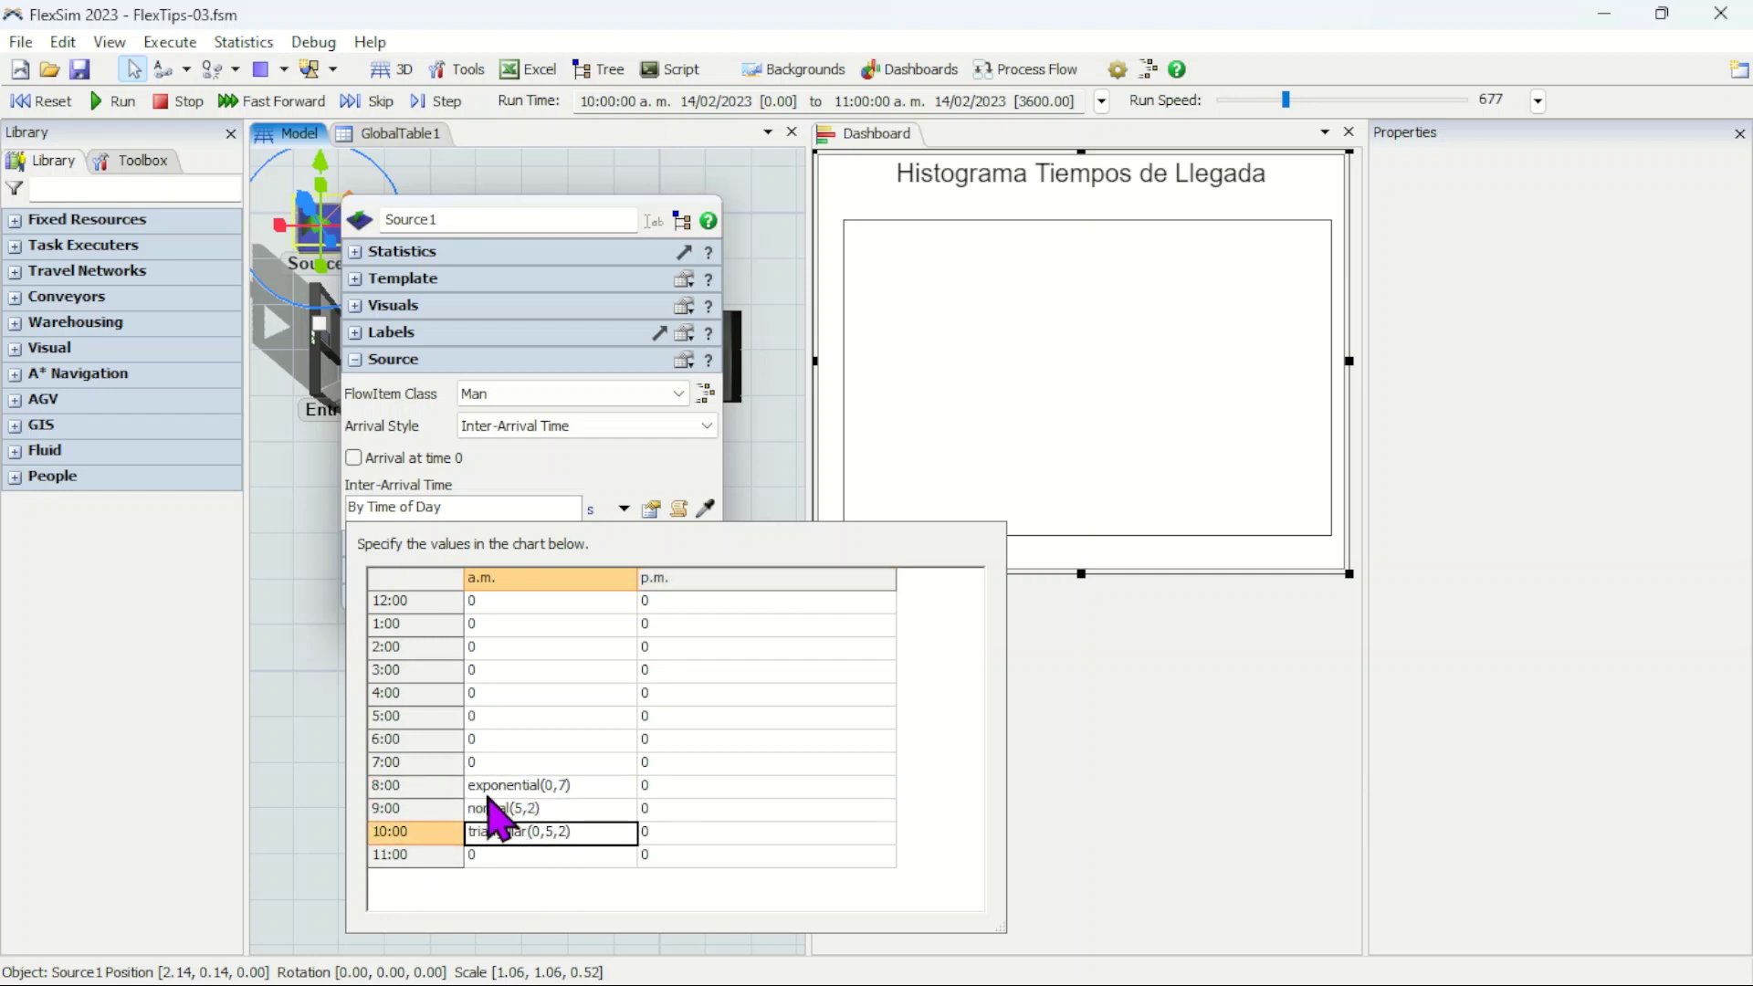
click(488, 788)
click(446, 790)
click(448, 811)
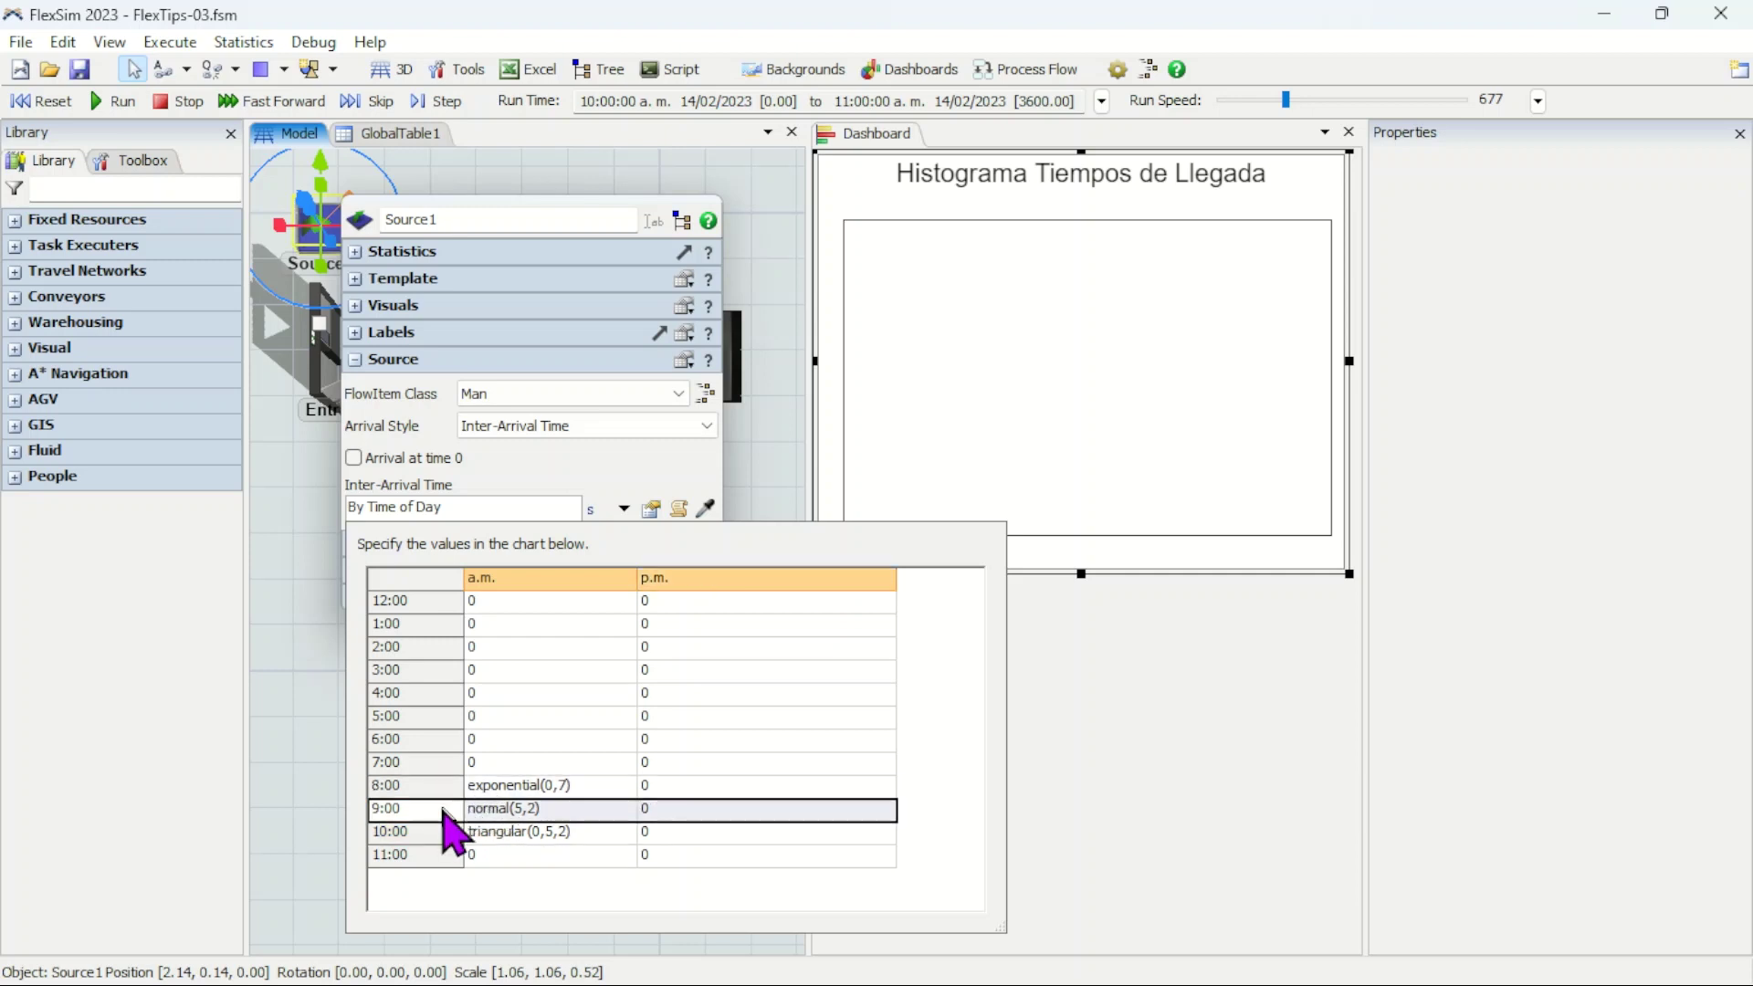
click(439, 832)
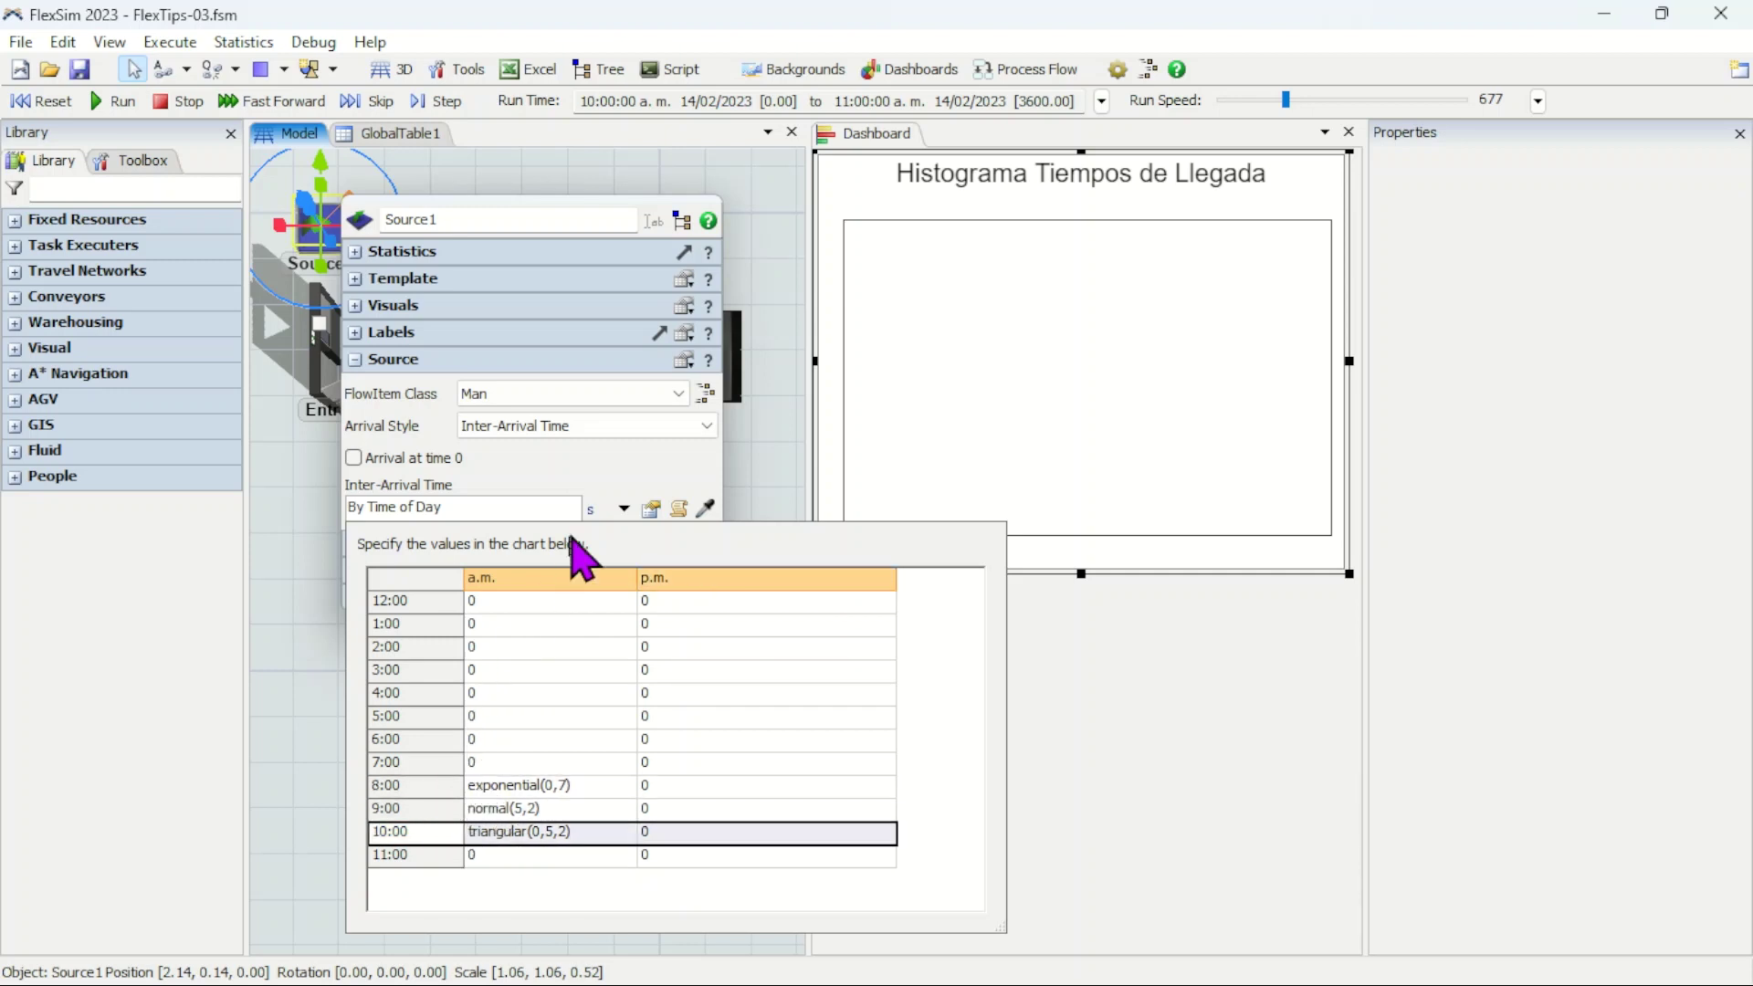
Step: Close the By Time of Day table and enable Arrival at time 0 for Source1
click(596, 460)
click(366, 459)
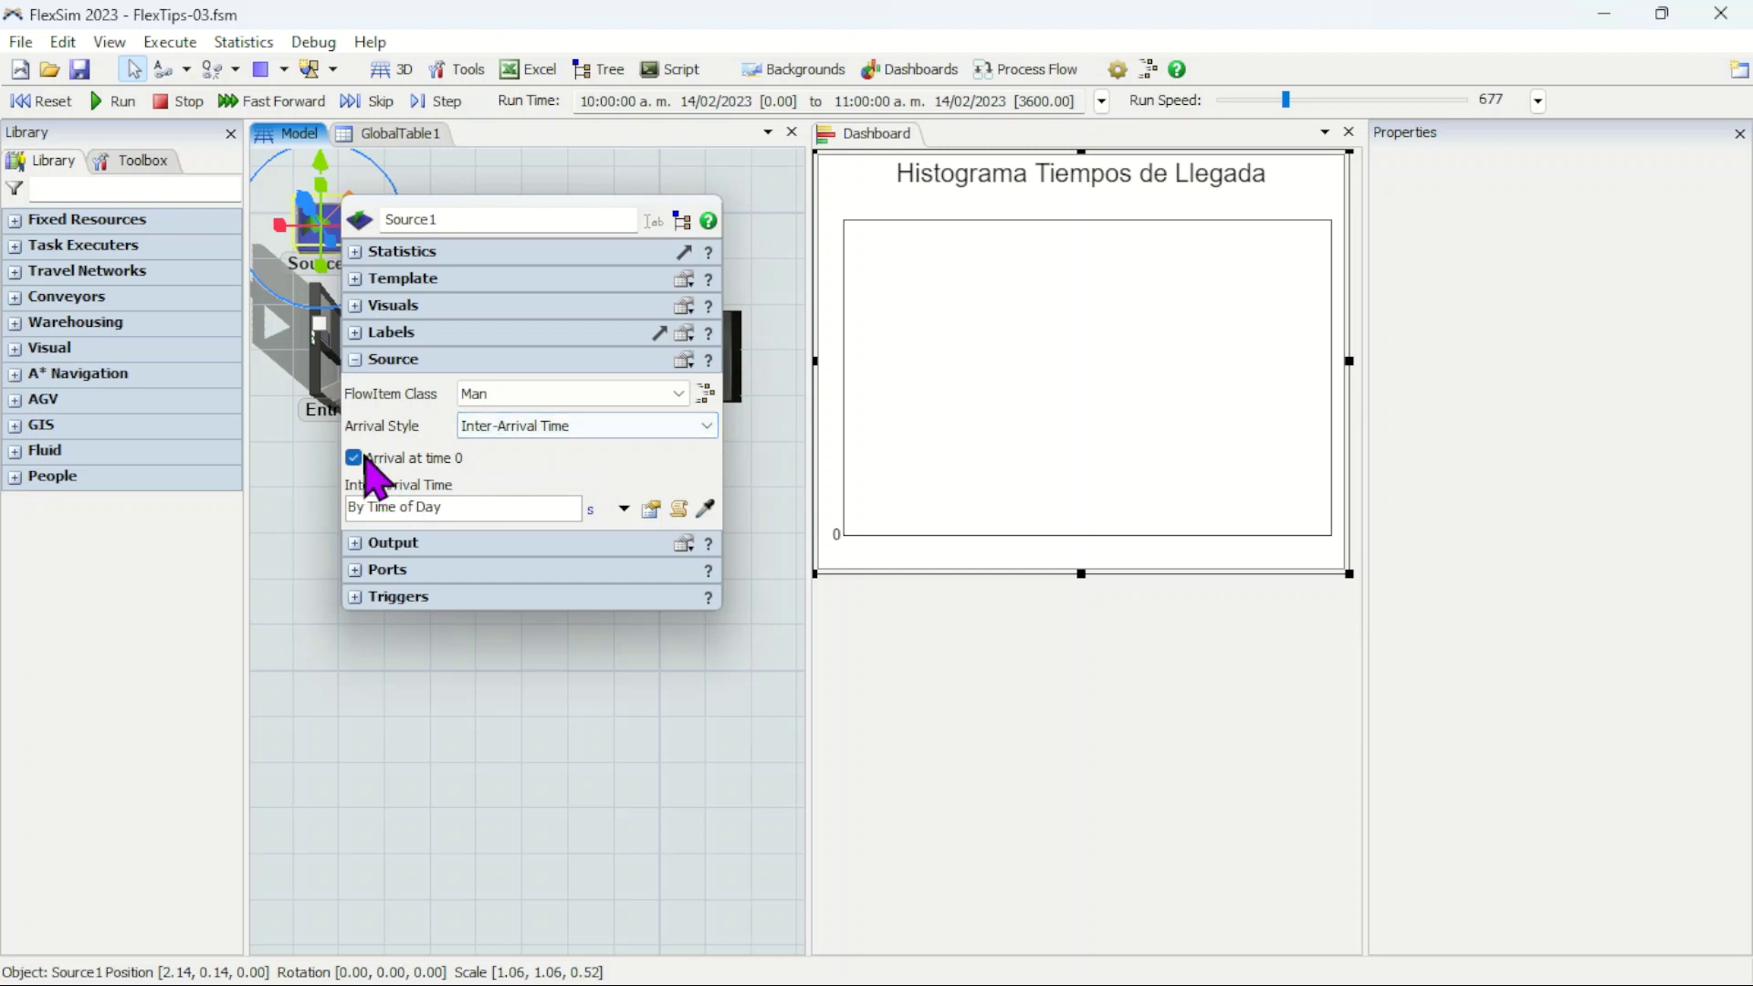